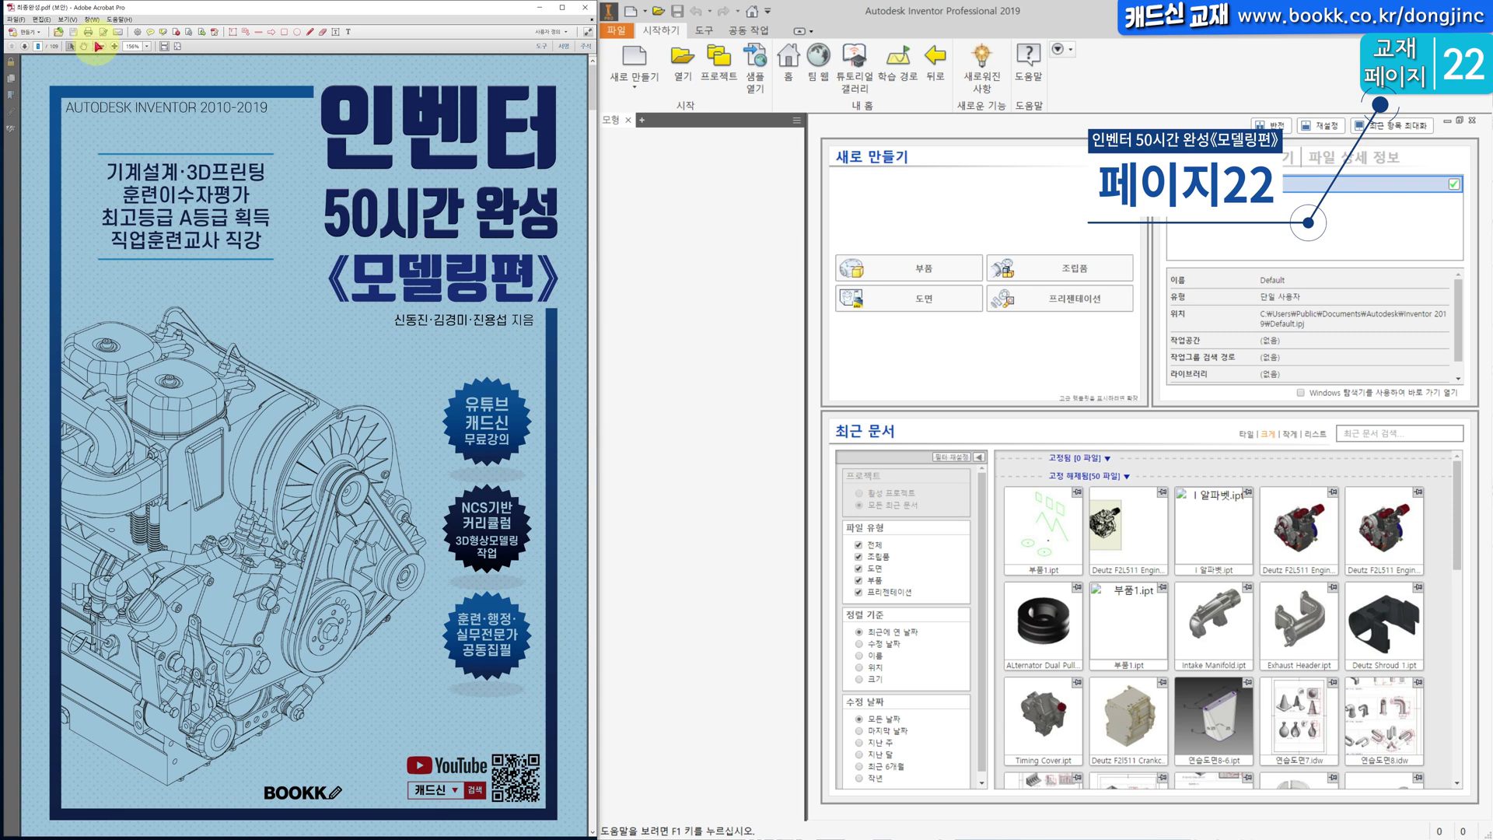
Go to page 22 of the PDF textbook, then create a new part in Inventor from the 부품.ipt template.
{"action": "key", "text": "Return"}
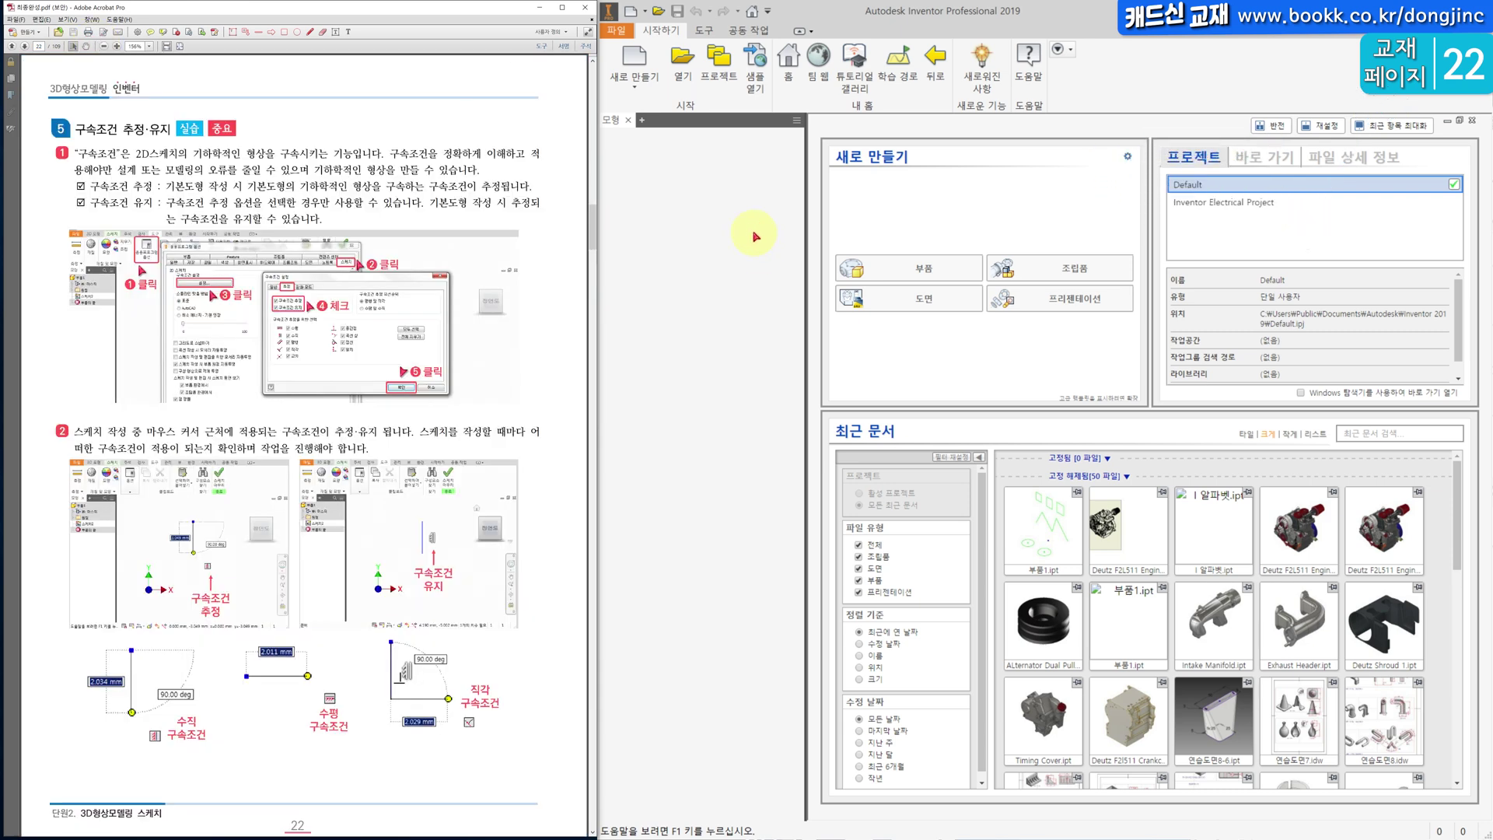
{"action": "left_click", "coordinate": [650, 59]}
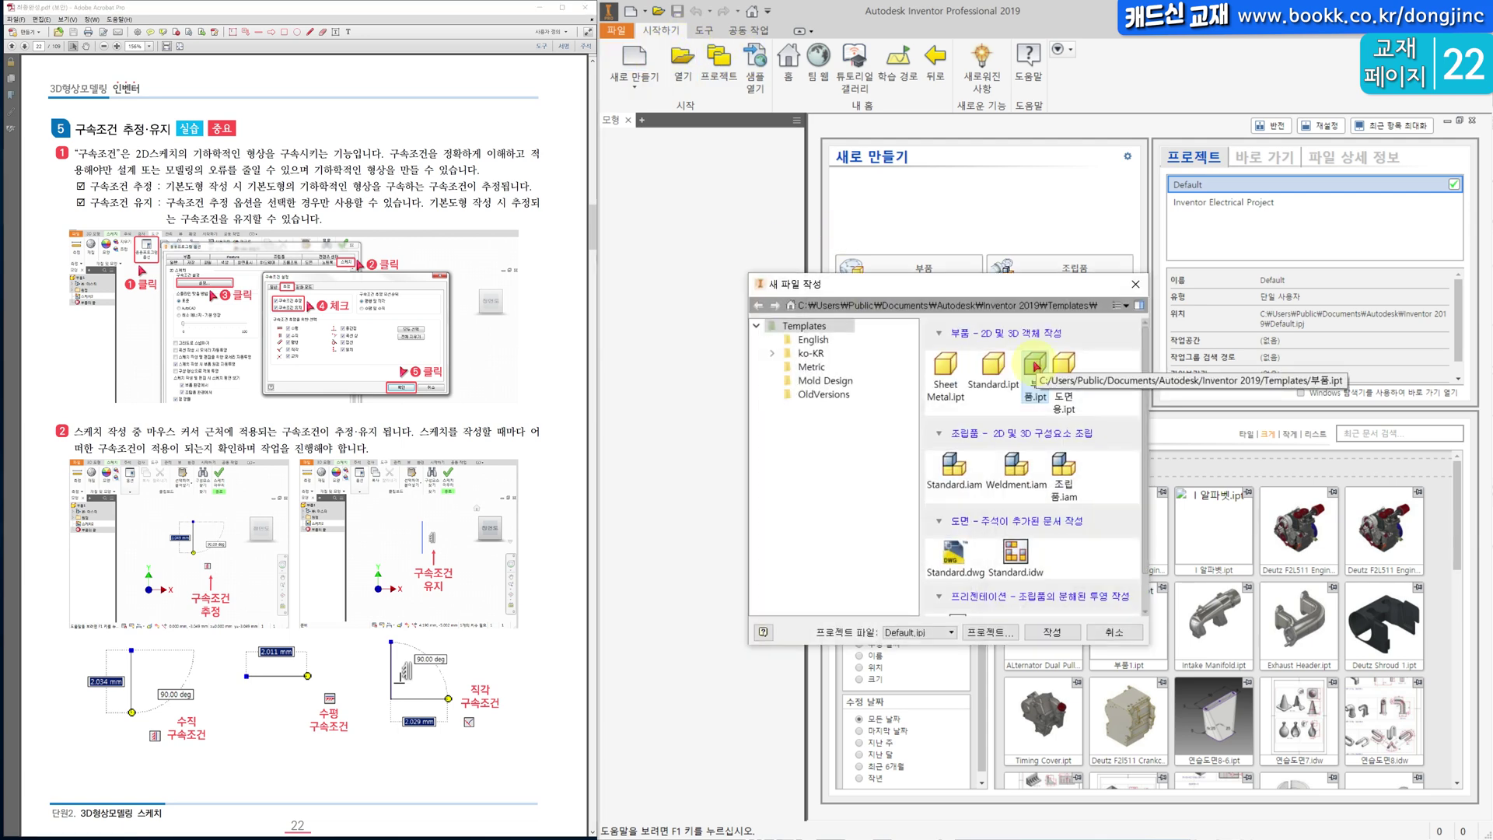
{"action": "double_click", "coordinate": [1036, 363]}
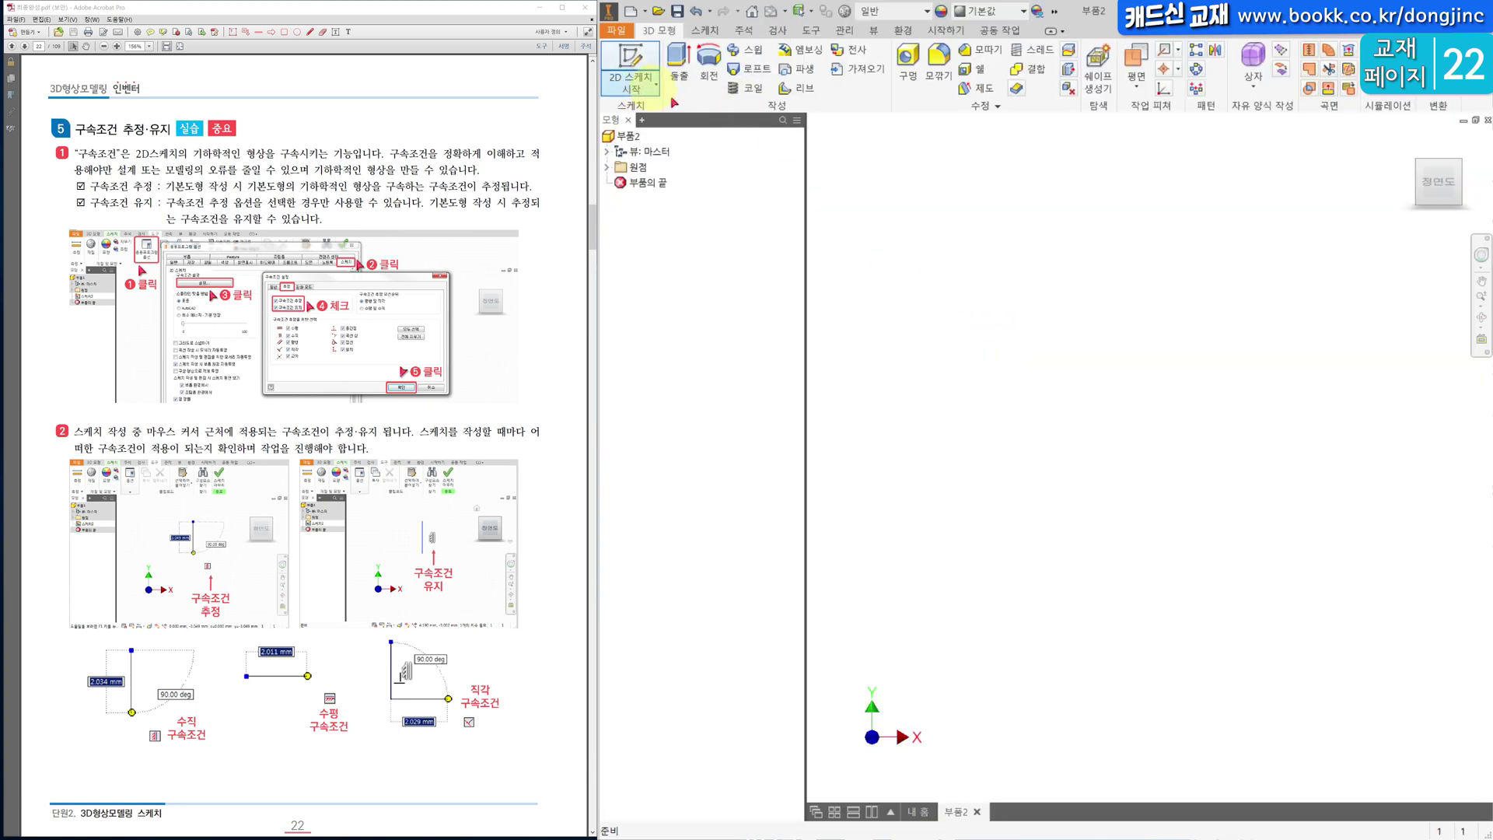
Sketch a chain of three connected slanted lines above the origin on the front plane (정면도) and finish the sketch.
{"action": "left_click", "coordinate": [631, 58]}
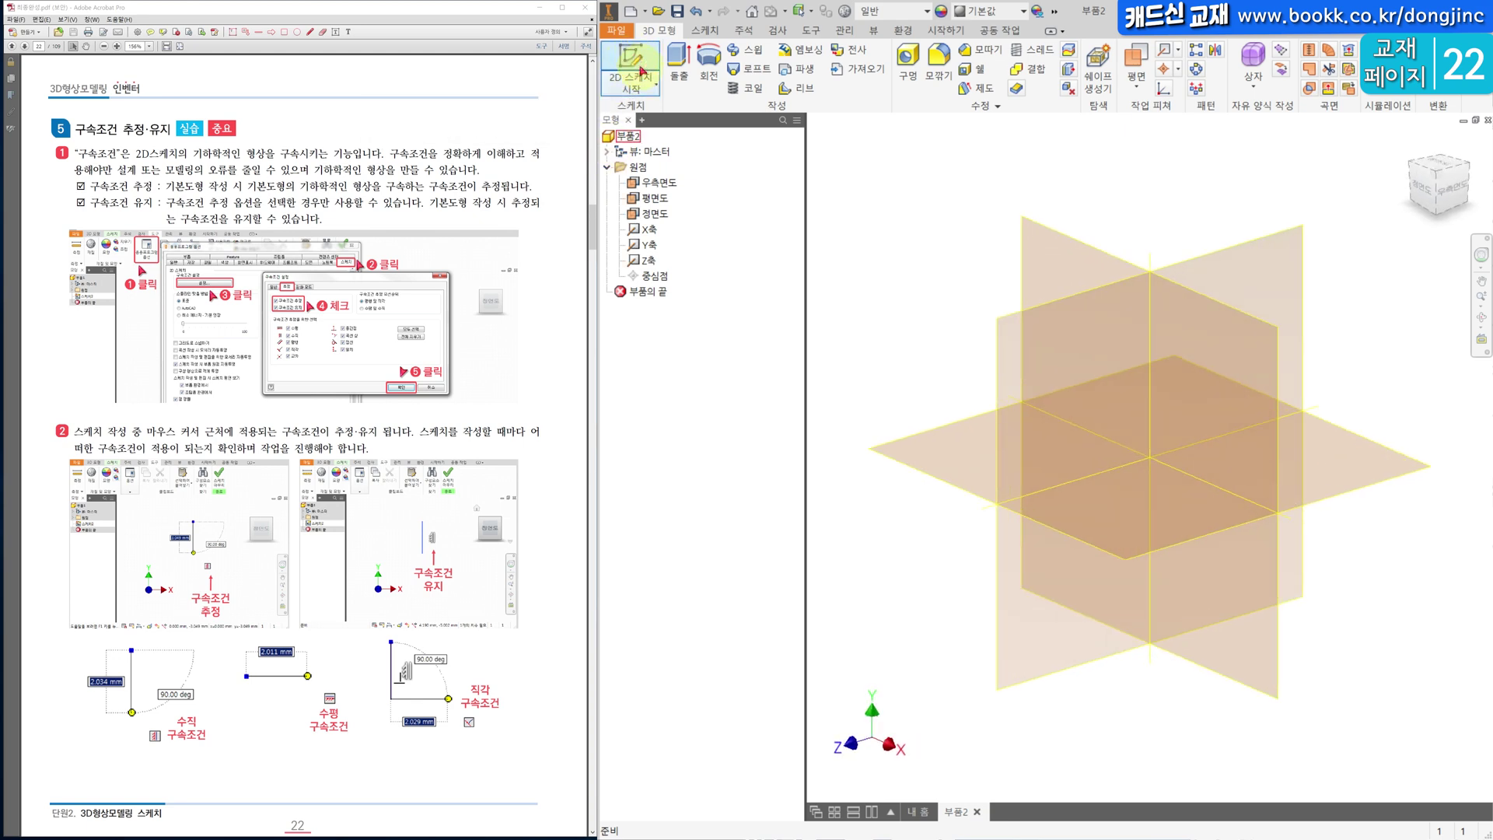
{"action": "left_click", "coordinate": [656, 214]}
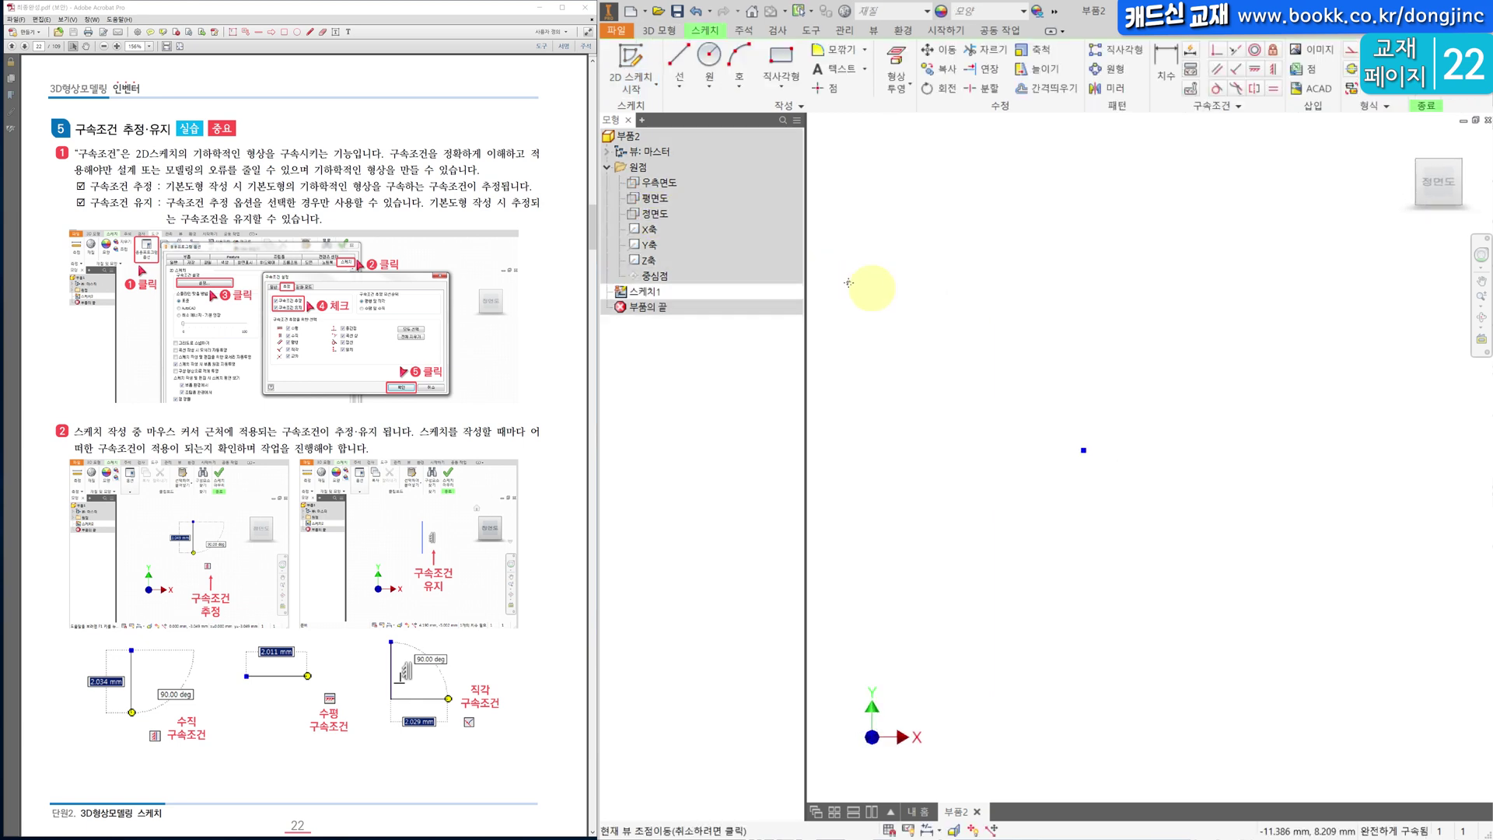
{"action": "left_click", "coordinate": [679, 56]}
{"action": "left_click", "coordinate": [1021, 324]}
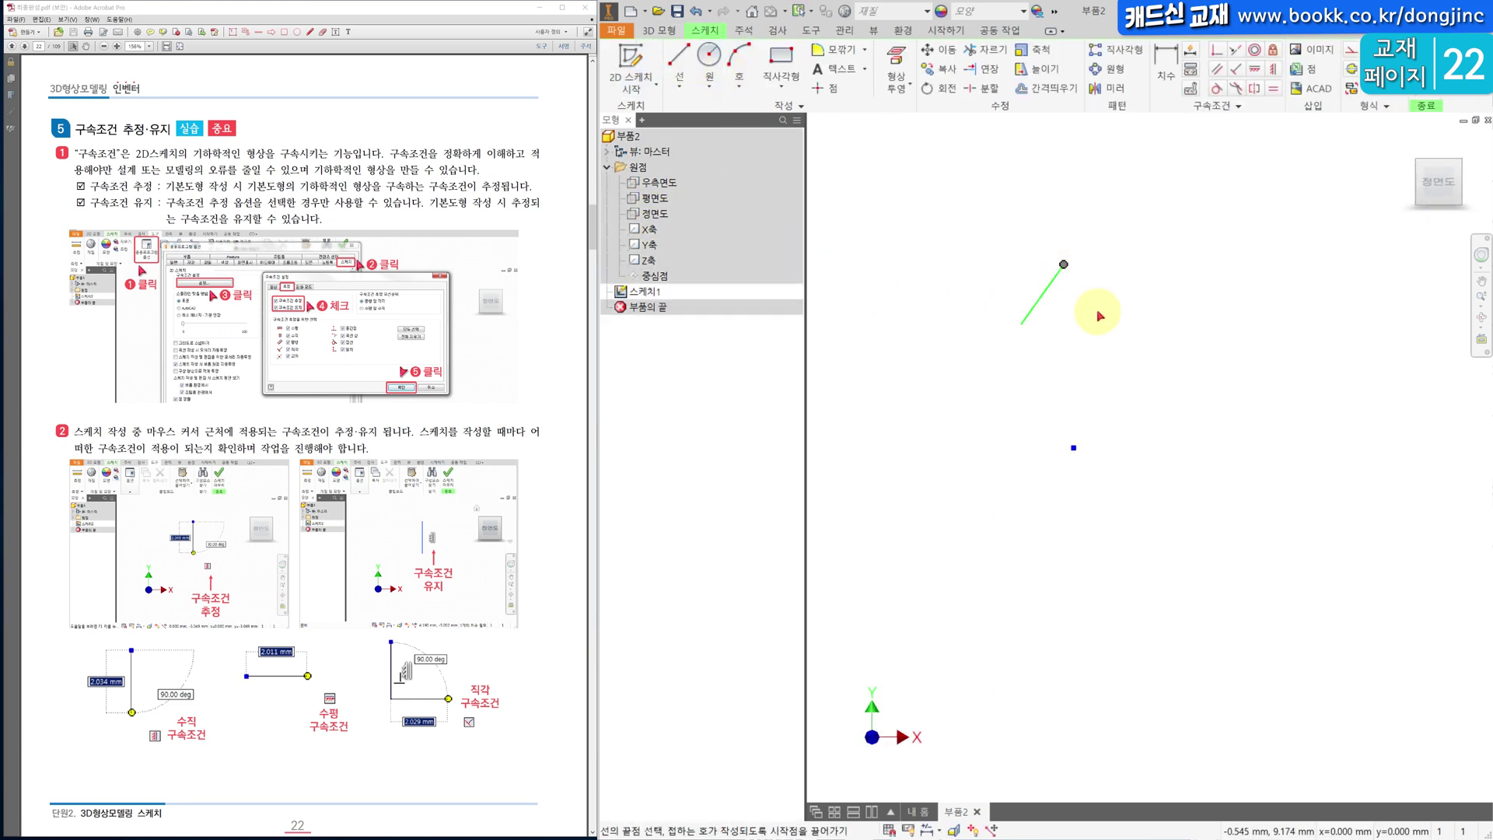
{"action": "left_click", "coordinate": [1122, 258]}
{"action": "left_click", "coordinate": [1162, 313]}
{"action": "key", "text": "Escape"}
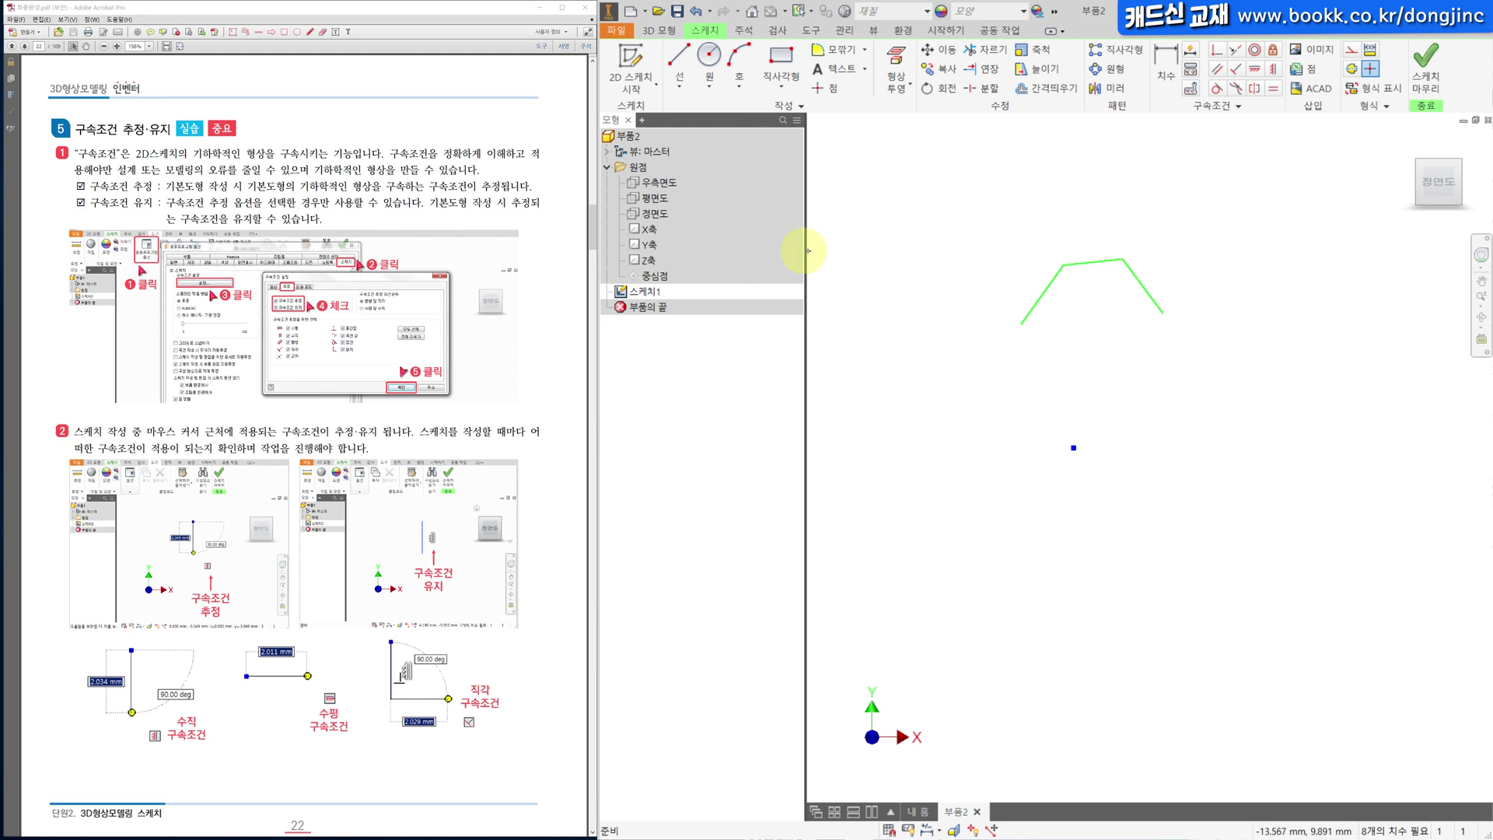
{"action": "left_click", "coordinate": [1425, 72]}
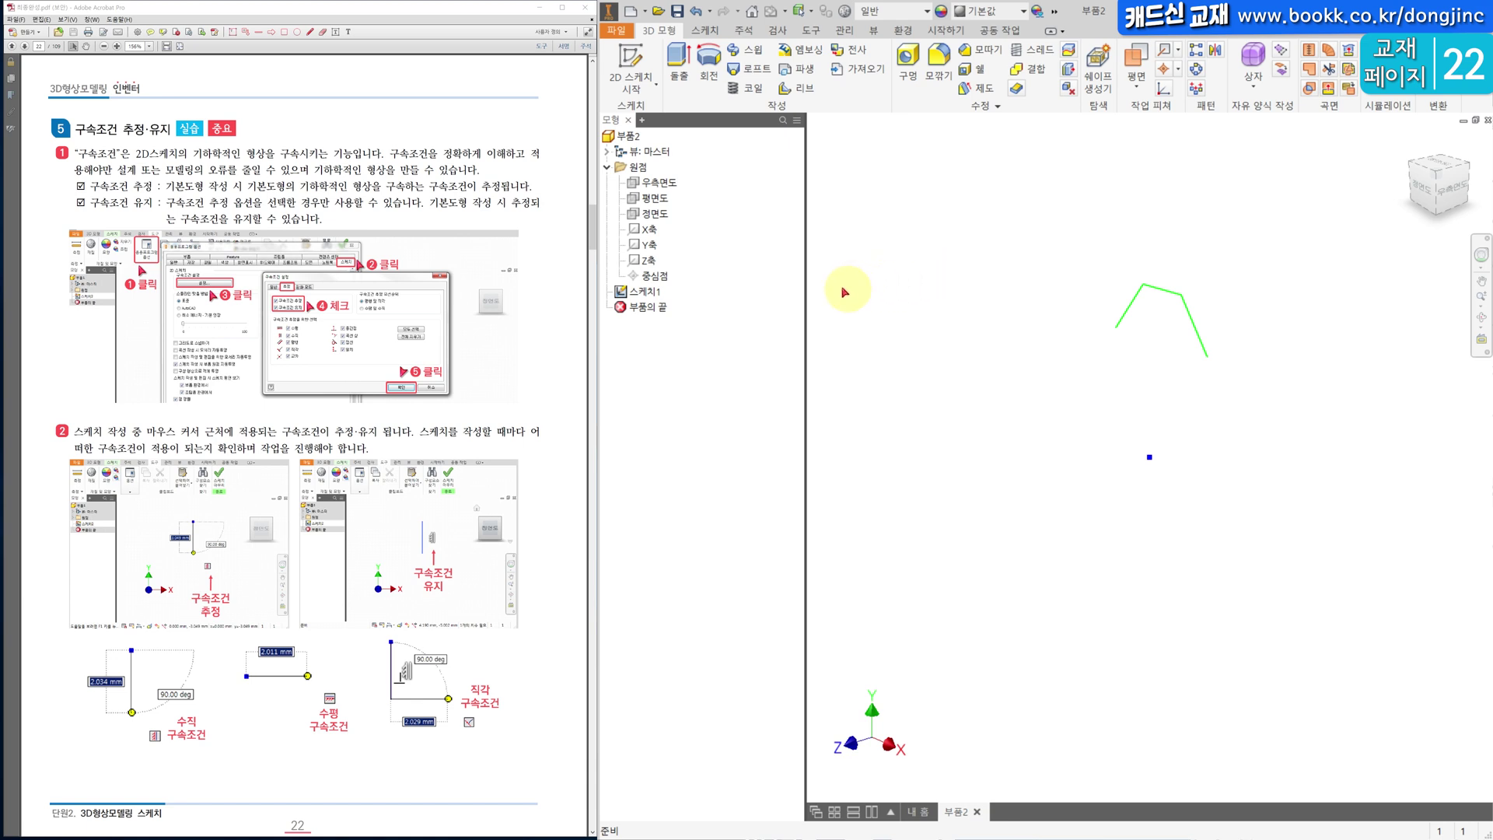
Reopen 스케치1 for editing, add a circle up and to the left of the line chain, and finish the sketch.
{"action": "left_click", "coordinate": [649, 291]}
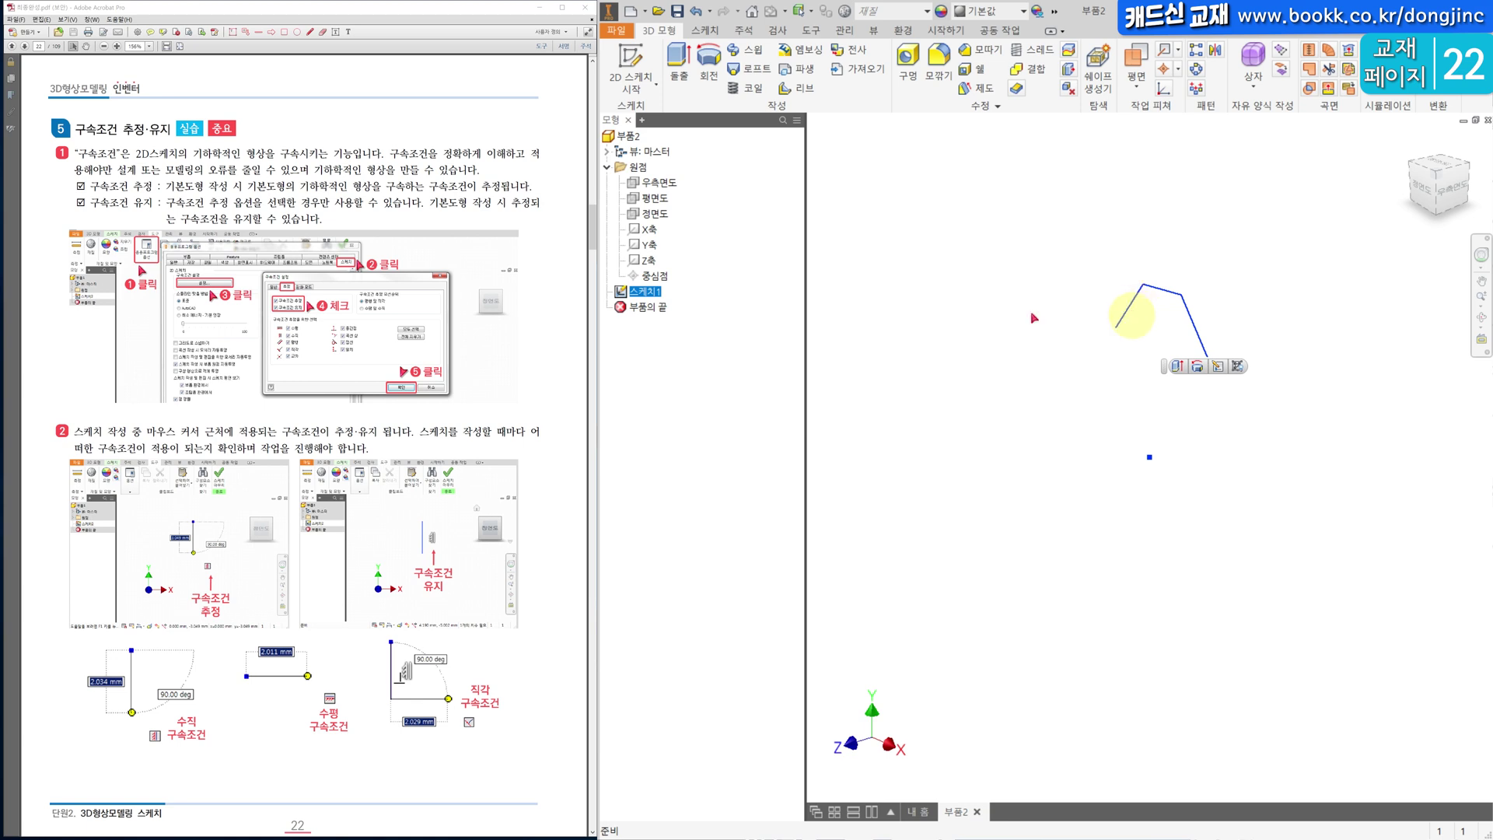
{"action": "right_click", "coordinate": [654, 298]}
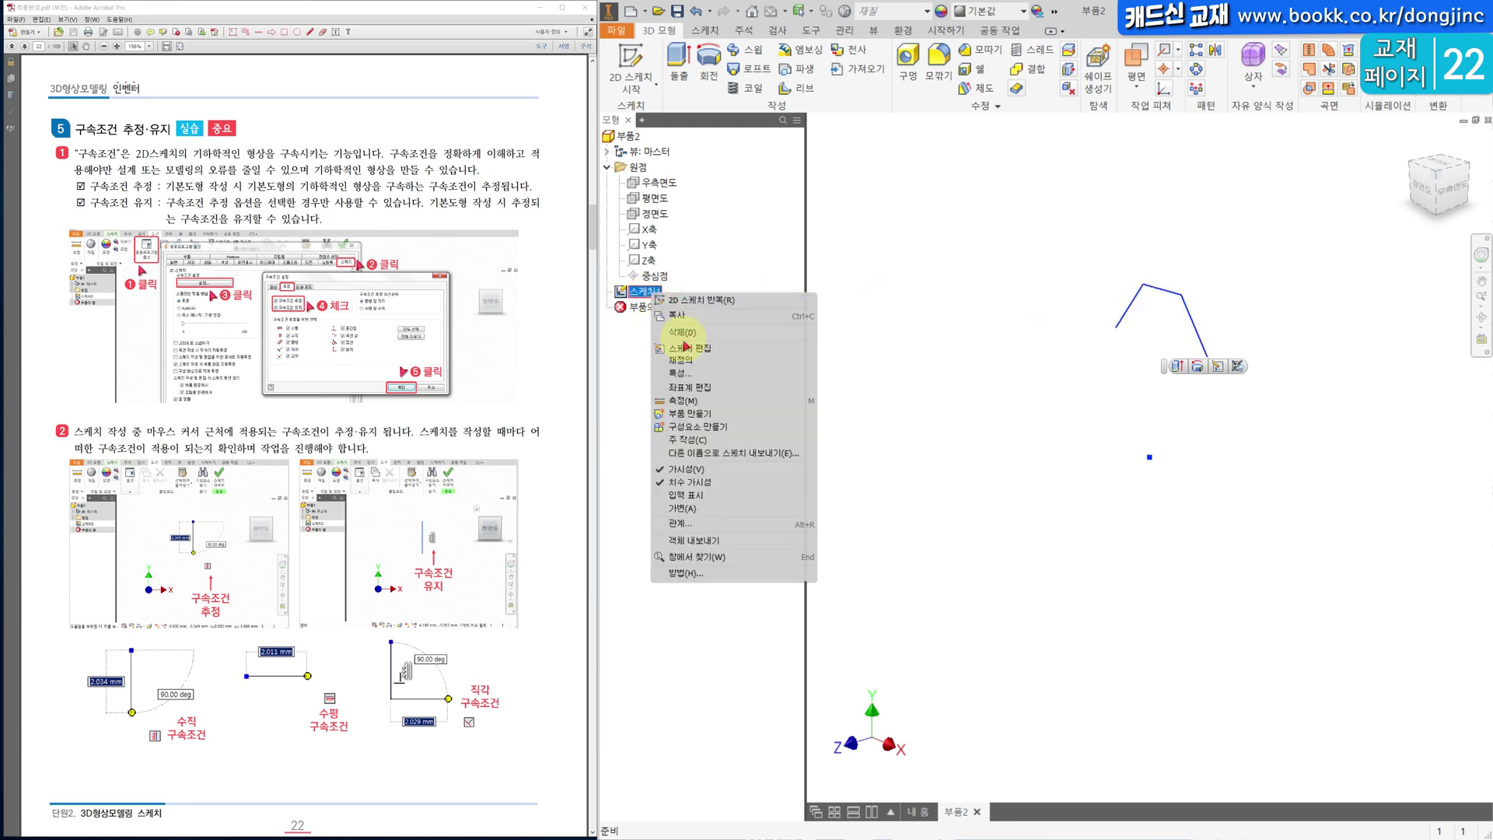
{"action": "left_click", "coordinate": [687, 350]}
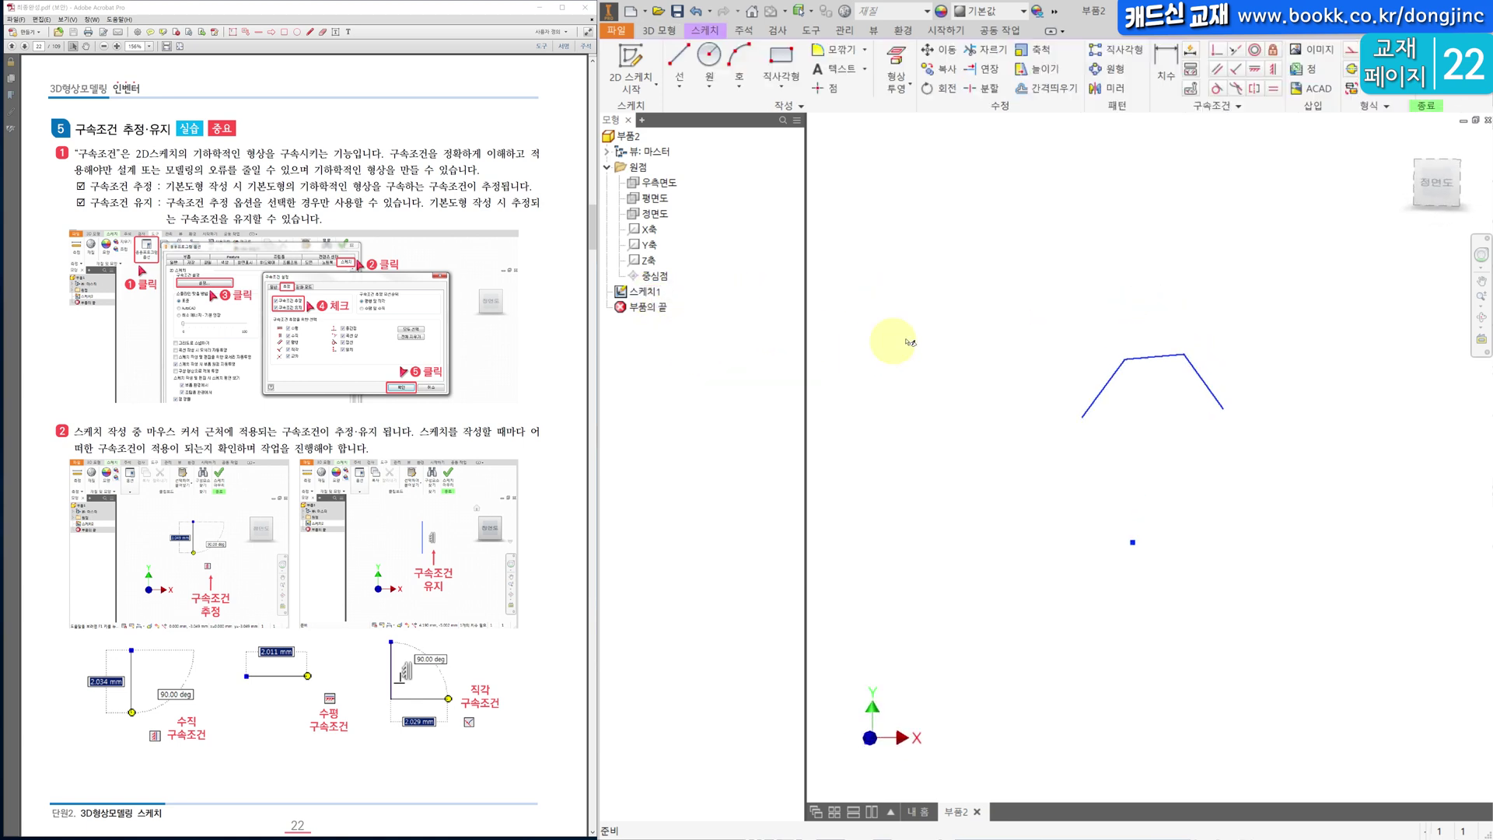
{"action": "left_click", "coordinate": [709, 56]}
{"action": "left_click", "coordinate": [1050, 313]}
{"action": "left_click", "coordinate": [1060, 347]}
{"action": "left_click", "coordinate": [1425, 105]}
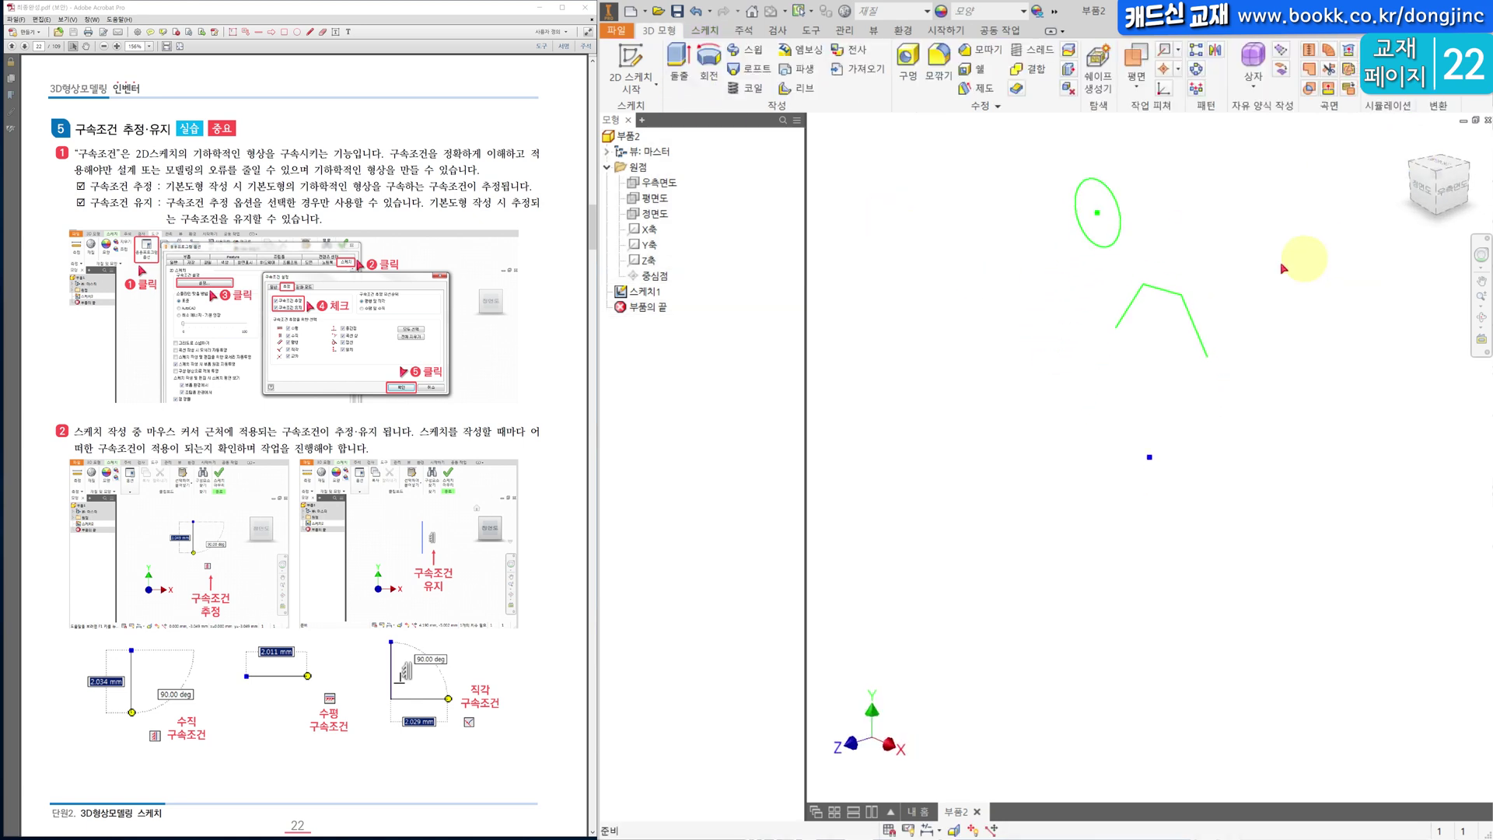
{"action": "scroll", "coordinate": [1127, 259], "scroll_direction": "up", "scroll_amount": 10}
{"action": "scroll", "coordinate": [1131, 264], "scroll_direction": "down", "scroll_amount": 5}
{"action": "mouse_move", "coordinate": [1134, 267]}
{"action": "middle_mouse_down"}
{"action": "mouse_move", "coordinate": [896, 293]}
{"action": "mouse_move", "coordinate": [1171, 293]}
{"action": "mouse_move", "coordinate": [971, 295]}
{"action": "mouse_move", "coordinate": [1083, 311]}
{"action": "middle_mouse_up"}
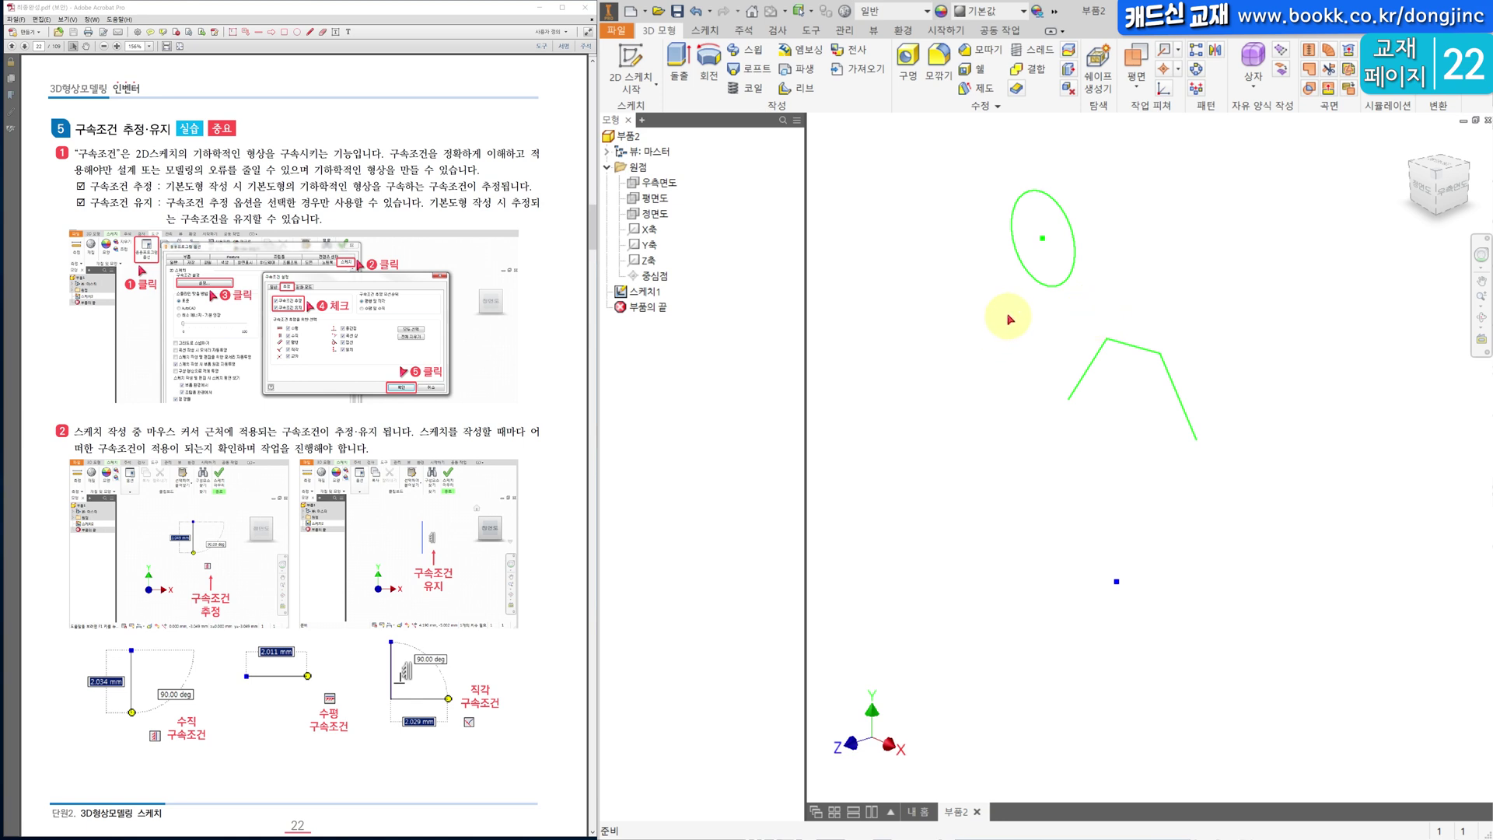
{"action": "scroll", "coordinate": [1009, 319], "scroll_direction": "up", "scroll_amount": 2}
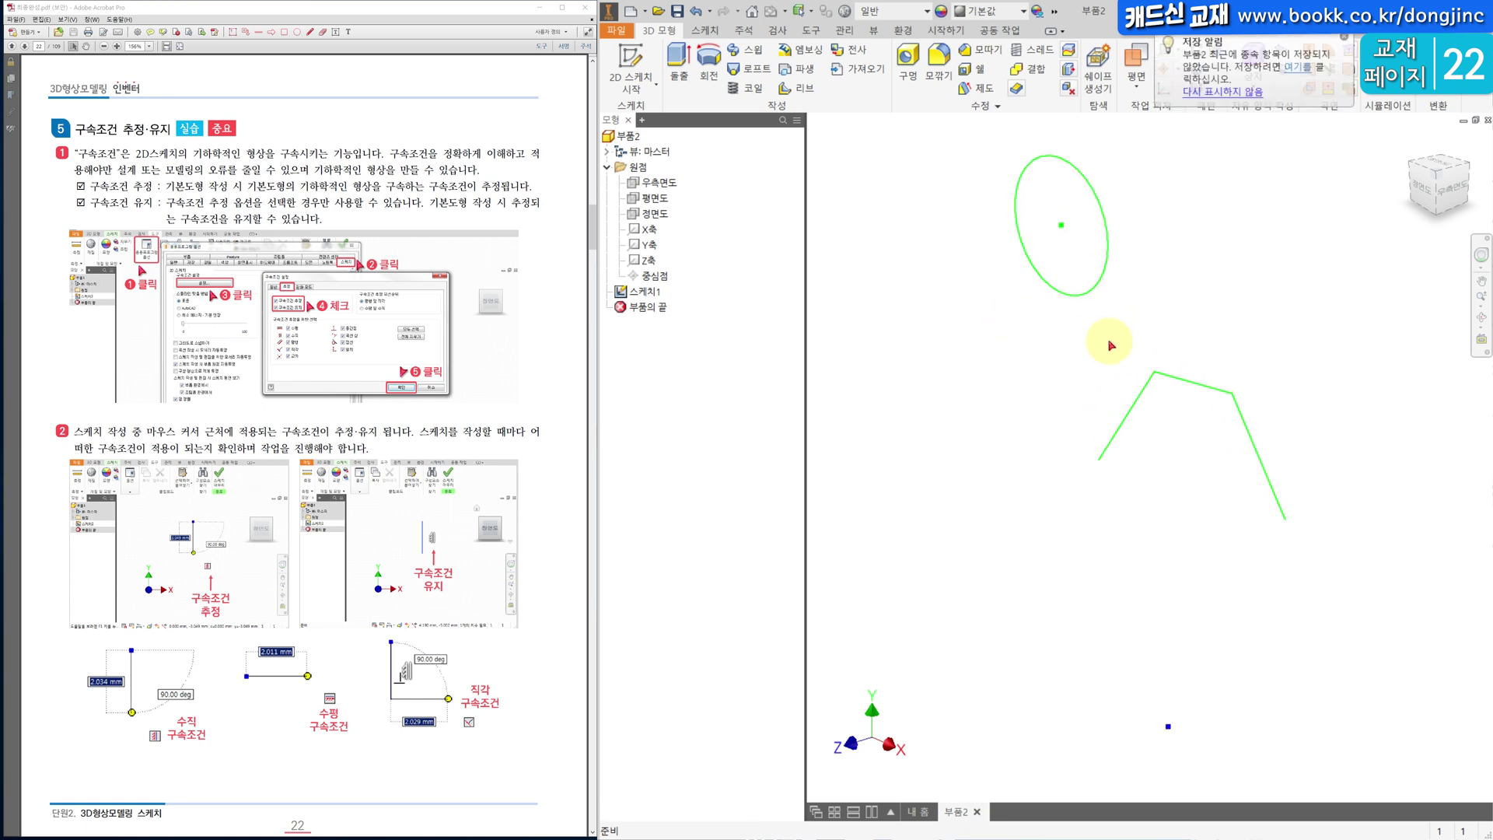
{"action": "mouse_move", "coordinate": [1163, 337]}
{"action": "middle_mouse_down", "text": "shift"}
{"action": "mouse_move", "coordinate": [1072, 347]}
{"action": "mouse_move", "coordinate": [1206, 306]}
{"action": "mouse_move", "coordinate": [1073, 333]}
{"action": "mouse_move", "coordinate": [1219, 306]}
{"action": "mouse_move", "coordinate": [1176, 315]}
{"action": "middle_mouse_up", "text": "shift"}
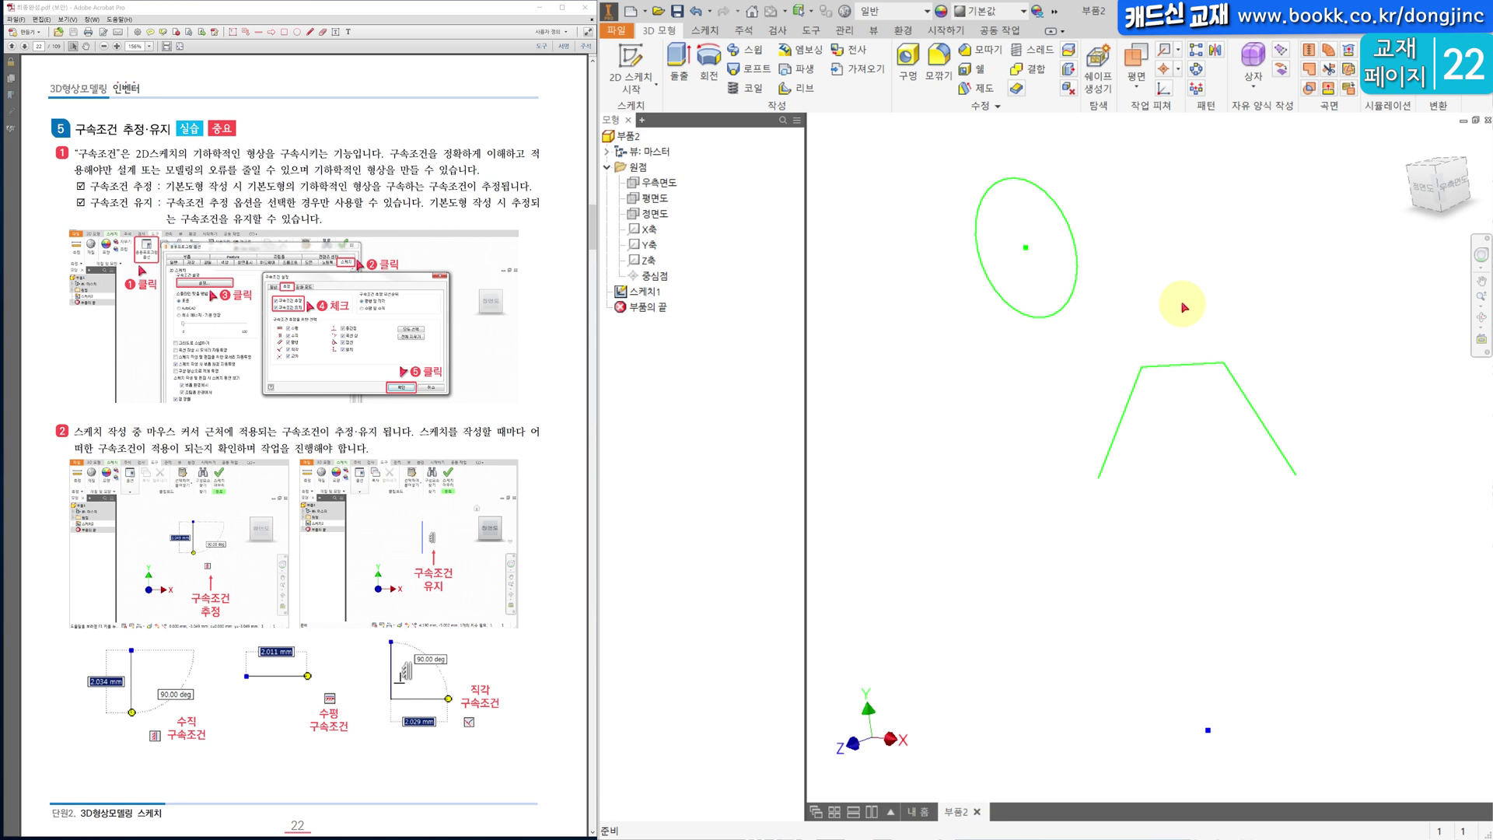
{"action": "mouse_move", "coordinate": [1403, 147]}
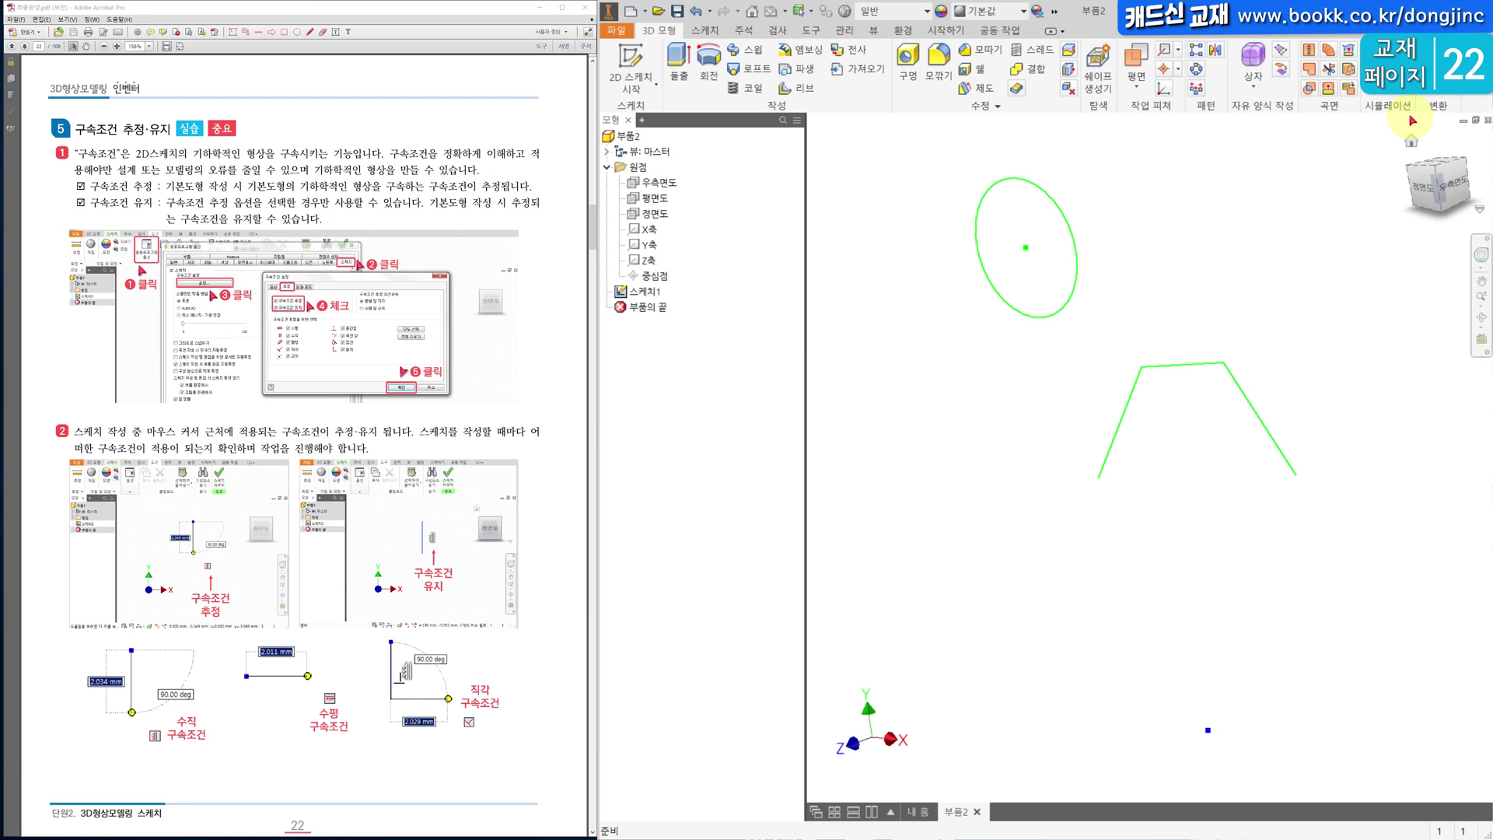
{"action": "middle_click_drag", "start_coordinate": [1409, 117], "coordinate": [1372, 155]}
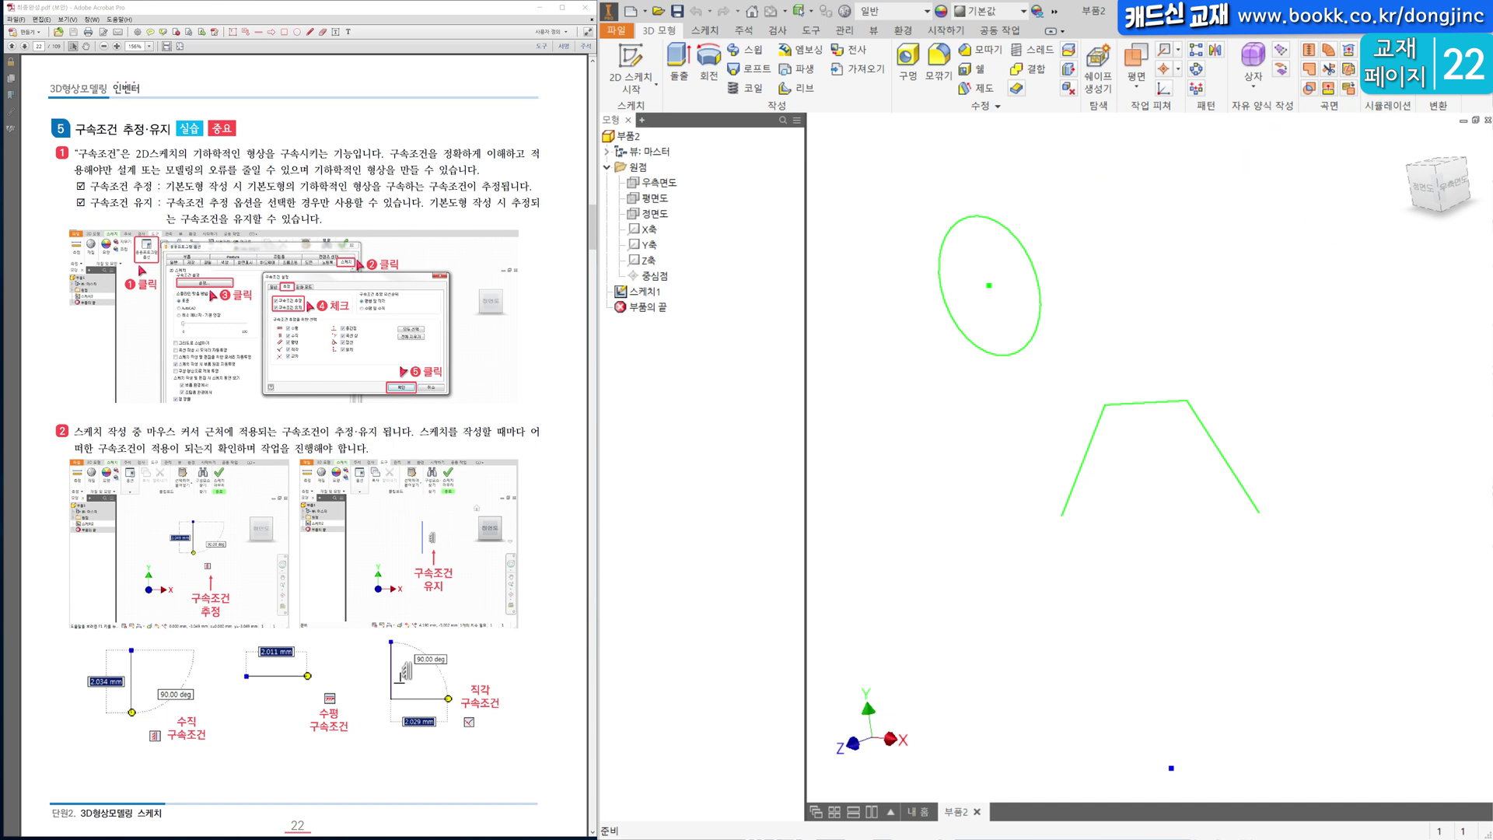
Create another new part from the 부품.ipt template and start a 2D sketch on the front plane (정면도).
{"action": "left_click", "coordinate": [630, 11]}
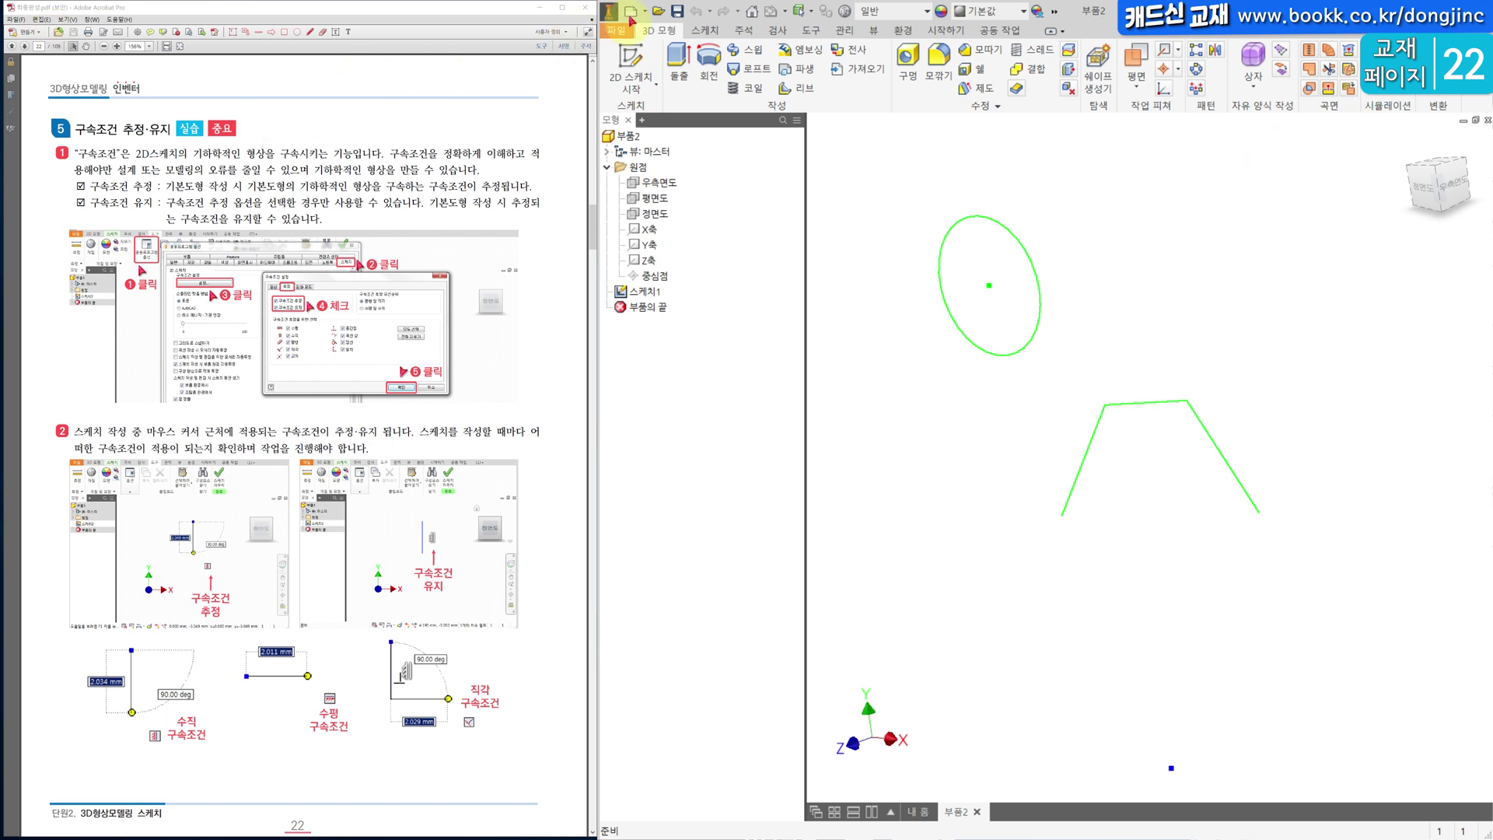
{"action": "double_click", "coordinate": [1036, 370]}
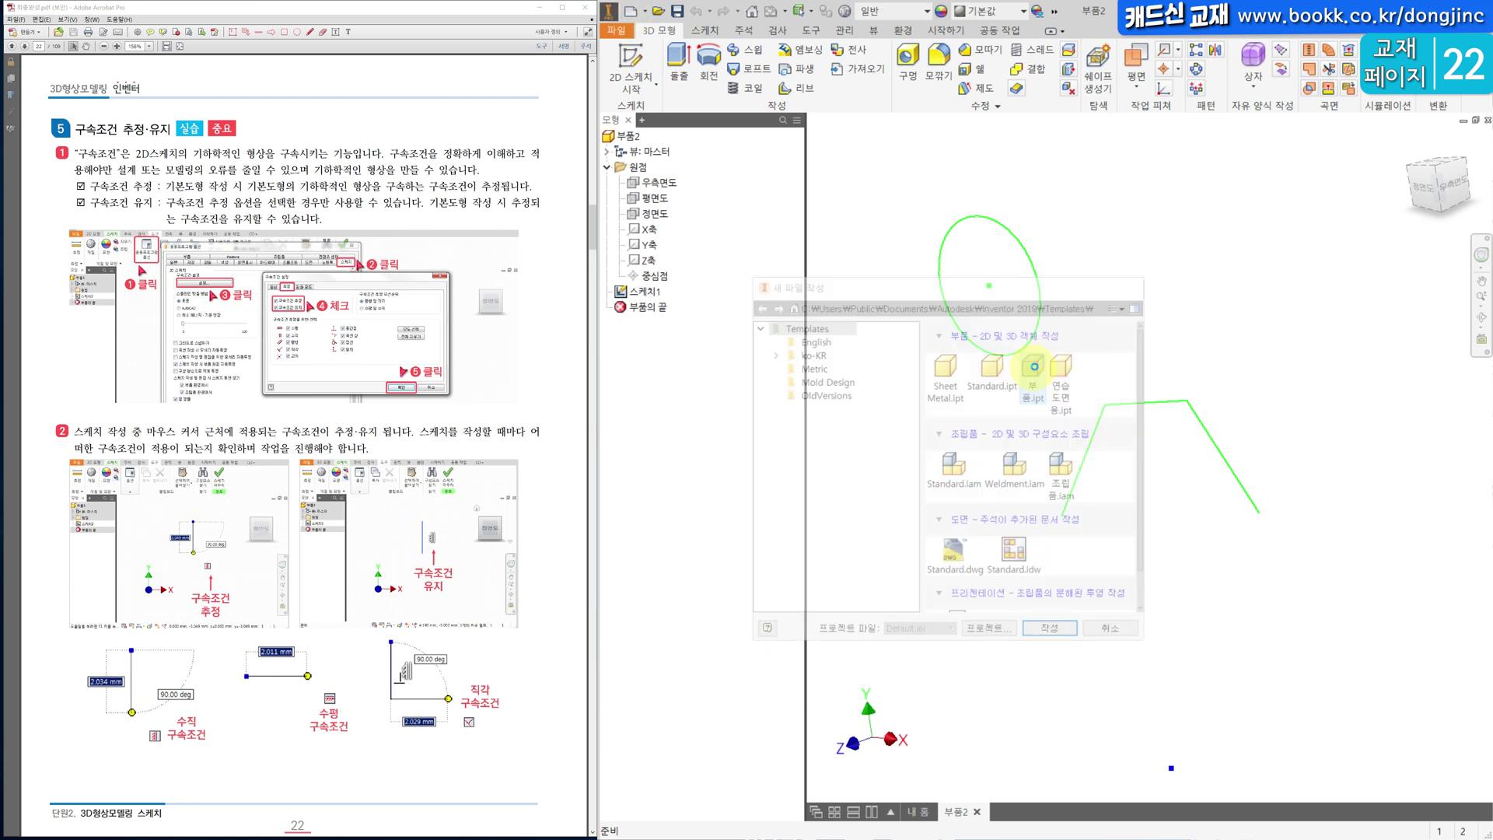
{"action": "left_click", "coordinate": [631, 70]}
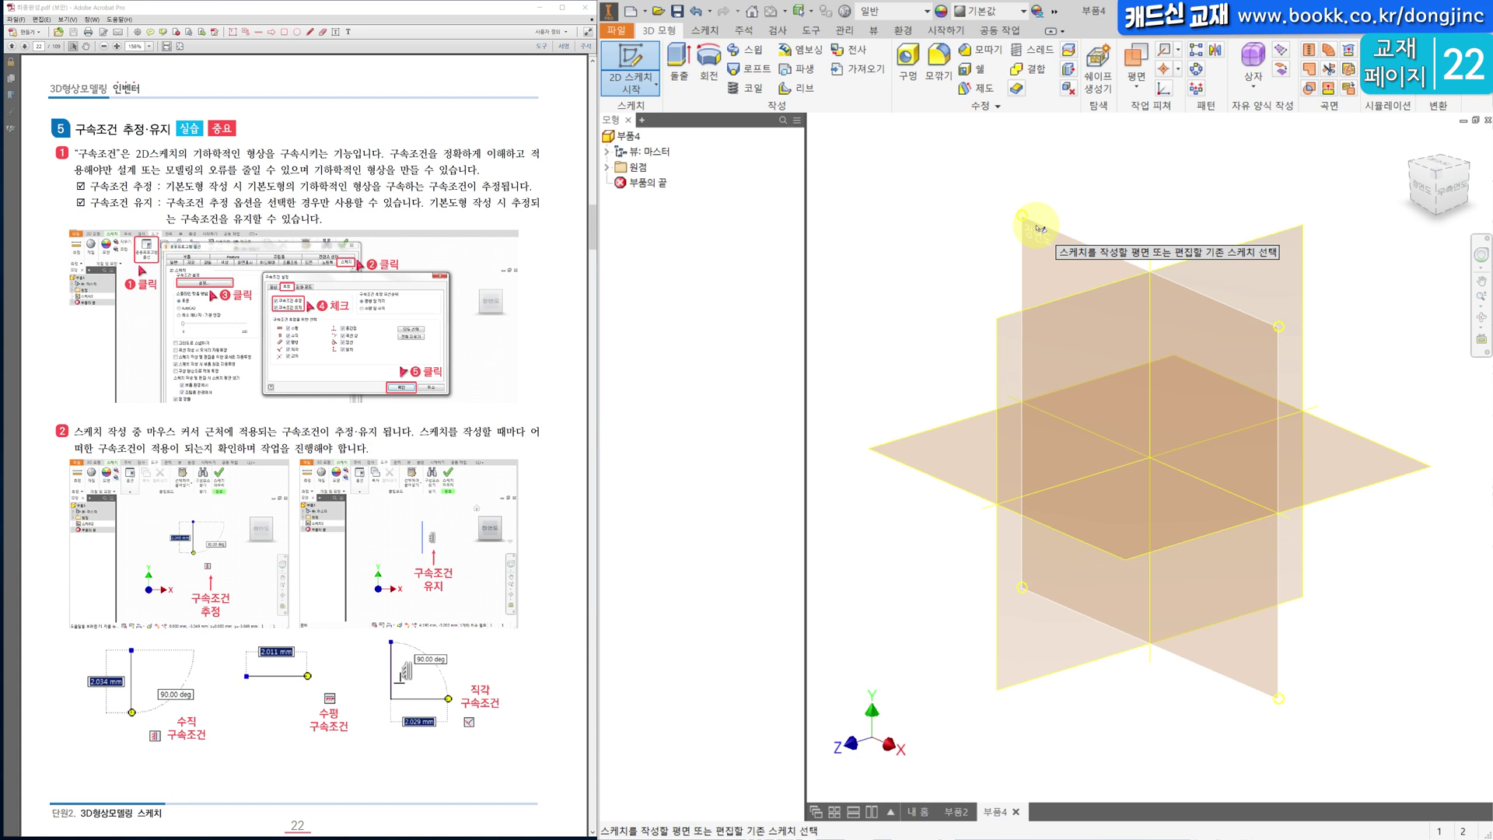
{"action": "left_click", "coordinate": [1039, 227]}
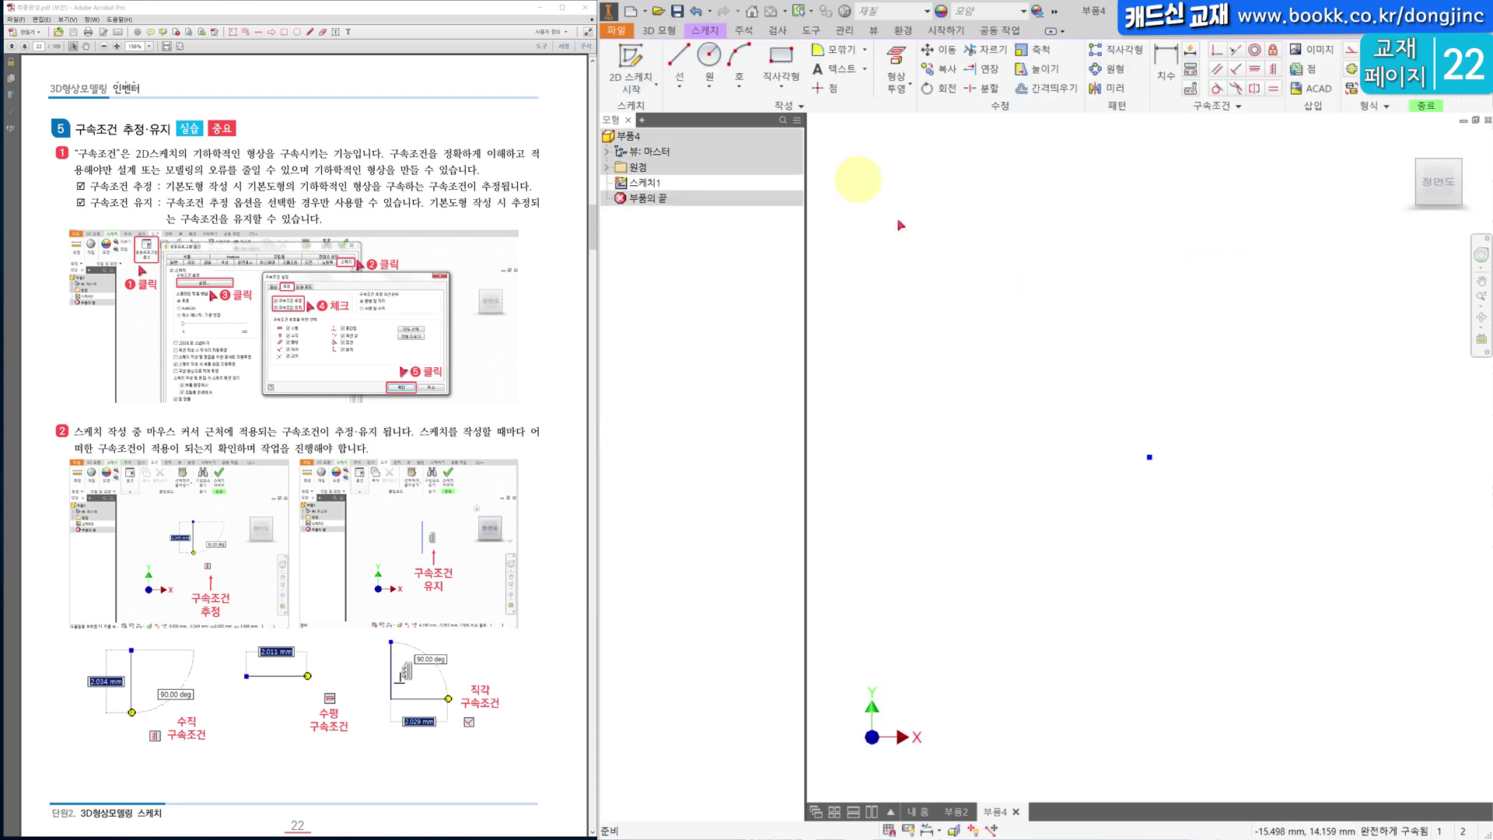
Draw a vertical line up and left of the origin and, from its upper end, a perpendicular line about 4.7 mm long.
{"action": "left_click", "coordinate": [679, 57]}
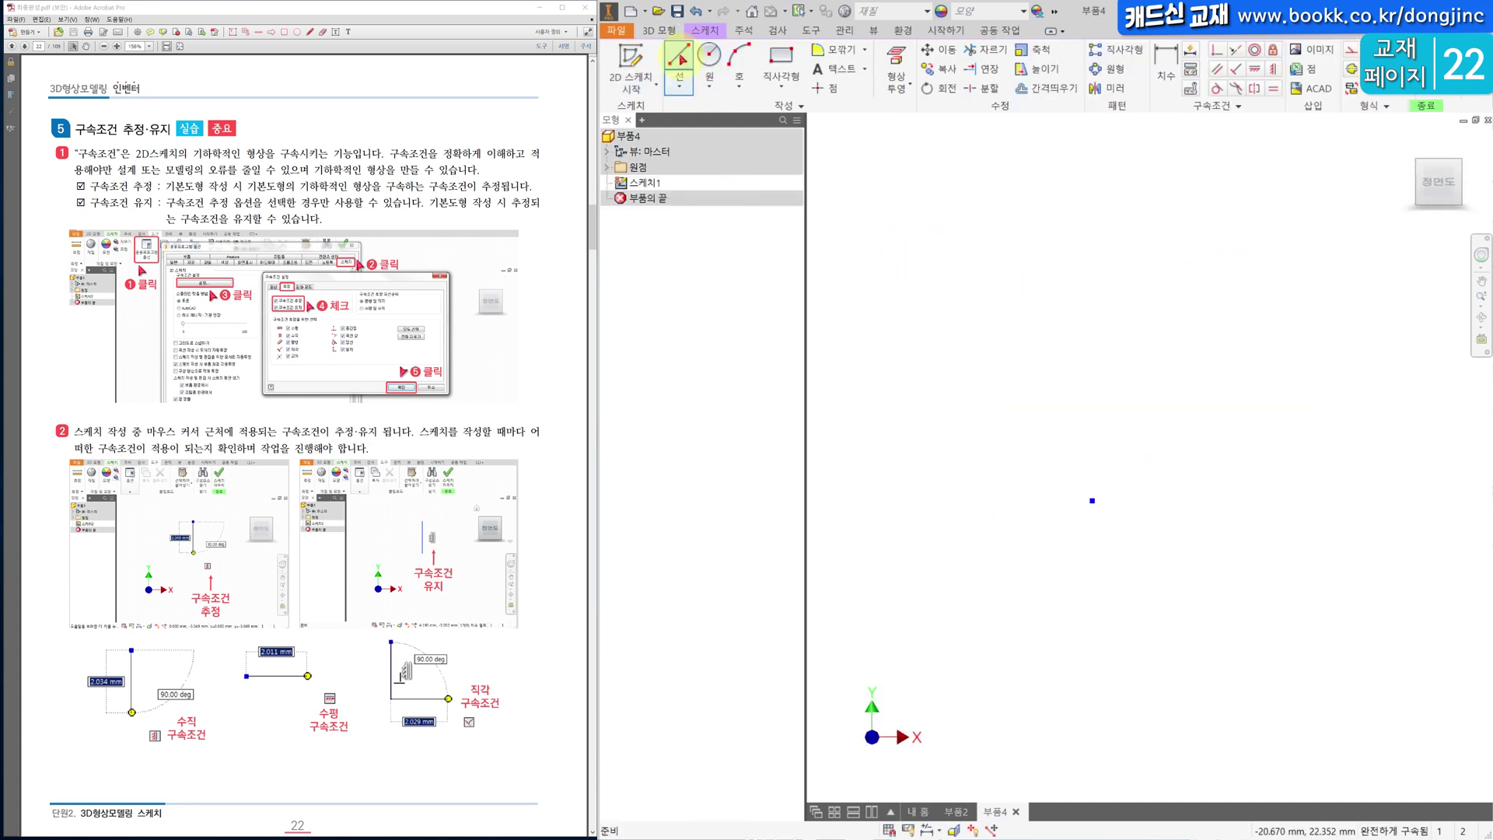
{"action": "left_click", "coordinate": [682, 58]}
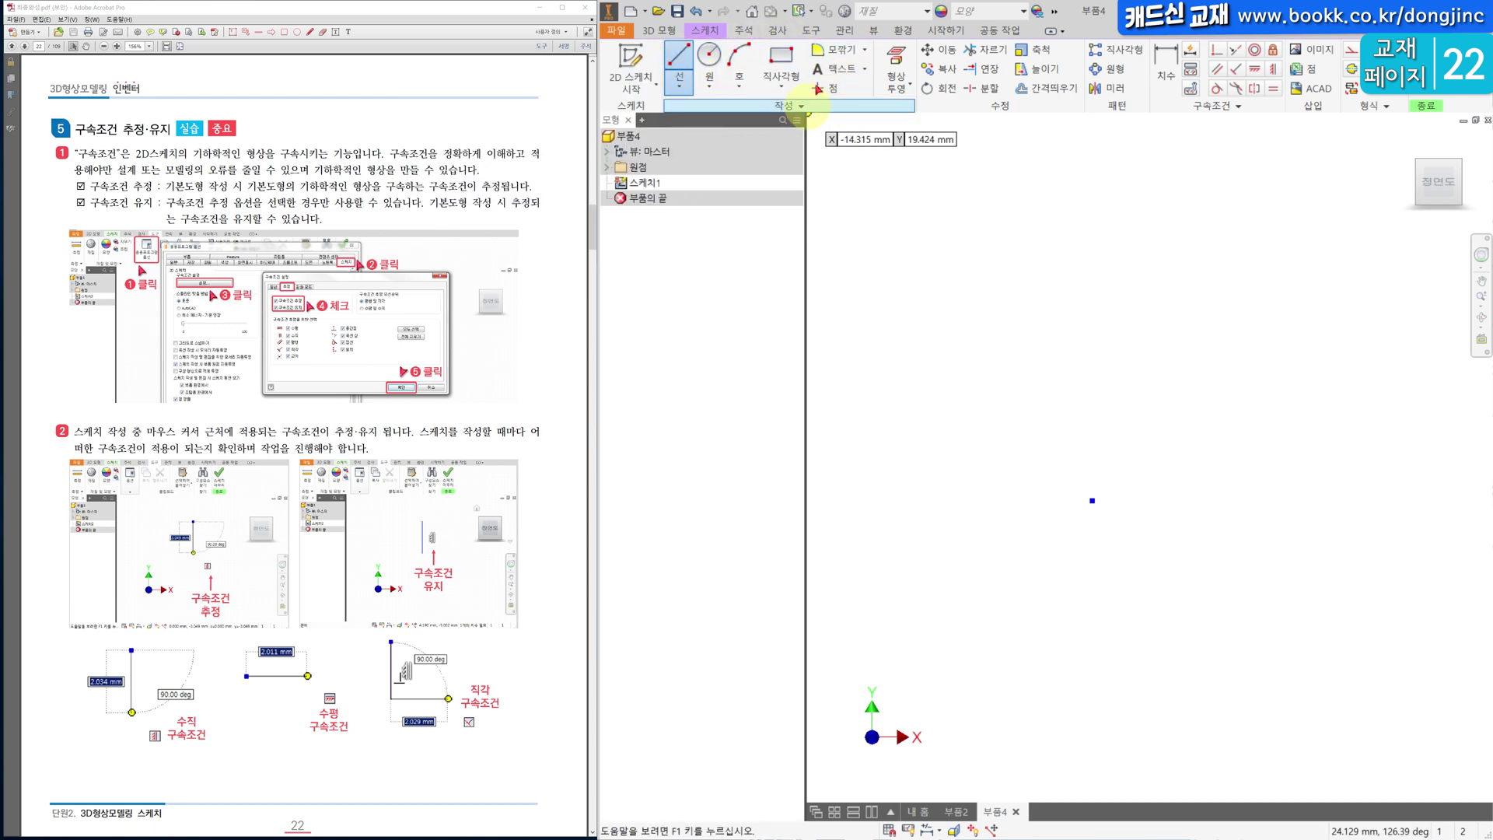
{"action": "left_click", "coordinate": [939, 406]}
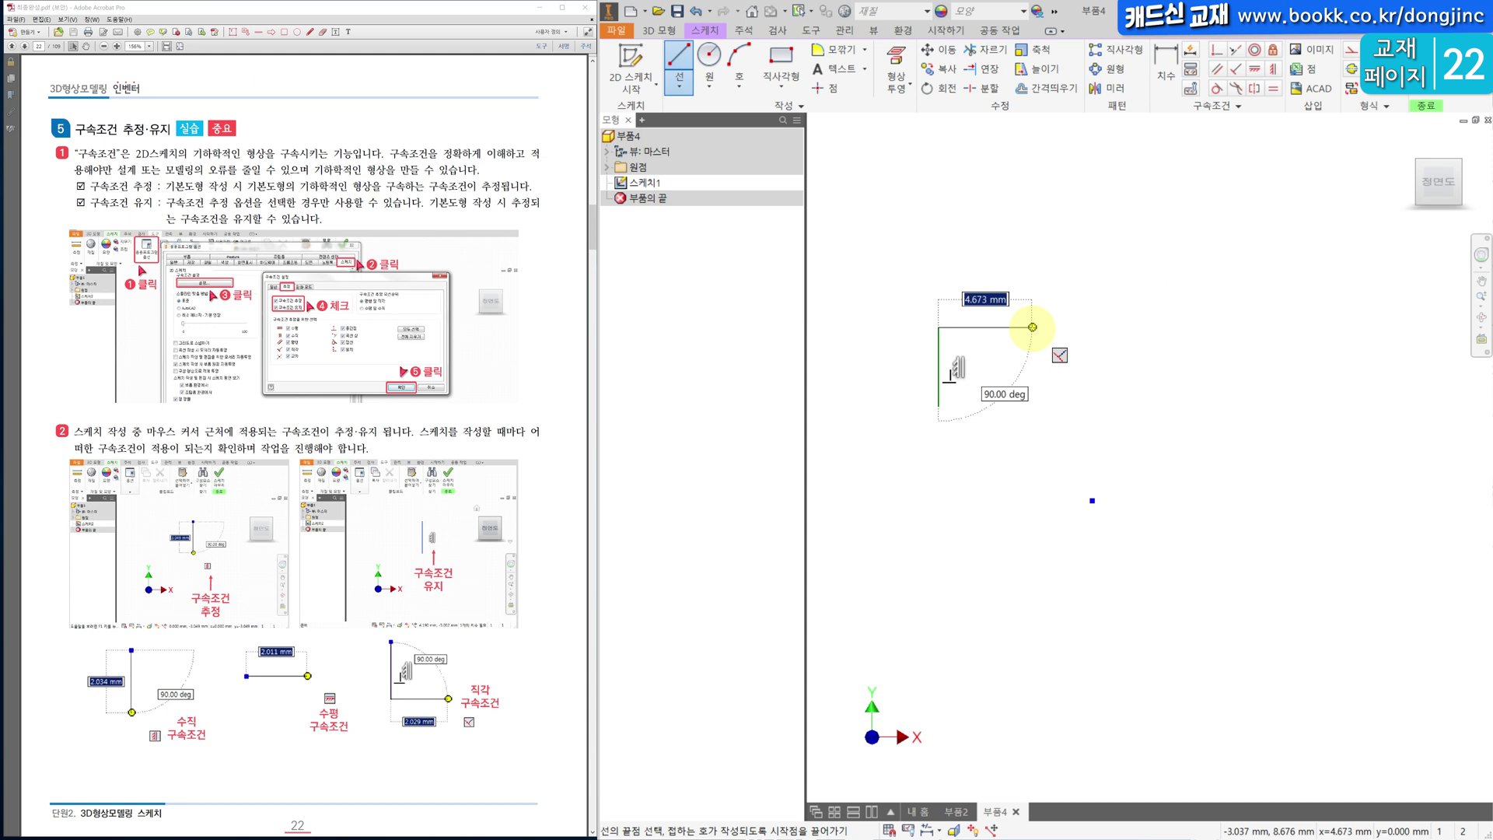
{"action": "left_click", "coordinate": [1032, 327]}
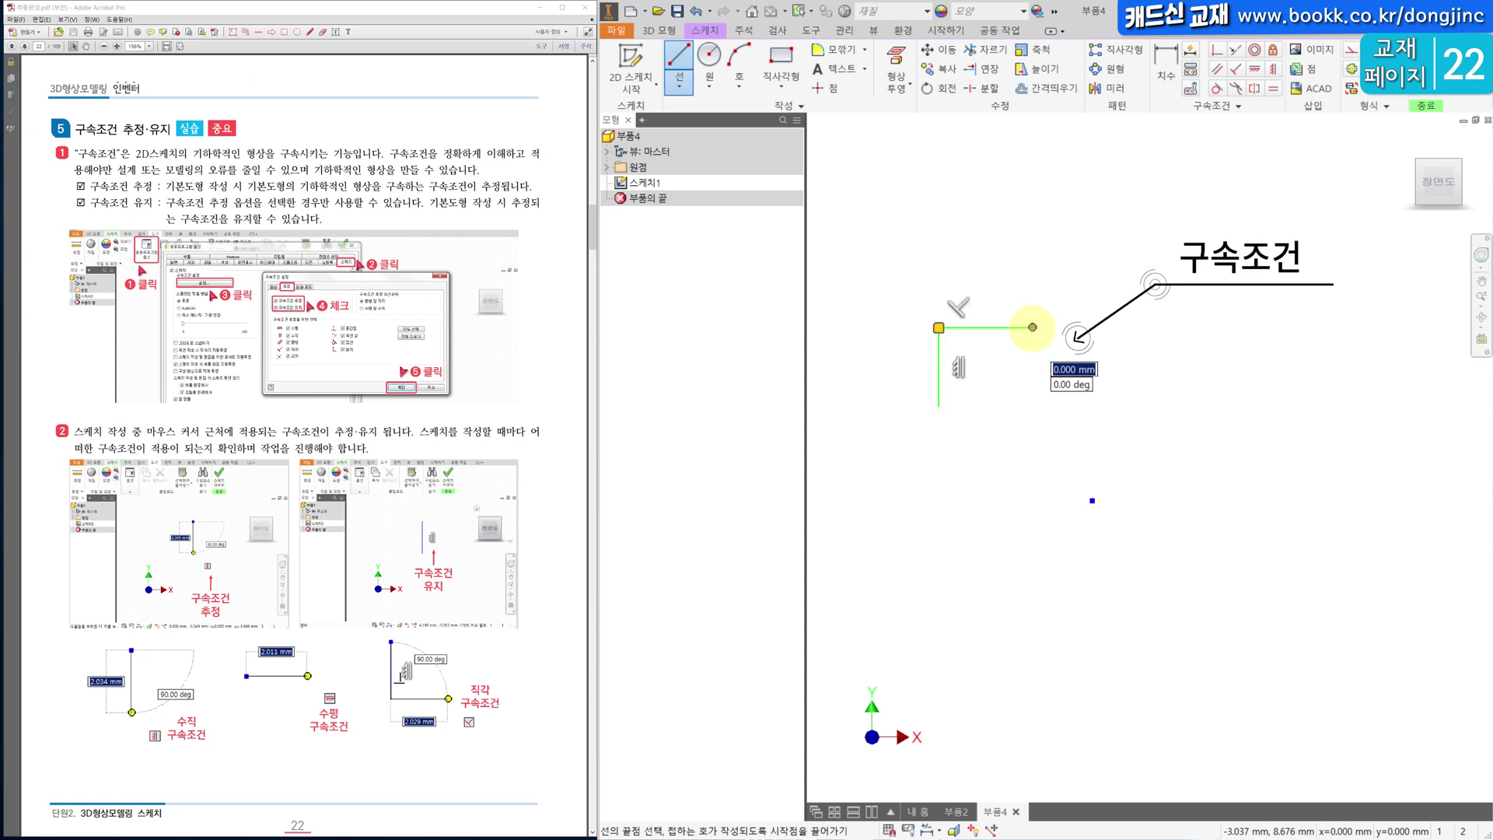
{"action": "key", "text": "Escape"}
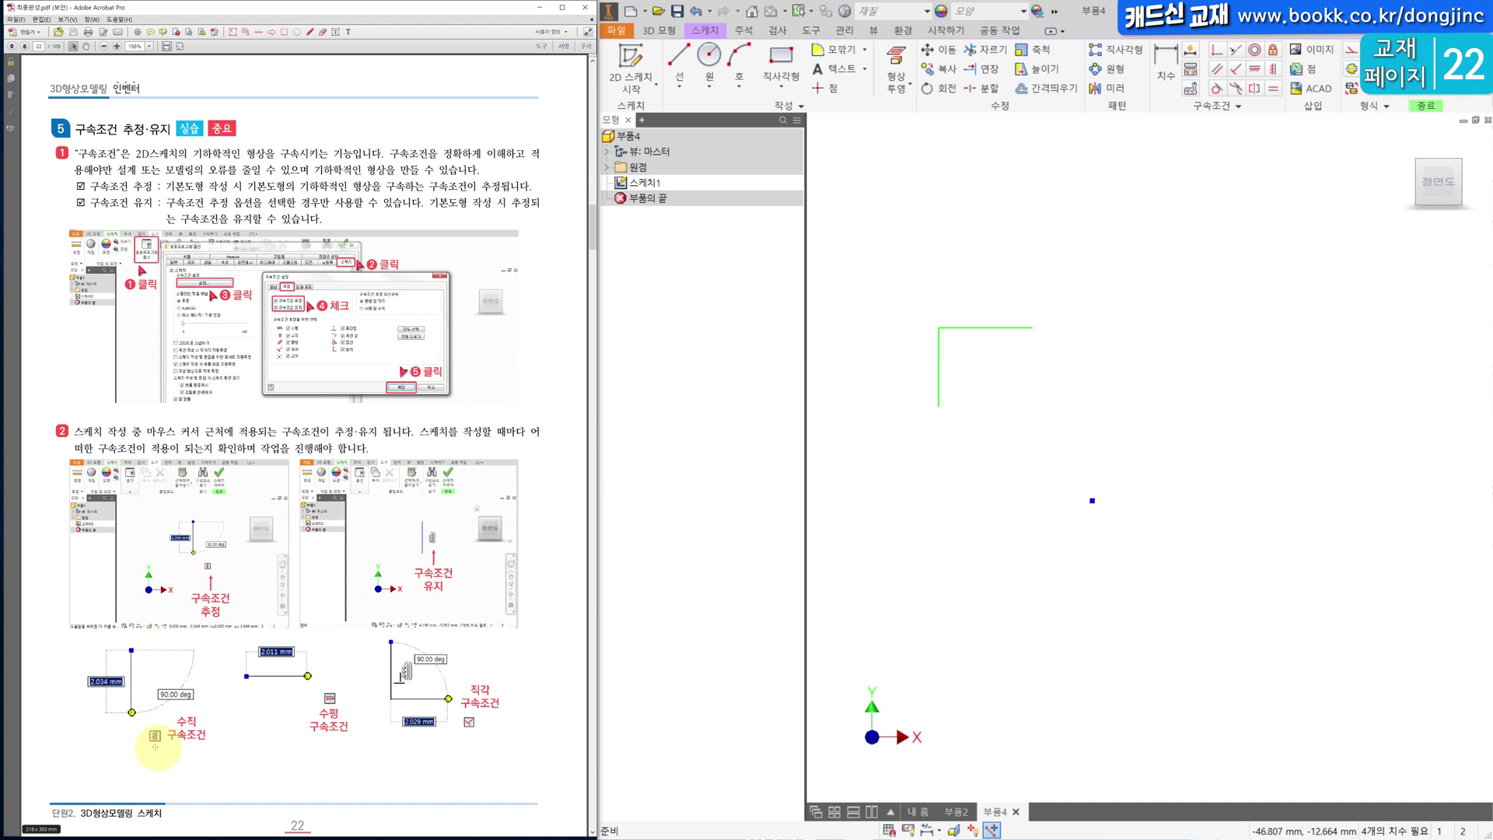
Switch to the PDF textbook, circle the vertical constraint (수직 구속조건) symbol freehand in red and draw a star beside it.
{"action": "left_click", "coordinate": [310, 36]}
{"action": "mouse_move", "coordinate": [156, 750]}
{"action": "left_mouse_down"}
{"action": "mouse_move", "coordinate": [151, 705]}
{"action": "mouse_move", "coordinate": [164, 756]}
{"action": "mouse_move", "coordinate": [126, 734]}
{"action": "mouse_move", "coordinate": [159, 709]}
{"action": "mouse_move", "coordinate": [174, 762]}
{"action": "left_mouse_up"}
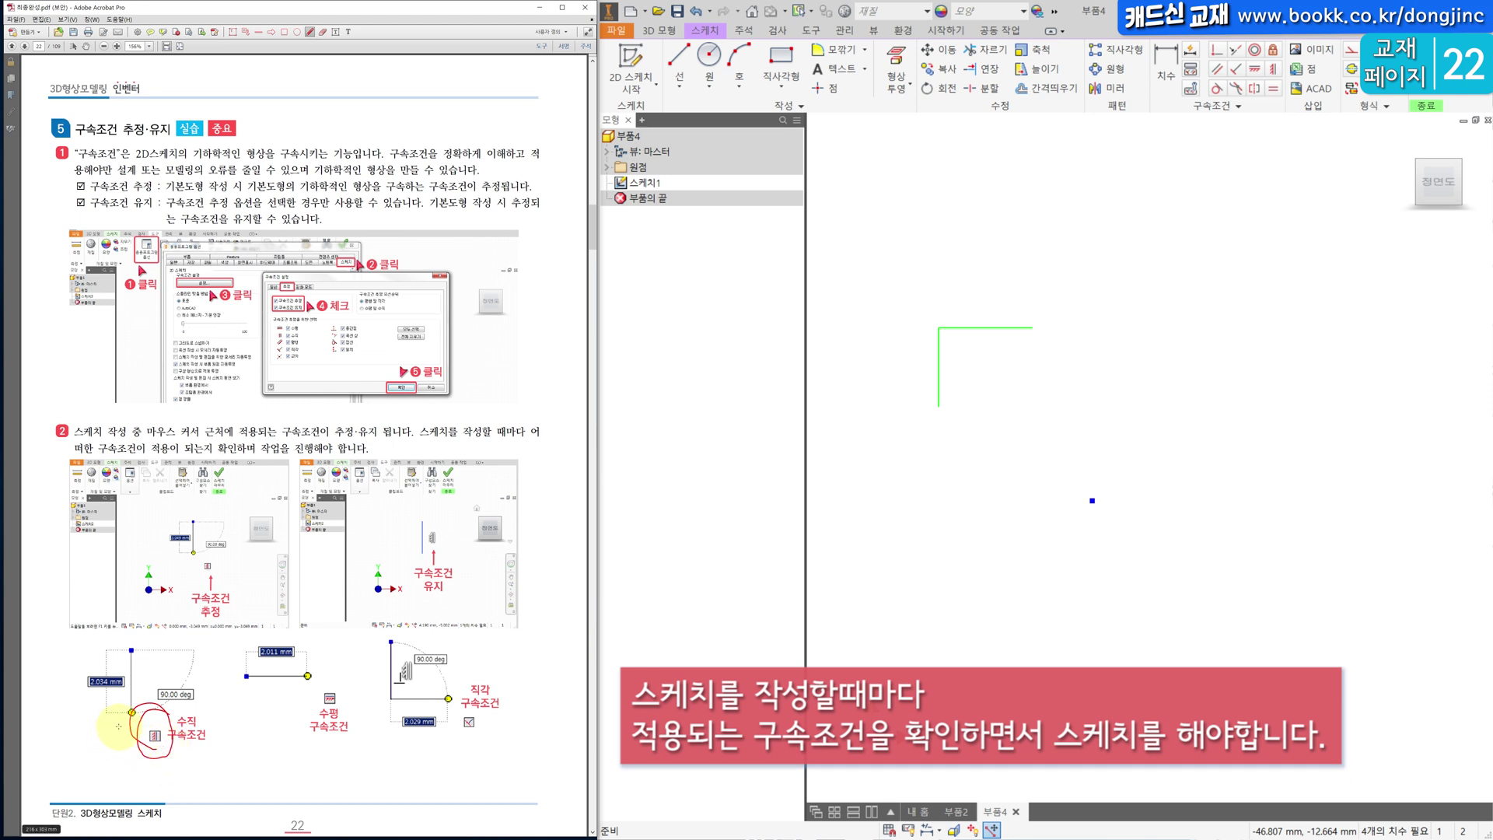
{"action": "mouse_move", "coordinate": [118, 723]}
{"action": "left_mouse_down"}
{"action": "mouse_move", "coordinate": [96, 758]}
{"action": "mouse_move", "coordinate": [103, 729]}
{"action": "mouse_move", "coordinate": [123, 724]}
{"action": "left_mouse_up"}
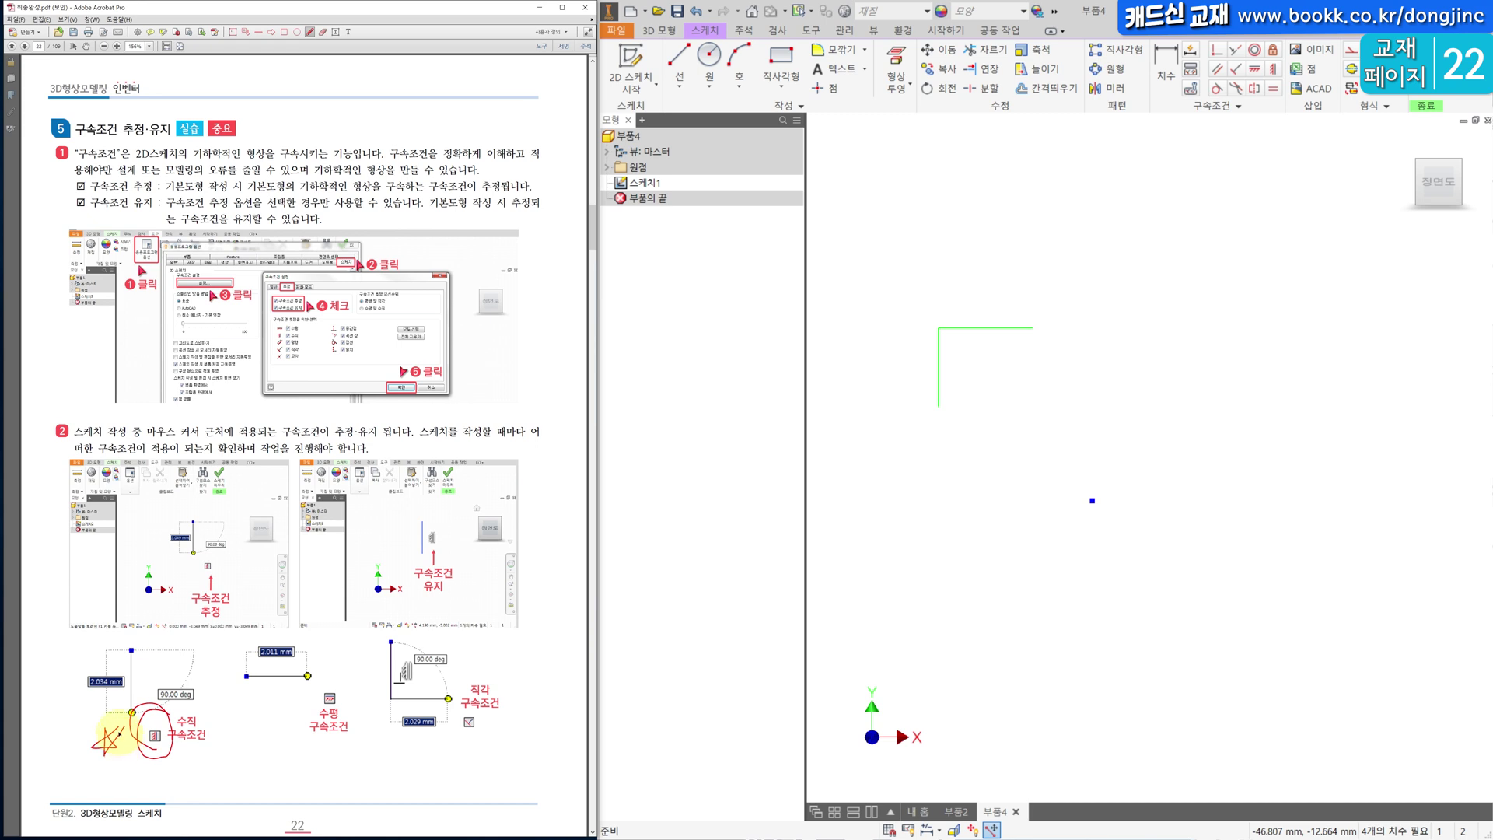
Return to the Inventor sketch and draw a separate horizontal line about 3.4 mm long to the right of the L-shaped lines.
{"action": "middle_click_drag", "start_coordinate": [1117, 366], "coordinate": [1090, 371]}
{"action": "key", "text": "l"}
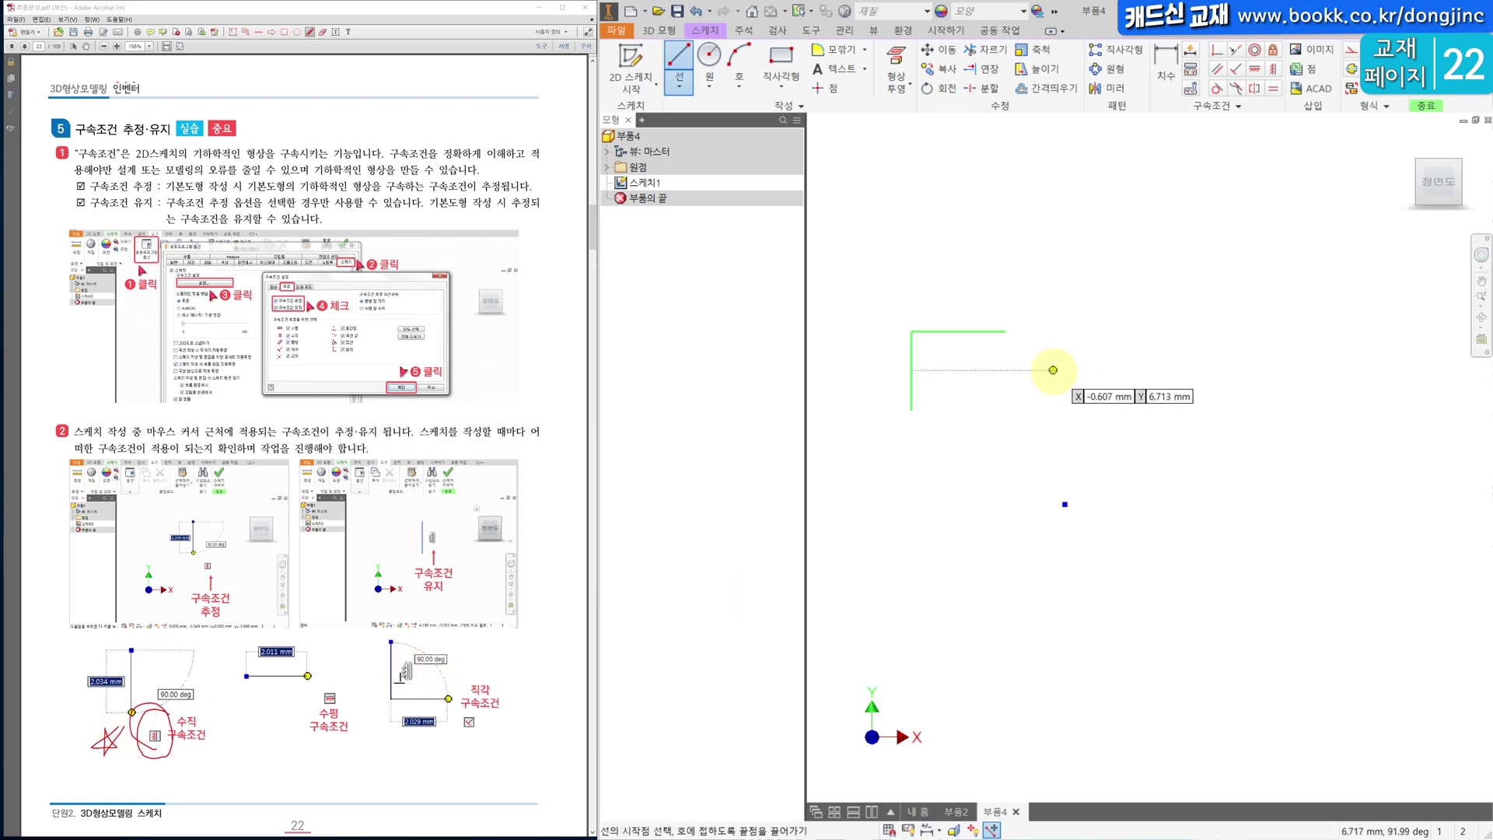
{"action": "left_click", "coordinate": [1051, 370]}
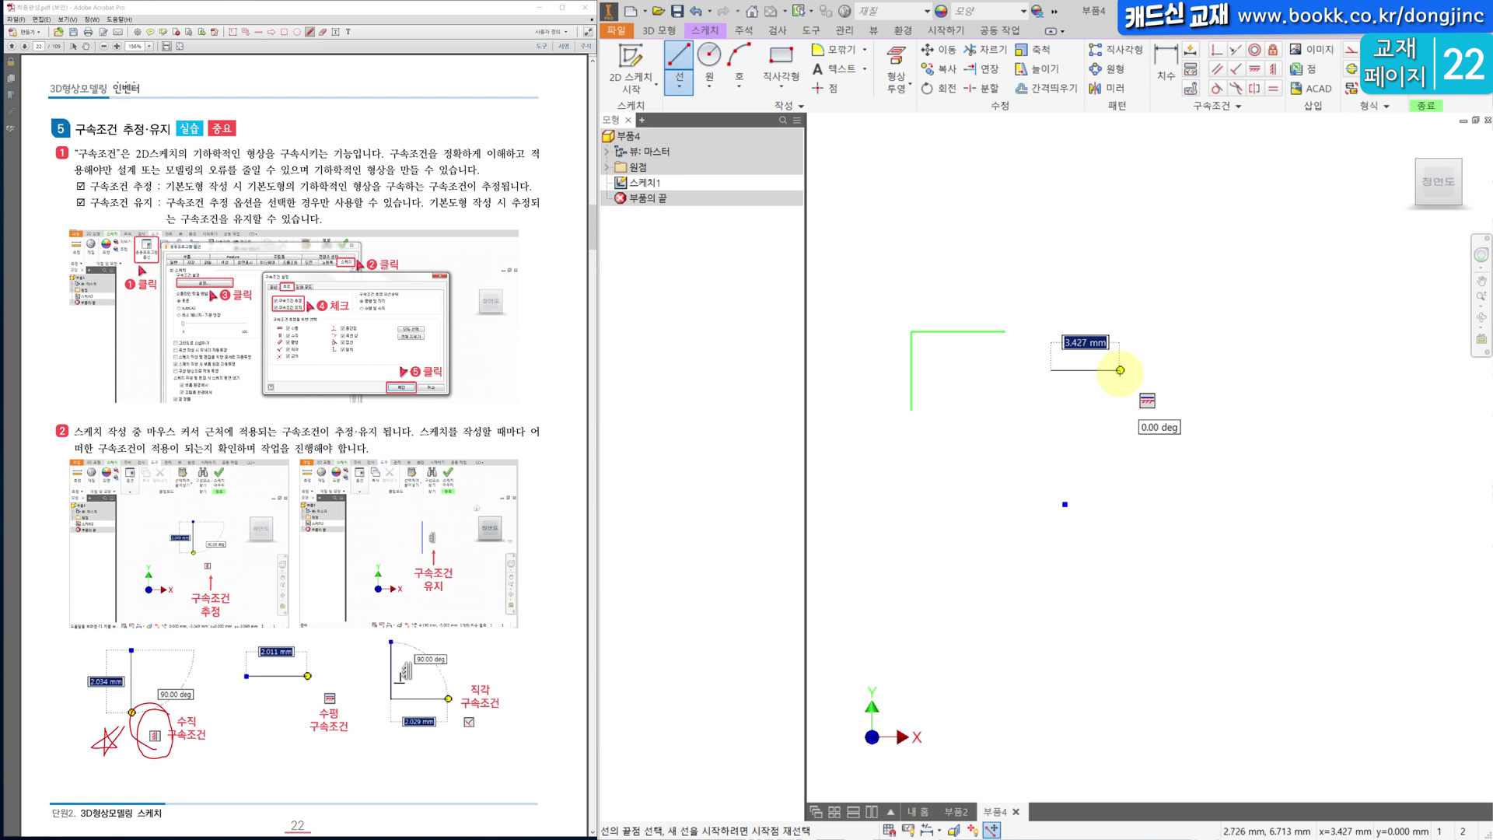
{"action": "left_click", "coordinate": [1119, 370]}
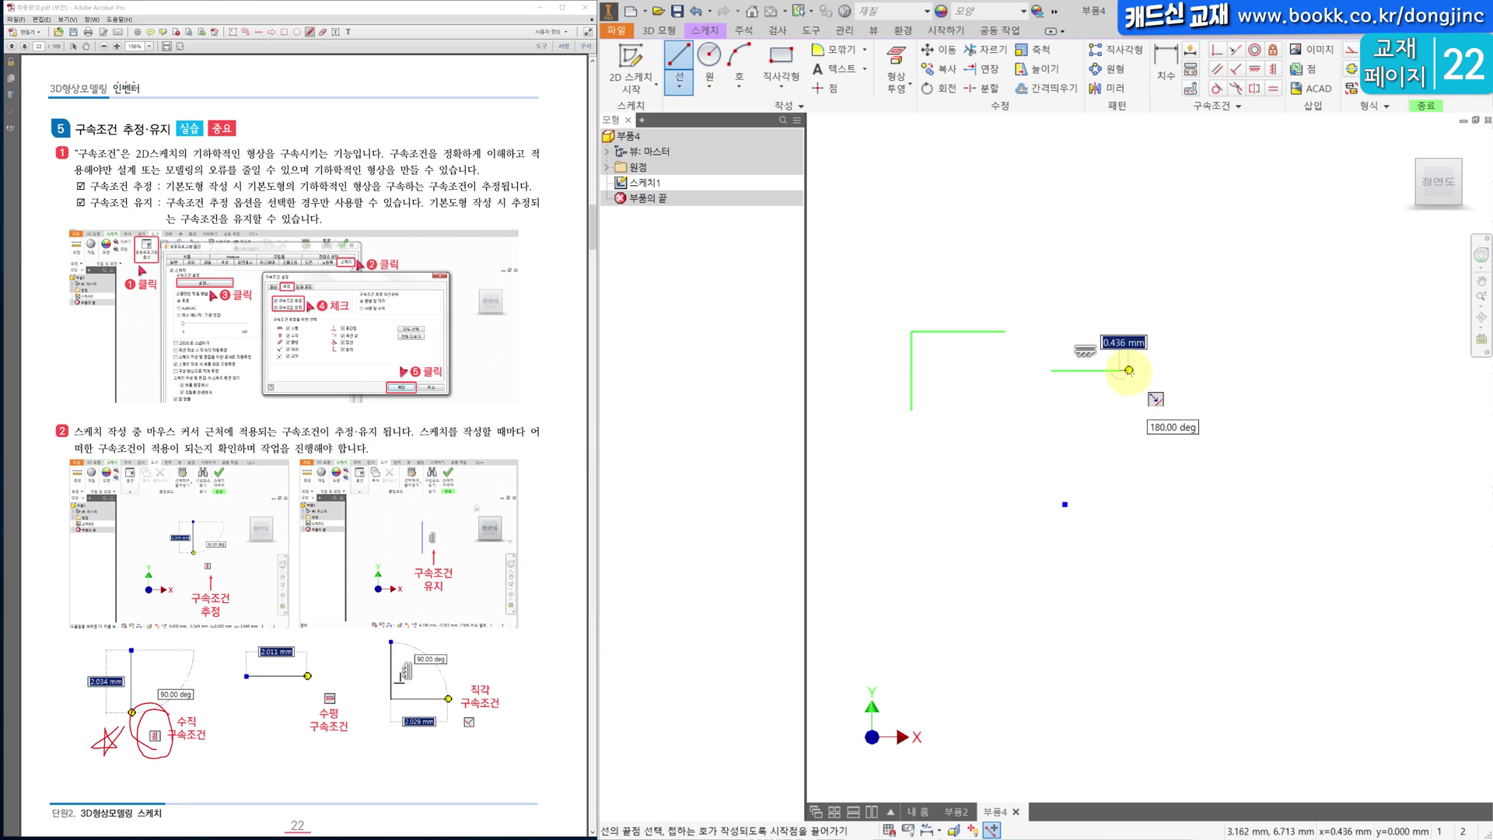
{"action": "key", "text": "Escape"}
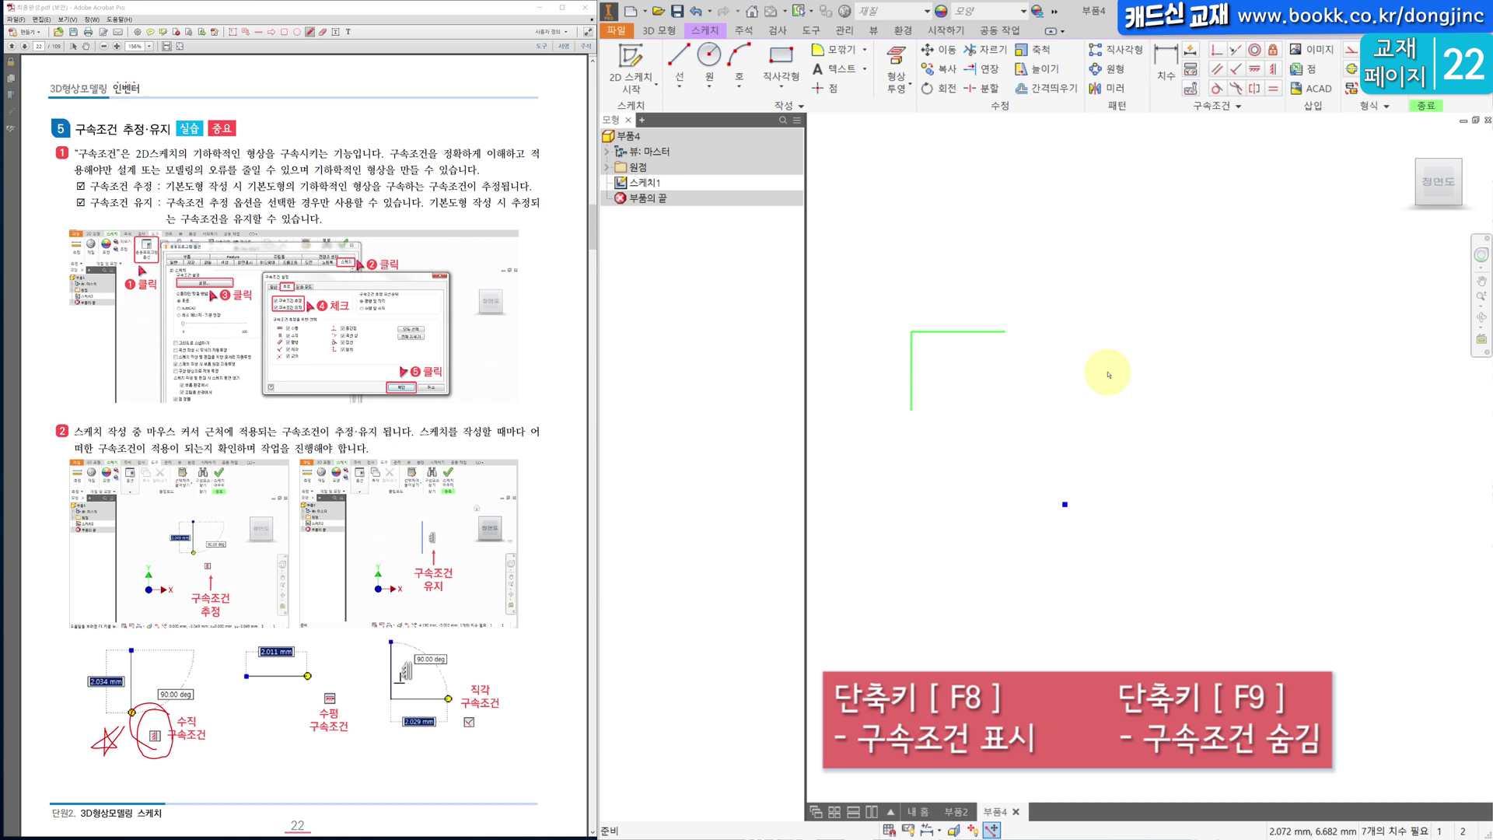
Show all sketch constraints and pull the right end of the separate horizontal line down and to the right.
{"action": "key", "text": "F8"}
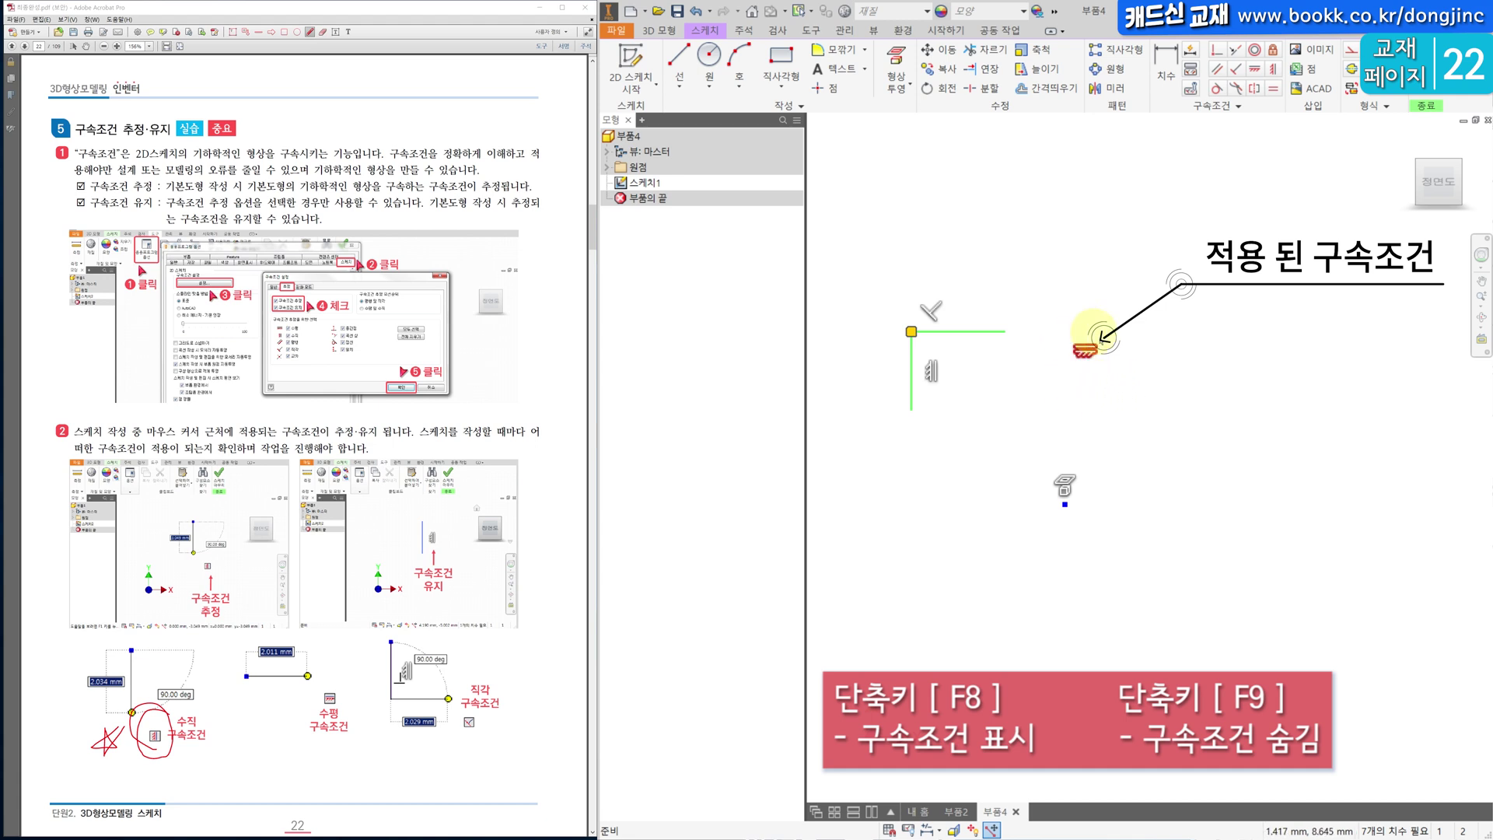
{"action": "middle_click_drag", "start_coordinate": [1125, 430], "coordinate": [1086, 441]}
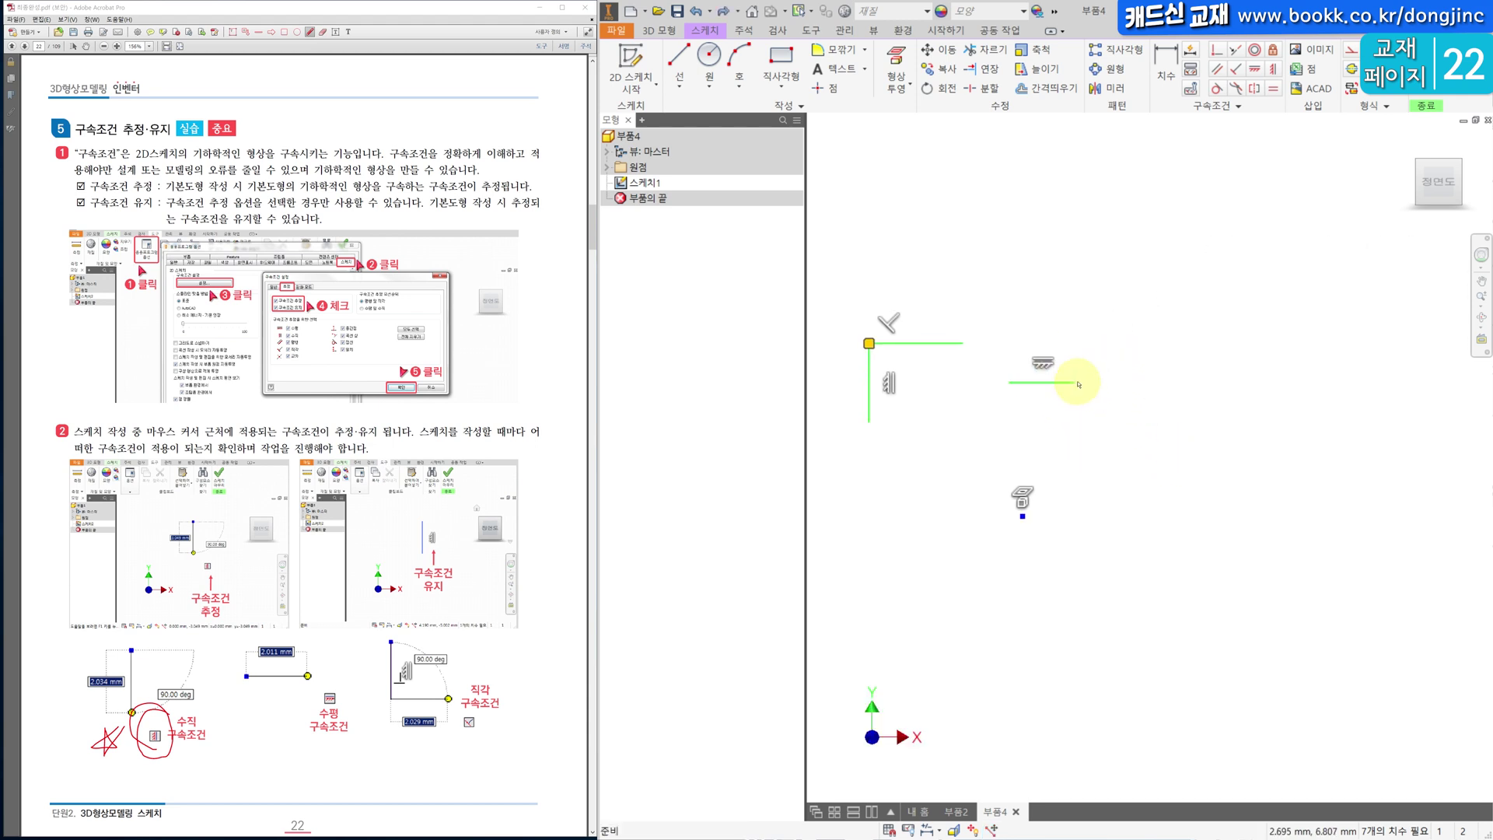
{"action": "mouse_move", "coordinate": [1077, 383]}
{"action": "left_mouse_down"}
{"action": "mouse_move", "coordinate": [1092, 317]}
{"action": "mouse_move", "coordinate": [1095, 402]}
{"action": "left_mouse_up"}
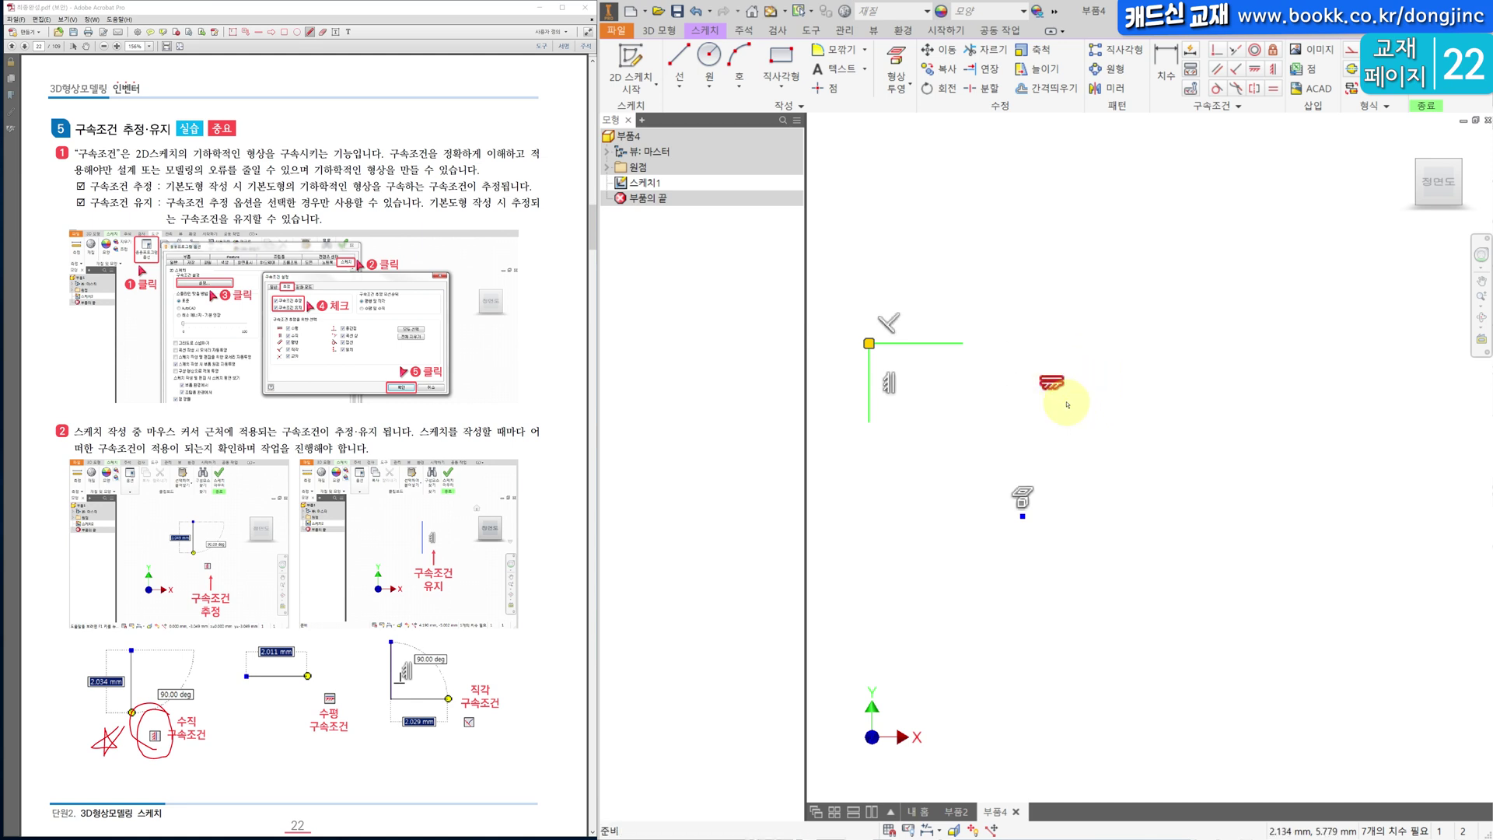
Adjust the separate horizontal line's right end, and draw a sloped line about 3.6 mm long at about 43° to its lower right.
{"action": "left_click_drag", "start_coordinate": [1094, 403], "coordinate": [1100, 383]}
{"action": "left_click", "coordinate": [678, 64]}
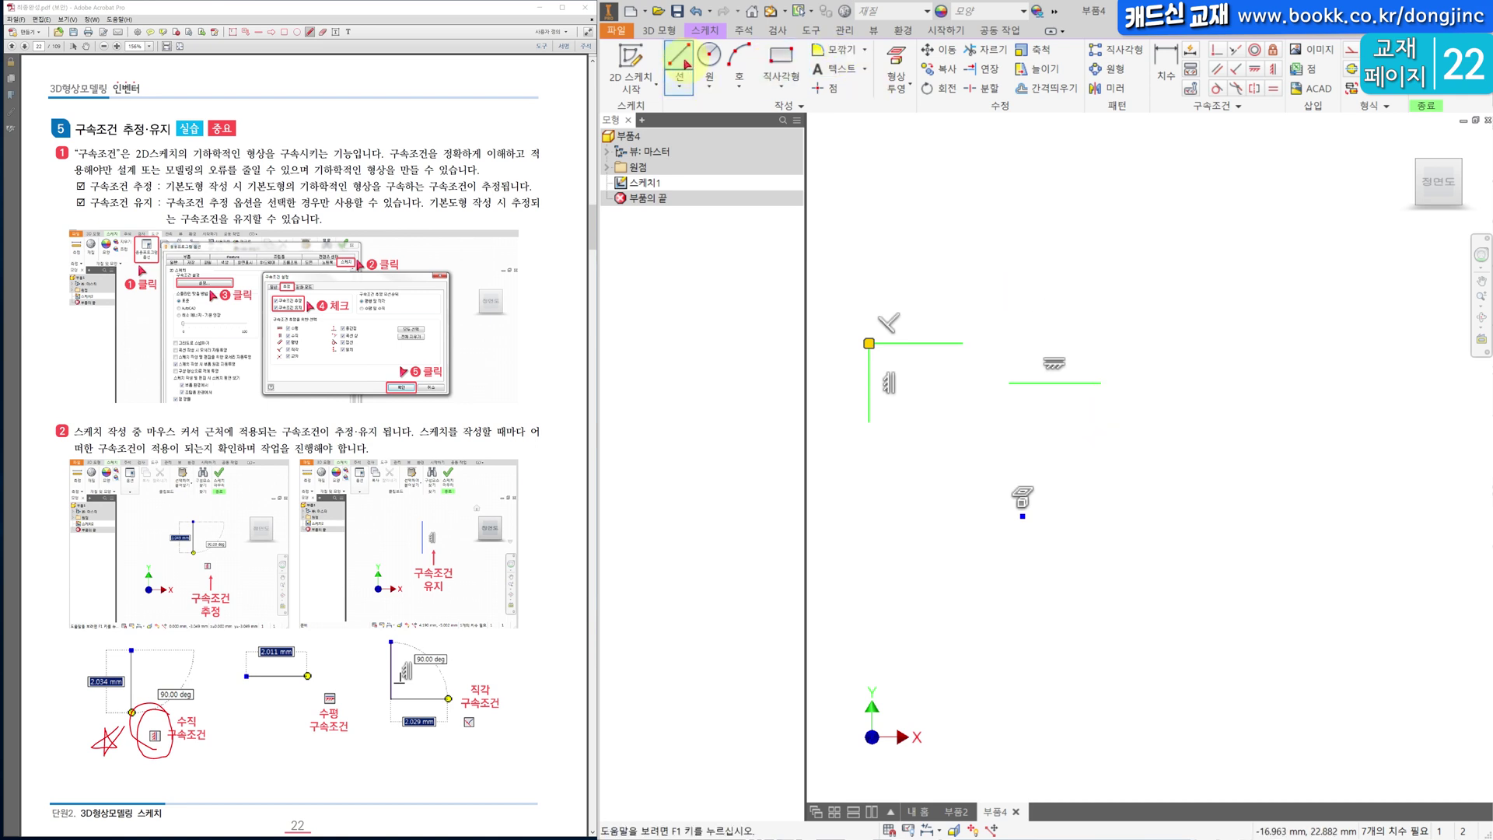
{"action": "left_click", "coordinate": [1127, 427]}
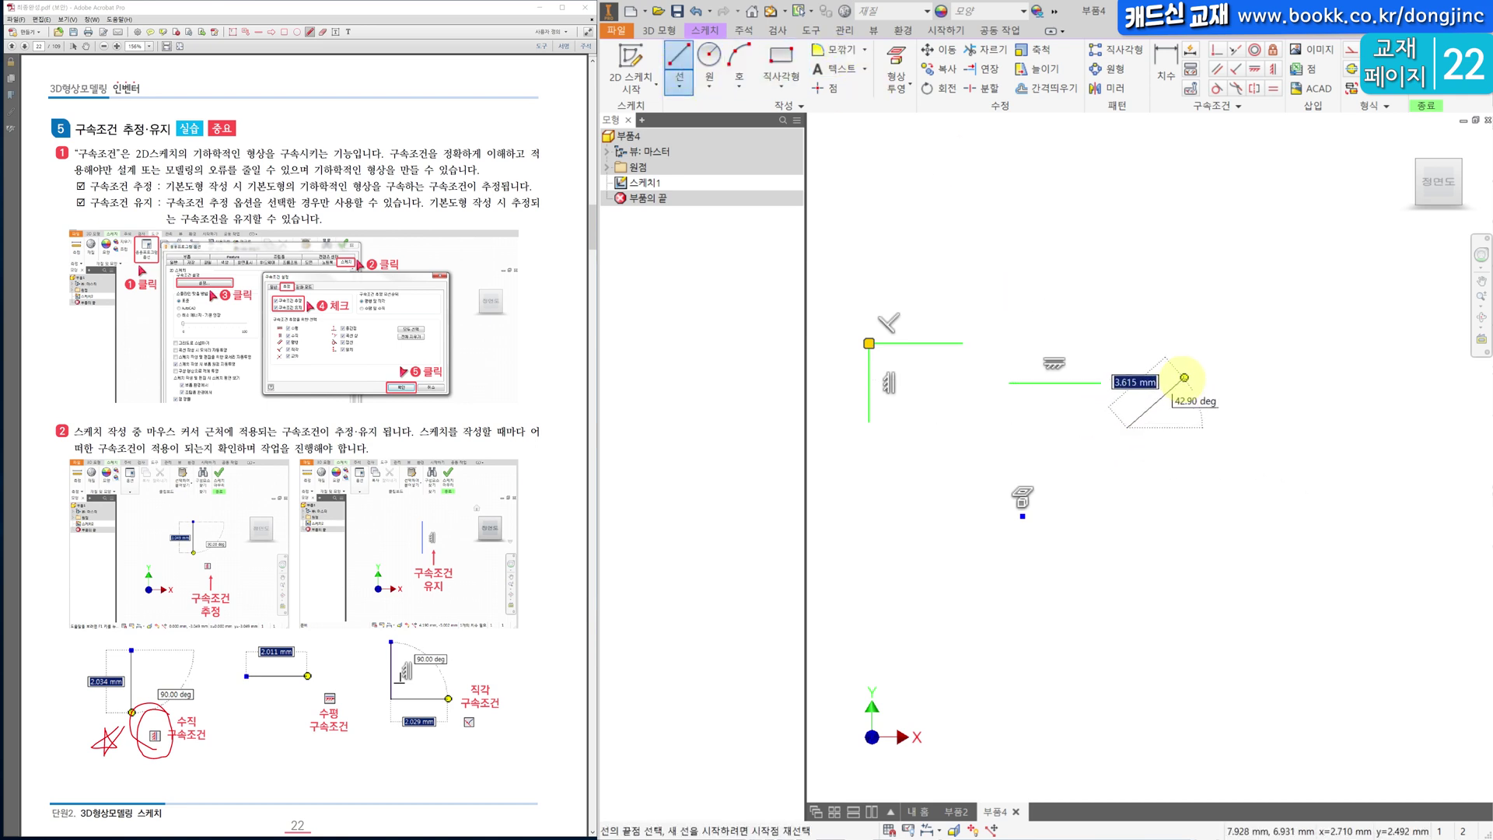
{"action": "left_click", "coordinate": [1183, 378]}
{"action": "key", "text": "Escape"}
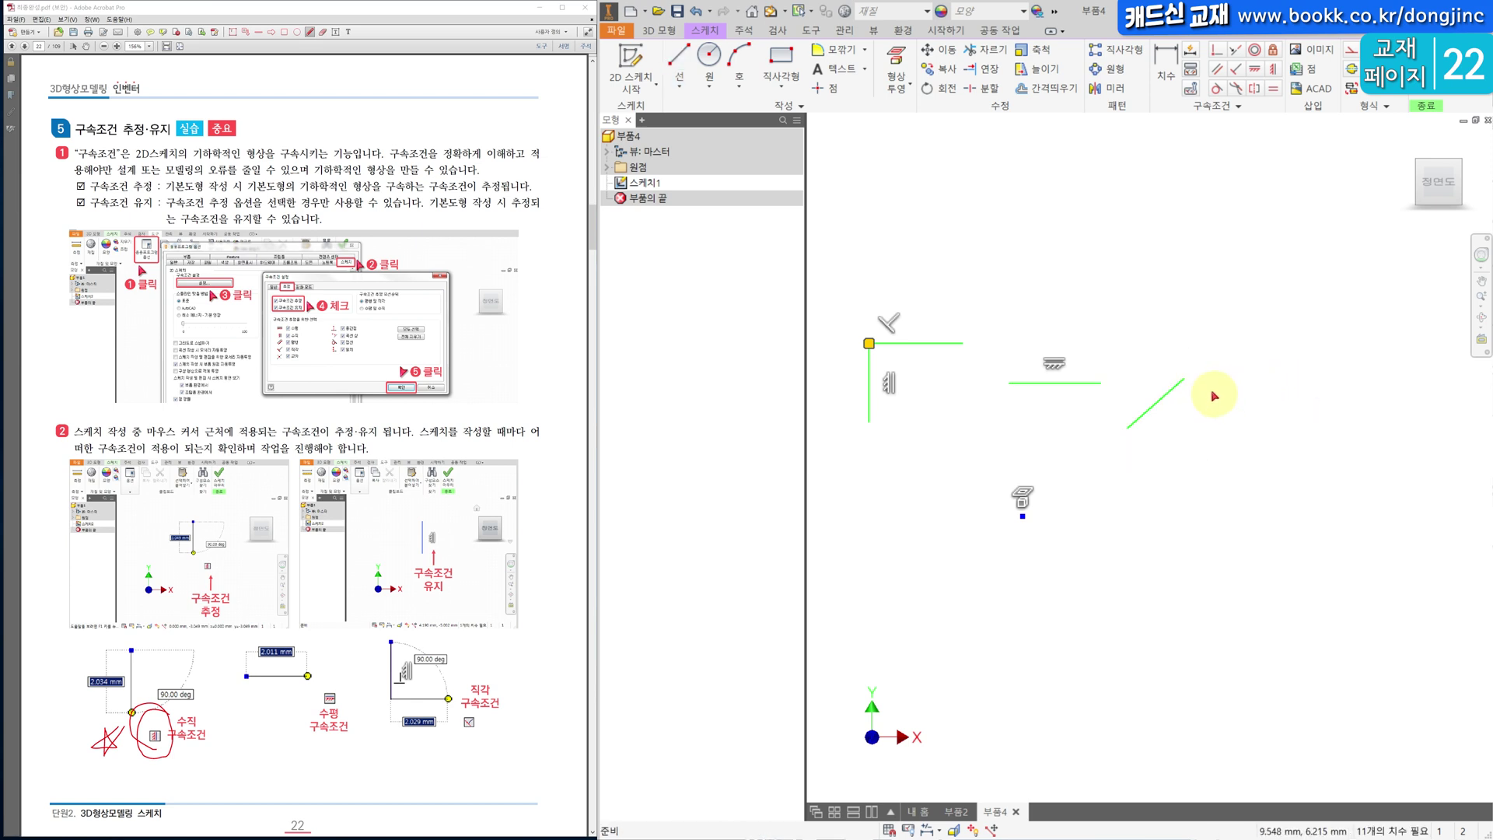
Draw another sloped line about 4.8 mm long at about 36° above the first, then pull its upper end down and to the right.
{"action": "key", "text": "l"}
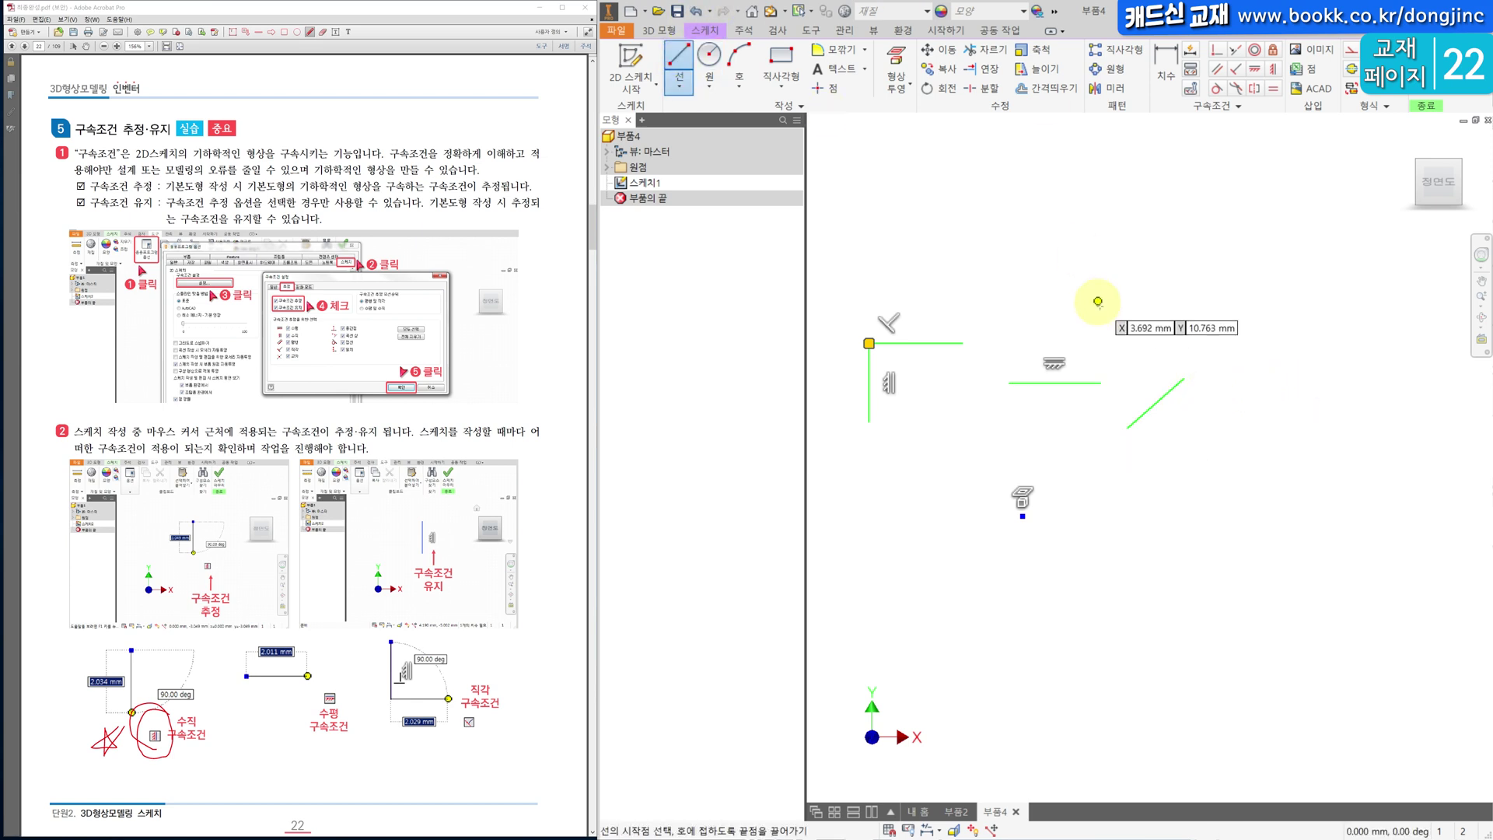
{"action": "left_click", "coordinate": [1127, 321]}
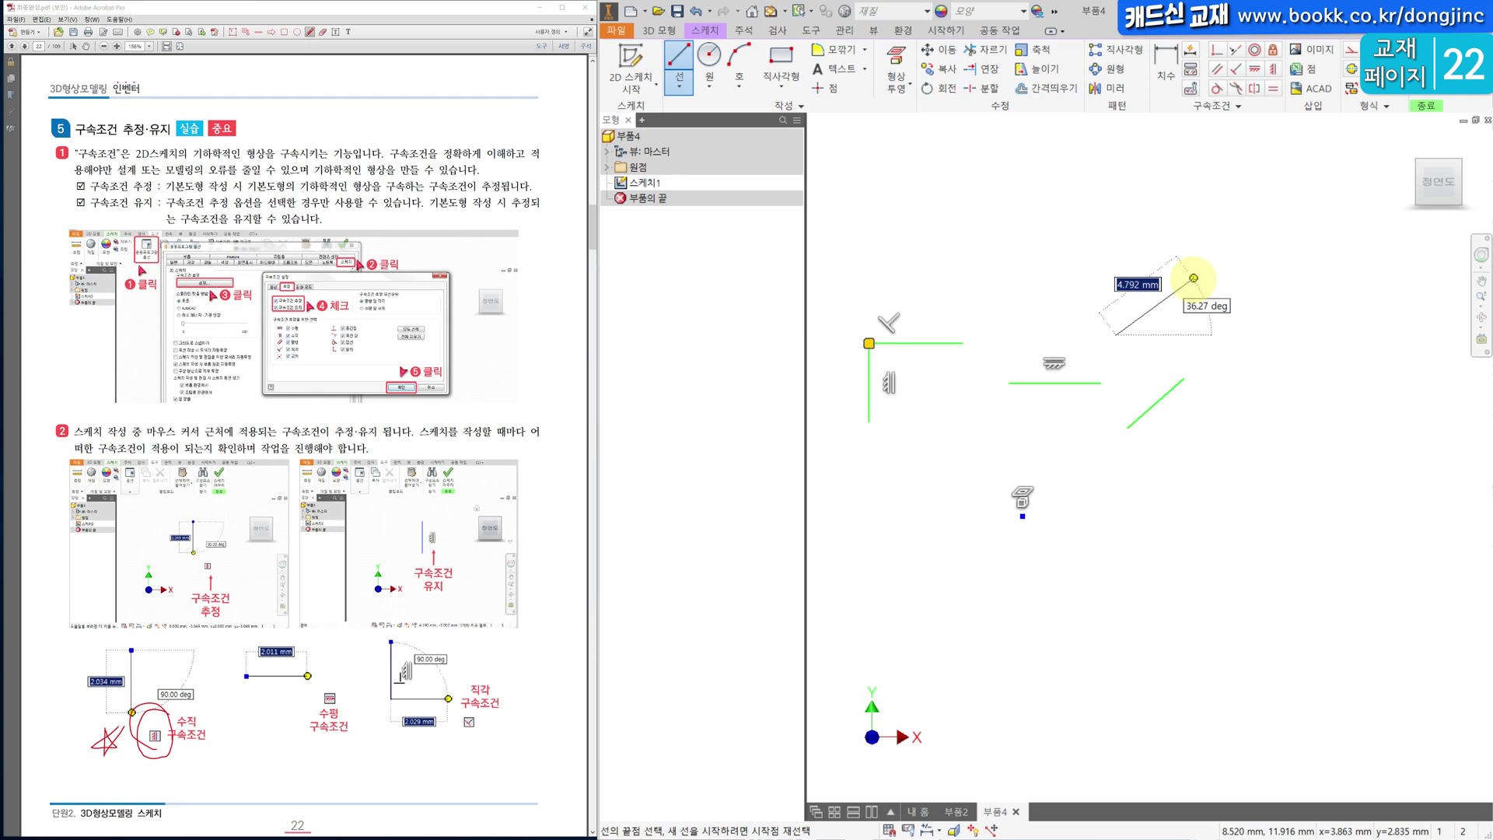
{"action": "left_click", "coordinate": [1193, 278]}
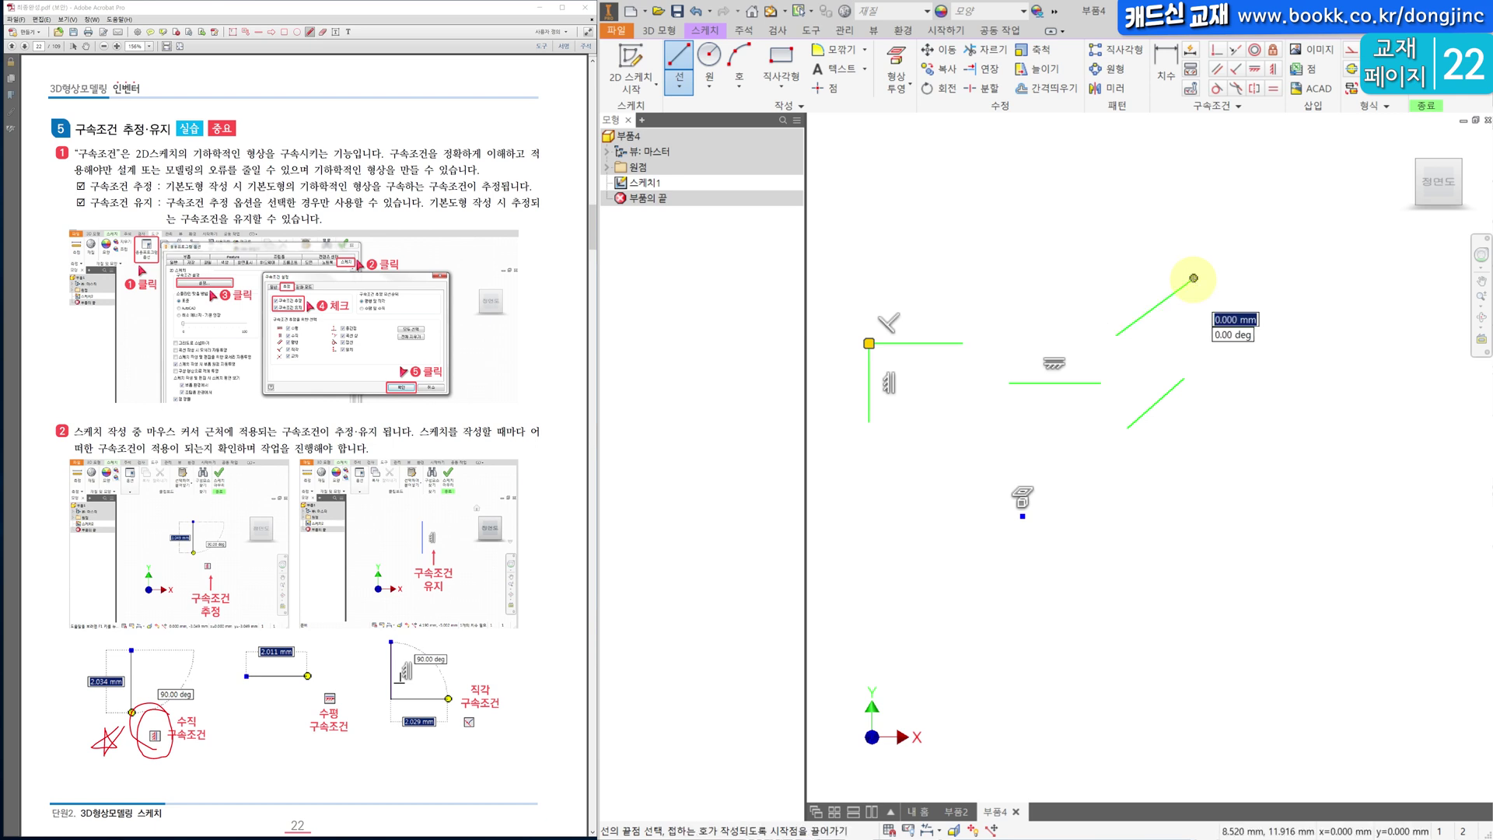
{"action": "key", "text": "Escape"}
{"action": "mouse_move", "coordinate": [1193, 280]}
{"action": "left_mouse_down"}
{"action": "mouse_move", "coordinate": [1201, 331]}
{"action": "mouse_move", "coordinate": [1180, 270]}
{"action": "mouse_move", "coordinate": [1088, 257]}
{"action": "mouse_move", "coordinate": [1055, 288]}
{"action": "mouse_move", "coordinate": [1159, 253]}
{"action": "mouse_move", "coordinate": [1199, 287]}
{"action": "mouse_move", "coordinate": [1186, 250]}
{"action": "mouse_move", "coordinate": [1220, 296]}
{"action": "left_mouse_up"}
Switch to the PDF textbook and circle the constraint symbols in the 구속조건 추정 and 구속조건 유지 figures in red.
{"action": "key", "text": "ctrl+z"}
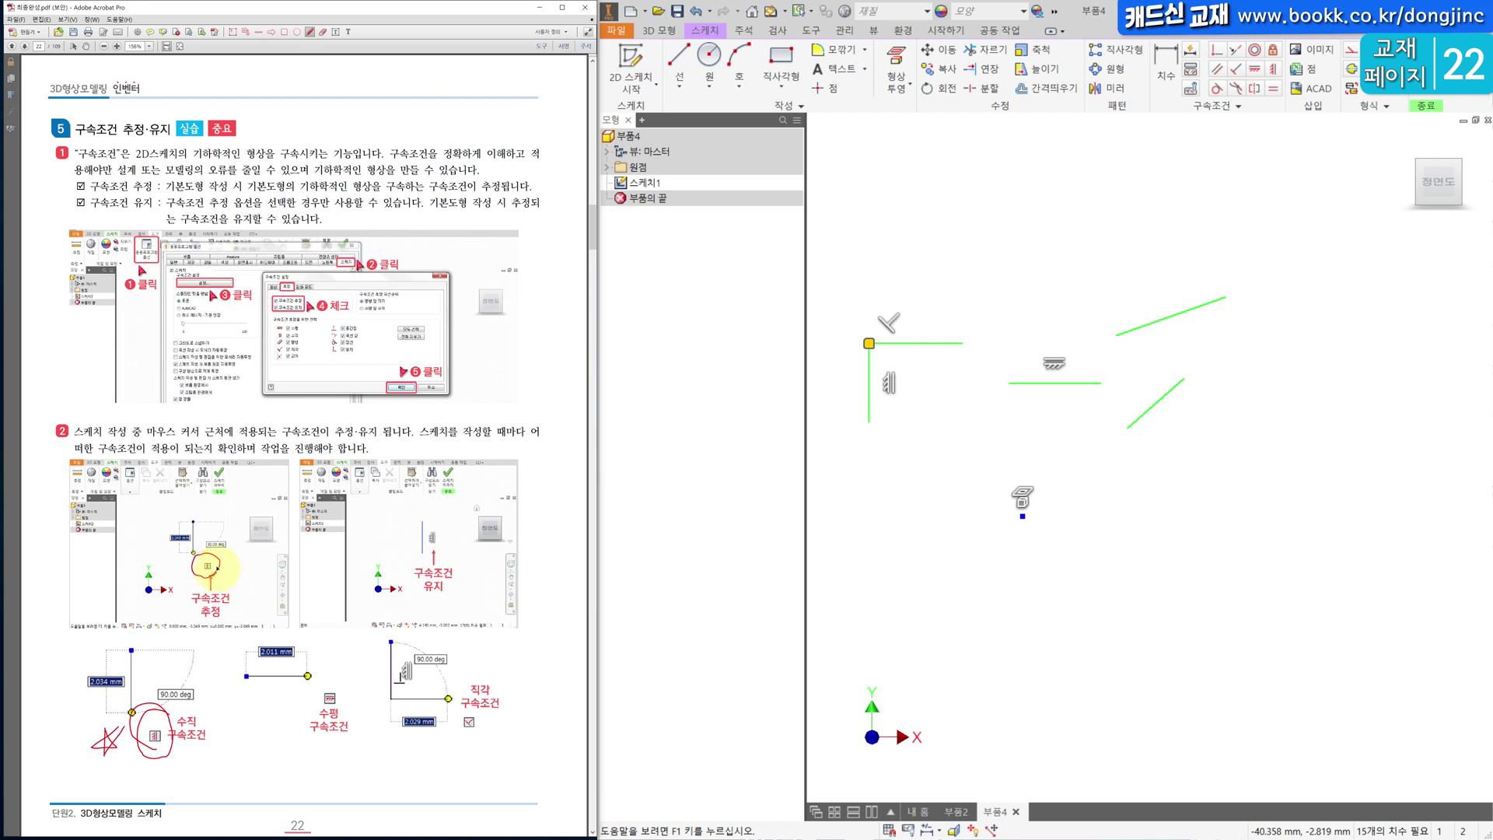
{"action": "left_click_drag", "start_coordinate": [444, 547], "coordinate": [424, 537]}
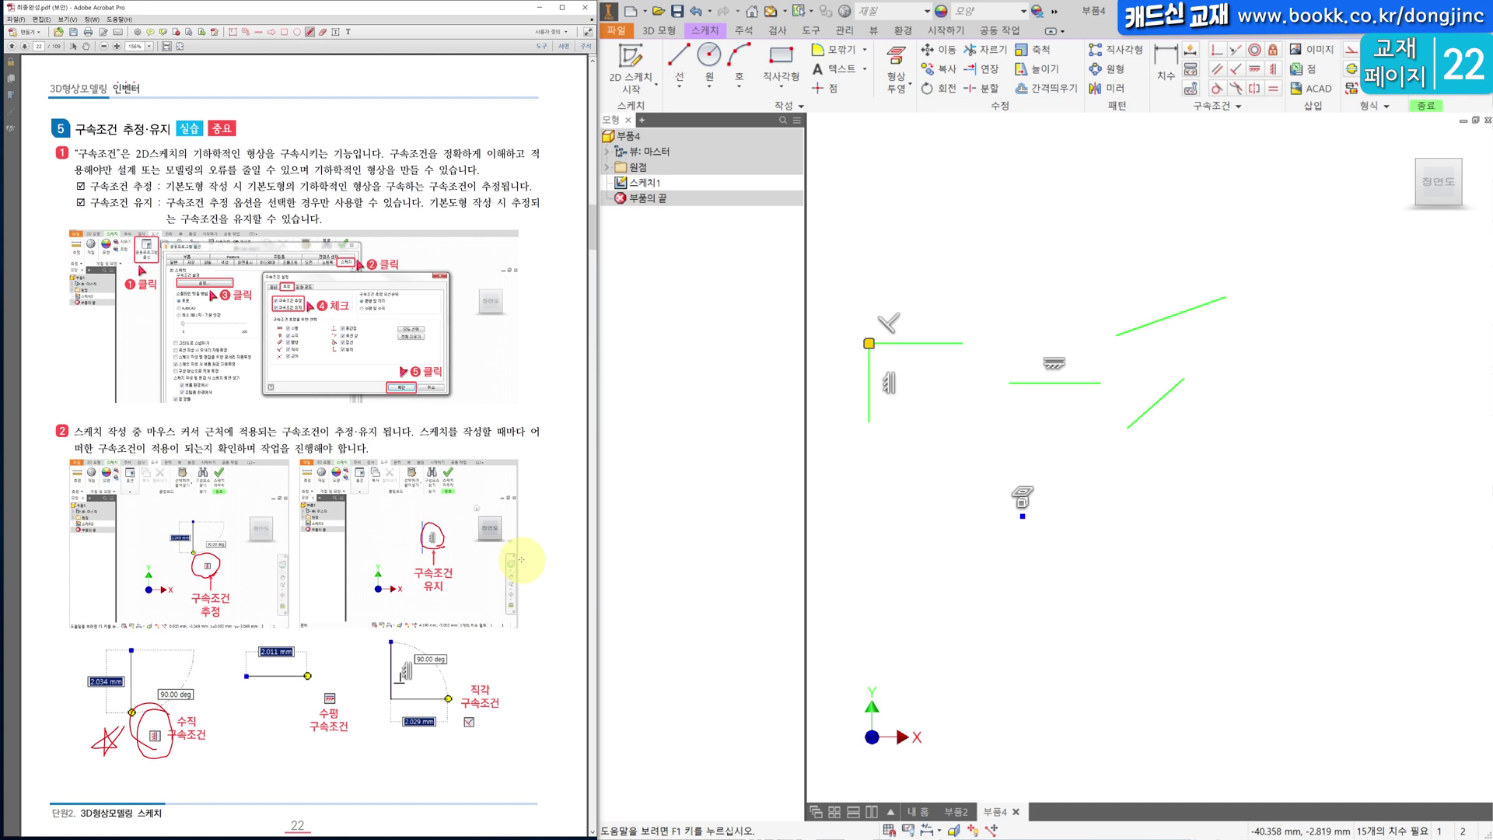
Return to Inventor and open the sketch constraint settings in the application options to review the inference (추정) settings.
{"action": "left_click", "coordinate": [955, 264]}
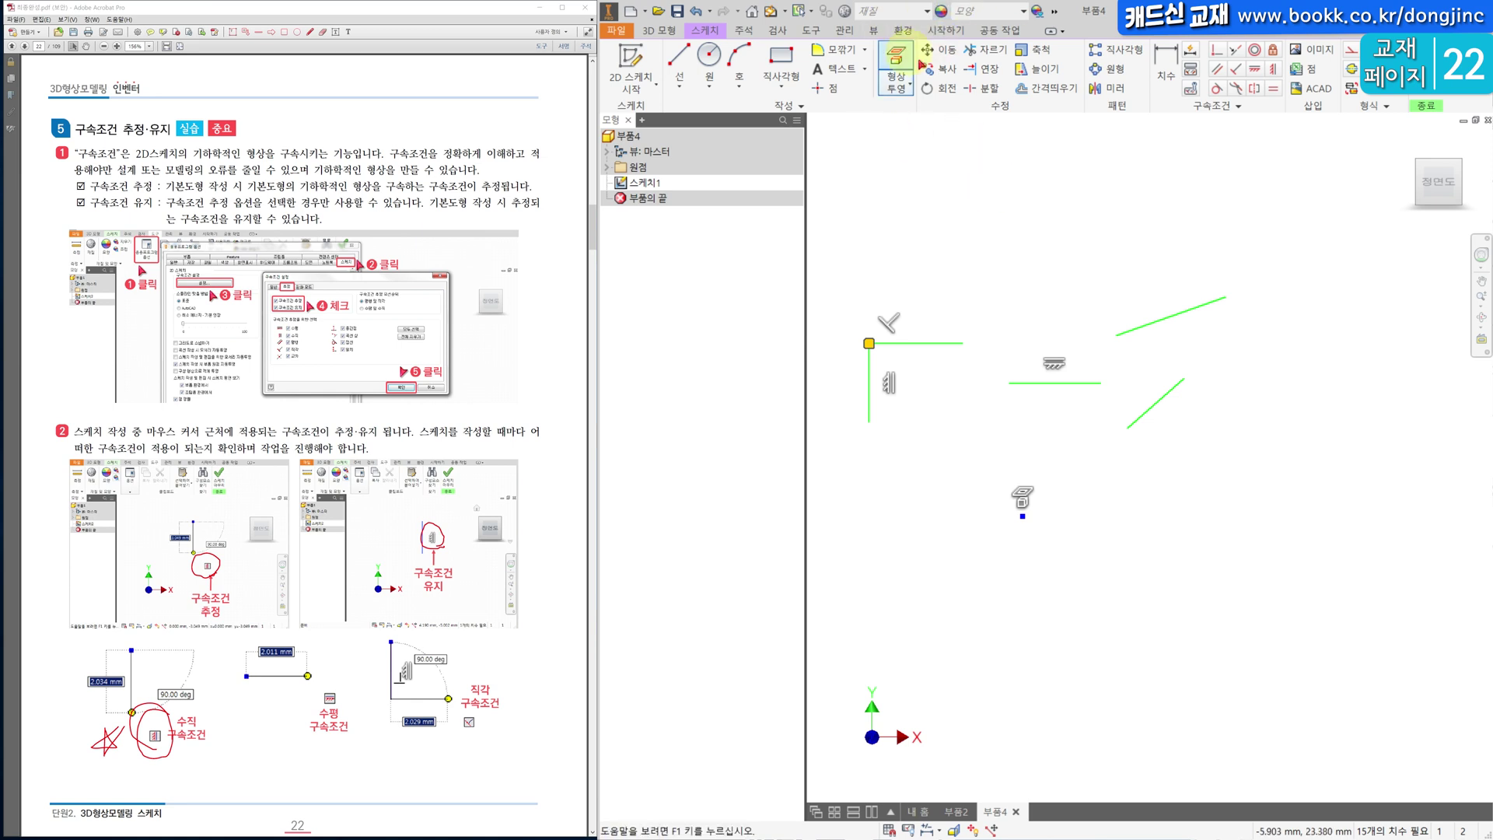
{"action": "left_click", "coordinate": [813, 31]}
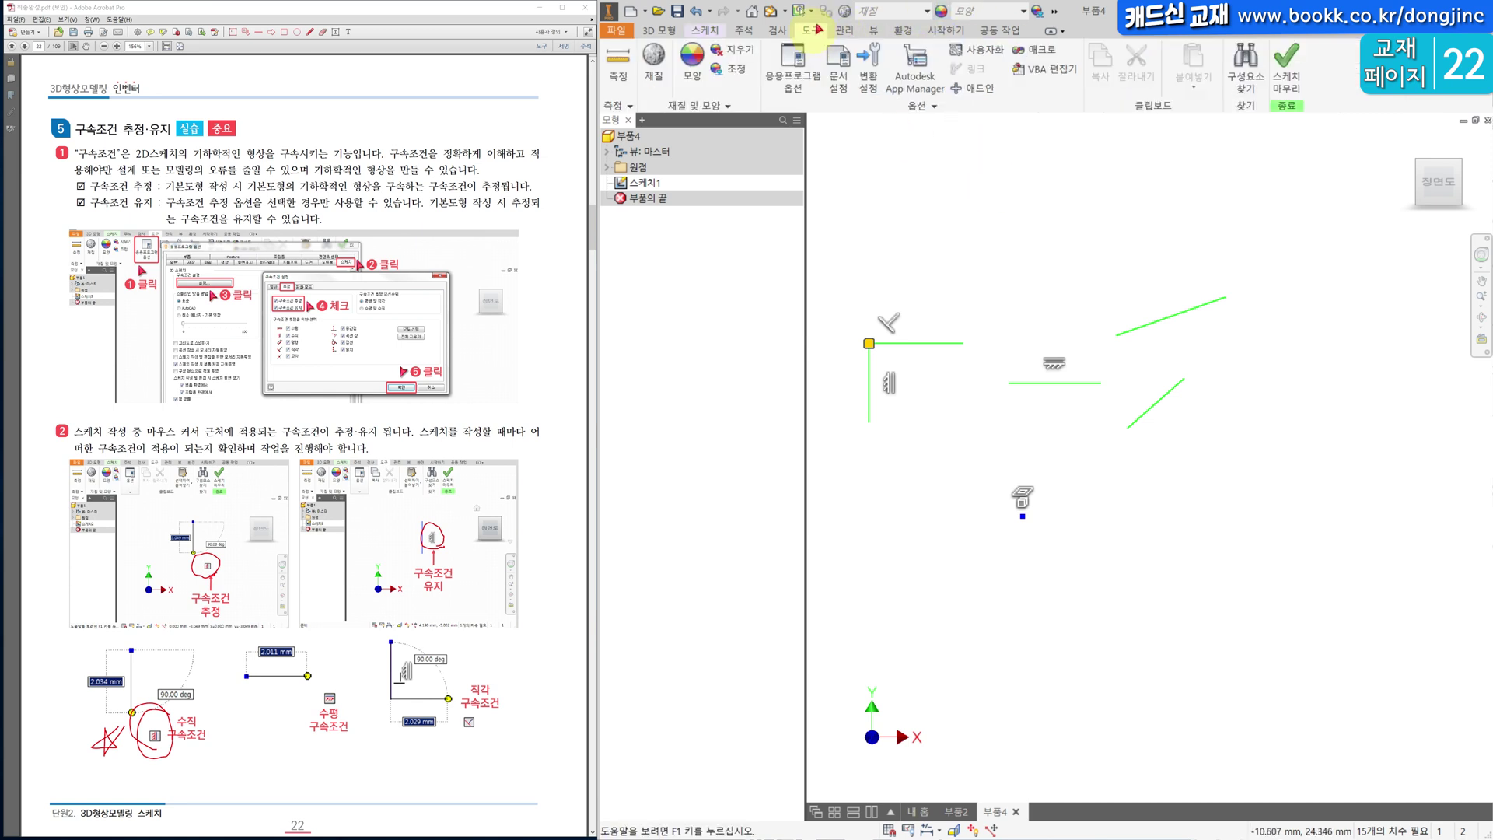
{"action": "left_click", "coordinate": [806, 79]}
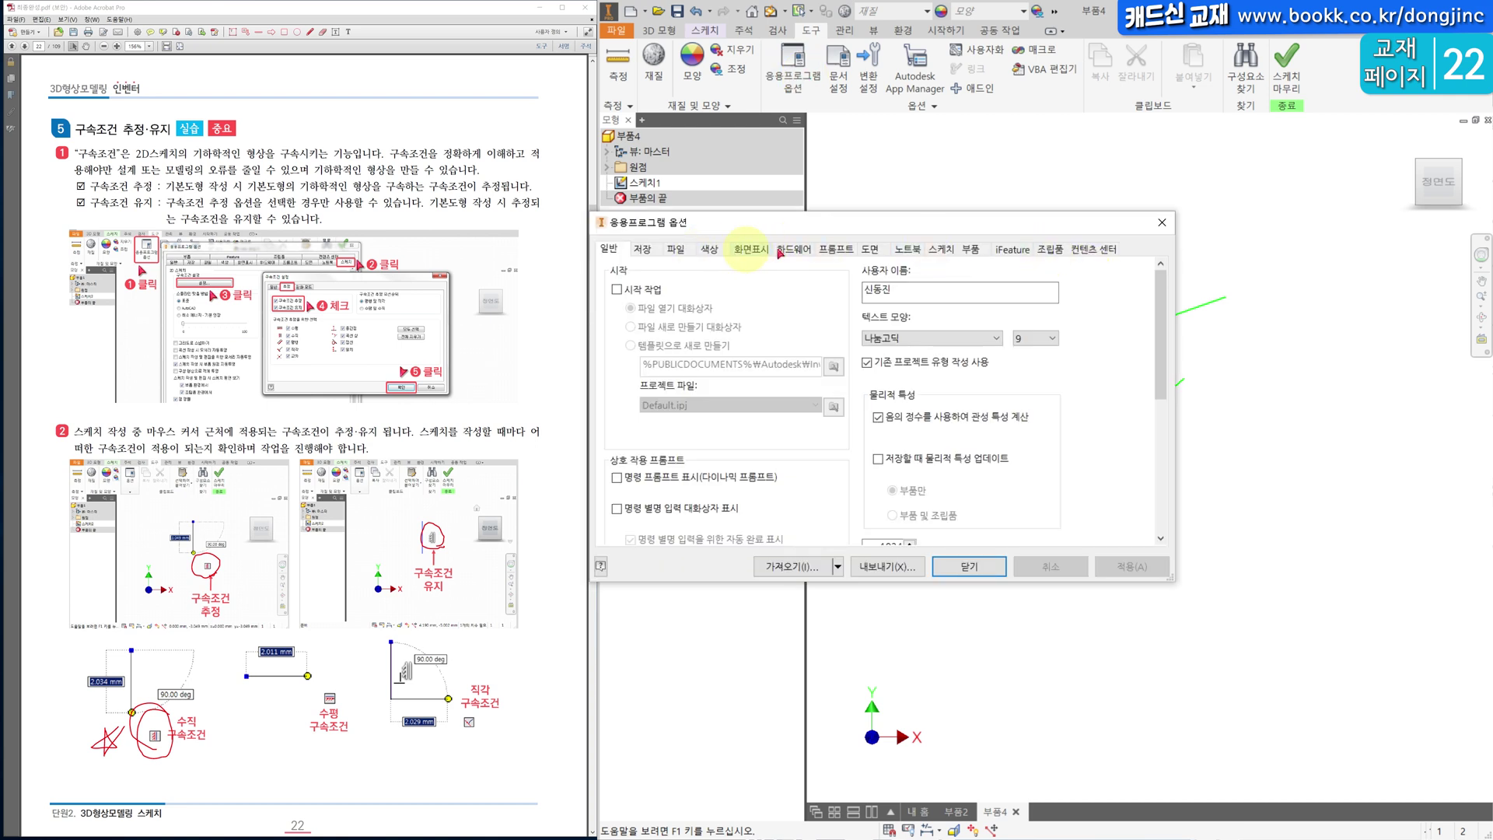
{"action": "left_click", "coordinate": [941, 249]}
{"action": "left_click", "coordinate": [725, 316]}
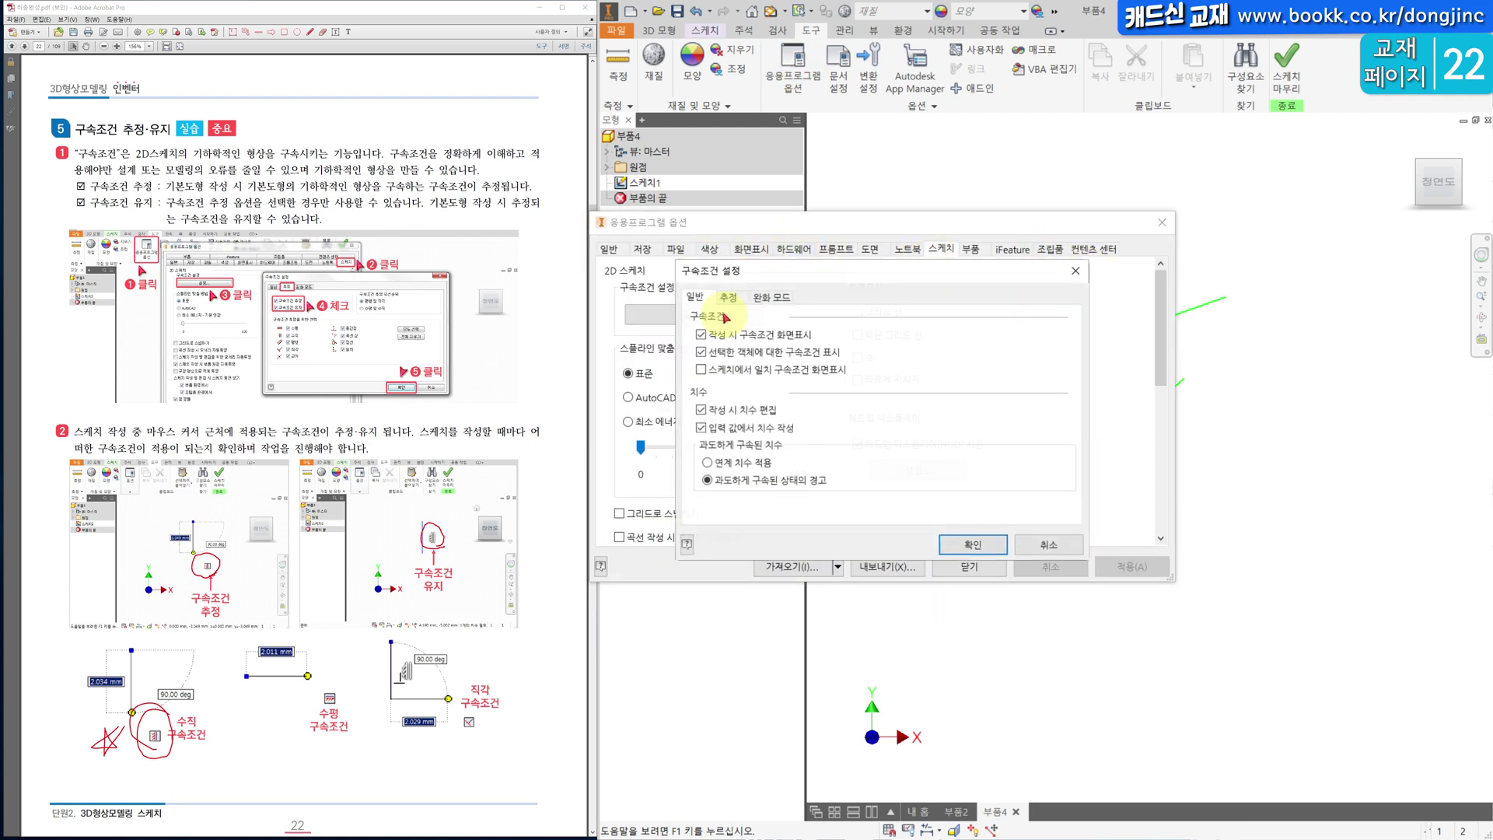
{"action": "left_click", "coordinate": [830, 347]}
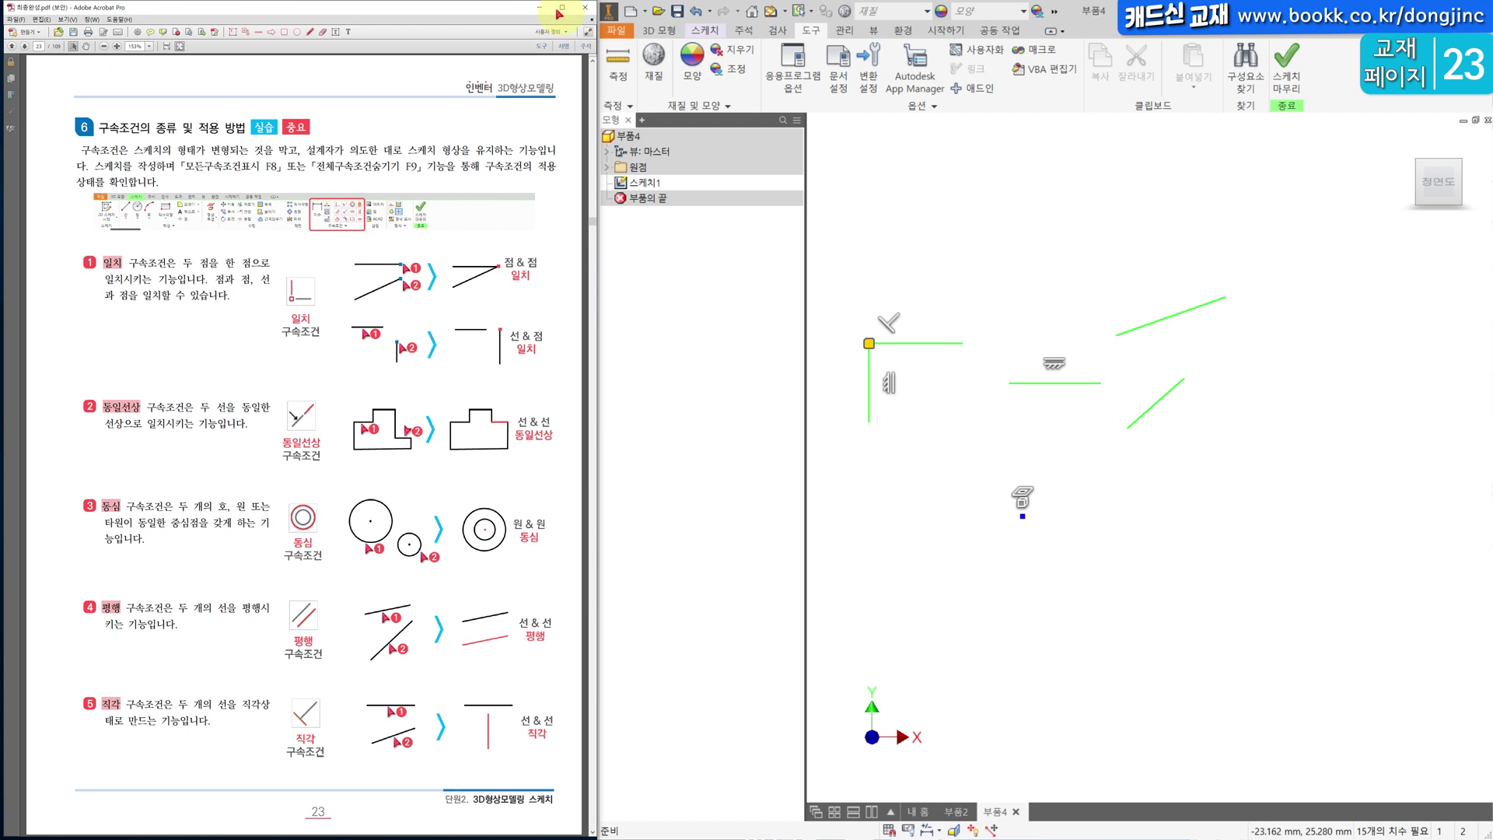
Delete all the practice lines from the sketch, keeping only the origin point.
{"action": "middle_click_drag", "start_coordinate": [1135, 414], "coordinate": [1218, 430]}
{"action": "mouse_move", "coordinate": [1311, 446]}
{"action": "left_mouse_down"}
{"action": "mouse_move", "coordinate": [833, 300]}
{"action": "mouse_move", "coordinate": [933, 236]}
{"action": "left_mouse_up"}
{"action": "key", "text": "Delete"}
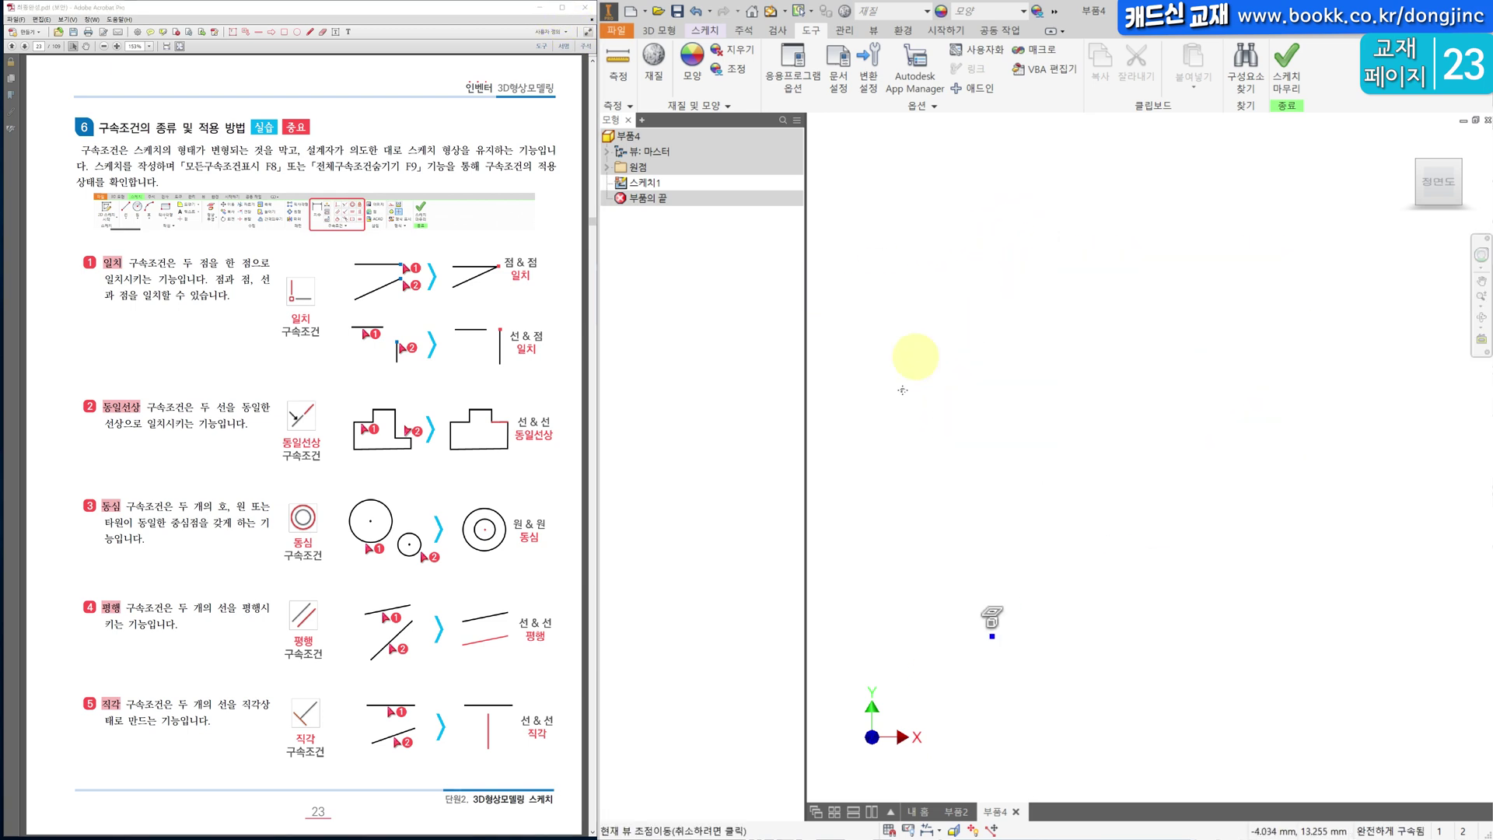
Draw a horizontal line about 7 mm long above the origin and a separate line below it, sloping up to the right.
{"action": "left_click", "coordinate": [704, 30]}
{"action": "left_click", "coordinate": [678, 58]}
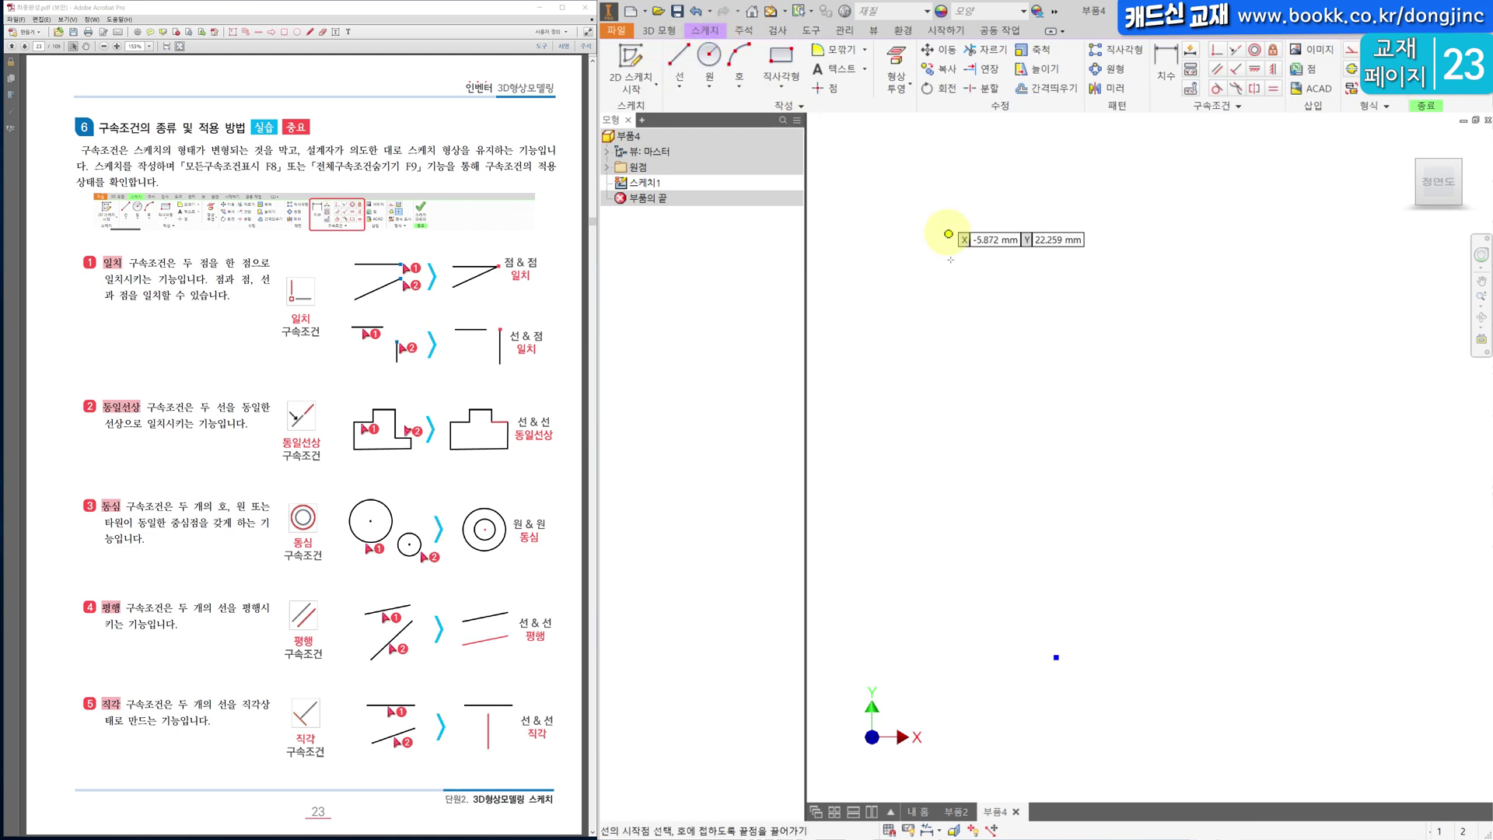
{"action": "left_click", "coordinate": [908, 297]}
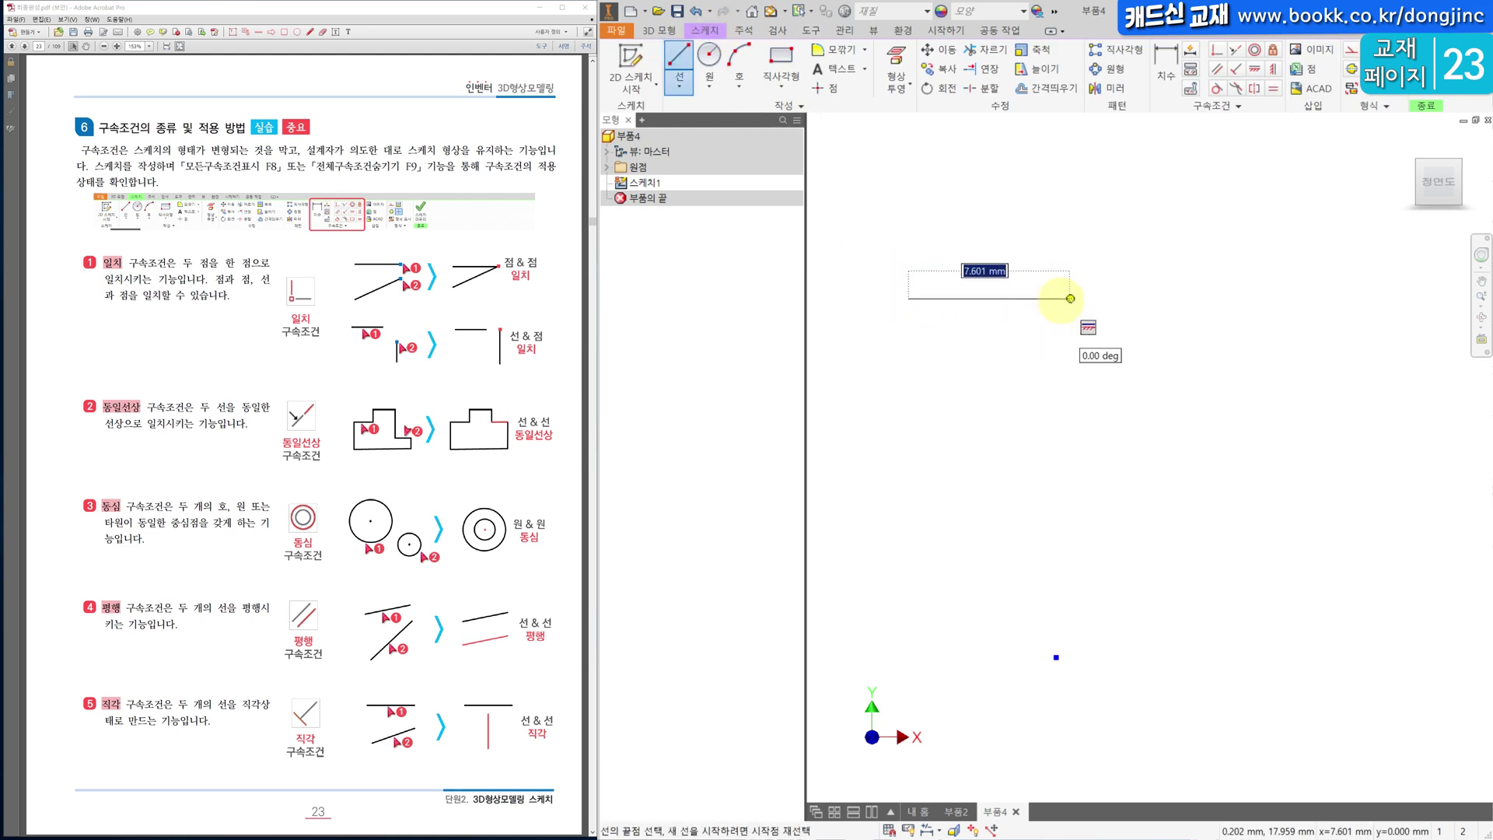
{"action": "left_click", "coordinate": [1060, 299]}
{"action": "key", "text": "Escape"}
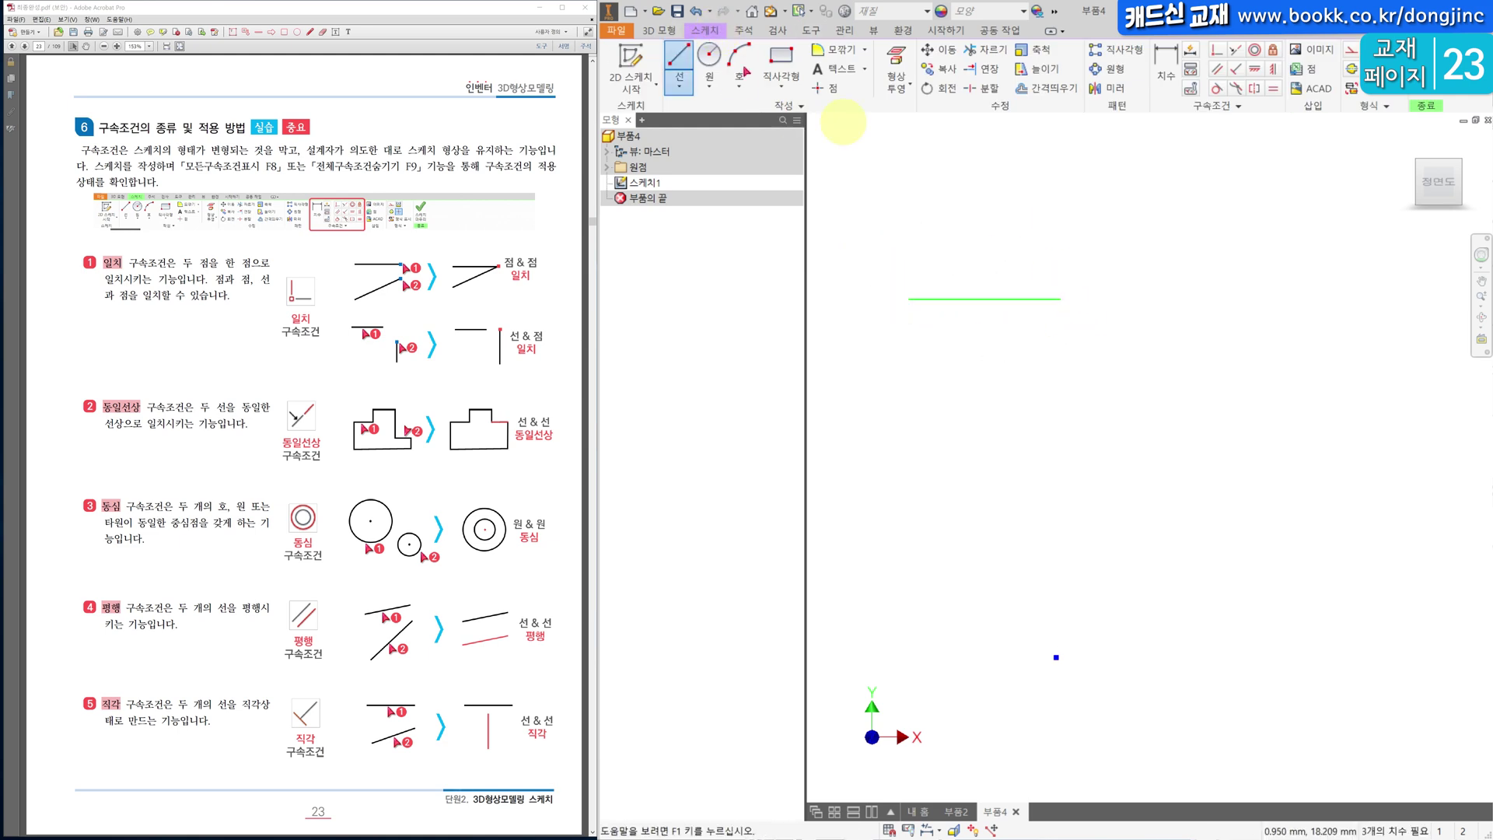
{"action": "key", "text": "l"}
{"action": "left_click", "coordinate": [919, 384]}
{"action": "left_click", "coordinate": [1057, 333]}
{"action": "key", "text": "Escape"}
Draw another horizontal line to the right of the first pair and a separate vertical line beyond its lower right end.
{"action": "middle_click_drag", "start_coordinate": [1155, 398], "coordinate": [1104, 420]}
{"action": "key", "text": "l"}
{"action": "left_click", "coordinate": [1180, 303]}
{"action": "double_click", "coordinate": [1335, 303]}
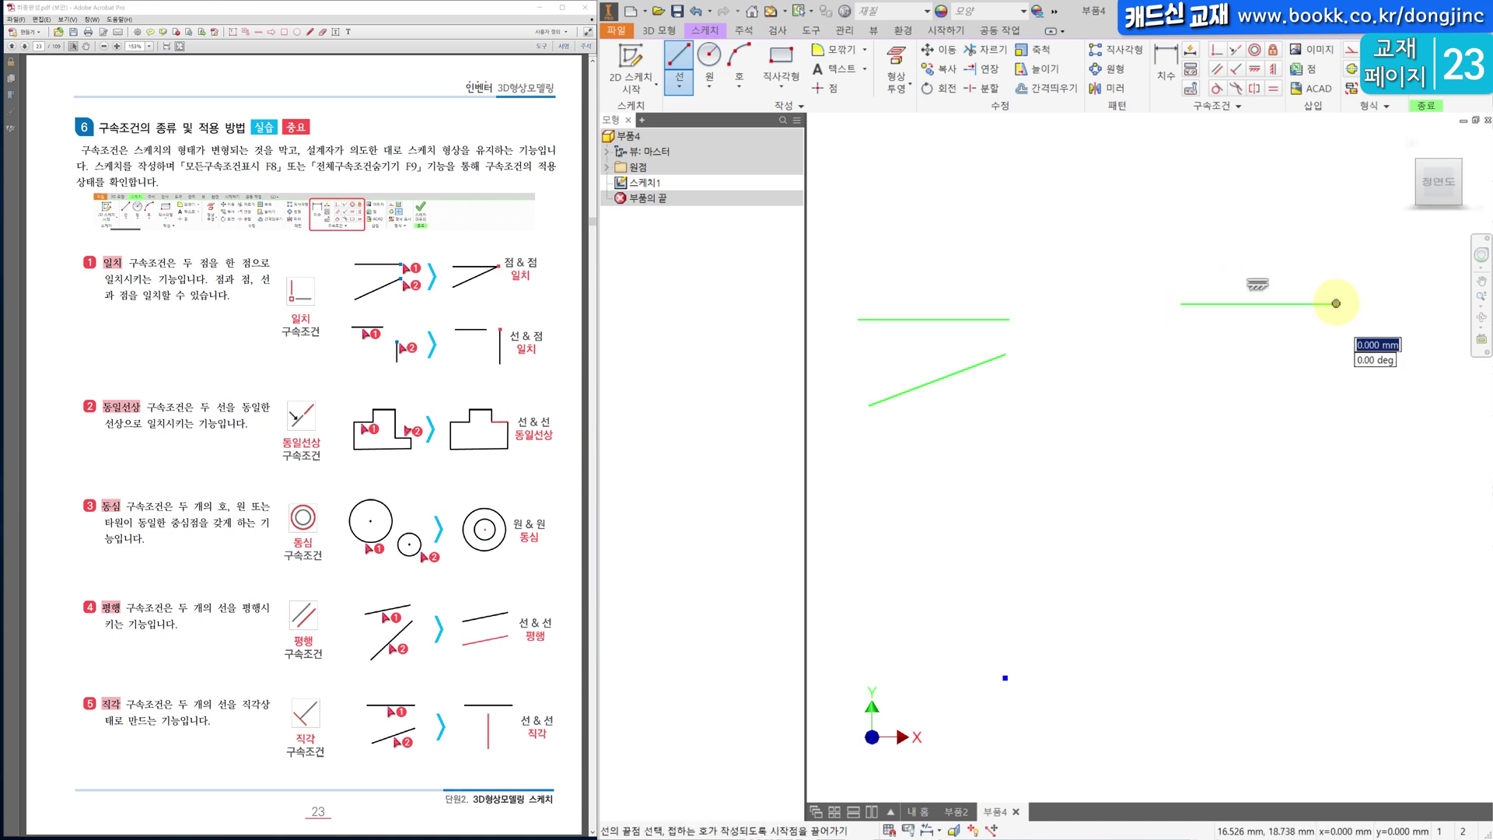
{"action": "left_click", "coordinate": [1405, 340]}
{"action": "double_click", "coordinate": [1405, 471]}
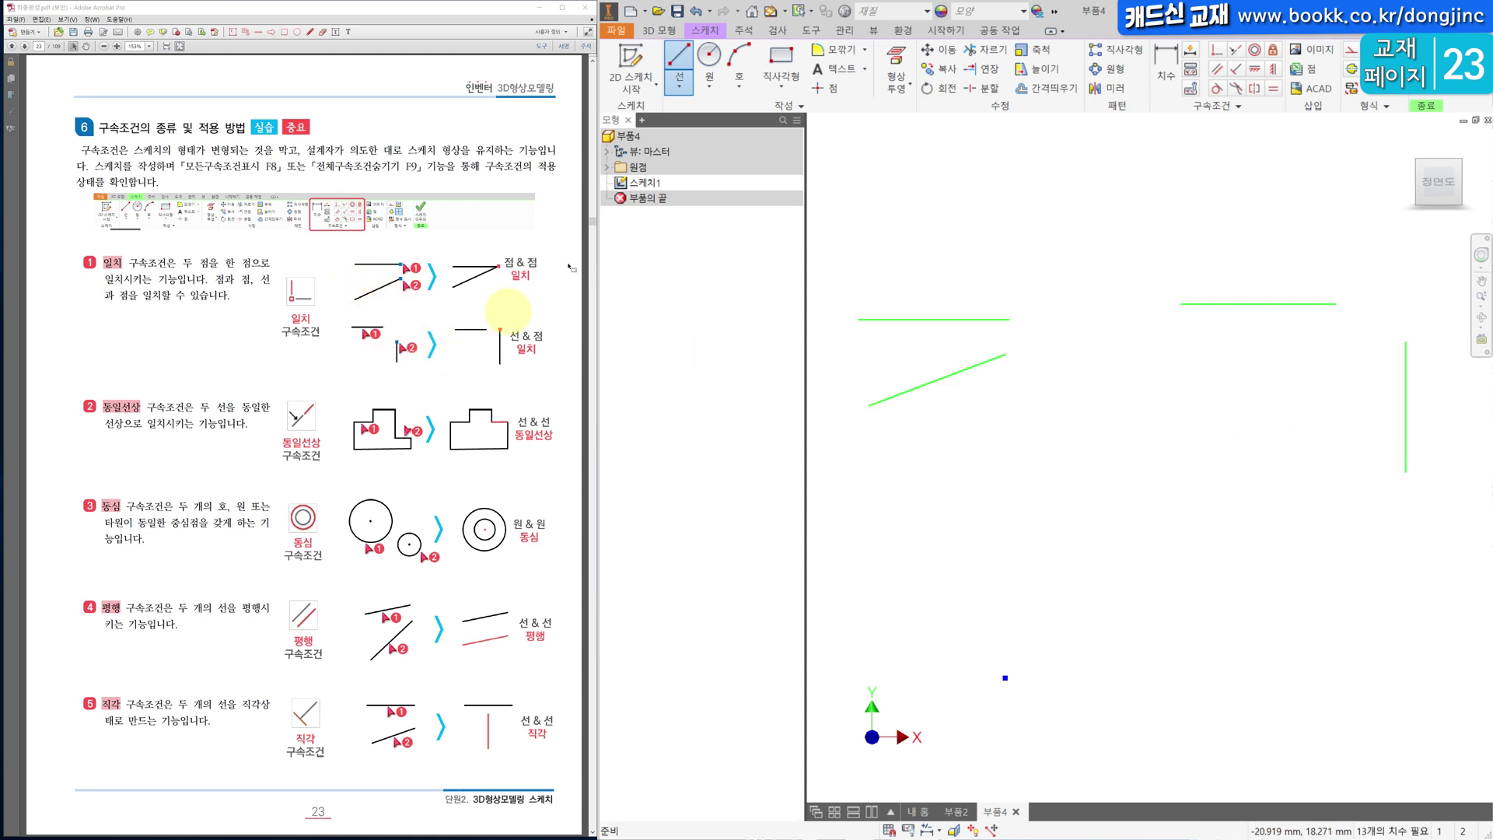
{"action": "key", "text": "Escape"}
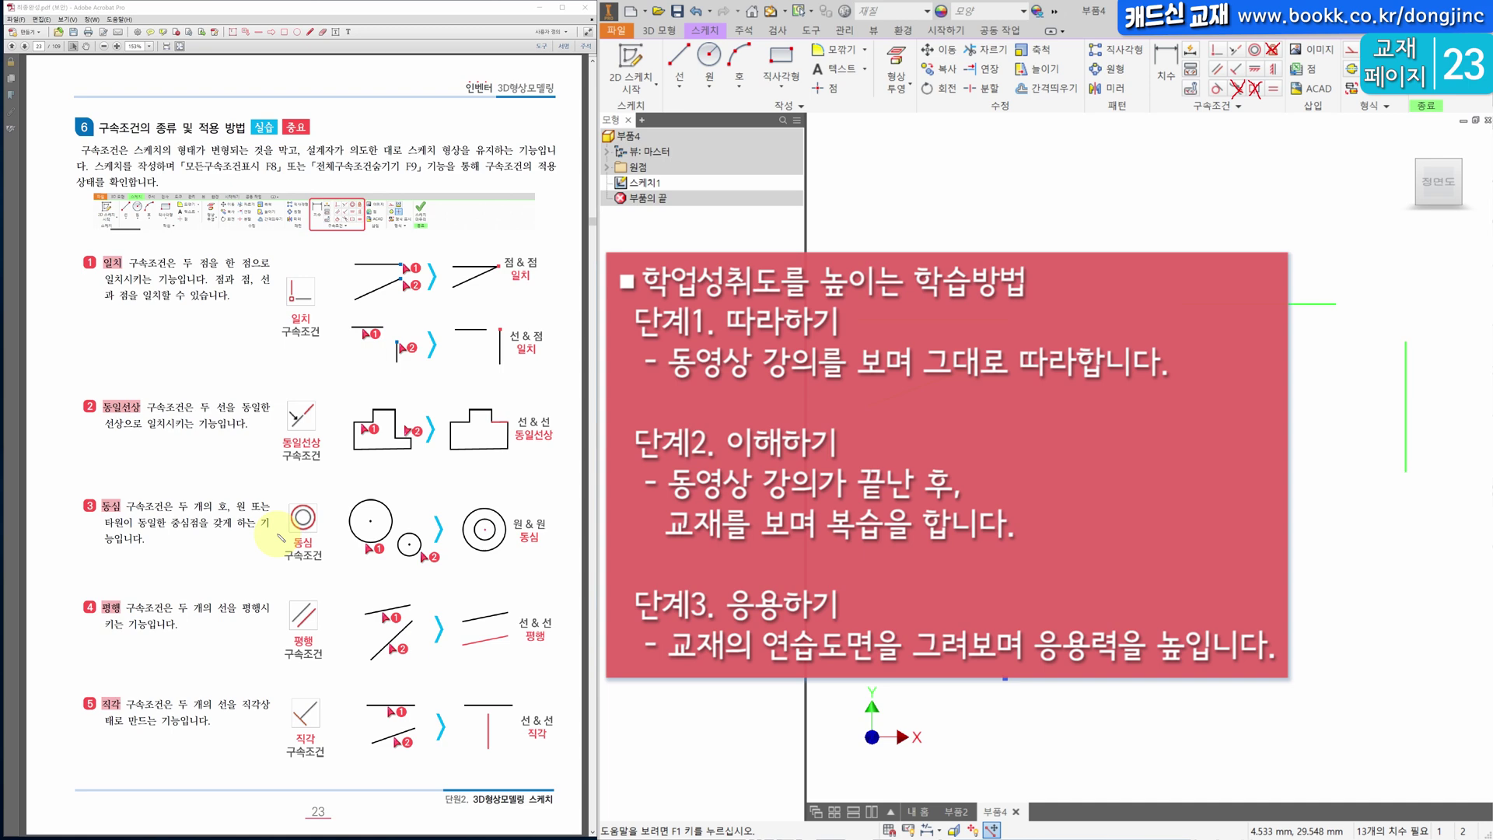
Look through the 연습도면 1 practice drawings on textbook pages 31 and 32, then return to page 23.
{"action": "left_click", "coordinate": [244, 369]}
{"action": "scroll", "coordinate": [245, 369], "scroll_direction": "down", "scroll_amount": 9}
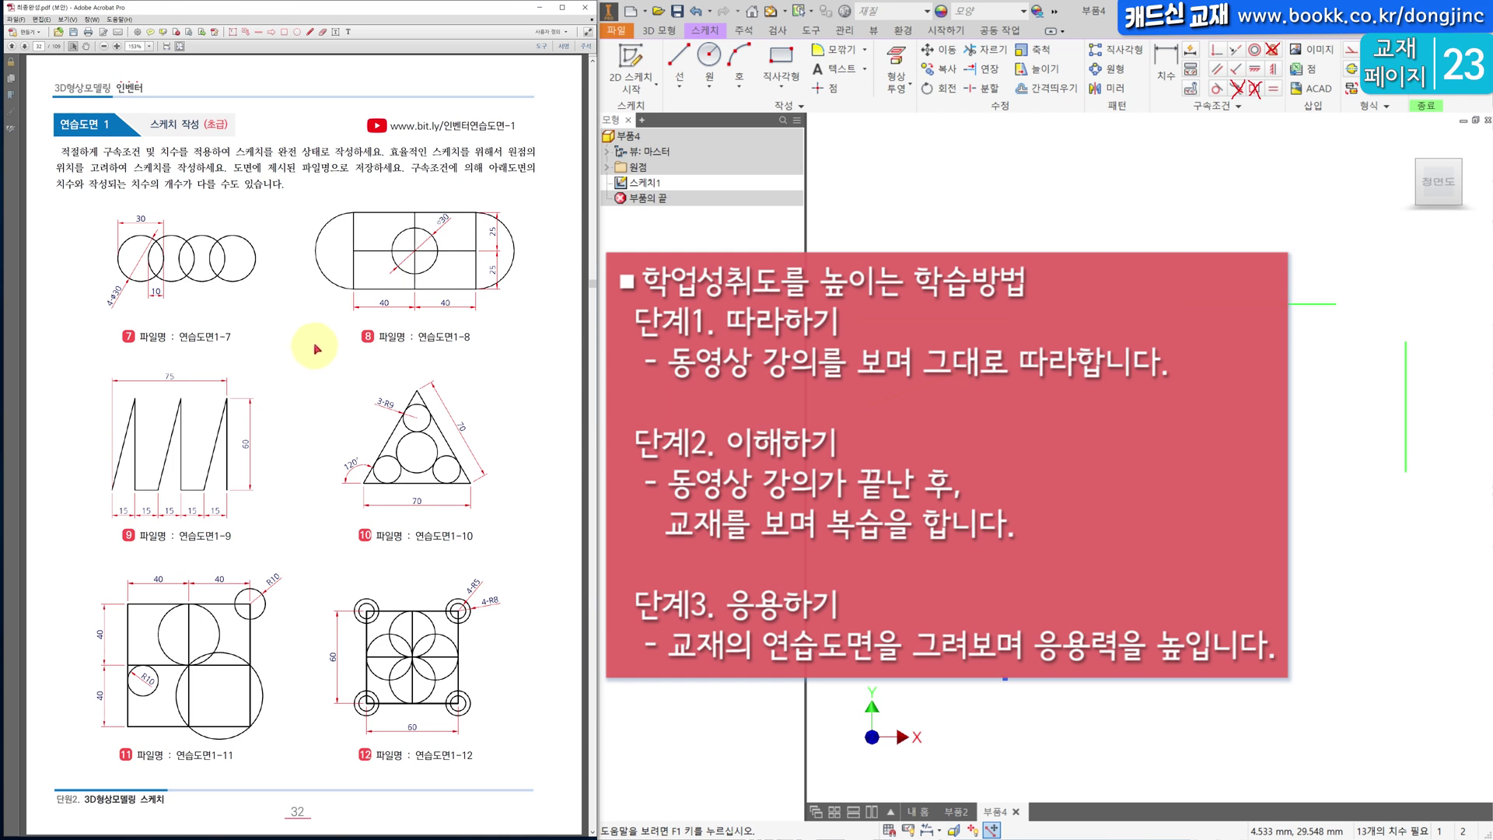
{"action": "scroll", "coordinate": [326, 349], "scroll_direction": "up", "scroll_amount": 5}
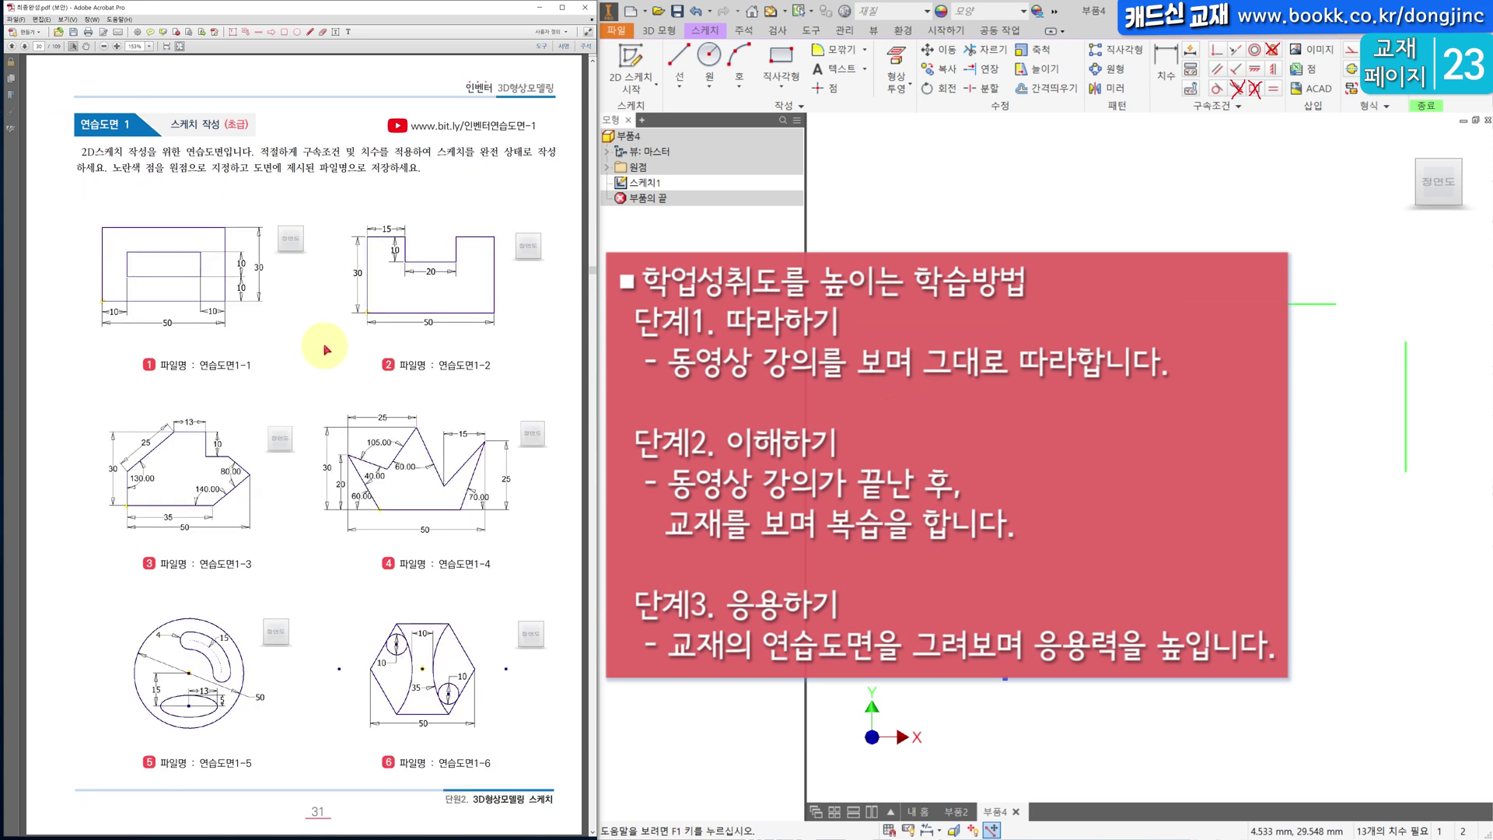
{"action": "scroll", "coordinate": [326, 349], "scroll_direction": "up", "scroll_amount": 3}
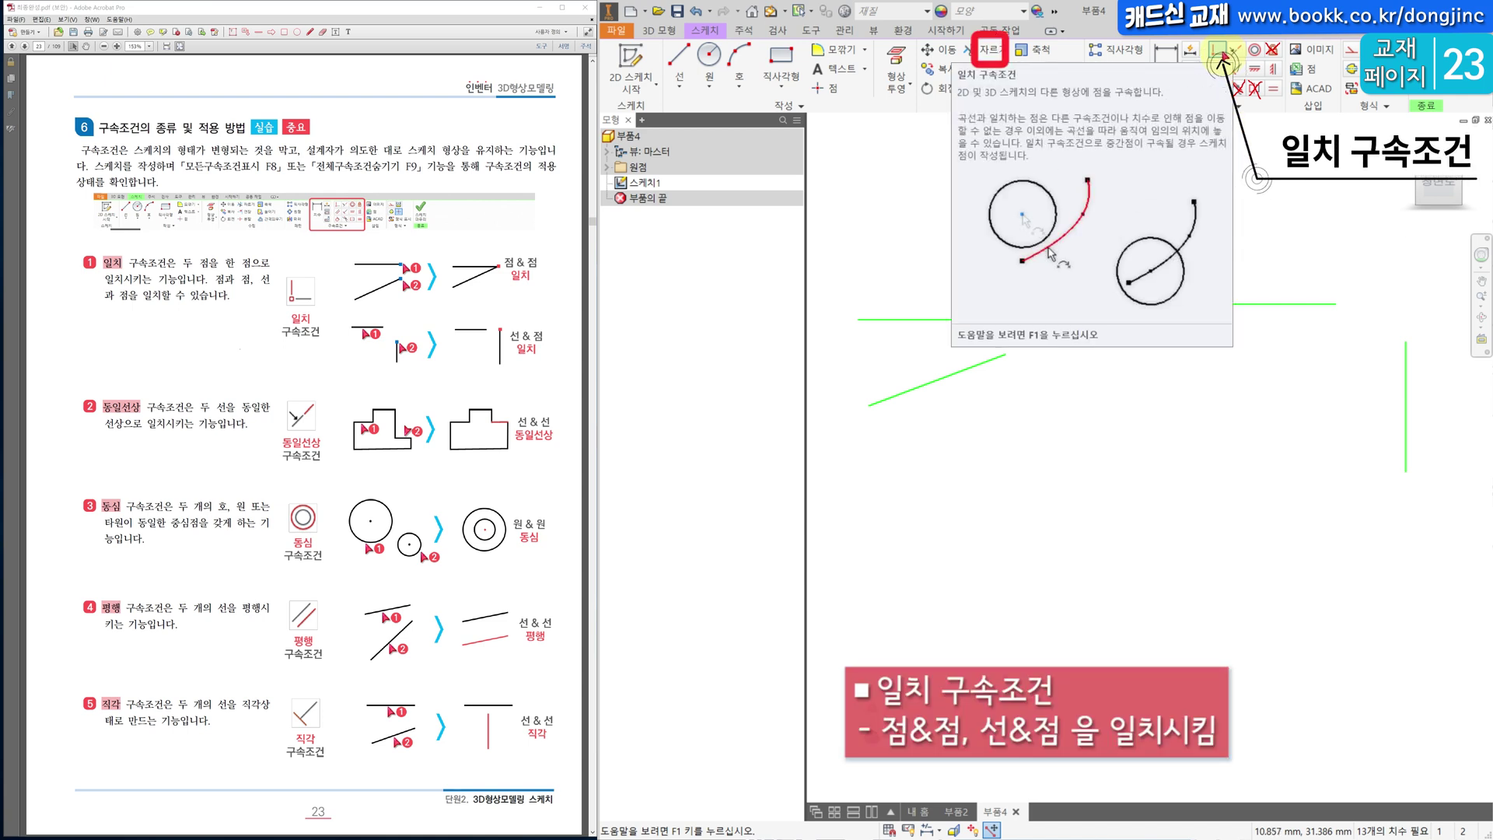
Apply a coincident constraint between the right end of the first horizontal line and the upper end of the sloped line.
{"action": "left_click", "coordinate": [1223, 54]}
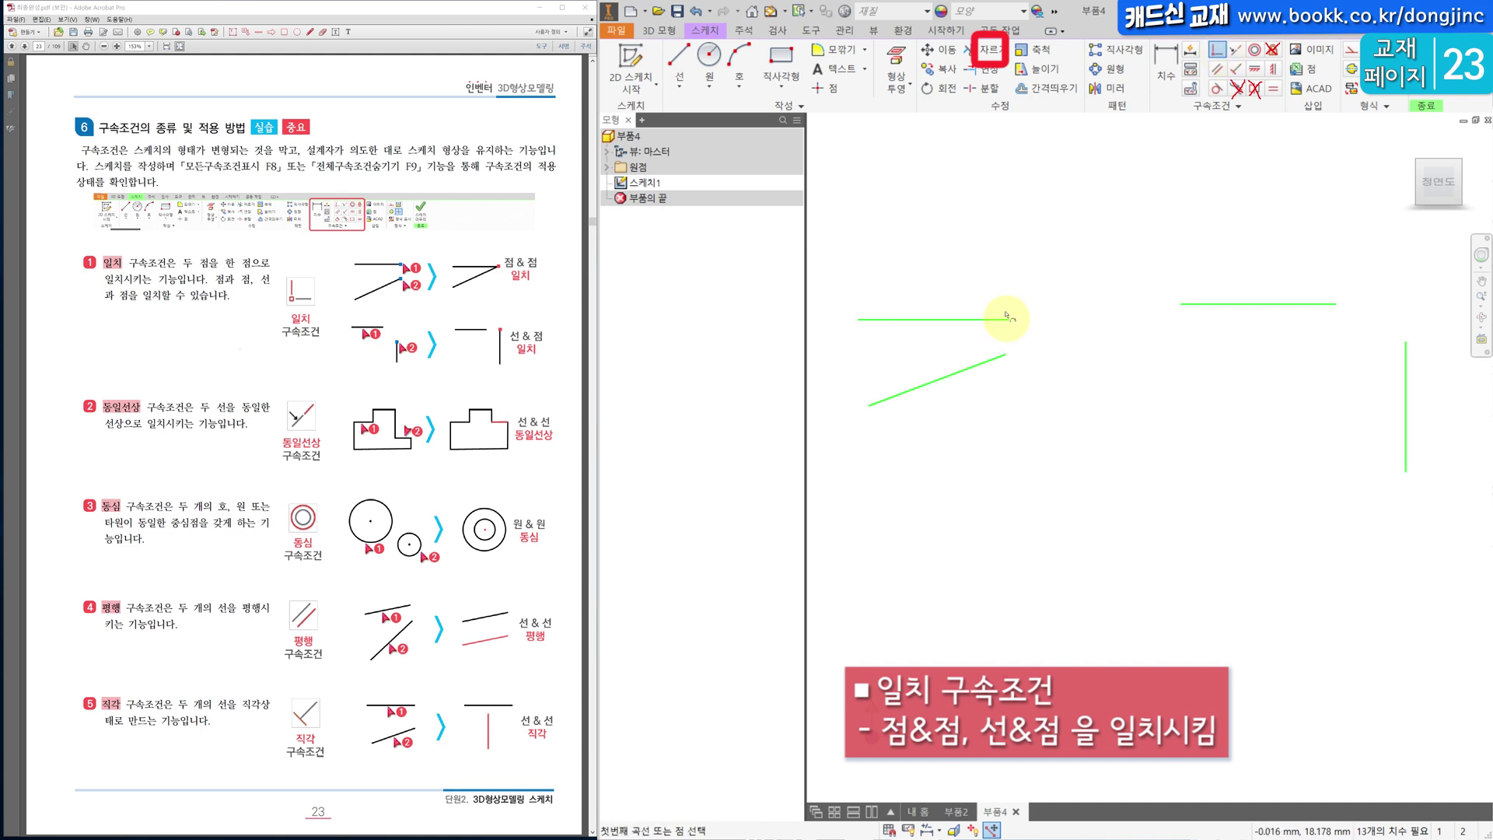
{"action": "left_click", "coordinate": [1010, 320]}
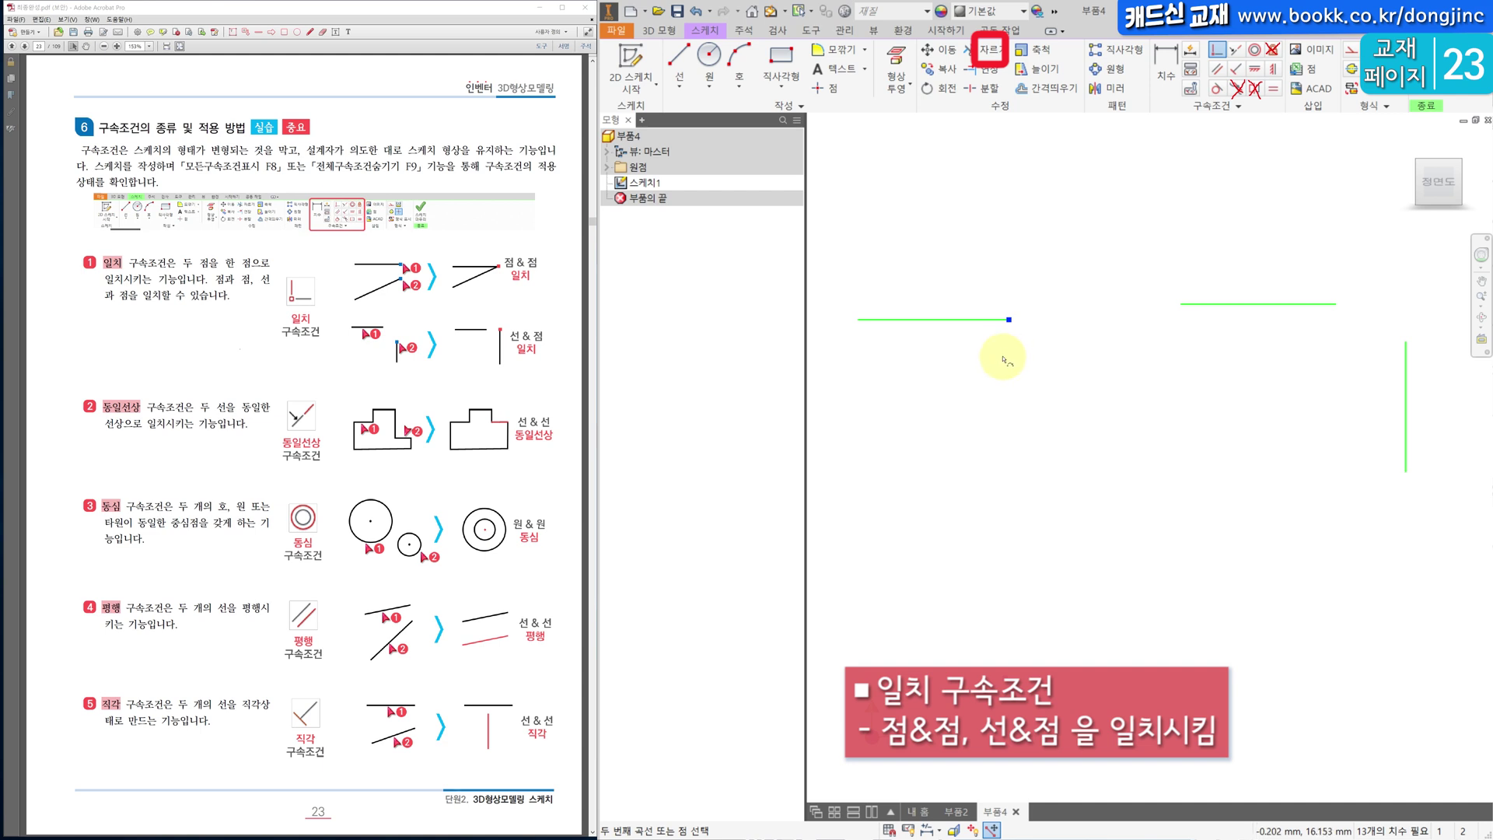
{"action": "left_click", "coordinate": [1003, 356]}
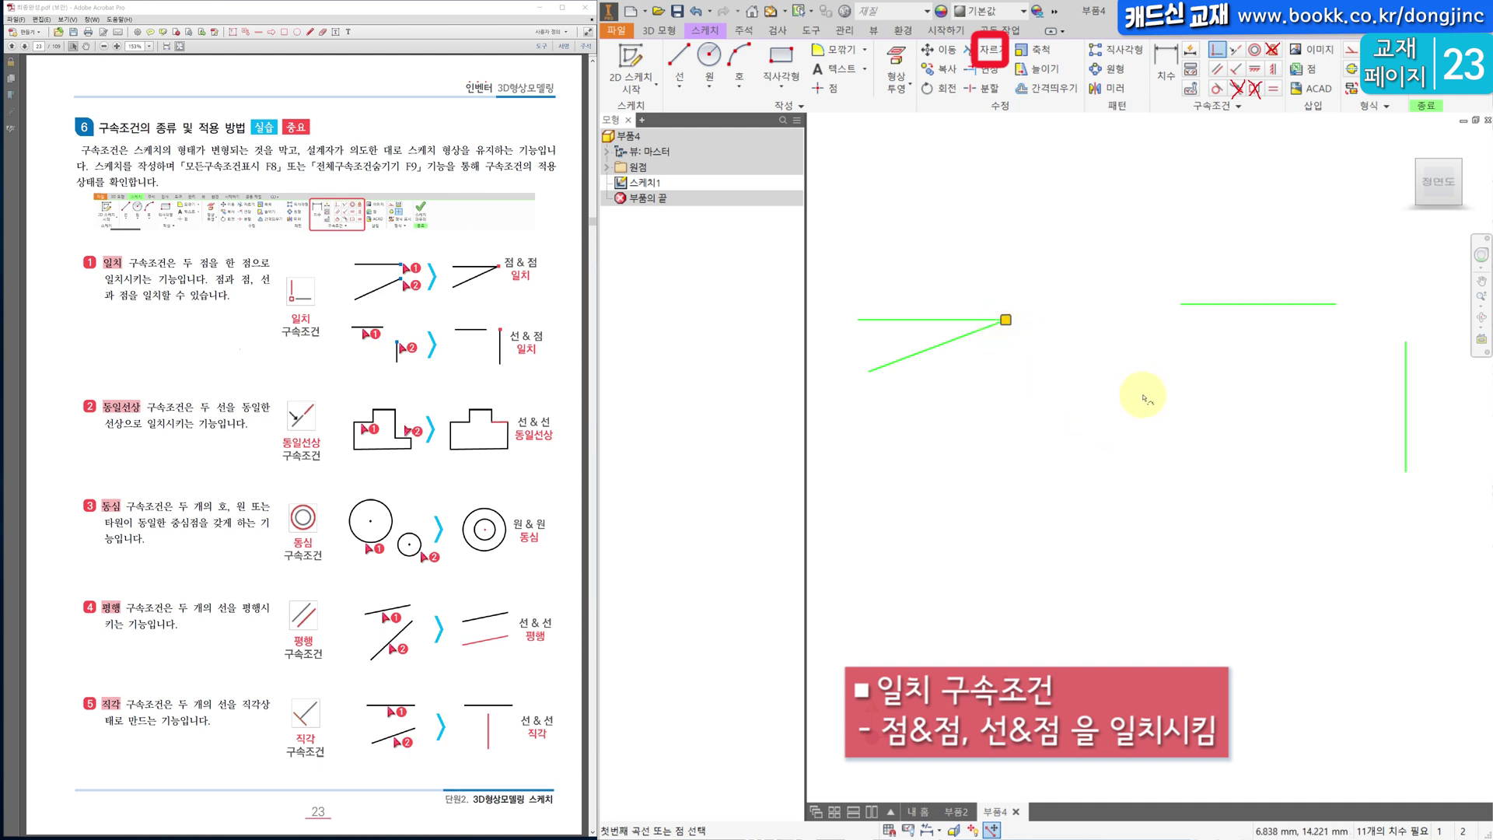
Apply a coincident constraint between the second horizontal line and the upper end of the vertical line.
{"action": "left_click", "coordinate": [1289, 309]}
{"action": "key", "text": "ctrl+z"}
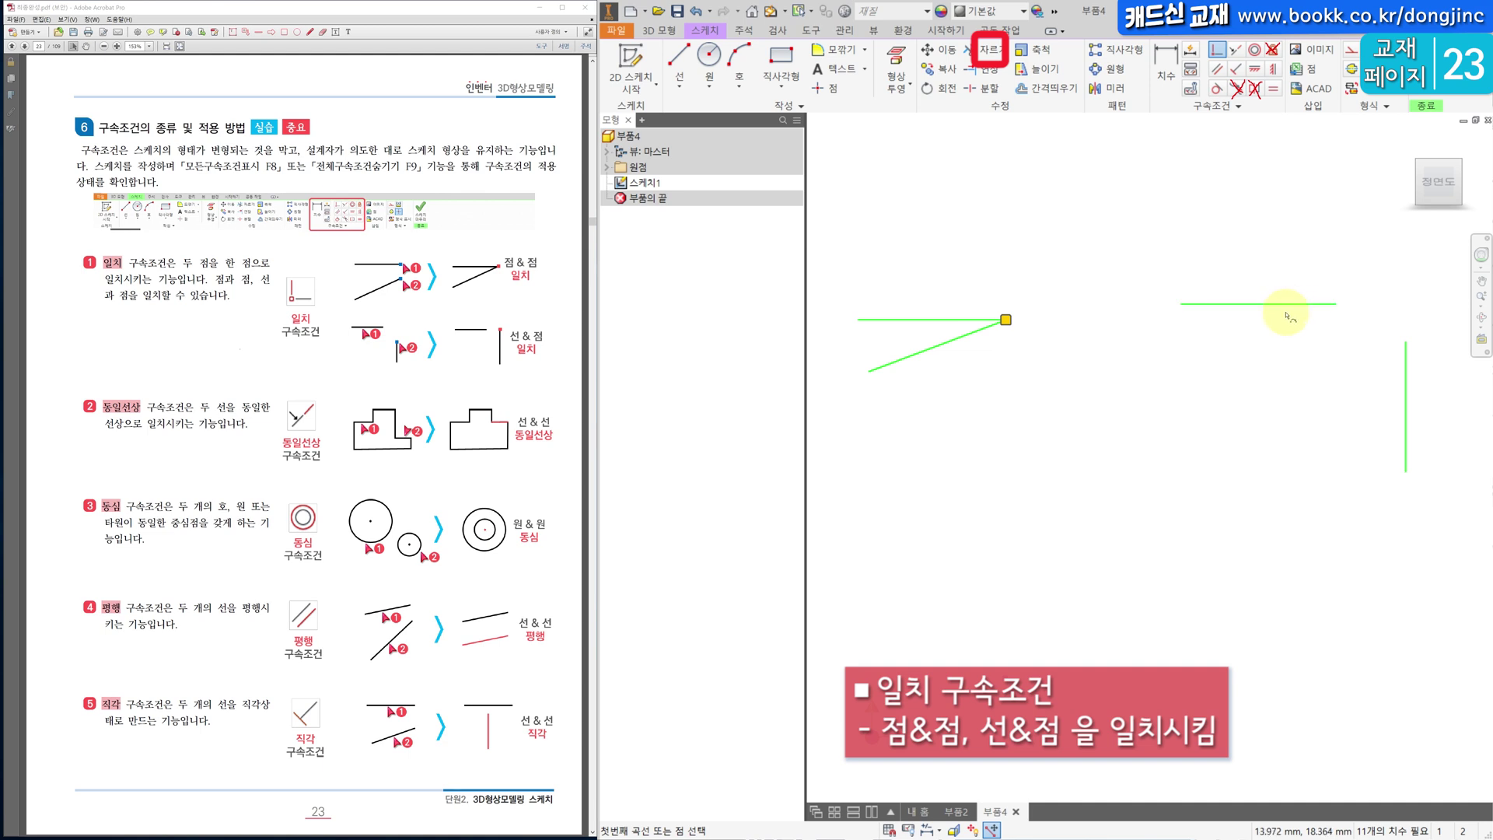
{"action": "left_click", "coordinate": [1288, 305]}
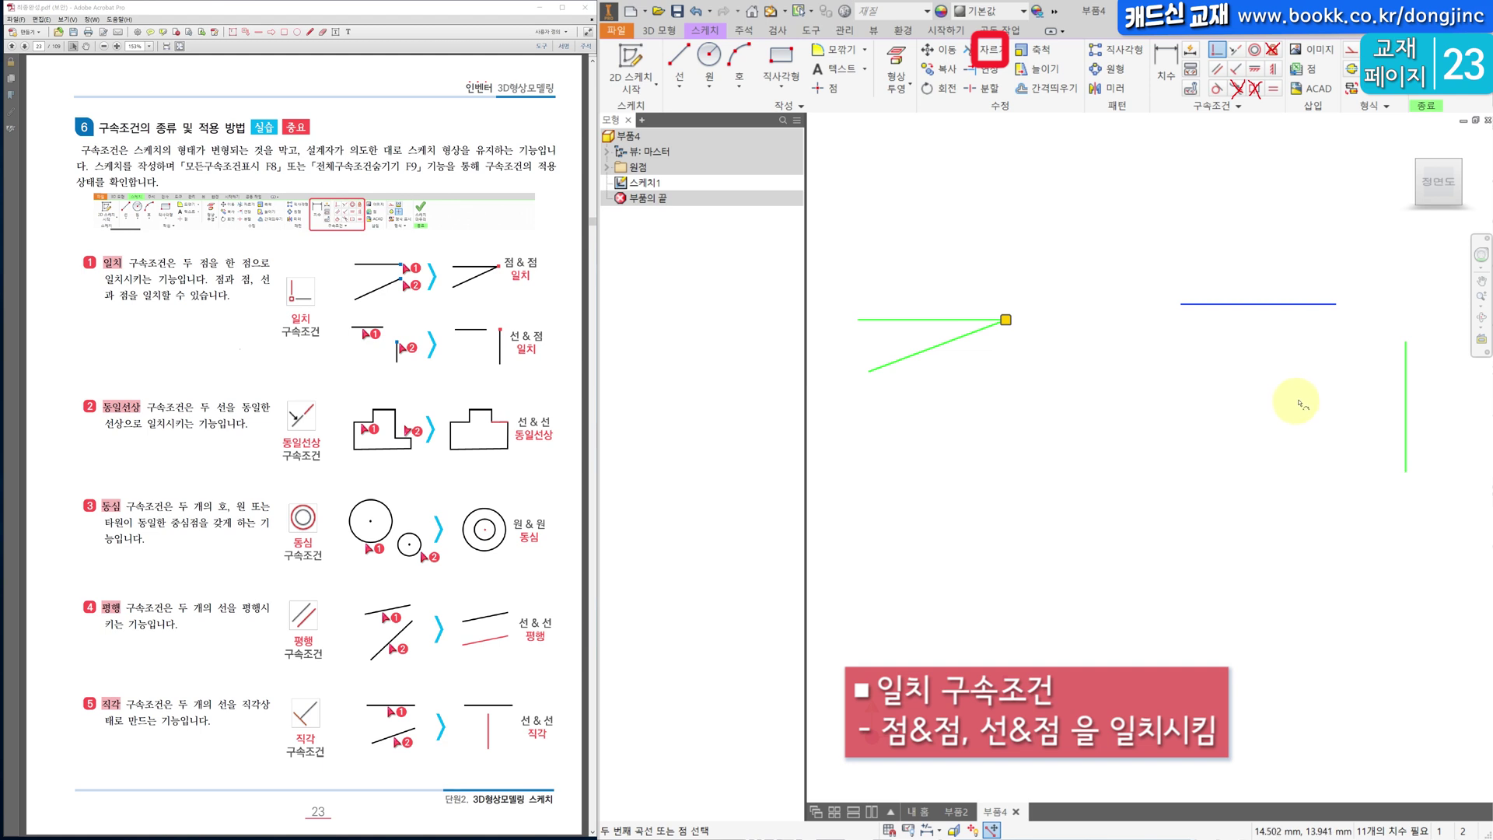
{"action": "left_click", "coordinate": [1405, 346]}
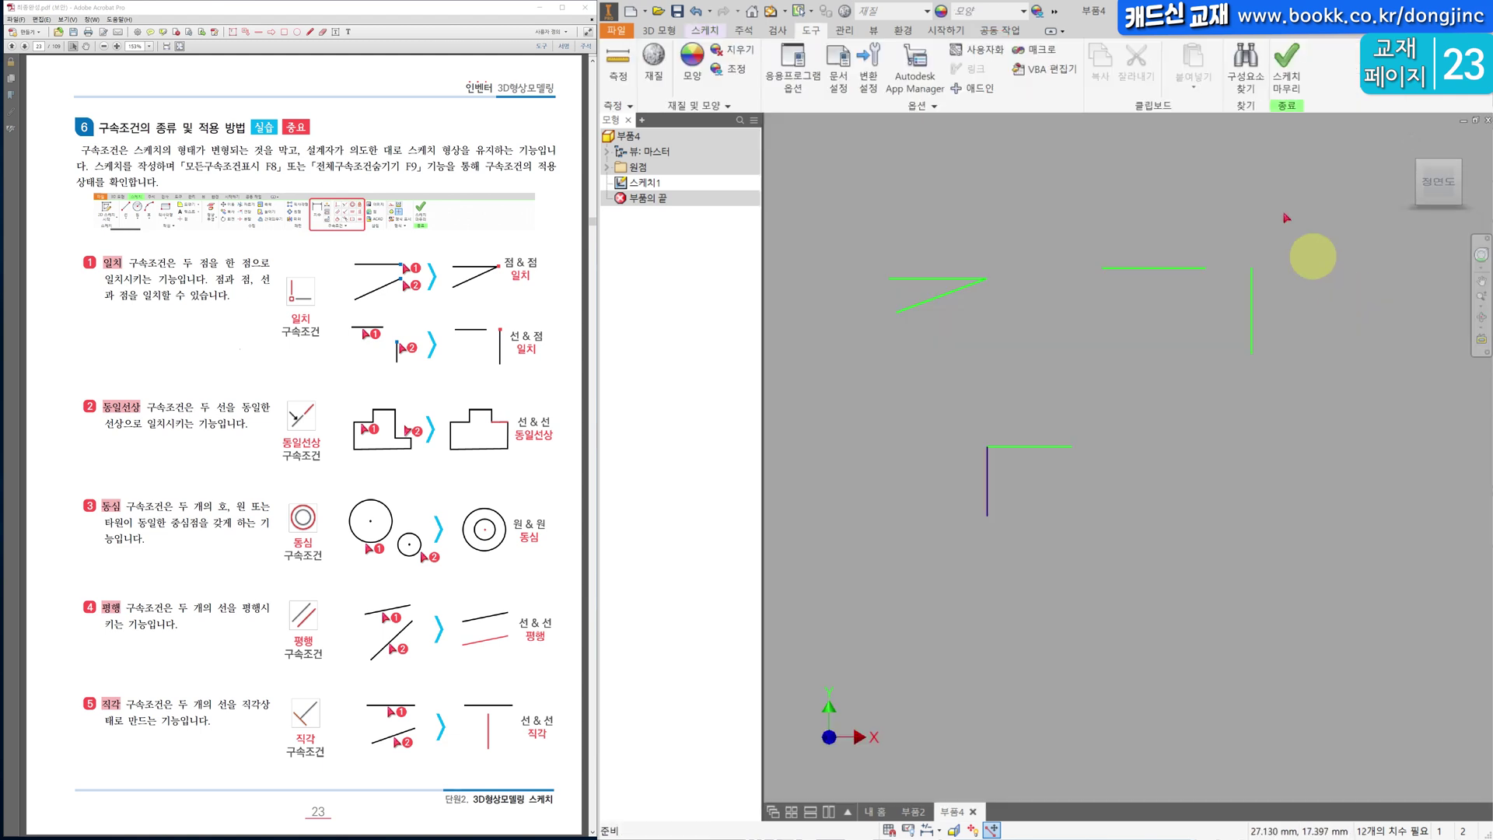
Delete all the lines from the sketch and draw a new horizontal line about 10 mm long above the origin.
{"action": "mouse_move", "coordinate": [1236, 218]}
{"action": "left_mouse_down"}
{"action": "mouse_move", "coordinate": [817, 427]}
{"action": "mouse_move", "coordinate": [869, 458]}
{"action": "left_mouse_up"}
{"action": "key", "text": "Delete"}
{"action": "left_click", "coordinate": [704, 29]}
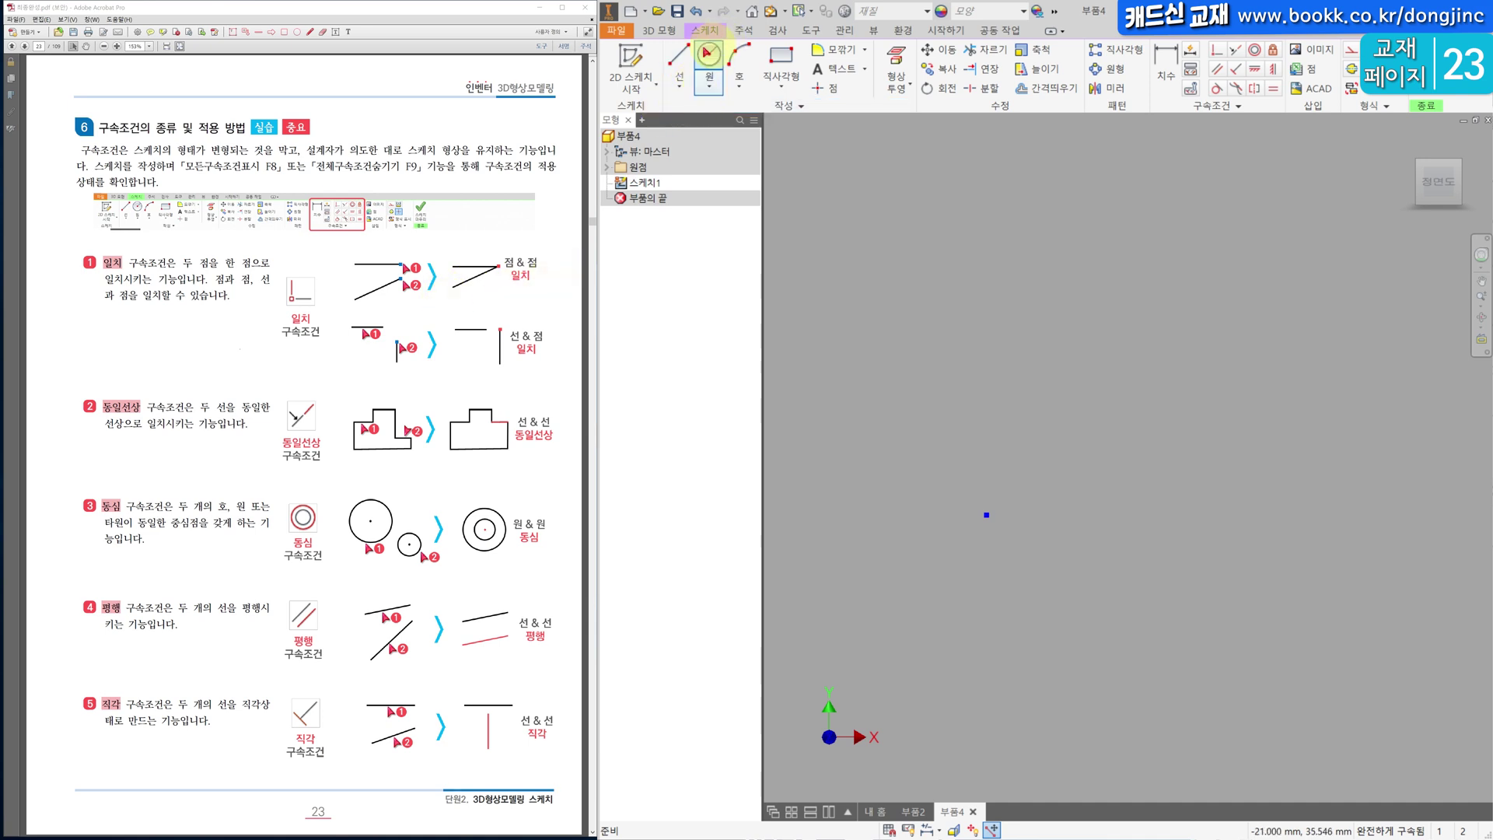
{"action": "left_click", "coordinate": [678, 56]}
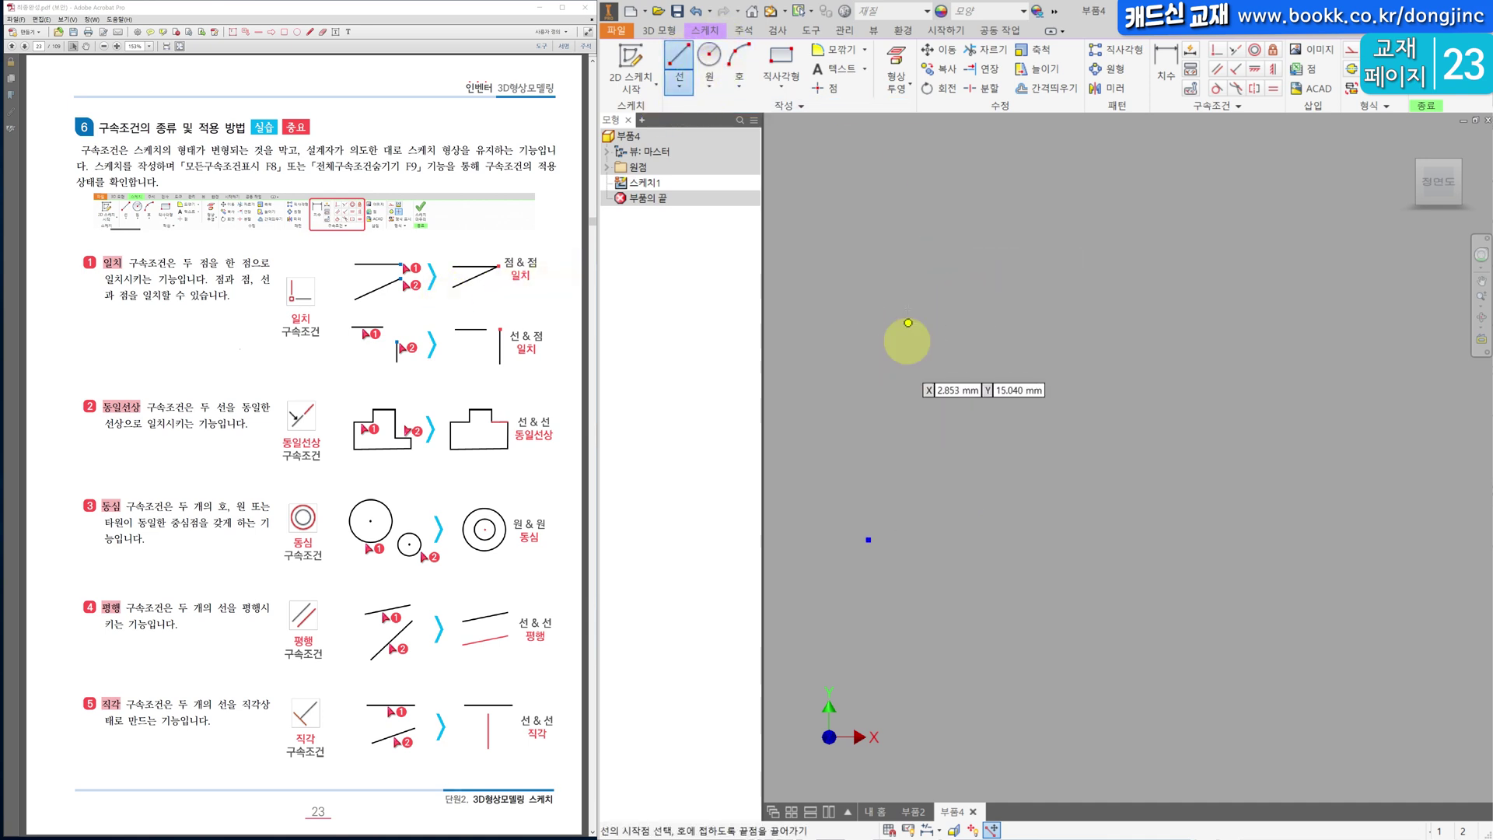
{"action": "left_click", "coordinate": [865, 341]}
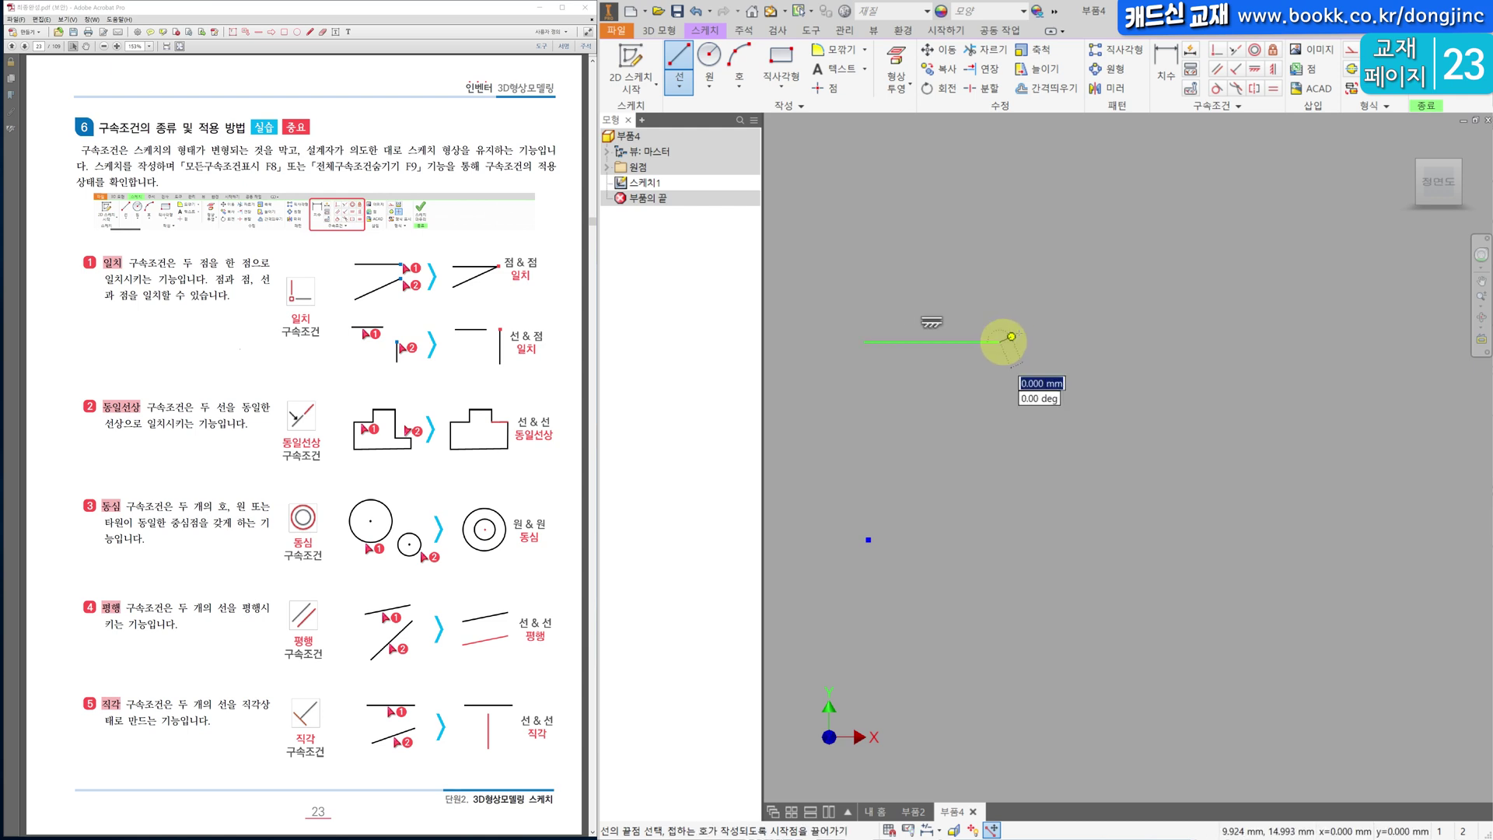
{"action": "left_click", "coordinate": [1001, 342]}
{"action": "key", "text": "Escape"}
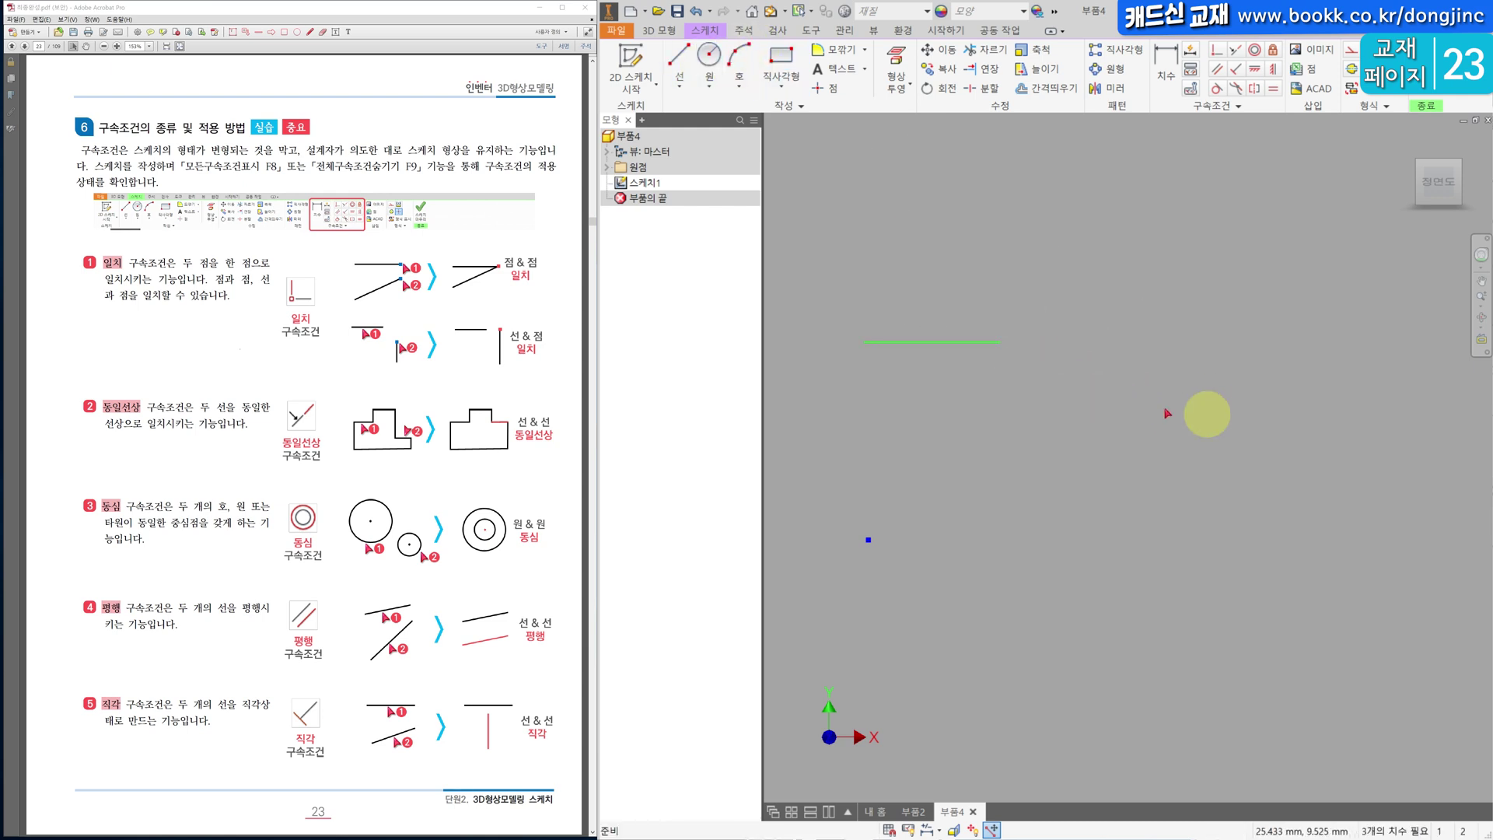
Draw a second horizontal line about 10.4 mm long, lower and to the right of the first.
{"action": "key", "text": "l"}
{"action": "left_click", "coordinate": [1093, 404]}
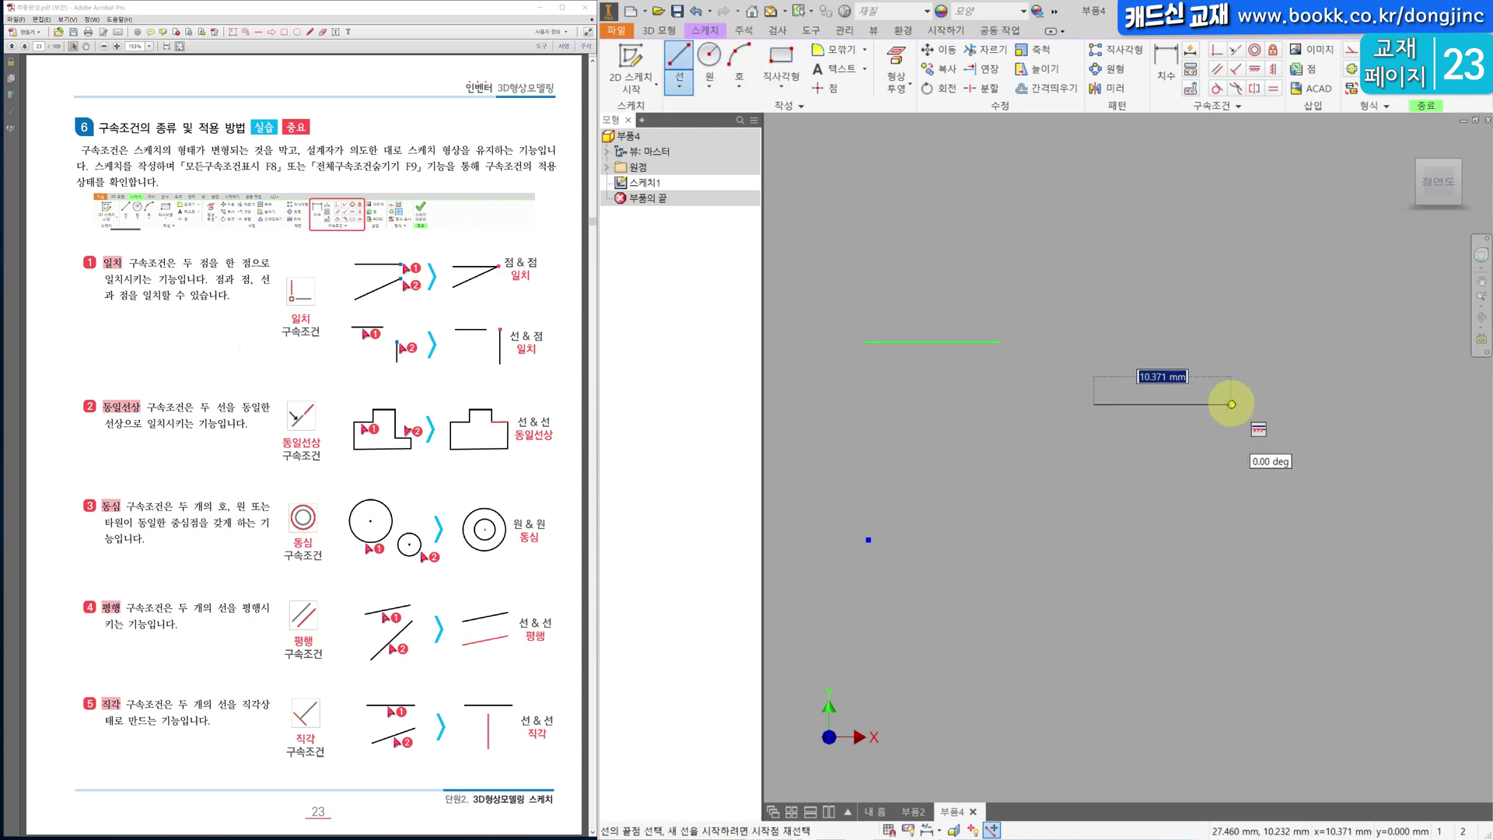
{"action": "left_click", "coordinate": [1231, 403]}
{"action": "key", "text": "Escape"}
Draw a third horizontal line about 7.7 mm long, above and to the right of the second line.
{"action": "middle_click_drag", "start_coordinate": [1116, 333], "coordinate": [1150, 330]}
{"action": "middle_click_drag", "start_coordinate": [1082, 384], "coordinate": [1007, 431]}
{"action": "key", "text": "space"}
{"action": "left_click", "coordinate": [1220, 334]}
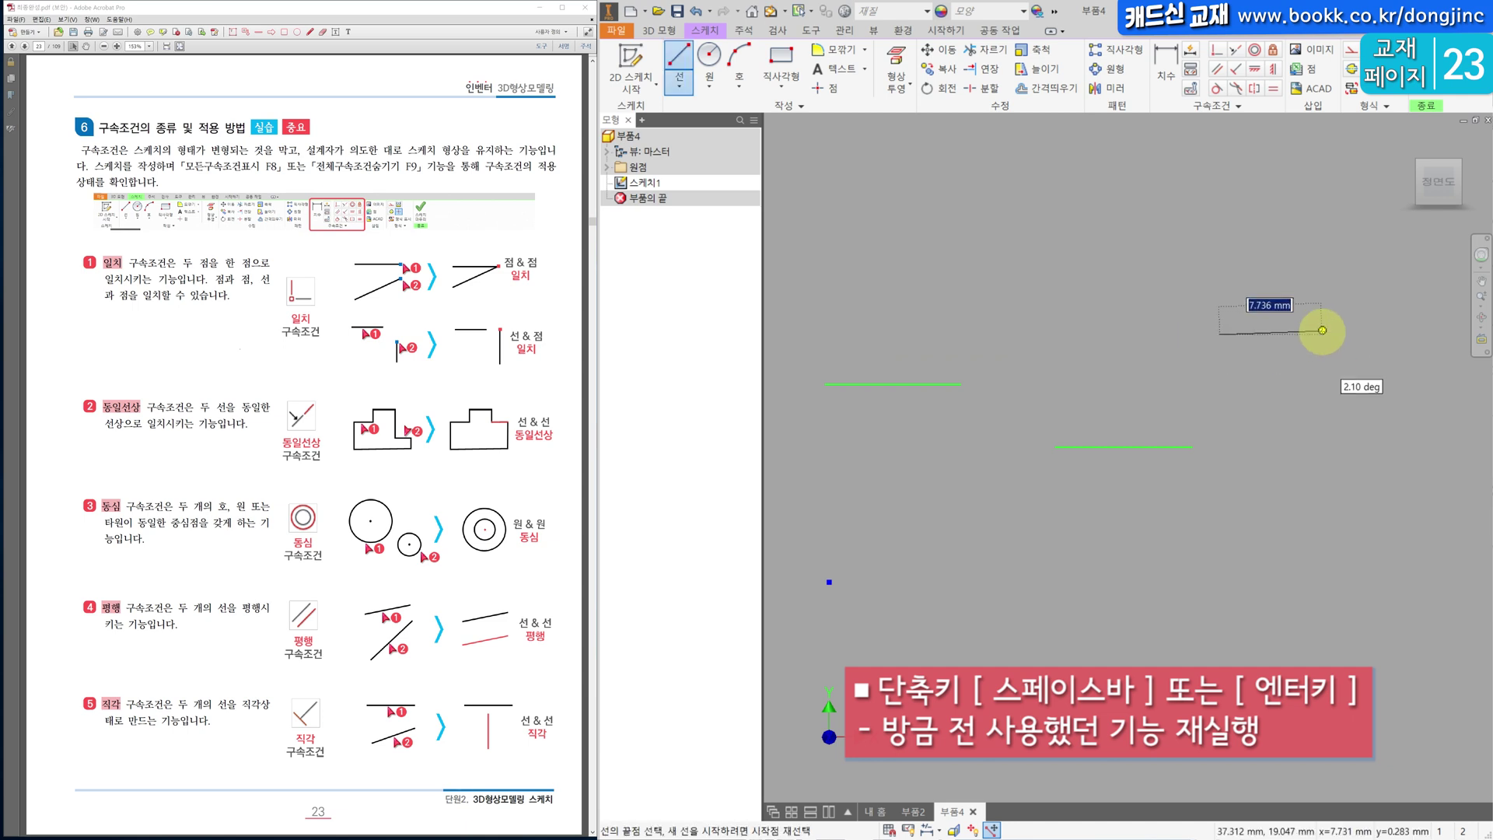
{"action": "left_click", "coordinate": [1323, 335]}
{"action": "key", "text": "Escape"}
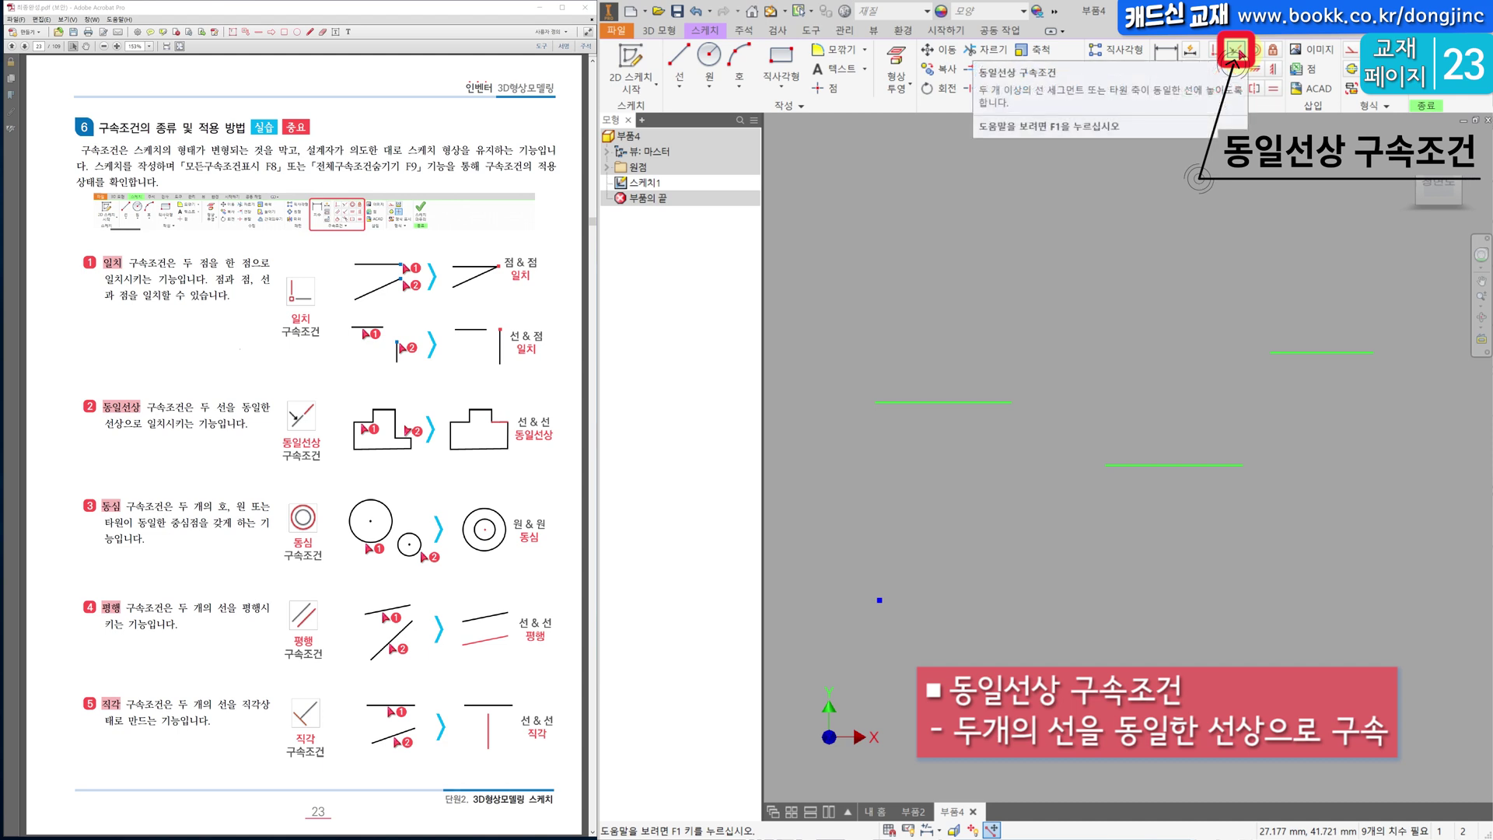
Apply collinear constraints between the first and second horizontal lines and between the second and third.
{"action": "left_click", "coordinate": [1238, 54]}
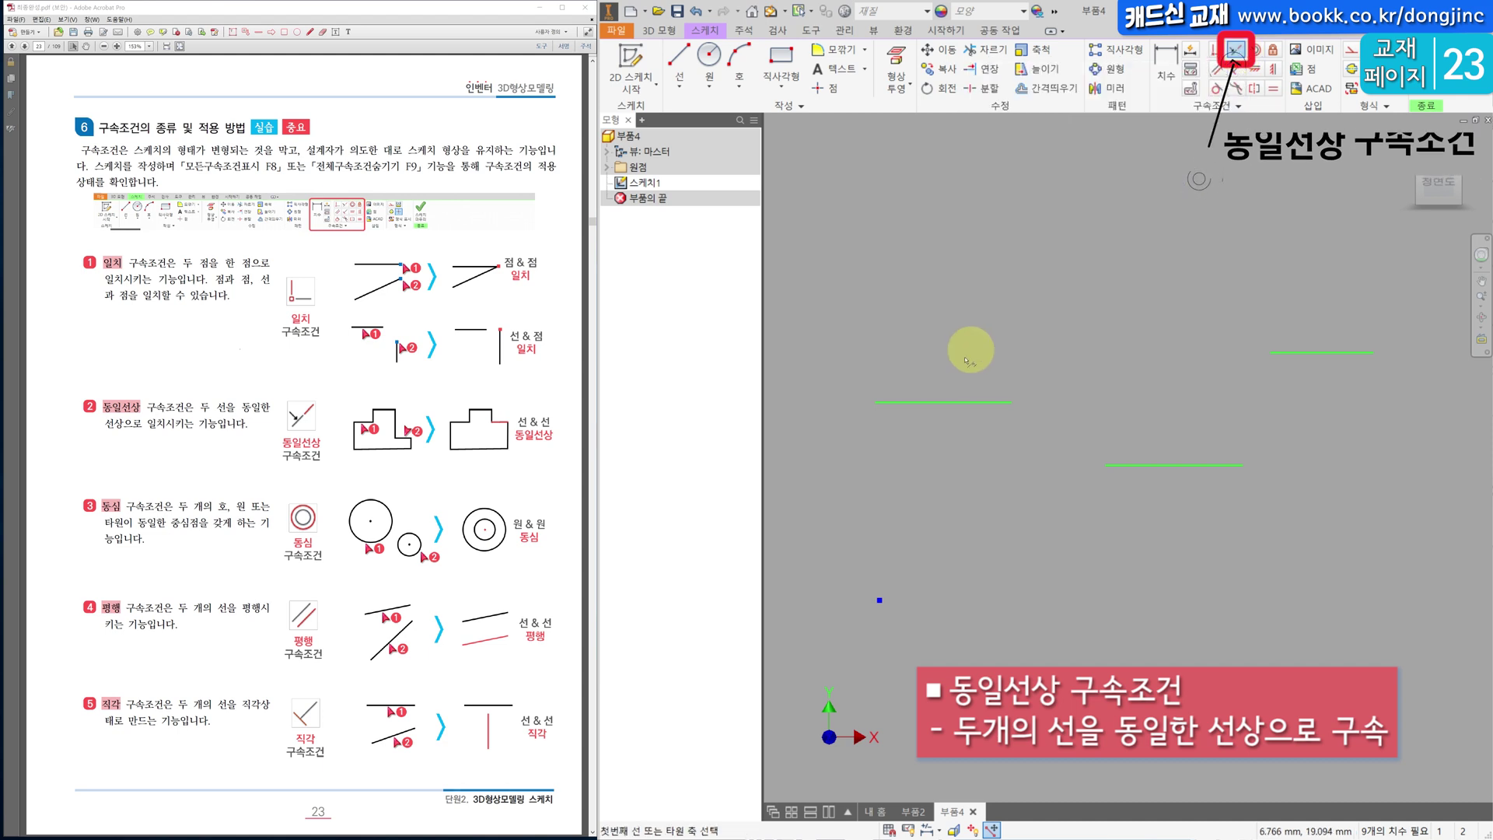
{"action": "left_click", "coordinate": [961, 404]}
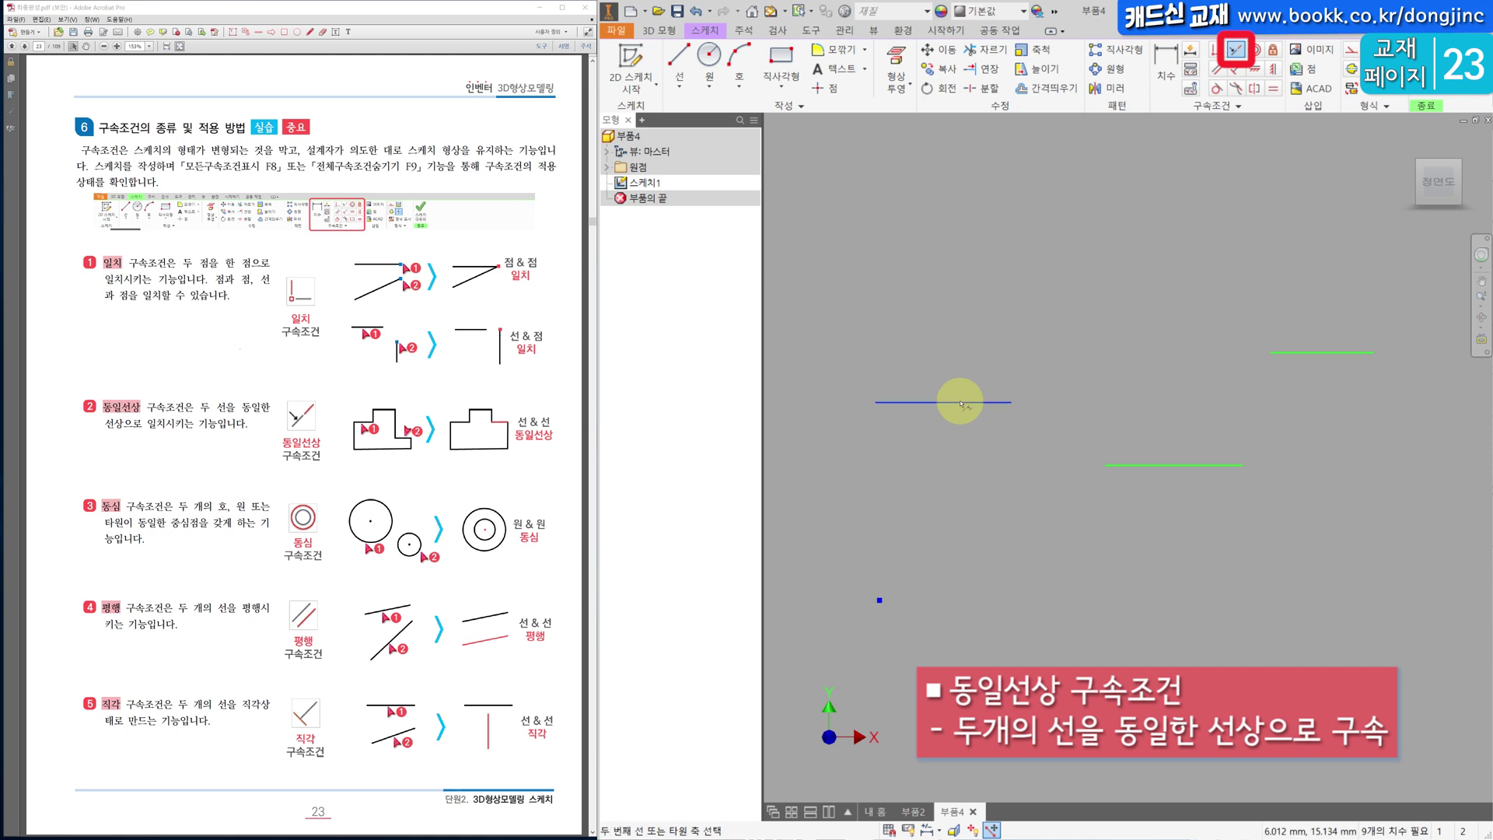
{"action": "left_click", "coordinate": [1187, 466]}
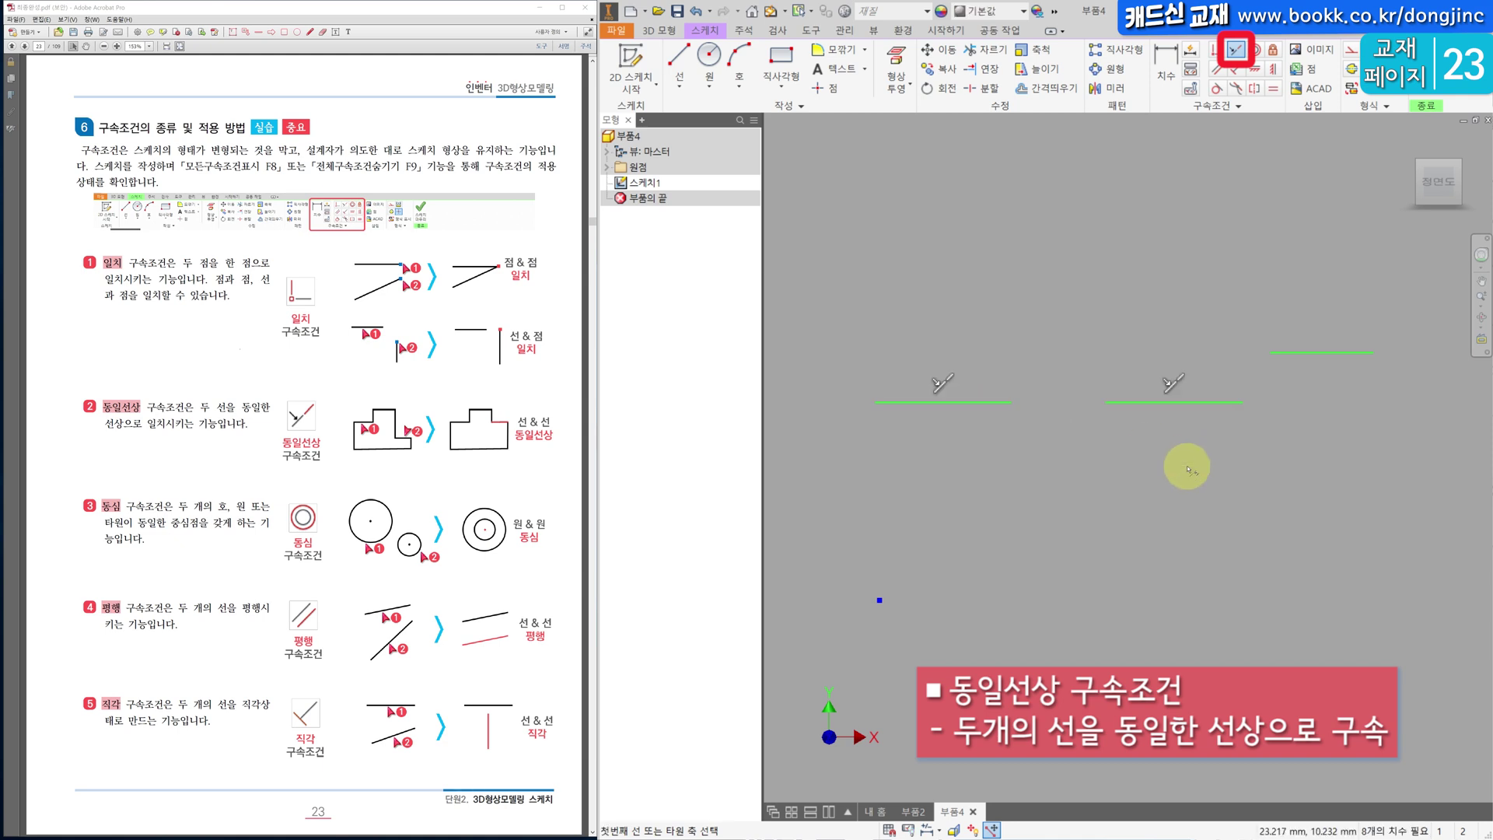
{"action": "left_click", "coordinate": [1195, 403]}
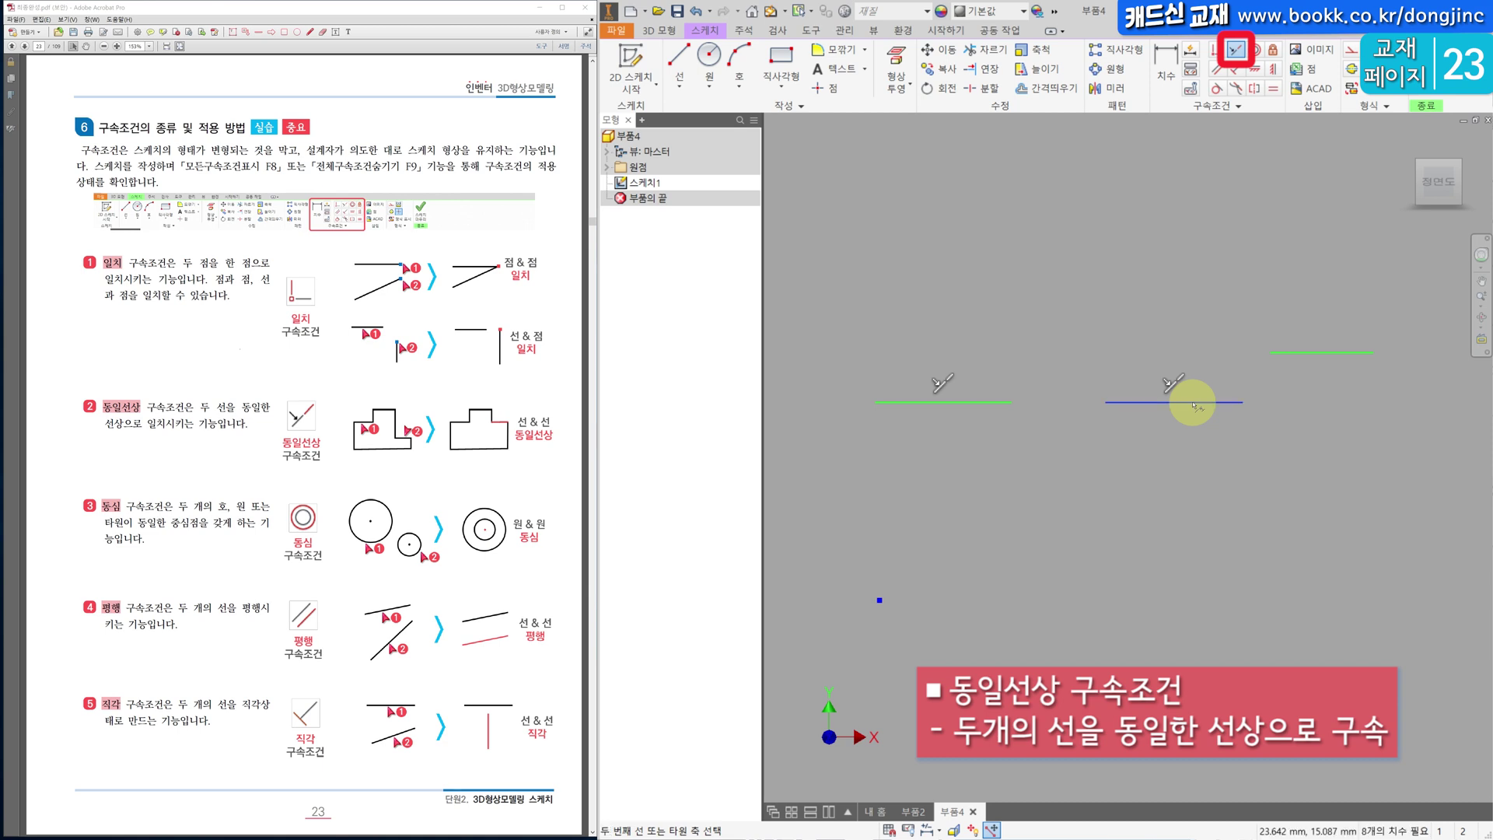
{"action": "left_click", "coordinate": [1317, 355]}
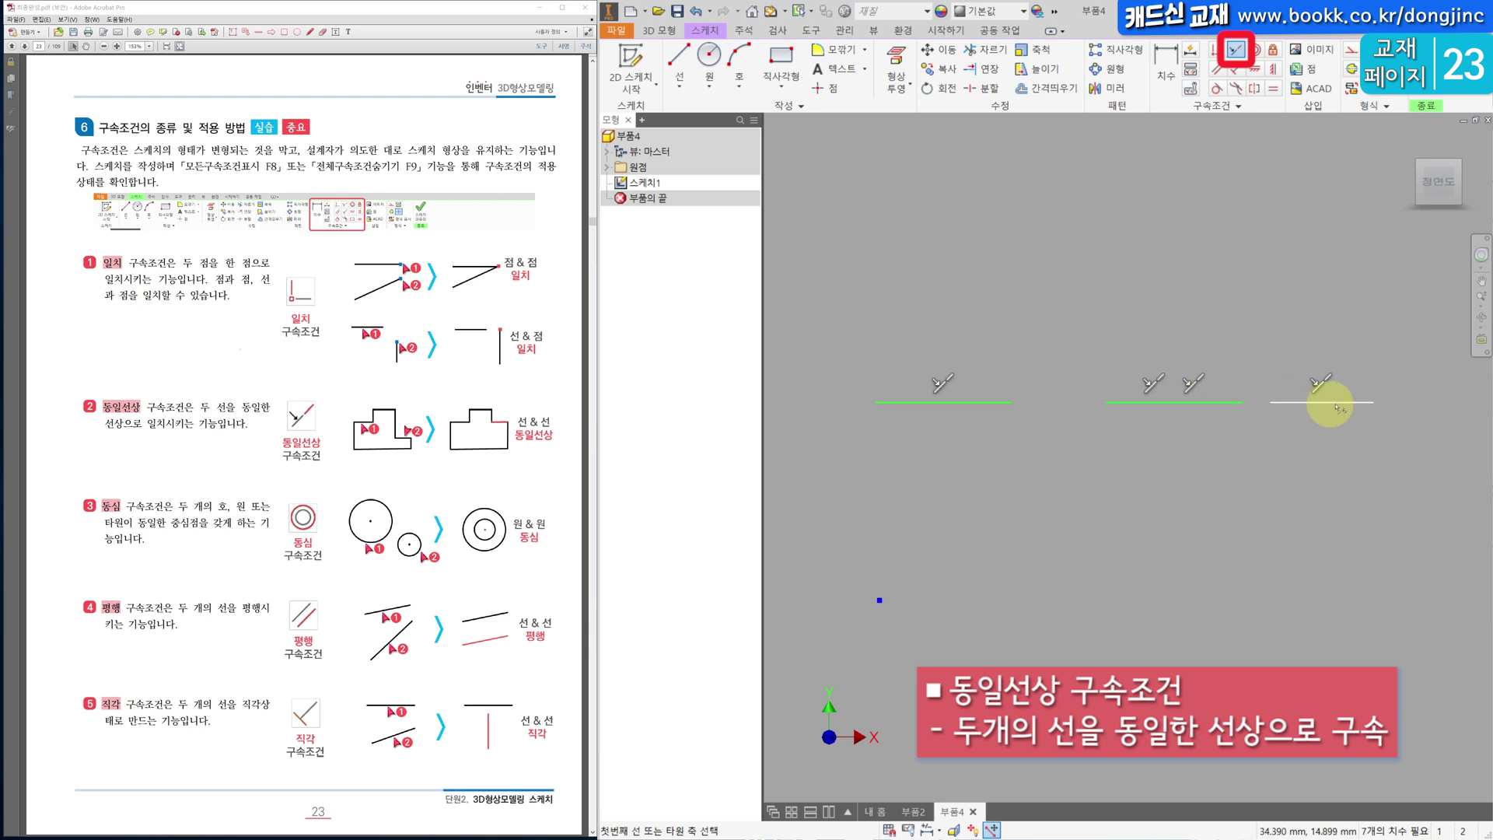
{"action": "key", "text": "Escape"}
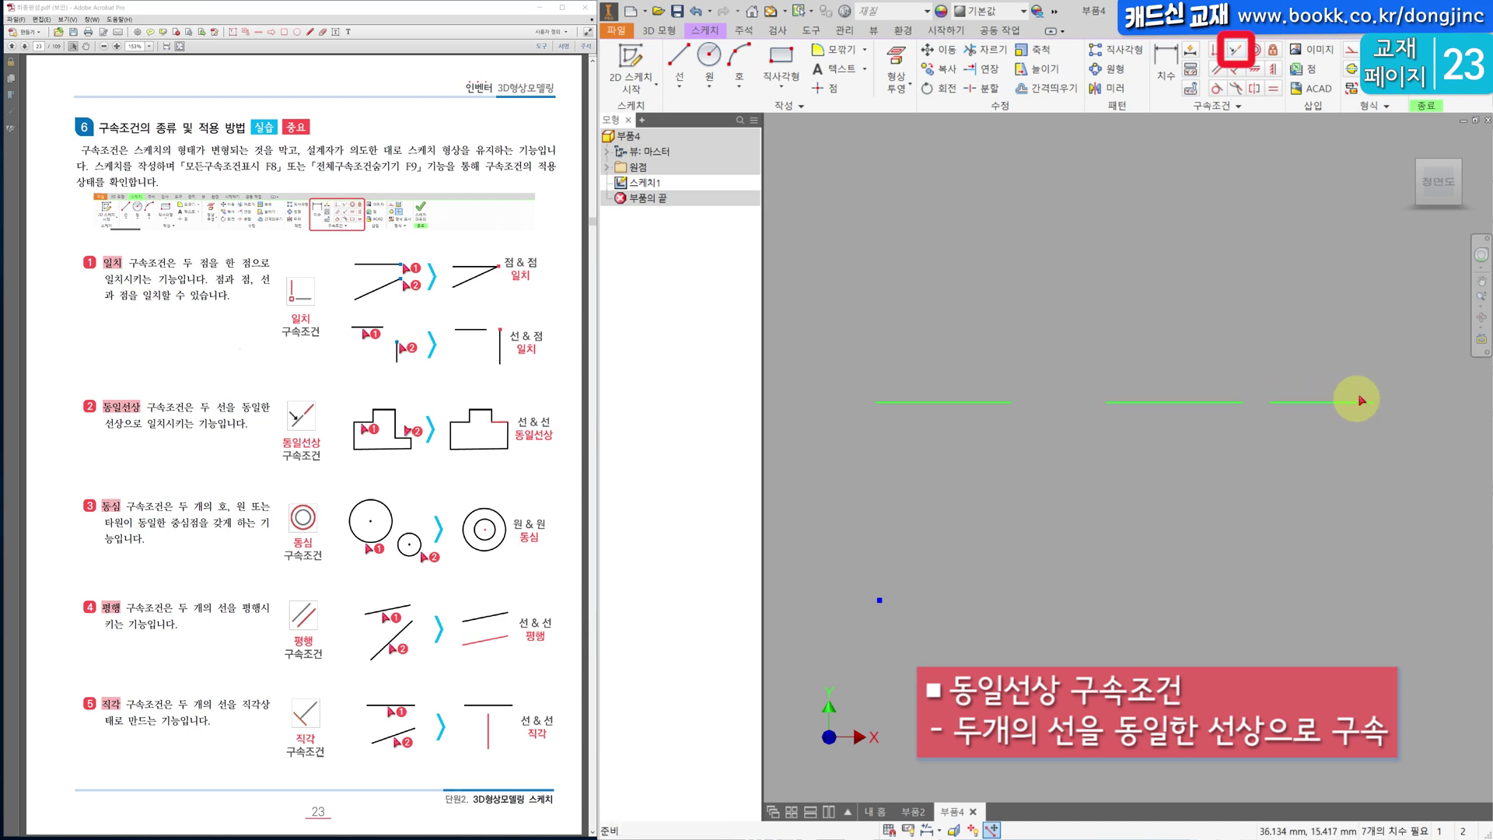
Pull the middle line's right endpoint down and slightly left, and delete all three collinear lines.
{"action": "left_click_drag", "start_coordinate": [1242, 403], "coordinate": [1220, 427]}
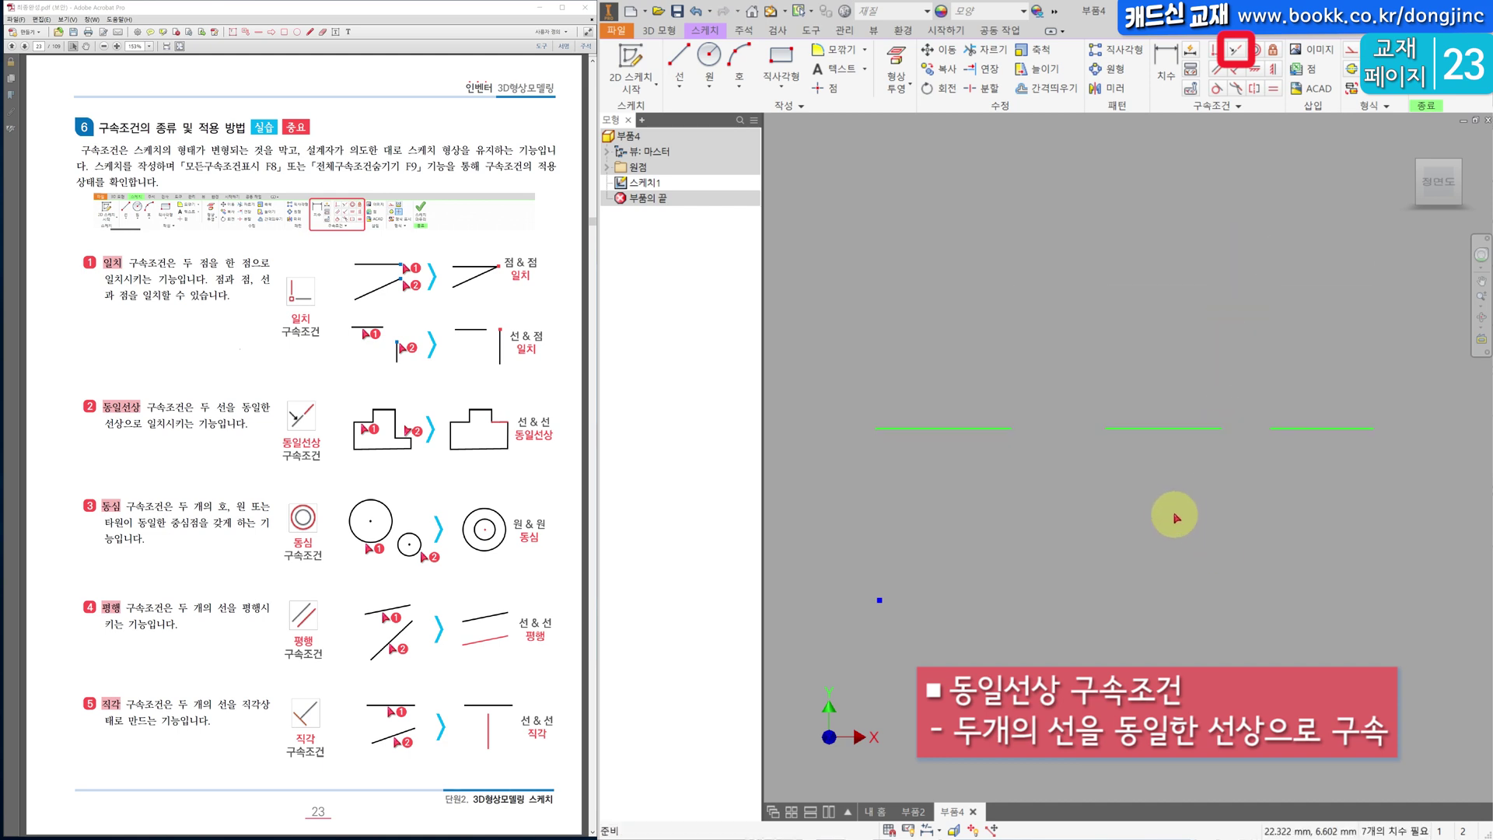
{"action": "left_click_drag", "start_coordinate": [1268, 451], "coordinate": [940, 265]}
{"action": "key", "text": "Delete"}
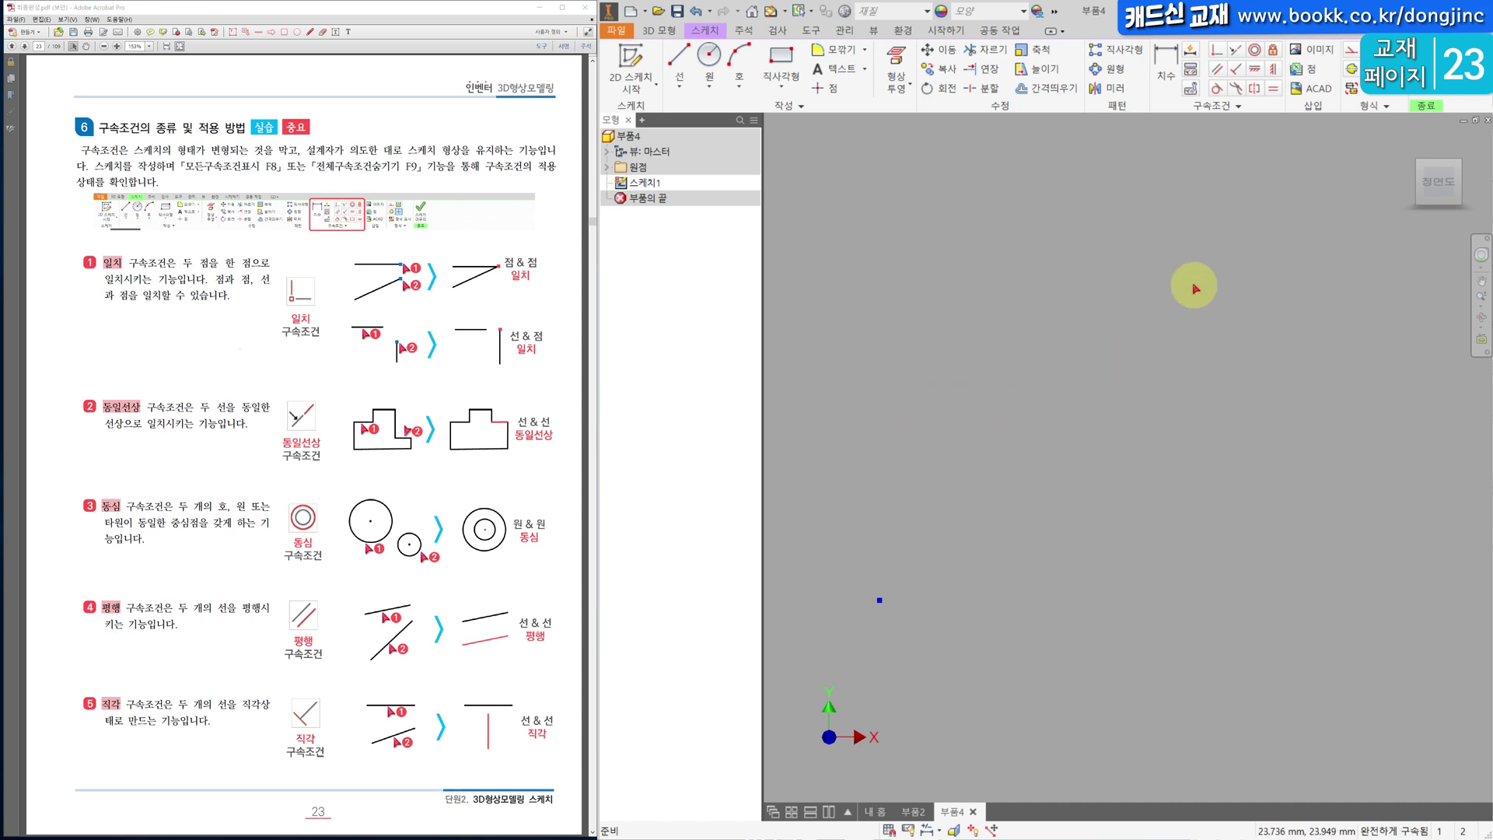
Draw three separate circles: a small one, a larger one level with it, and a third higher up to the right.
{"action": "left_click", "coordinate": [709, 58]}
{"action": "left_click", "coordinate": [930, 447]}
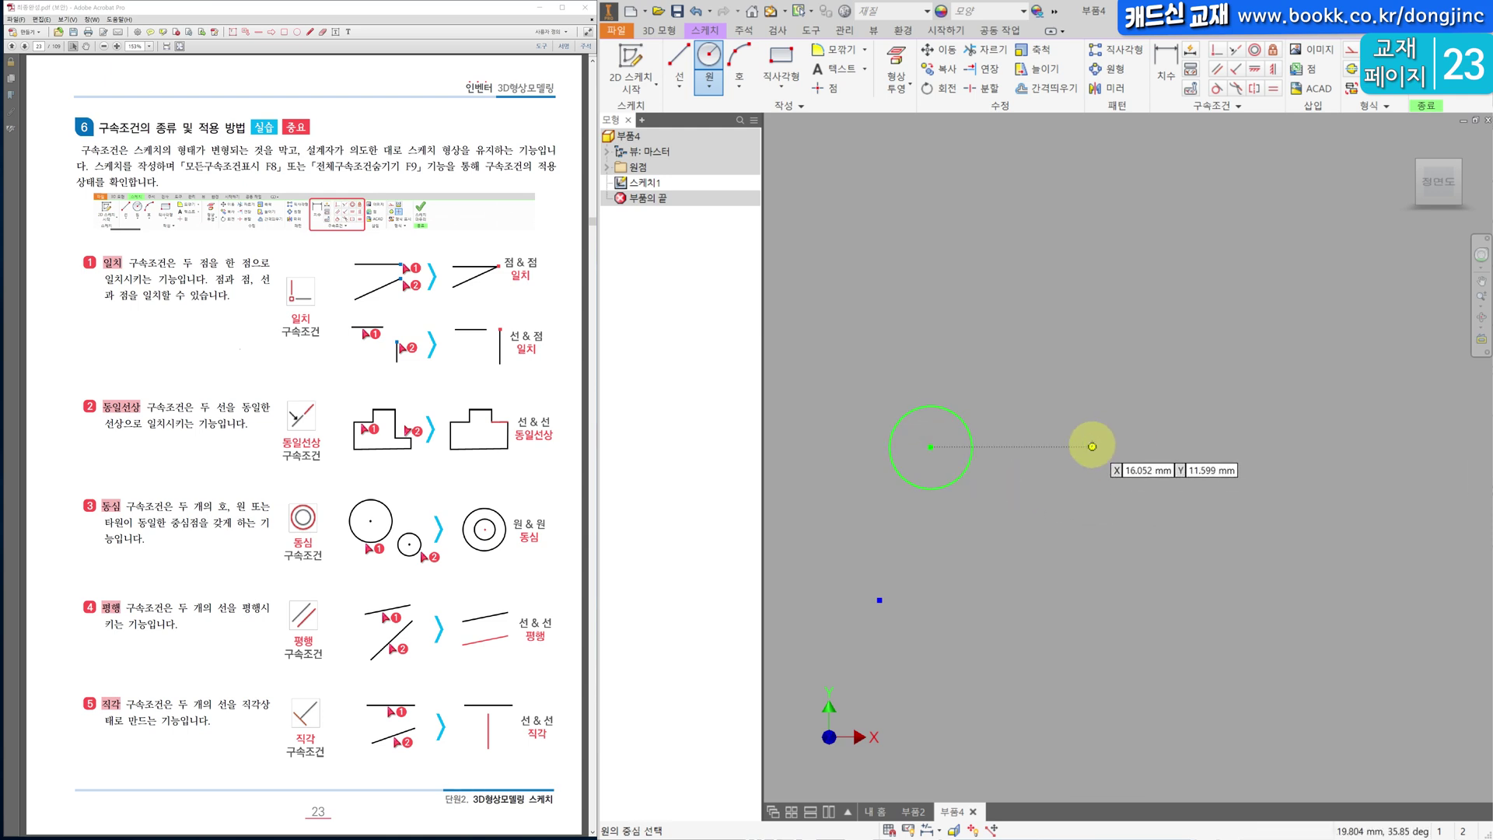
{"action": "left_click", "coordinate": [1091, 447]}
{"action": "left_click", "coordinate": [1101, 505]}
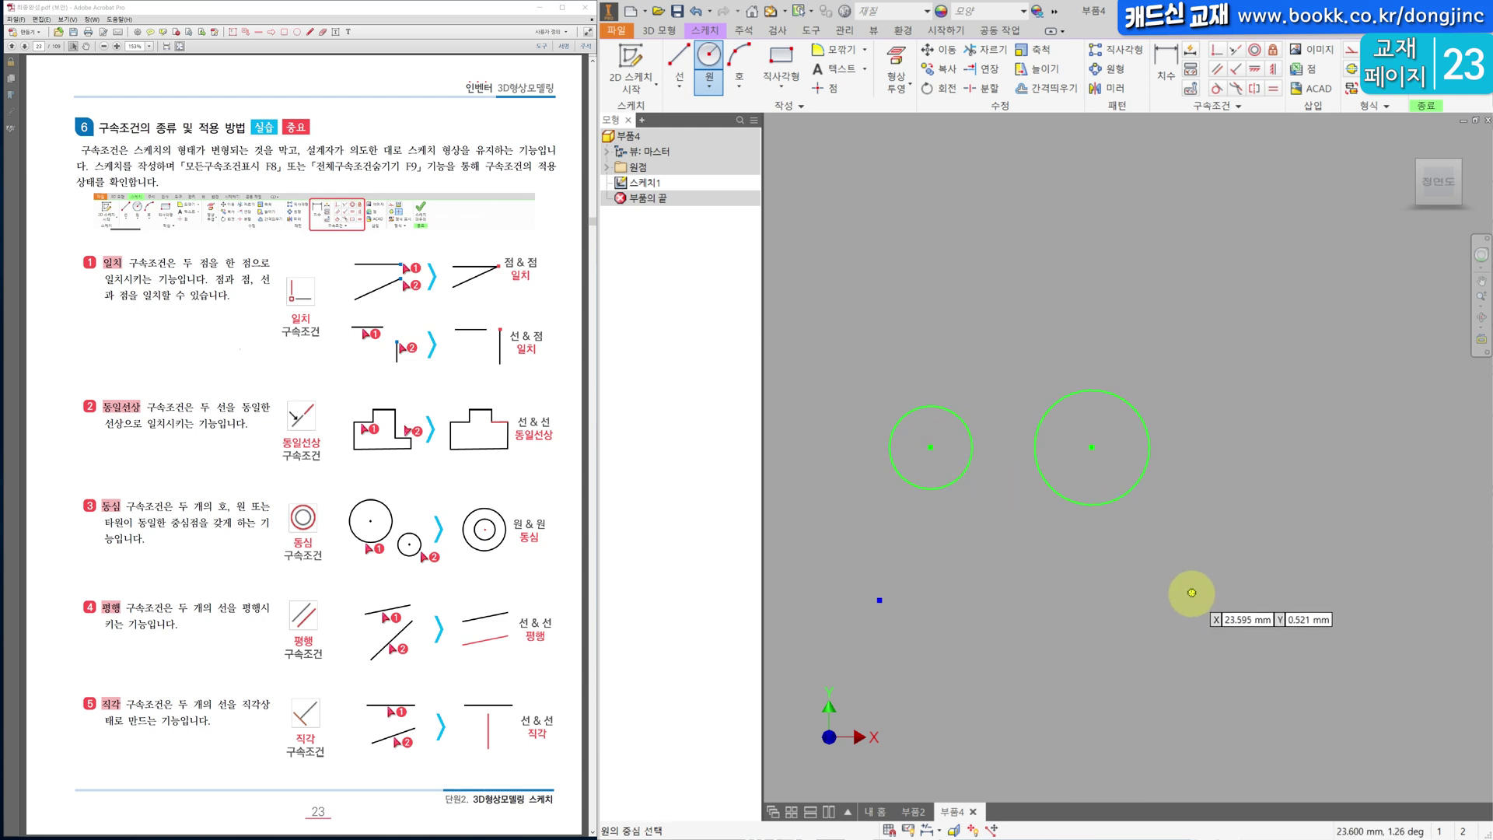
{"action": "left_click", "coordinate": [1245, 361]}
{"action": "left_click", "coordinate": [1256, 406]}
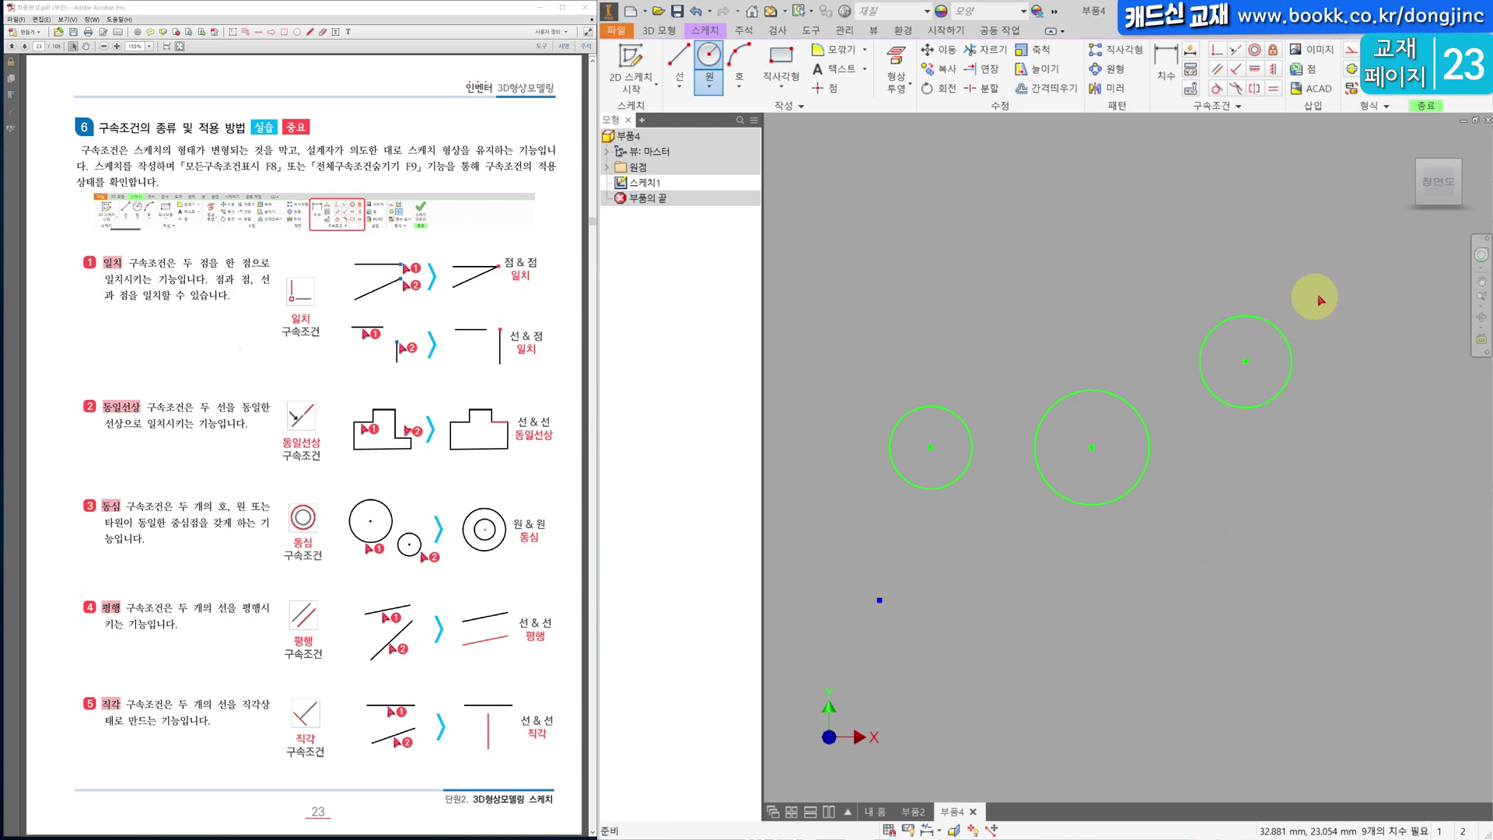
{"action": "key", "text": "Escape"}
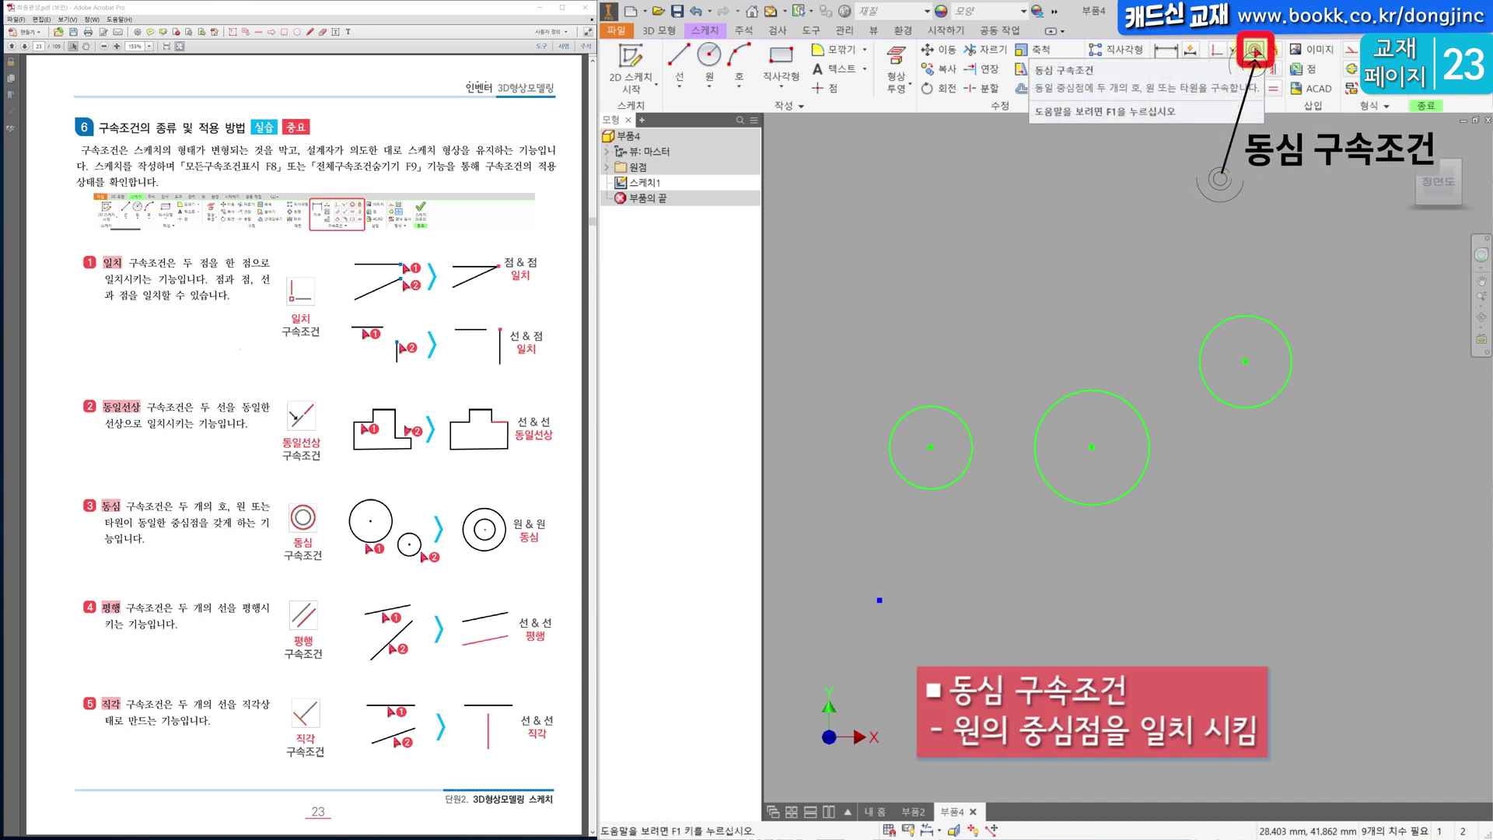
Apply concentric constraints that bring the large circle and the upper-right circle onto the leftmost circle's center.
{"action": "left_click", "coordinate": [1258, 52]}
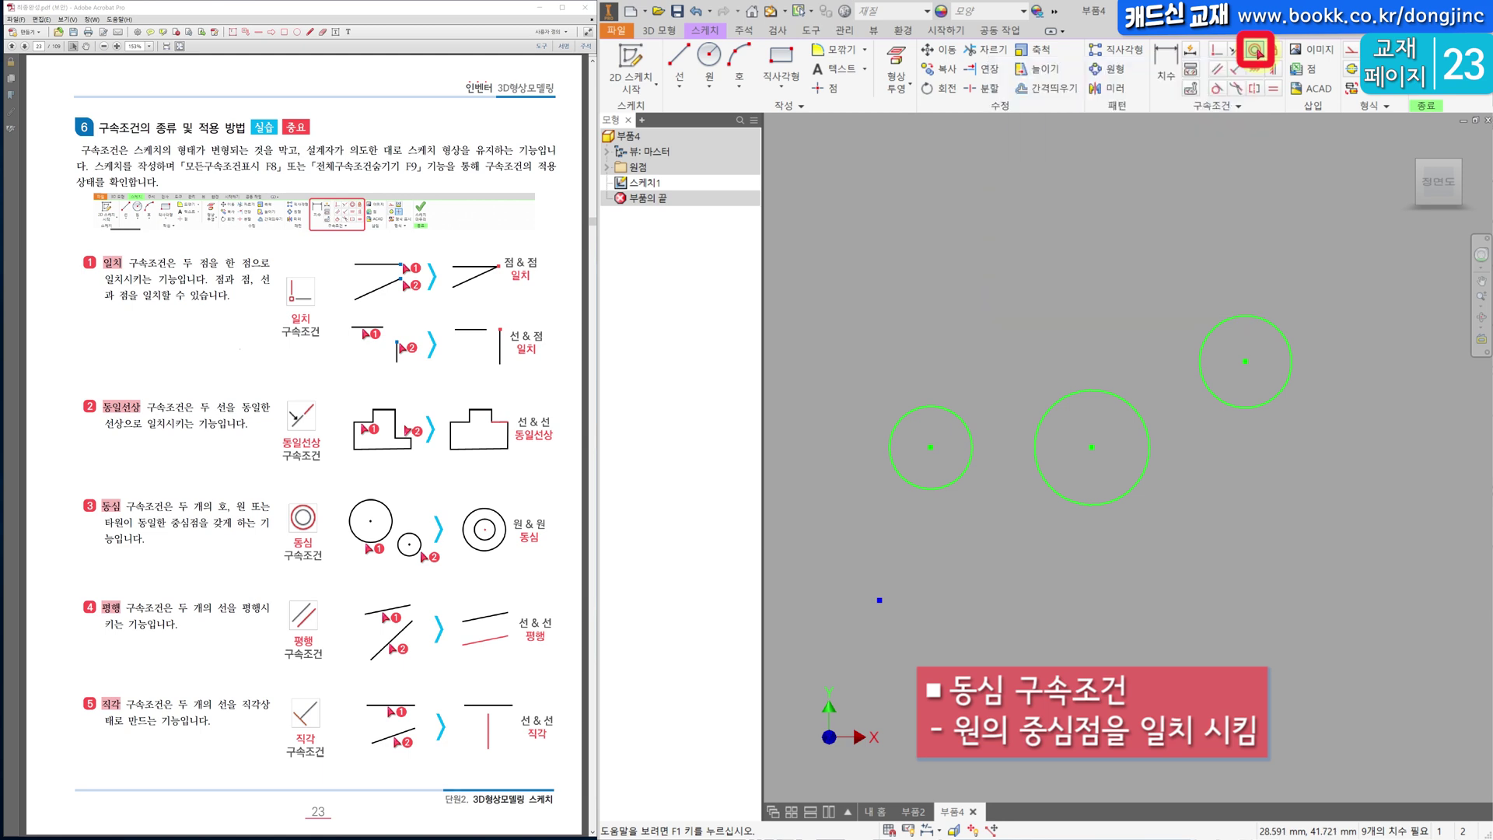
{"action": "left_click", "coordinate": [946, 411]}
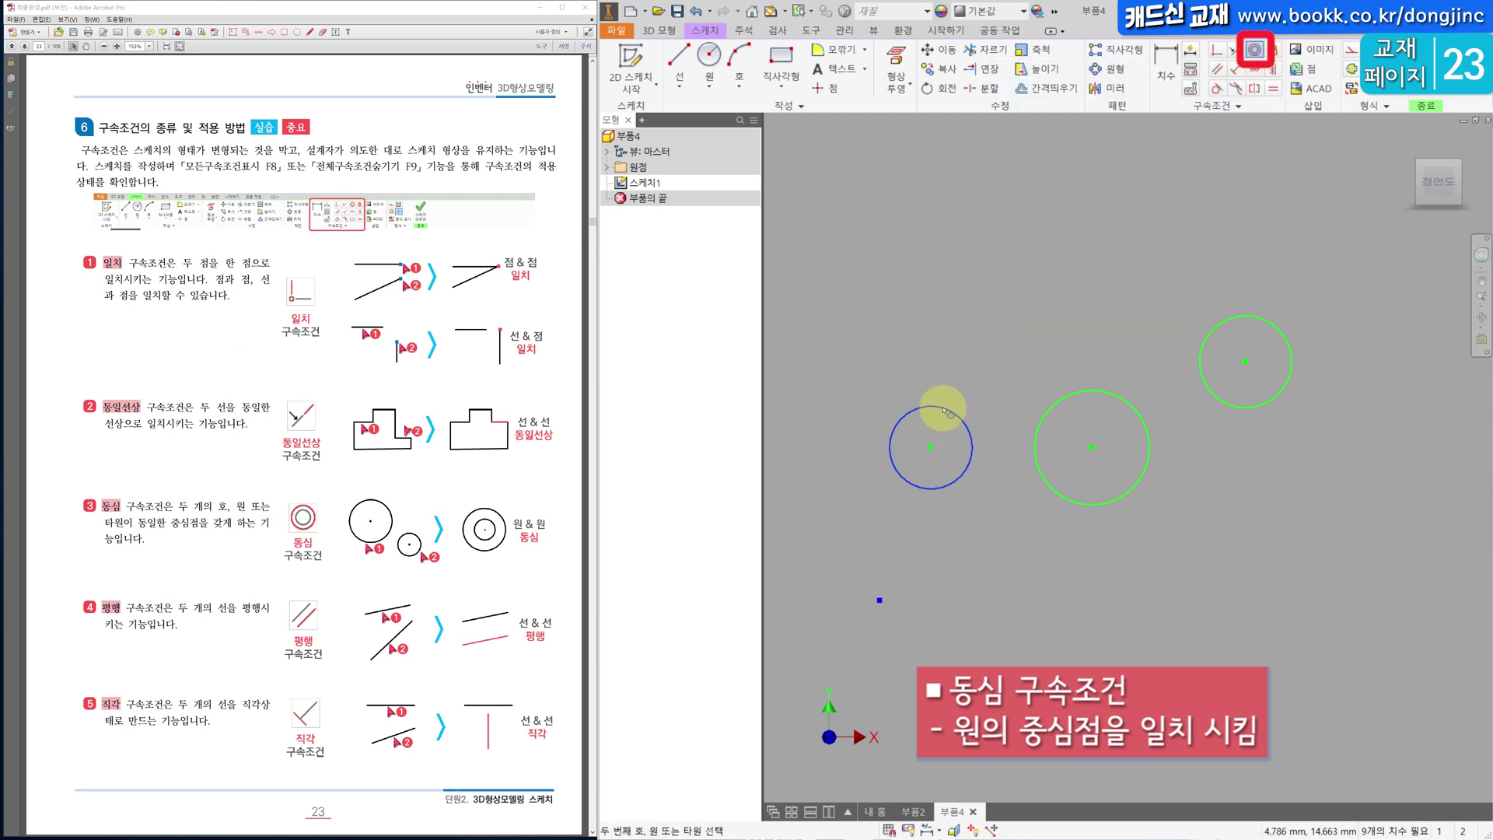
{"action": "left_click", "coordinate": [1080, 396]}
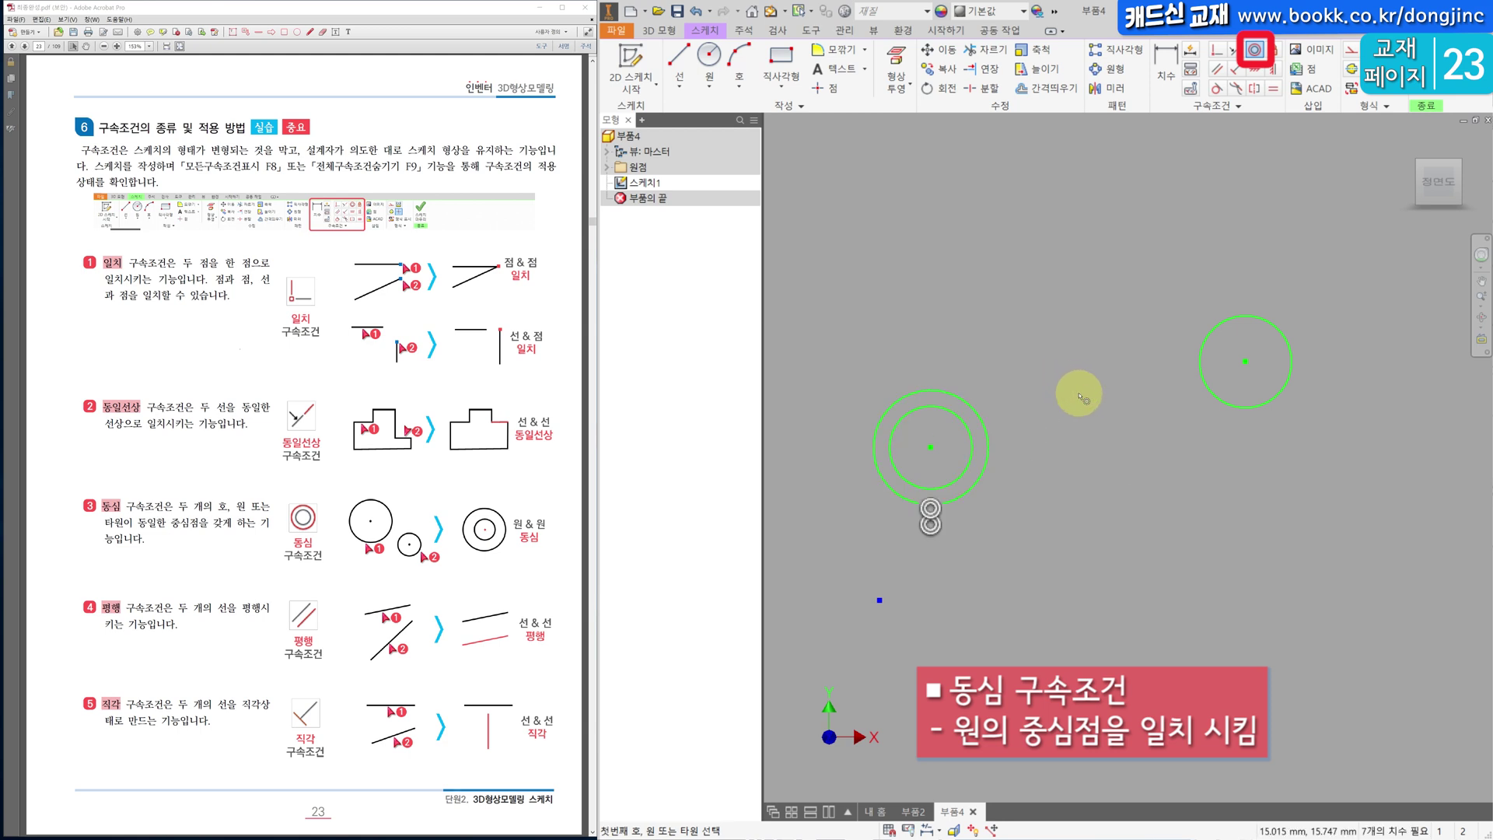
{"action": "left_click", "coordinate": [1204, 350]}
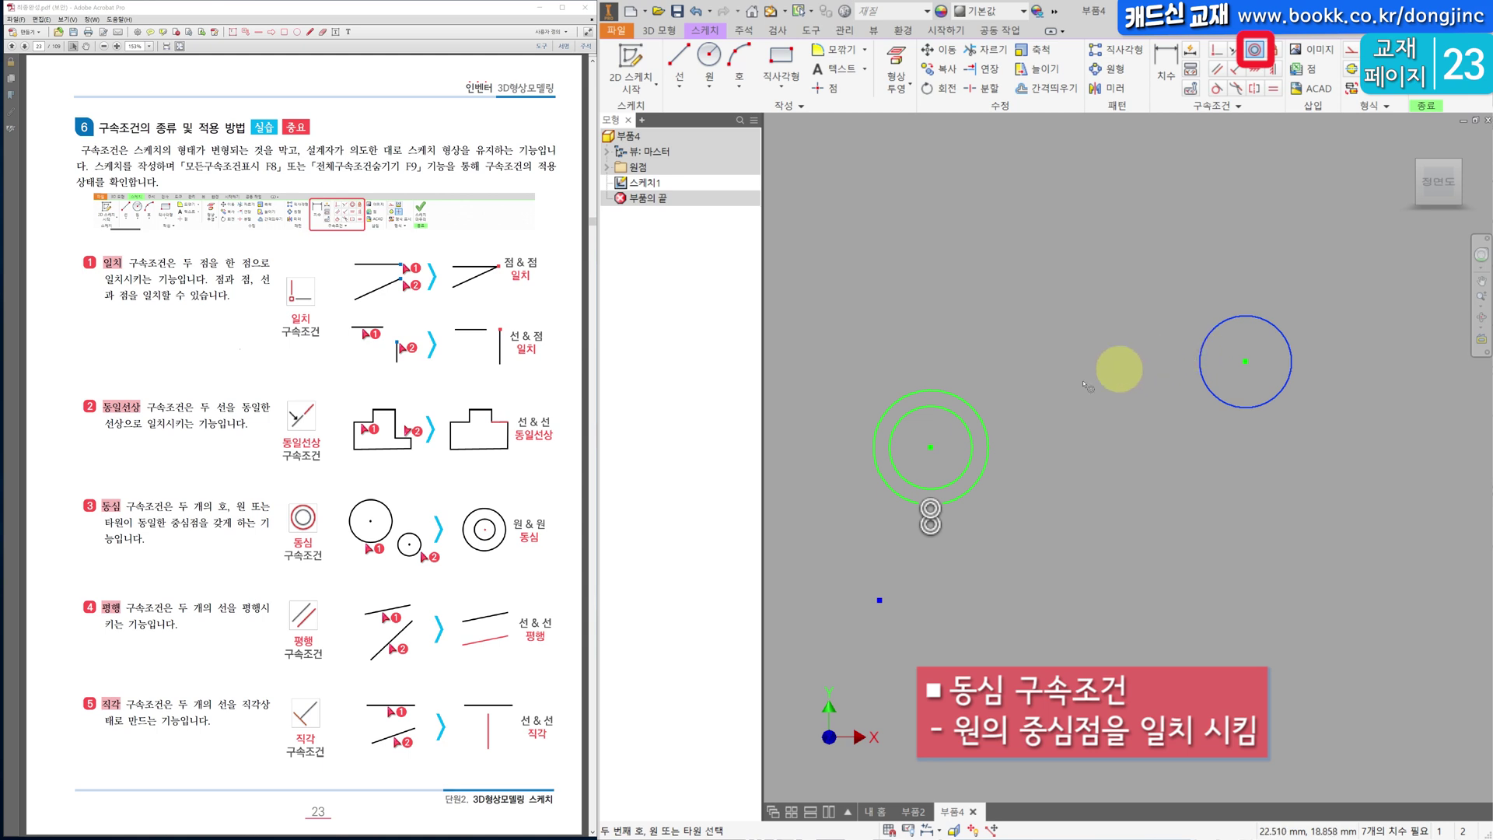
{"action": "left_click", "coordinate": [966, 403]}
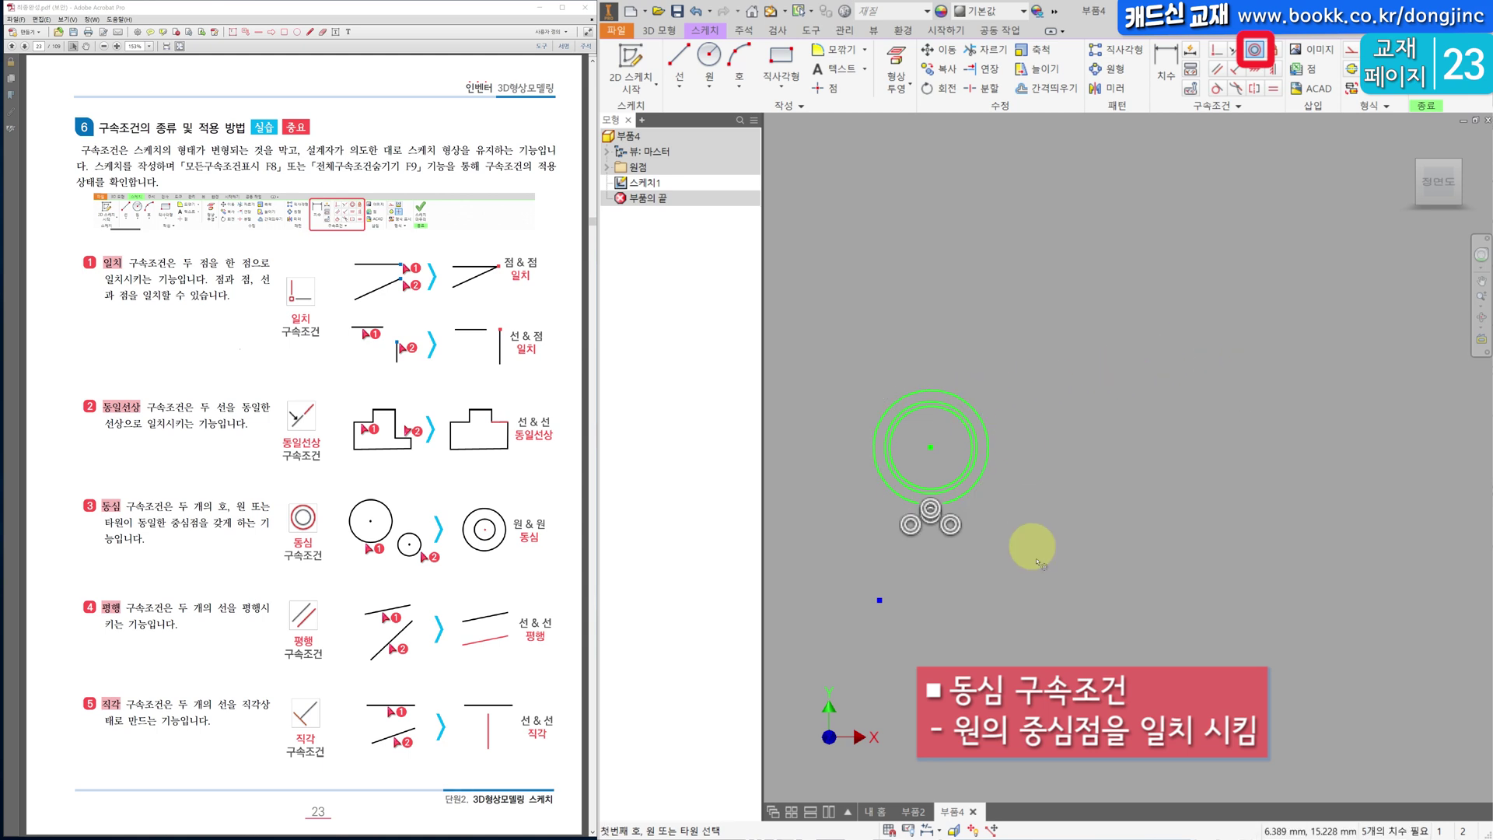
{"action": "key", "text": "Escape"}
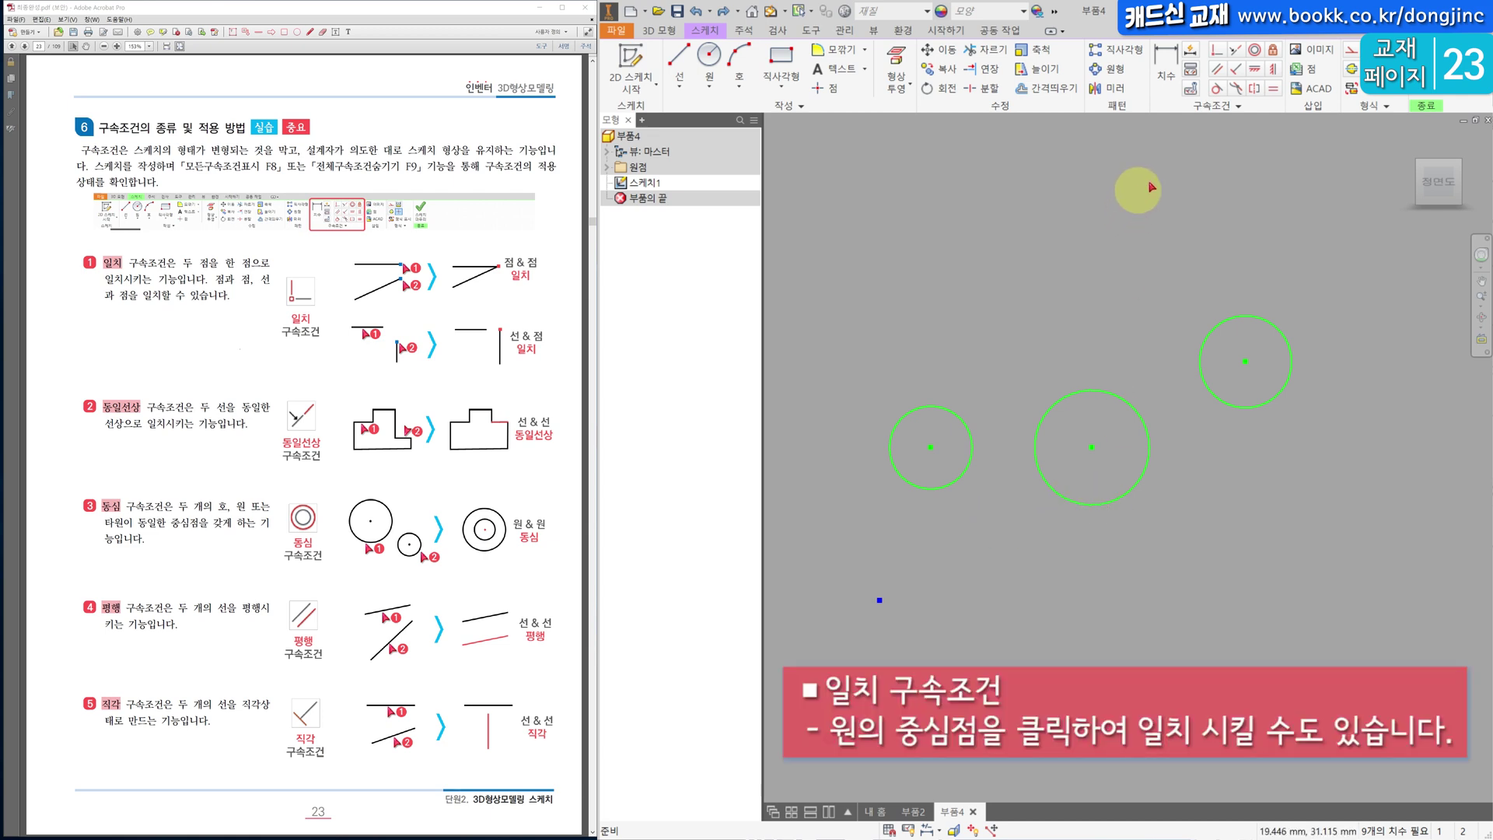
Apply coincident constraints between the leftmost circle's center point and the center points of the other two circles.
{"action": "left_click", "coordinate": [1218, 52]}
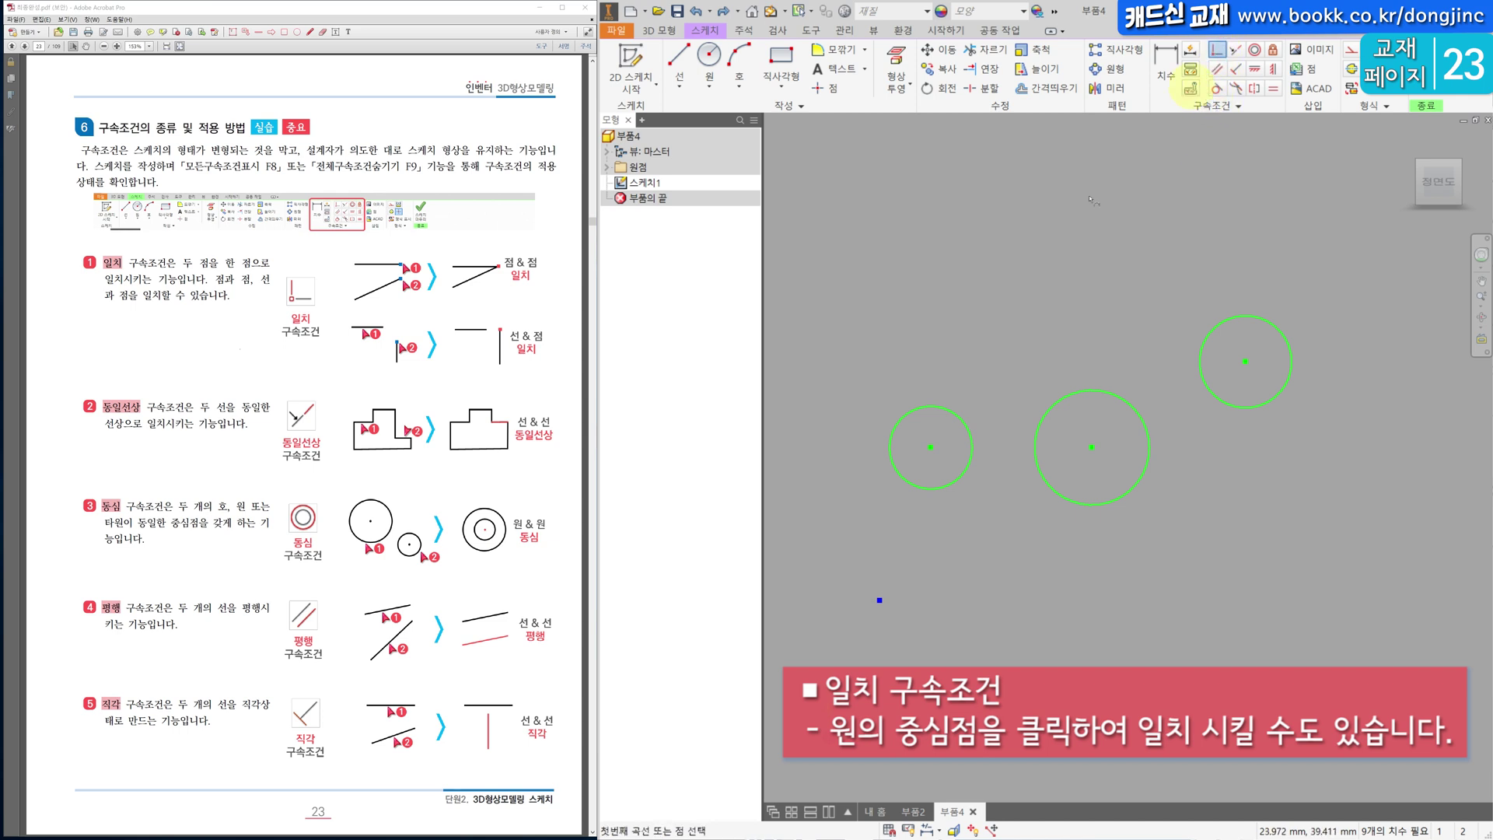
{"action": "left_click", "coordinate": [931, 449]}
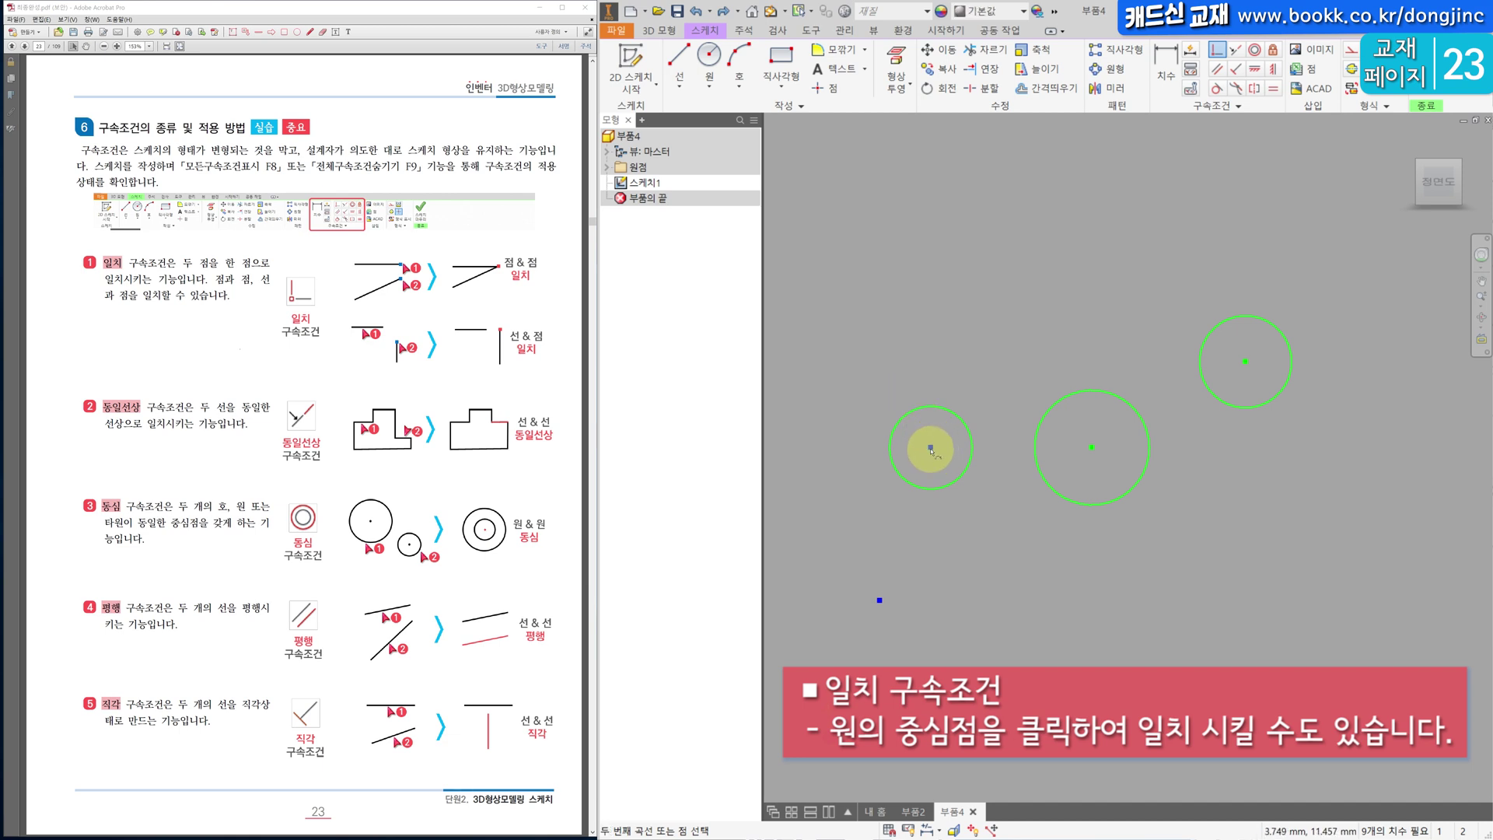
{"action": "left_click", "coordinate": [1091, 448]}
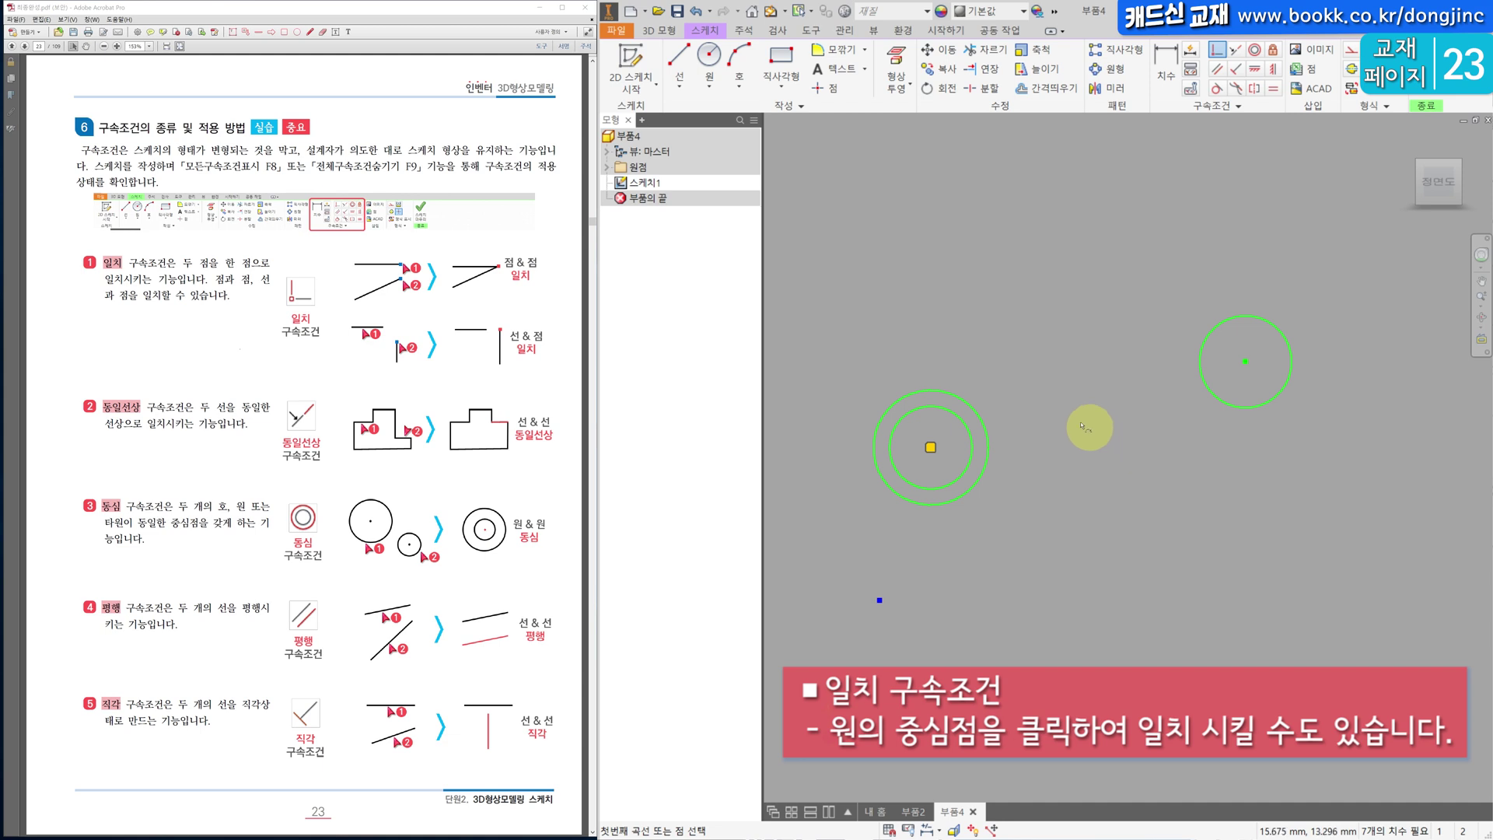
{"action": "left_click", "coordinate": [1244, 362]}
{"action": "left_click", "coordinate": [930, 447]}
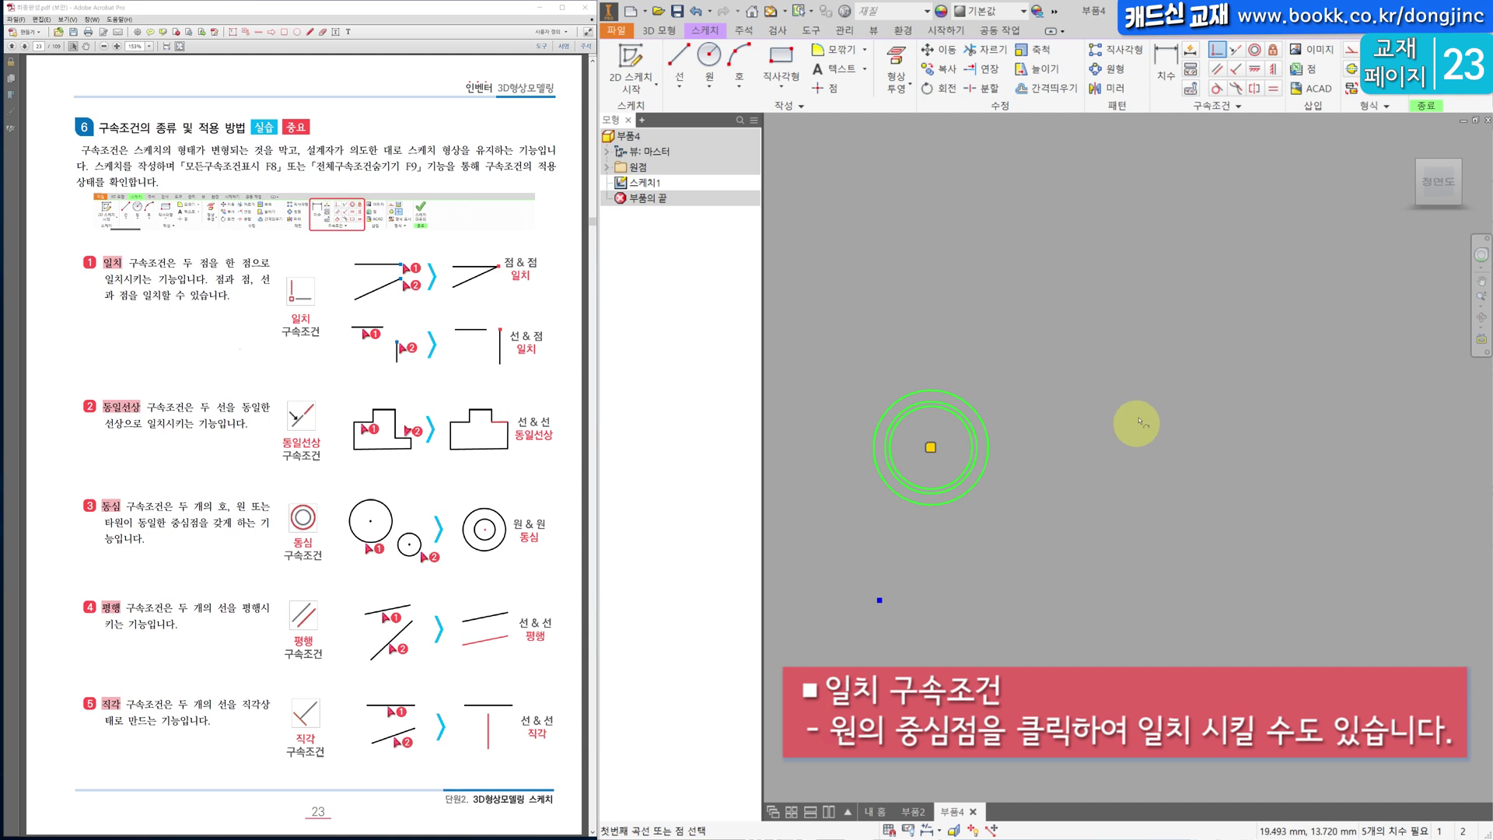
{"action": "key", "text": "Escape"}
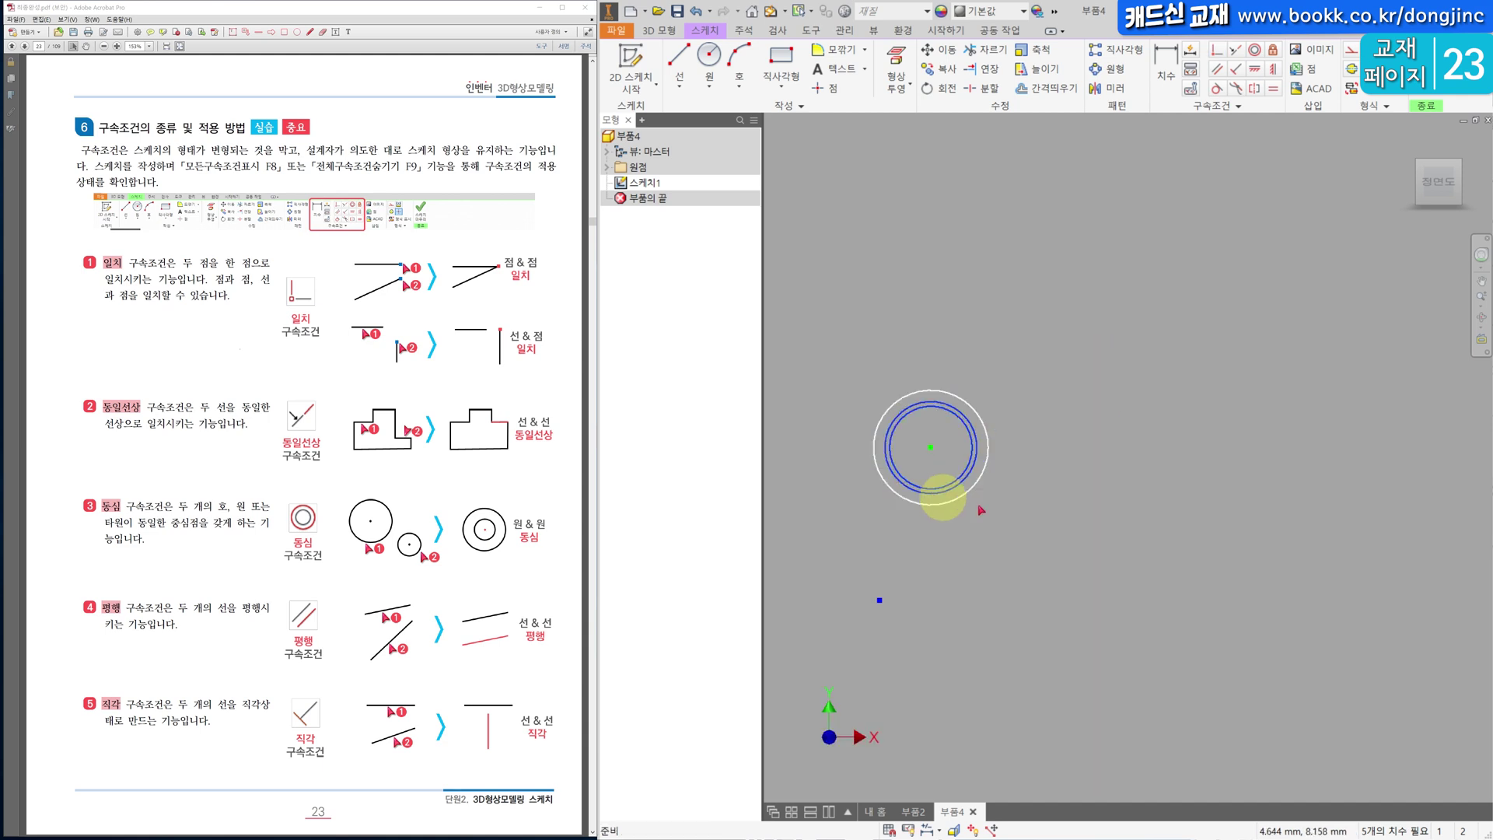
Delete the three circles and draw a line sloping up to the right with a longer horizontal line below it.
{"action": "key", "text": "Delete"}
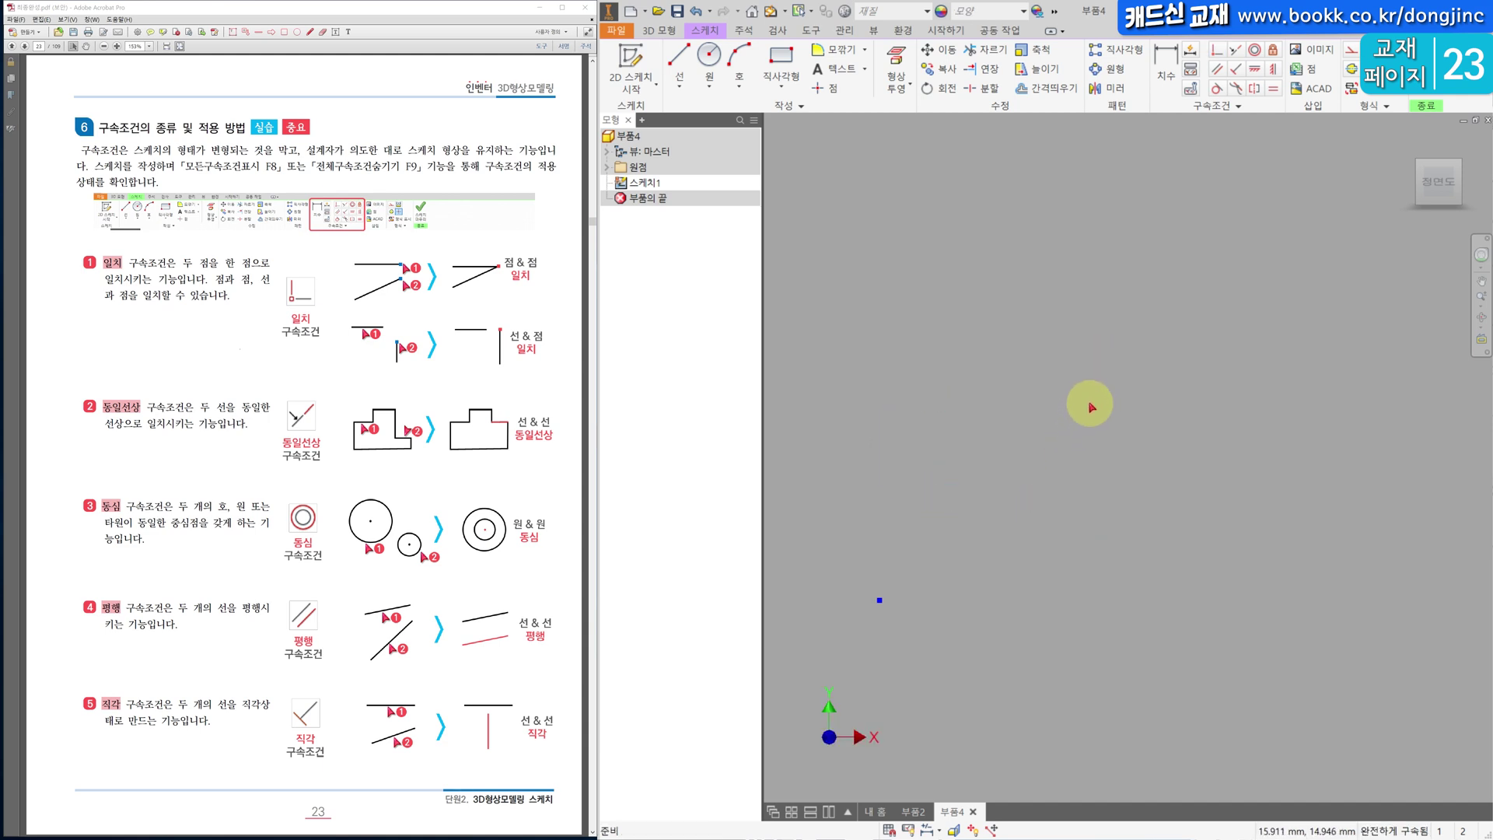
{"action": "left_click", "coordinate": [678, 66]}
{"action": "left_click", "coordinate": [1064, 279]}
{"action": "double_click", "coordinate": [924, 386]}
{"action": "left_click", "coordinate": [932, 476]}
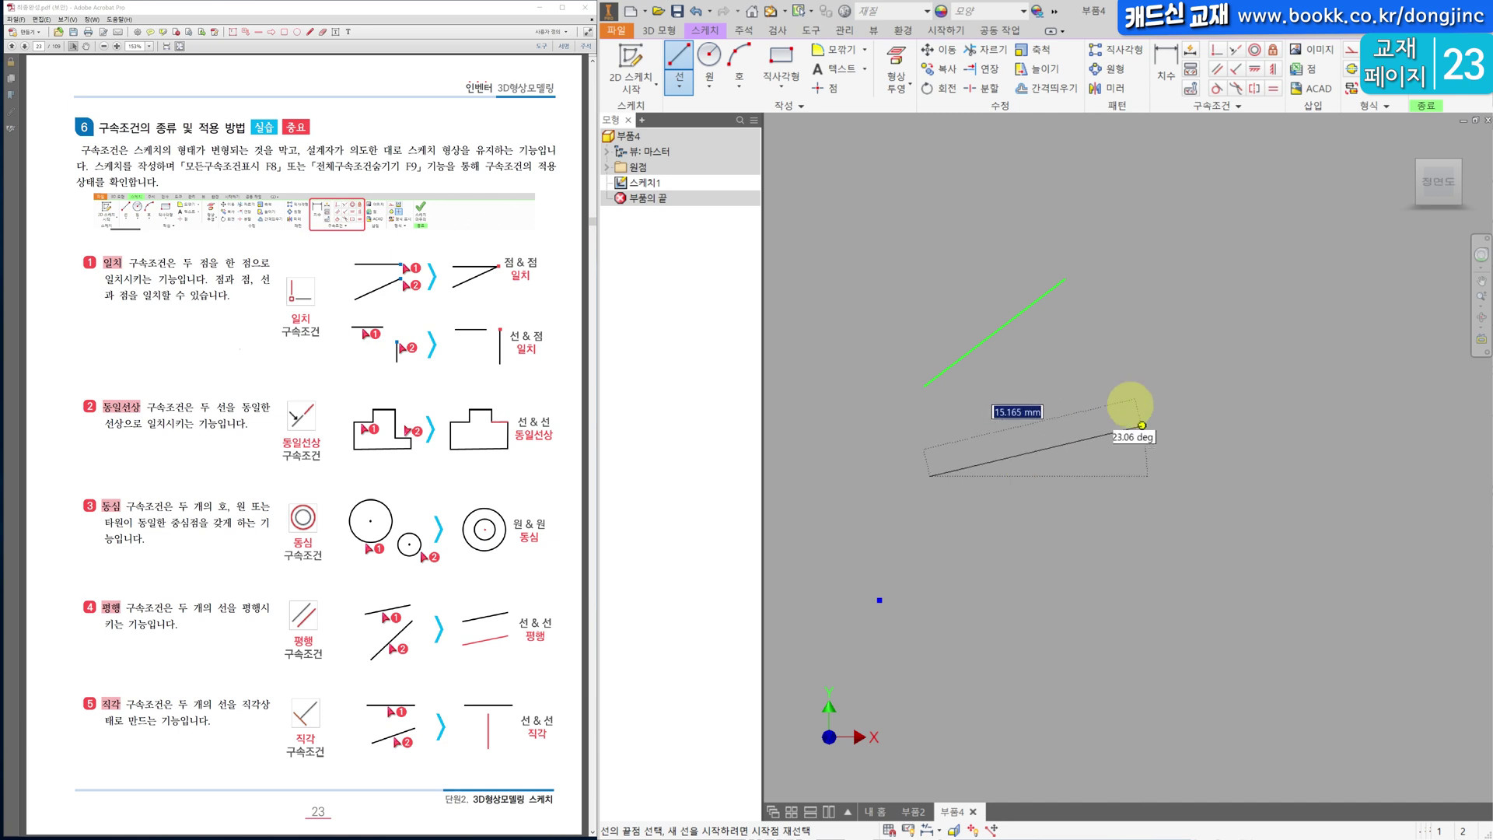
{"action": "double_click", "coordinate": [1166, 476]}
{"action": "key", "text": "Escape"}
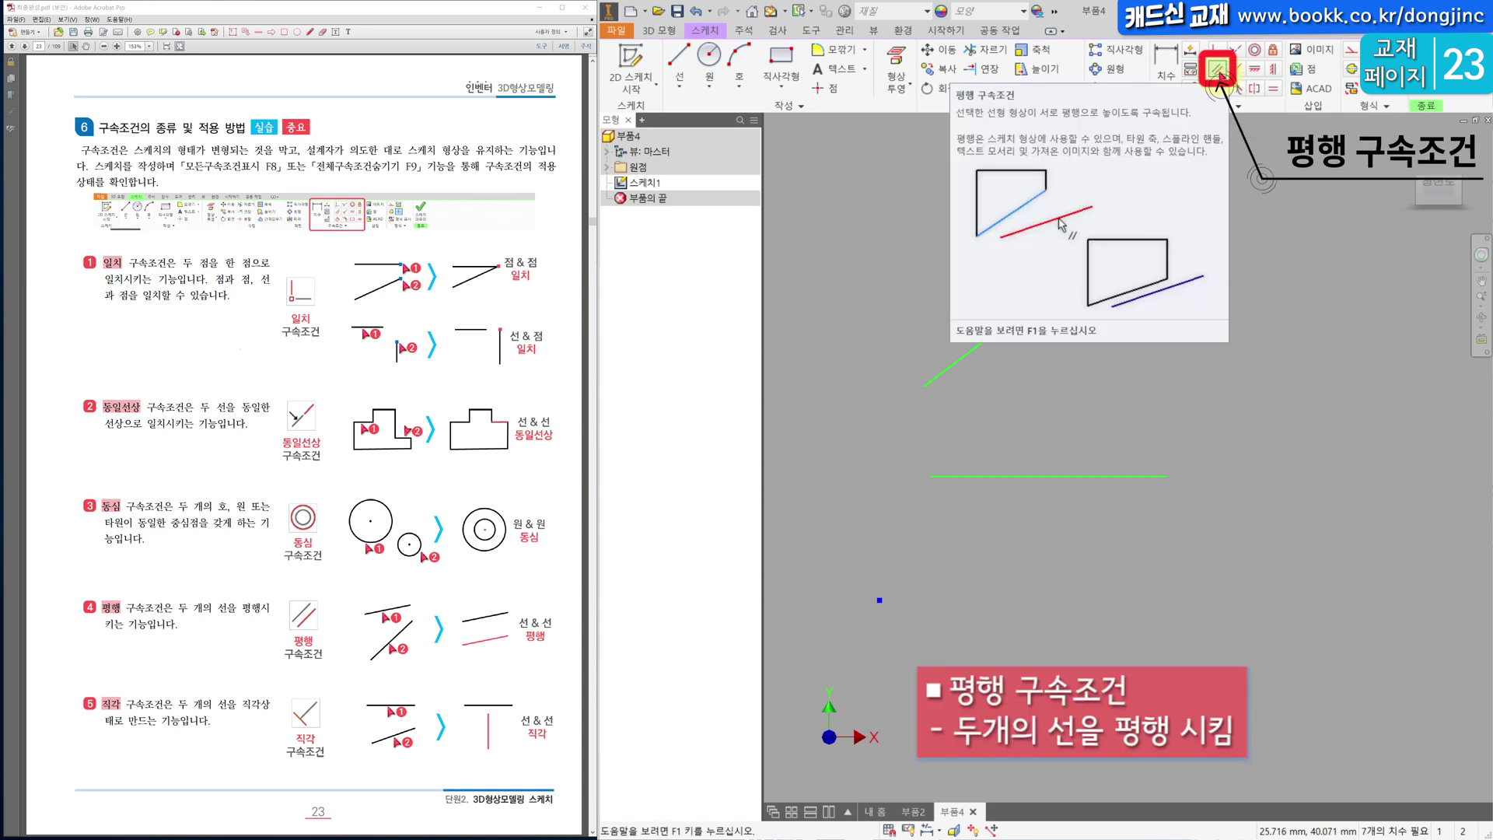
Apply a parallel constraint between the sloped line and the horizontal line below it.
{"action": "left_click", "coordinate": [1218, 74]}
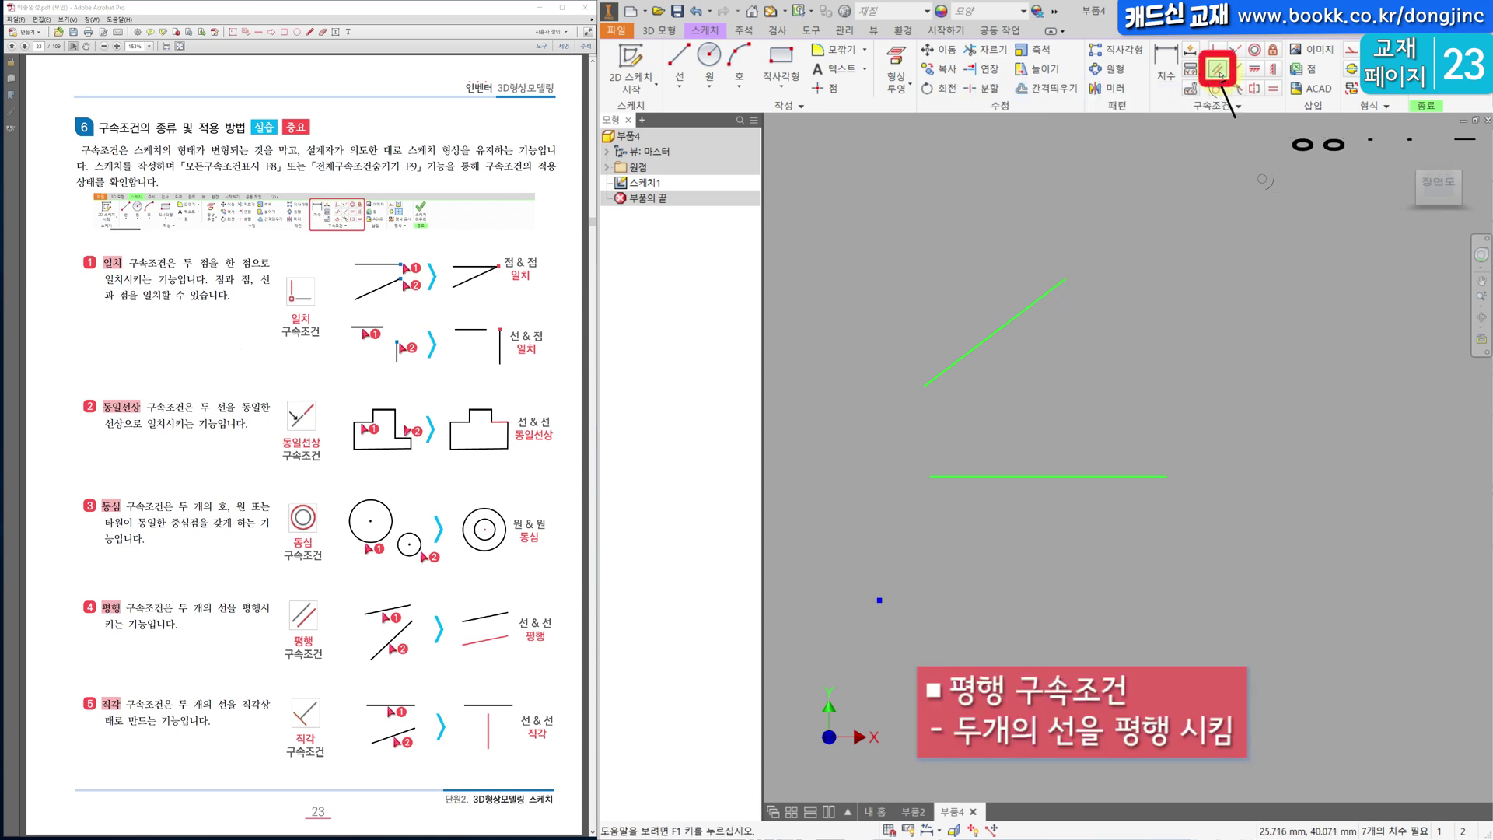
{"action": "left_click", "coordinate": [1026, 314]}
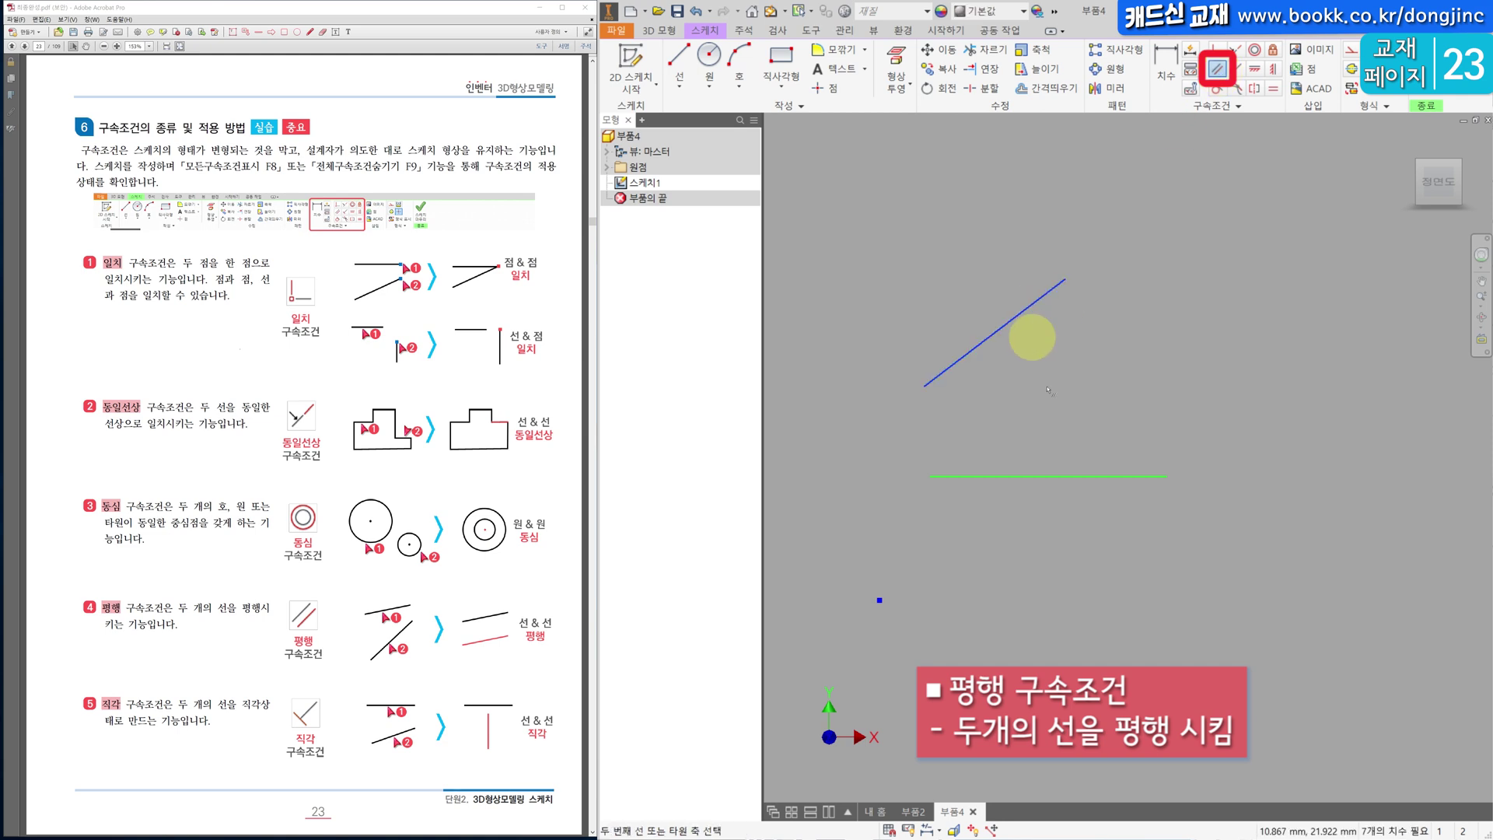
{"action": "left_click", "coordinate": [1054, 476]}
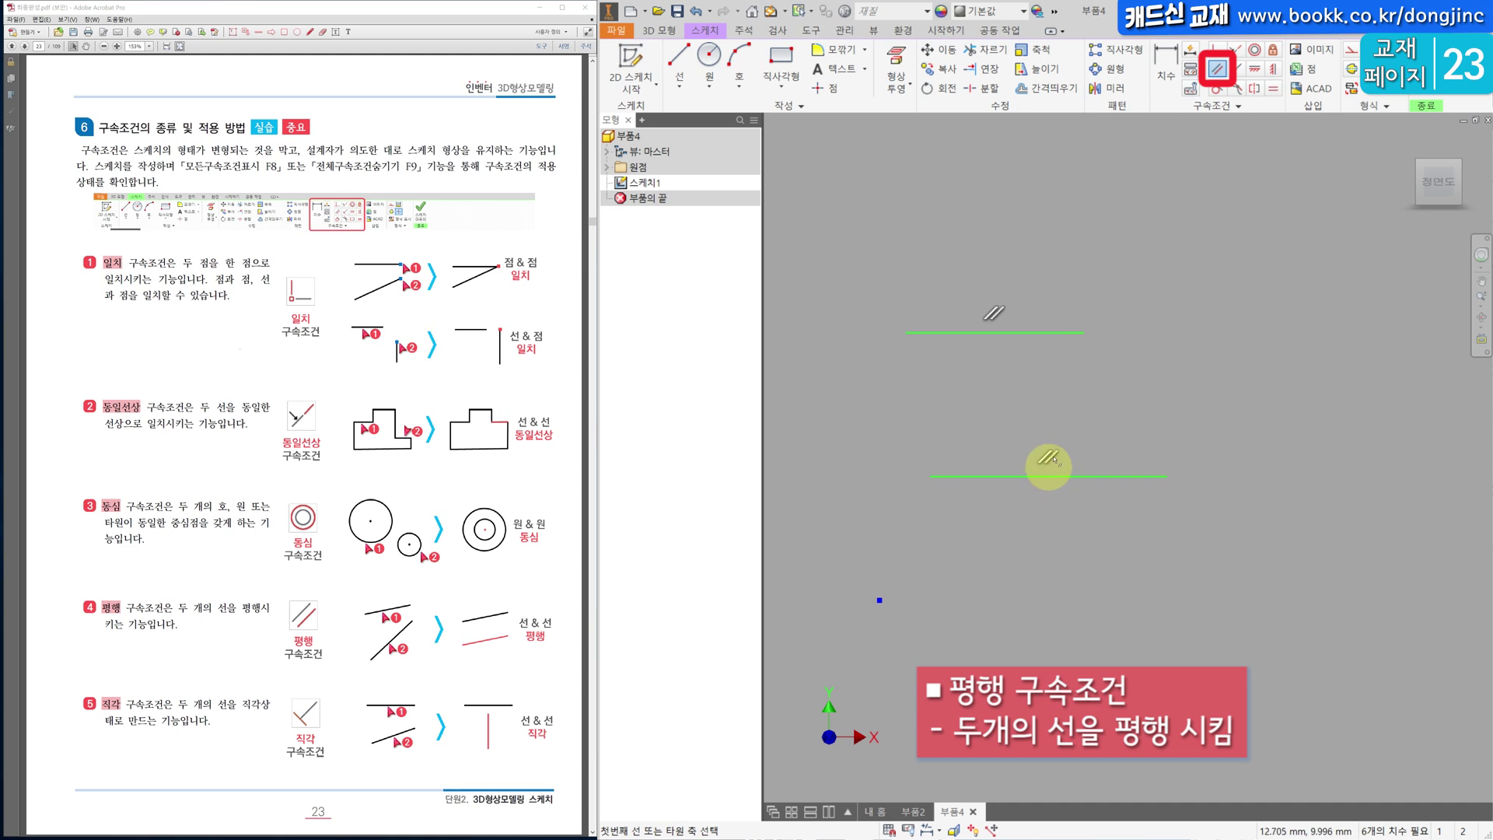
{"action": "middle_click_drag", "start_coordinate": [1168, 422], "coordinate": [1067, 427]}
{"action": "key", "text": "Escape"}
Delete the two parallel lines and draw a gently sloped line with a separate, nearly vertical line below it.
{"action": "left_click_drag", "start_coordinate": [1085, 292], "coordinate": [896, 527]}
{"action": "key", "text": "Delete"}
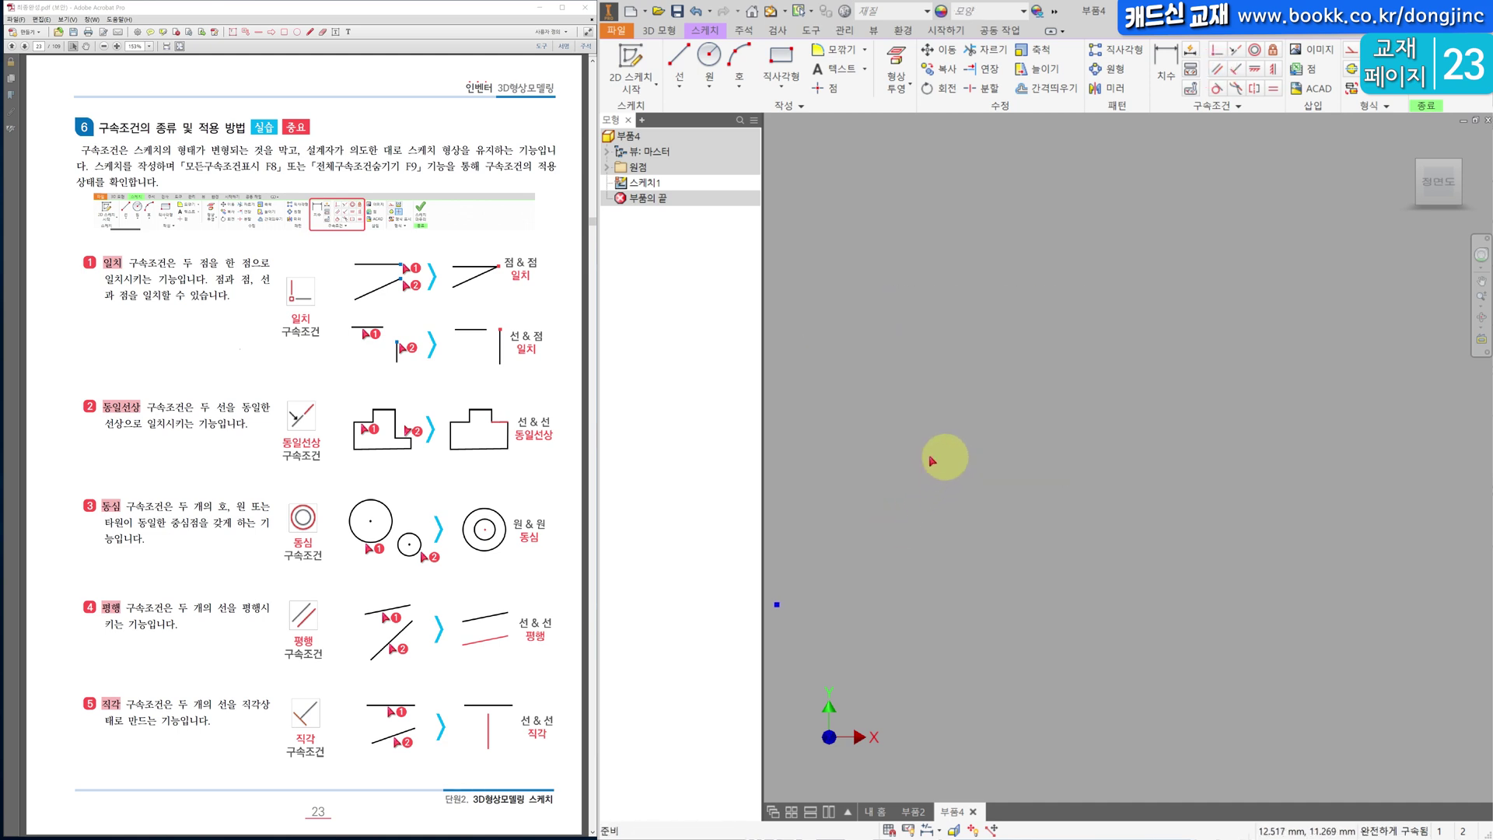
{"action": "left_click", "coordinate": [674, 62]}
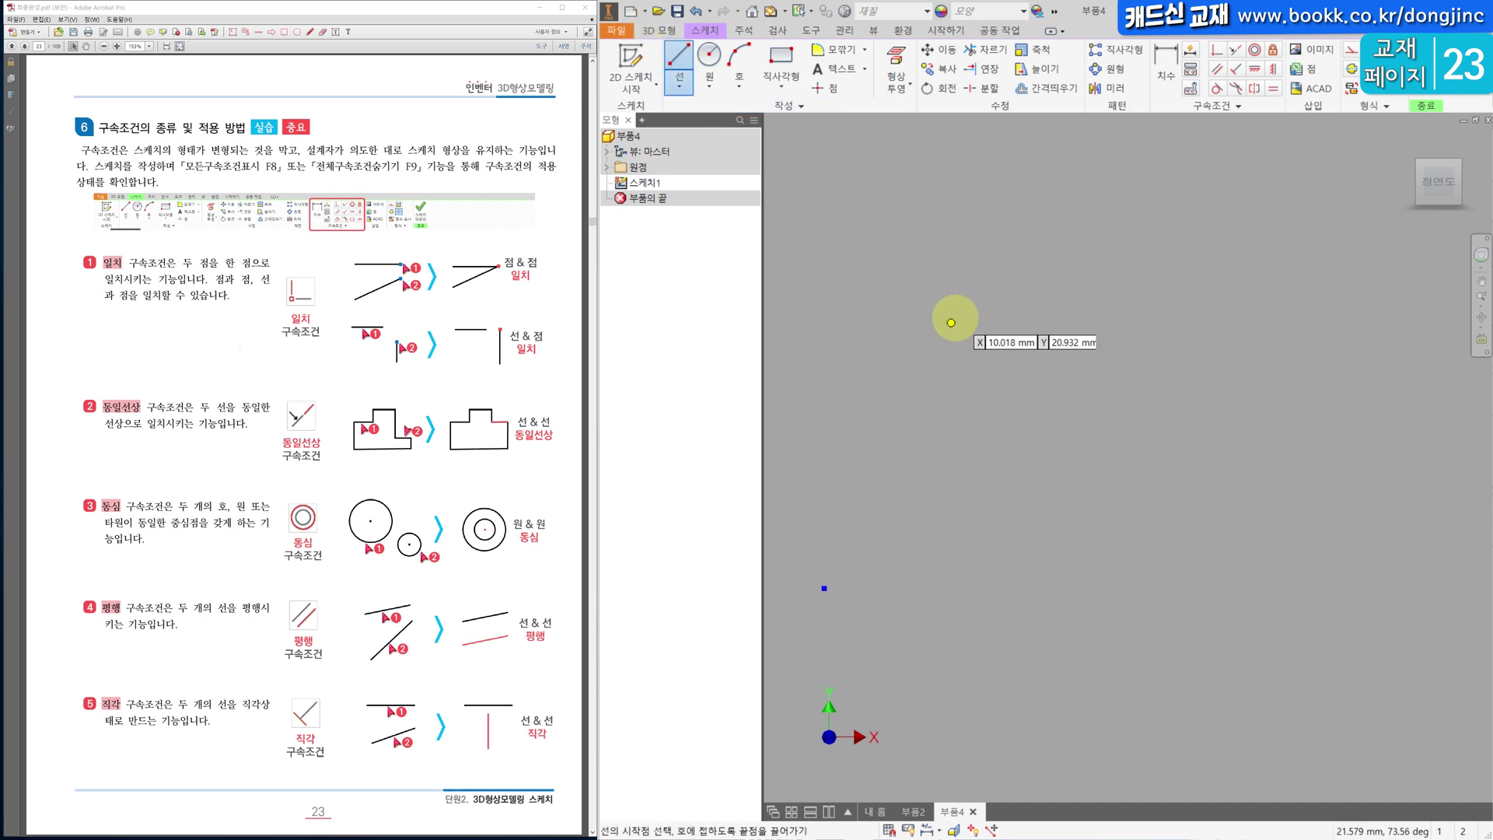
{"action": "left_click", "coordinate": [900, 358]}
{"action": "left_click", "coordinate": [1076, 317]}
{"action": "key", "text": "Escape"}
{"action": "left_click", "coordinate": [1005, 412]}
{"action": "left_click", "coordinate": [987, 549]}
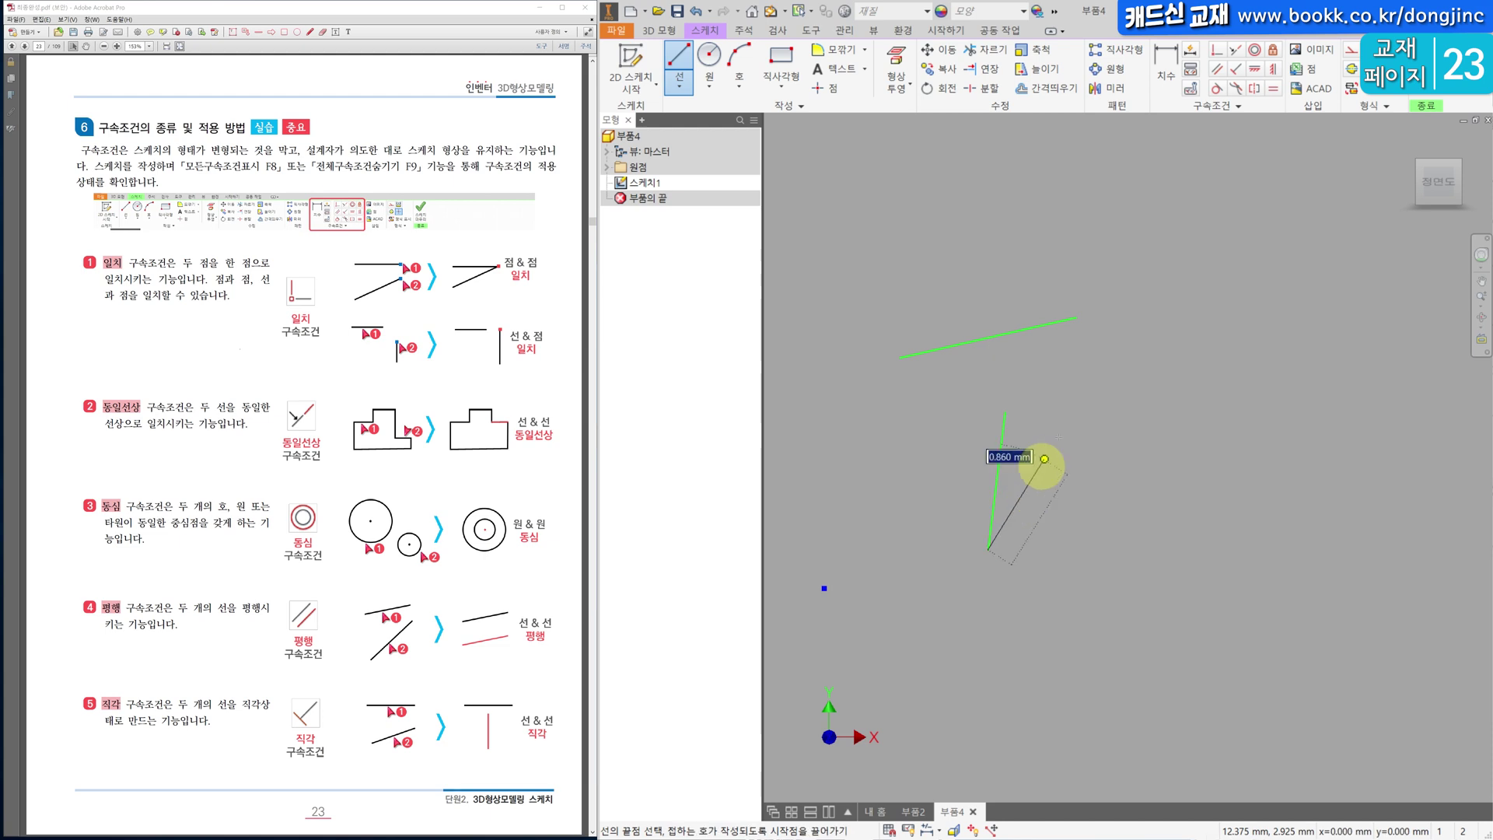
{"action": "key", "text": "Escape"}
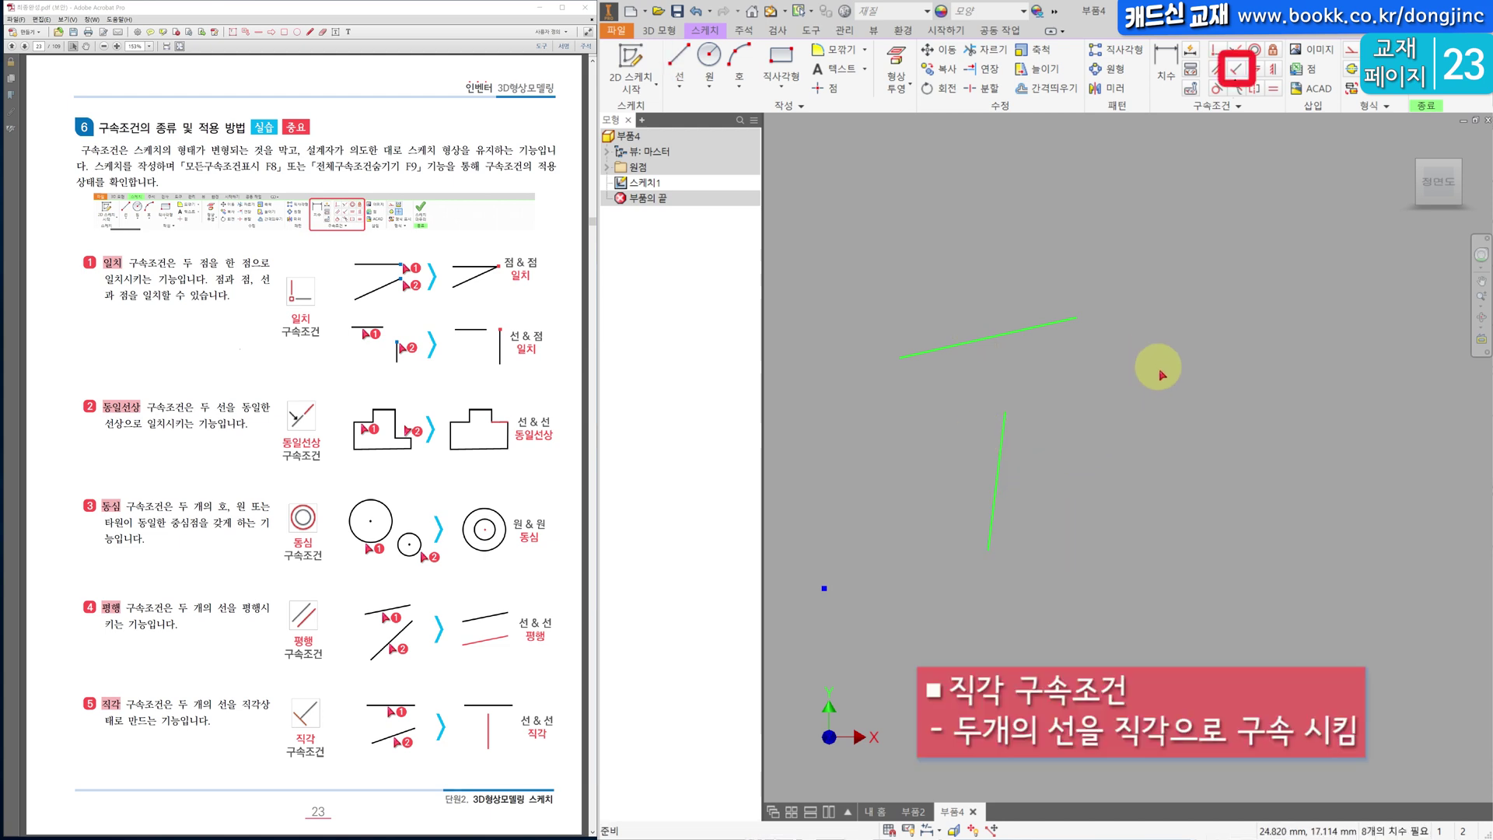
Apply a perpendicular constraint between the gently sloped line and the nearly vertical line below it.
{"action": "left_click", "coordinate": [1241, 70]}
{"action": "left_click", "coordinate": [1024, 333]}
{"action": "left_click", "coordinate": [1025, 332]}
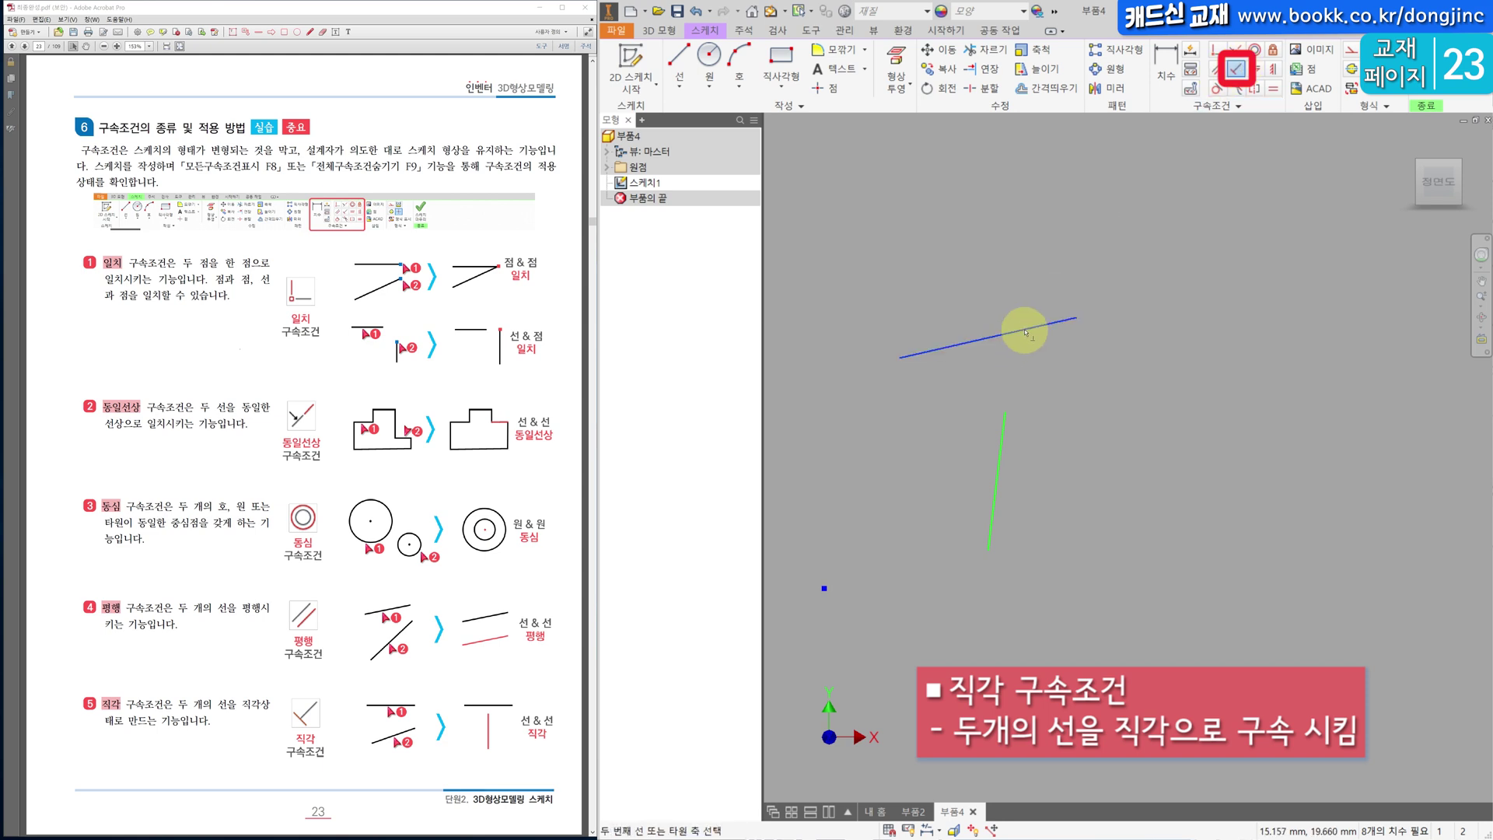
{"action": "left_click", "coordinate": [1002, 433]}
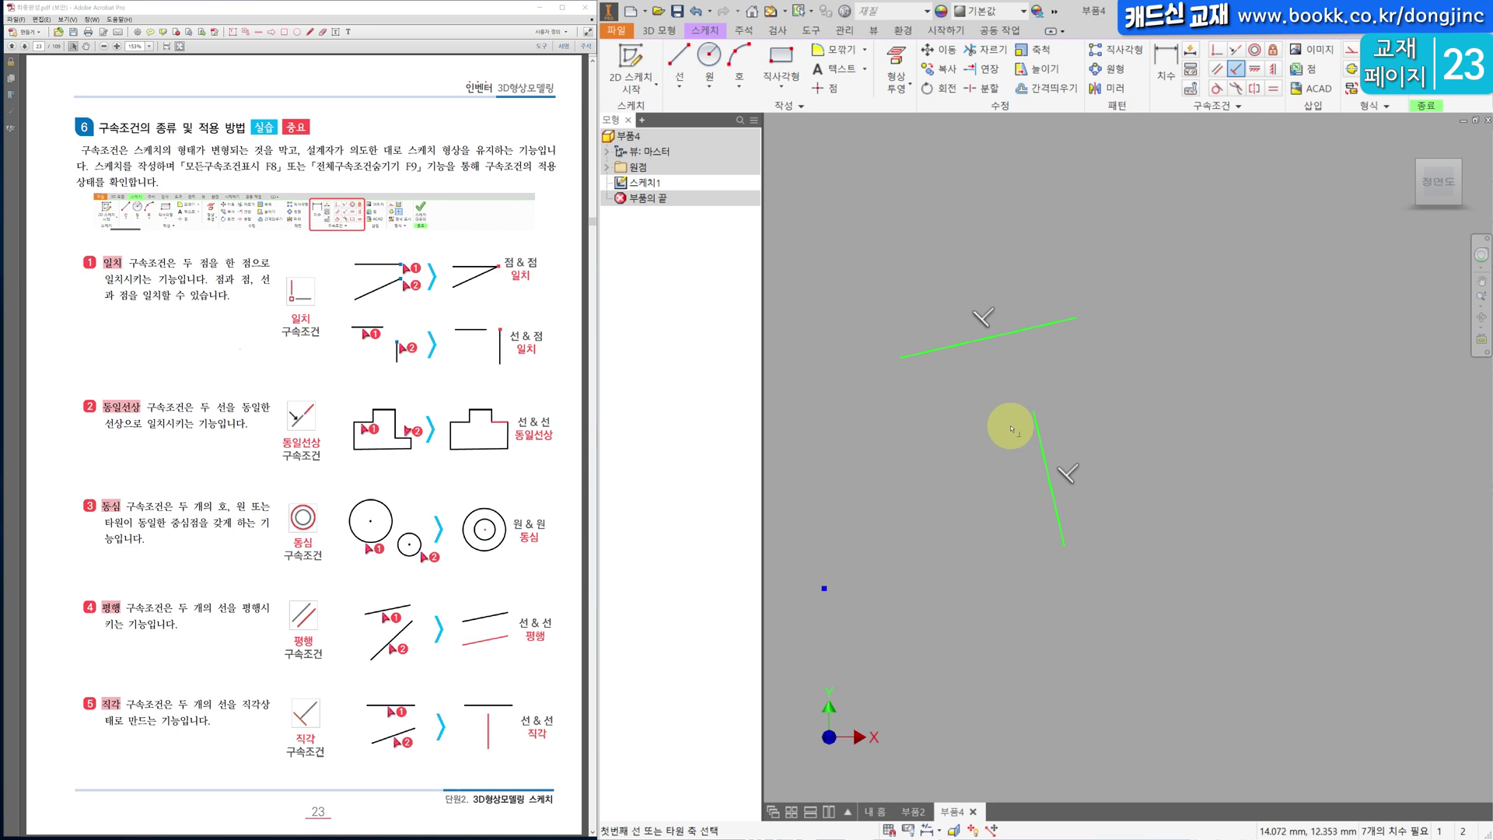
{"action": "key", "text": "Escape"}
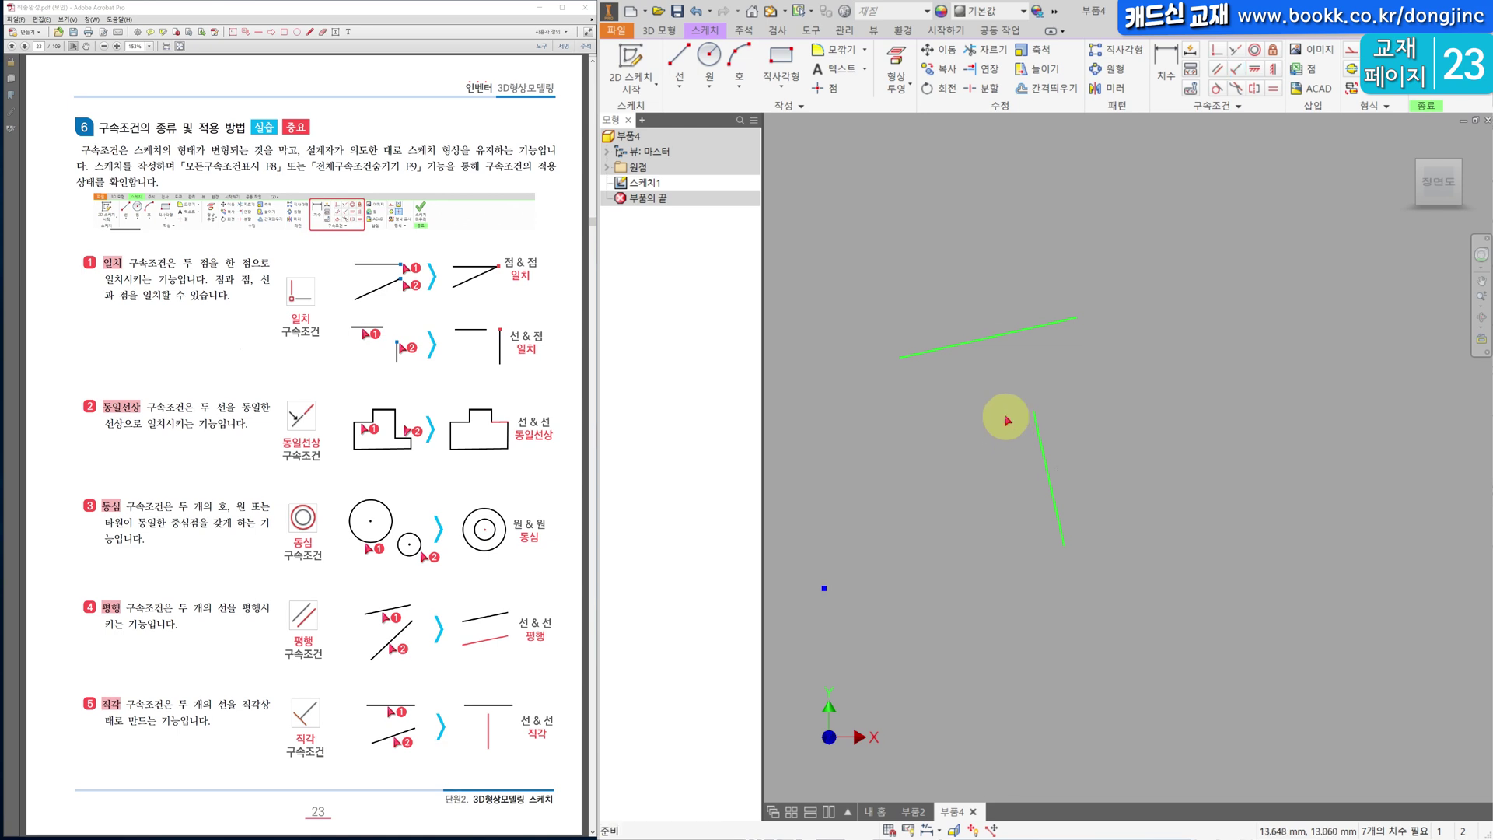
{"action": "mouse_move", "coordinate": [967, 337]}
{"action": "left_mouse_down"}
{"action": "mouse_move", "coordinate": [1033, 415]}
{"action": "mouse_move", "coordinate": [982, 383]}
{"action": "mouse_move", "coordinate": [979, 340]}
{"action": "left_mouse_up"}
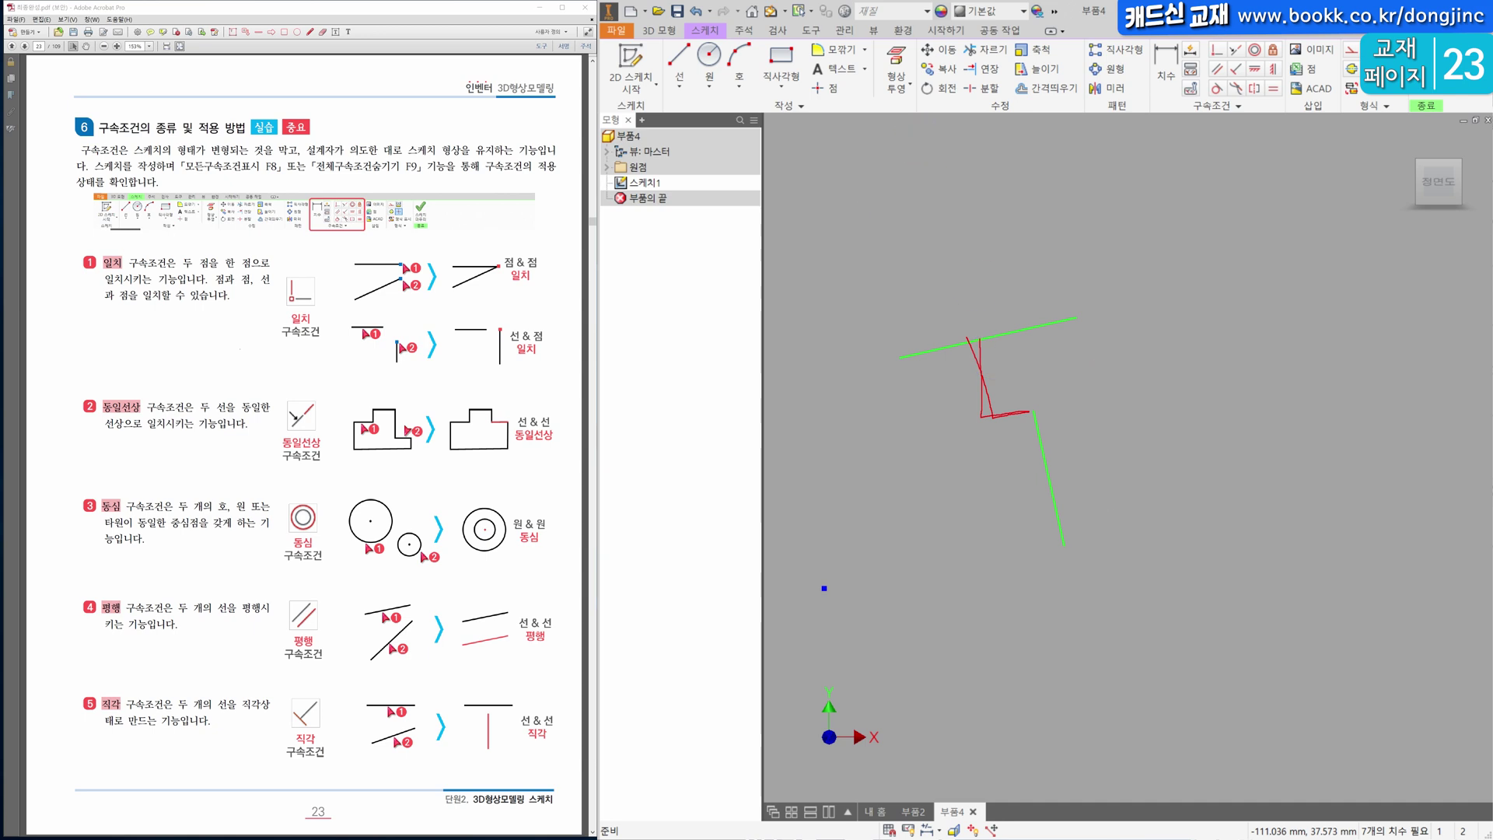
{"action": "key", "text": "Escape"}
Delete both lines and draw a line rising about 13 mm at about 28°, with a second line above it sloping gently down to the right.
{"action": "scroll", "coordinate": [524, 517], "scroll_direction": "down", "scroll_amount": 1}
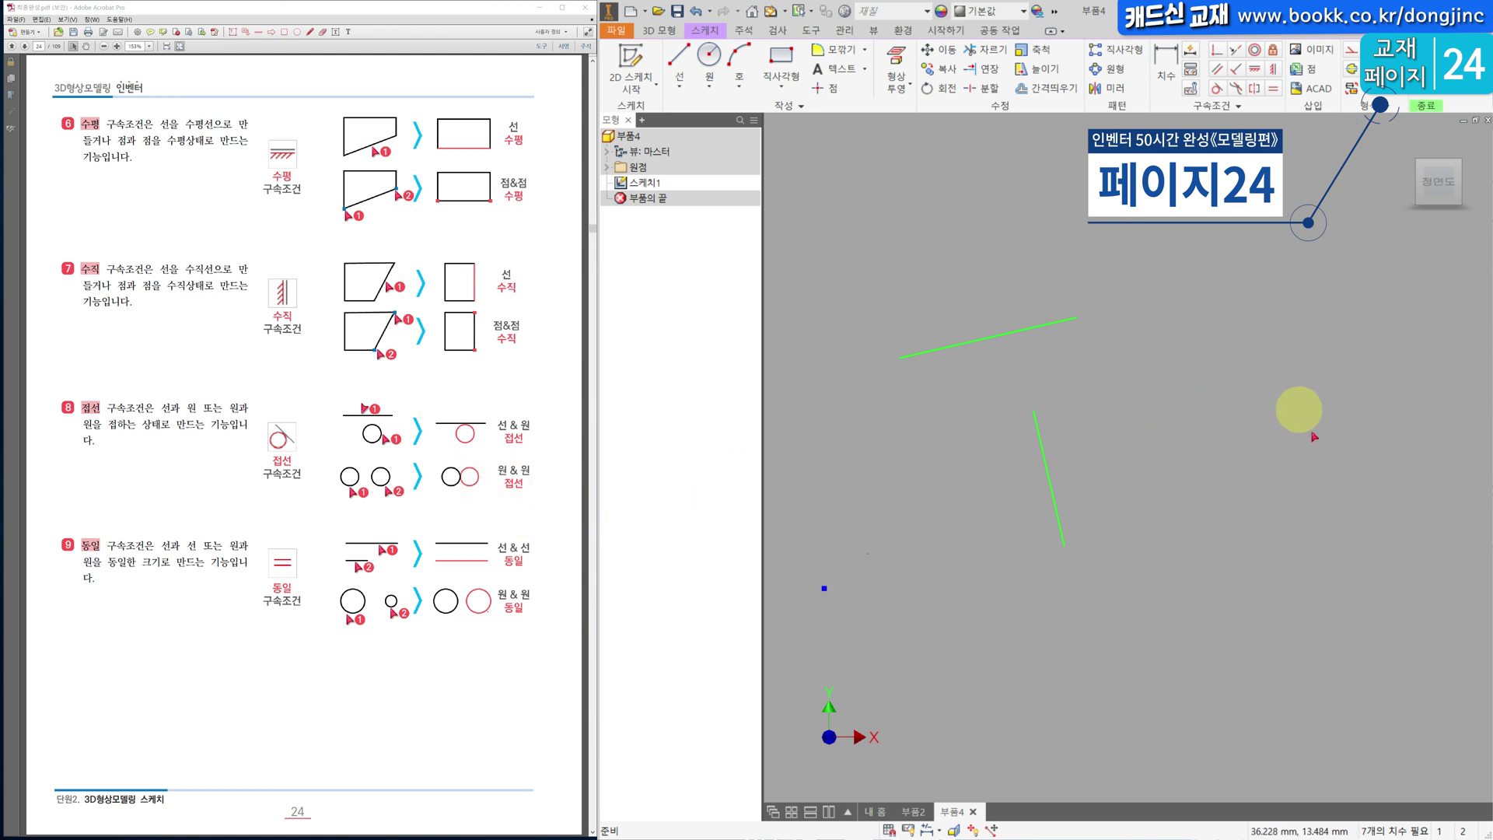
{"action": "left_click_drag", "start_coordinate": [1267, 623], "coordinate": [946, 291]}
{"action": "key", "text": "Delete"}
{"action": "left_click", "coordinate": [679, 63]}
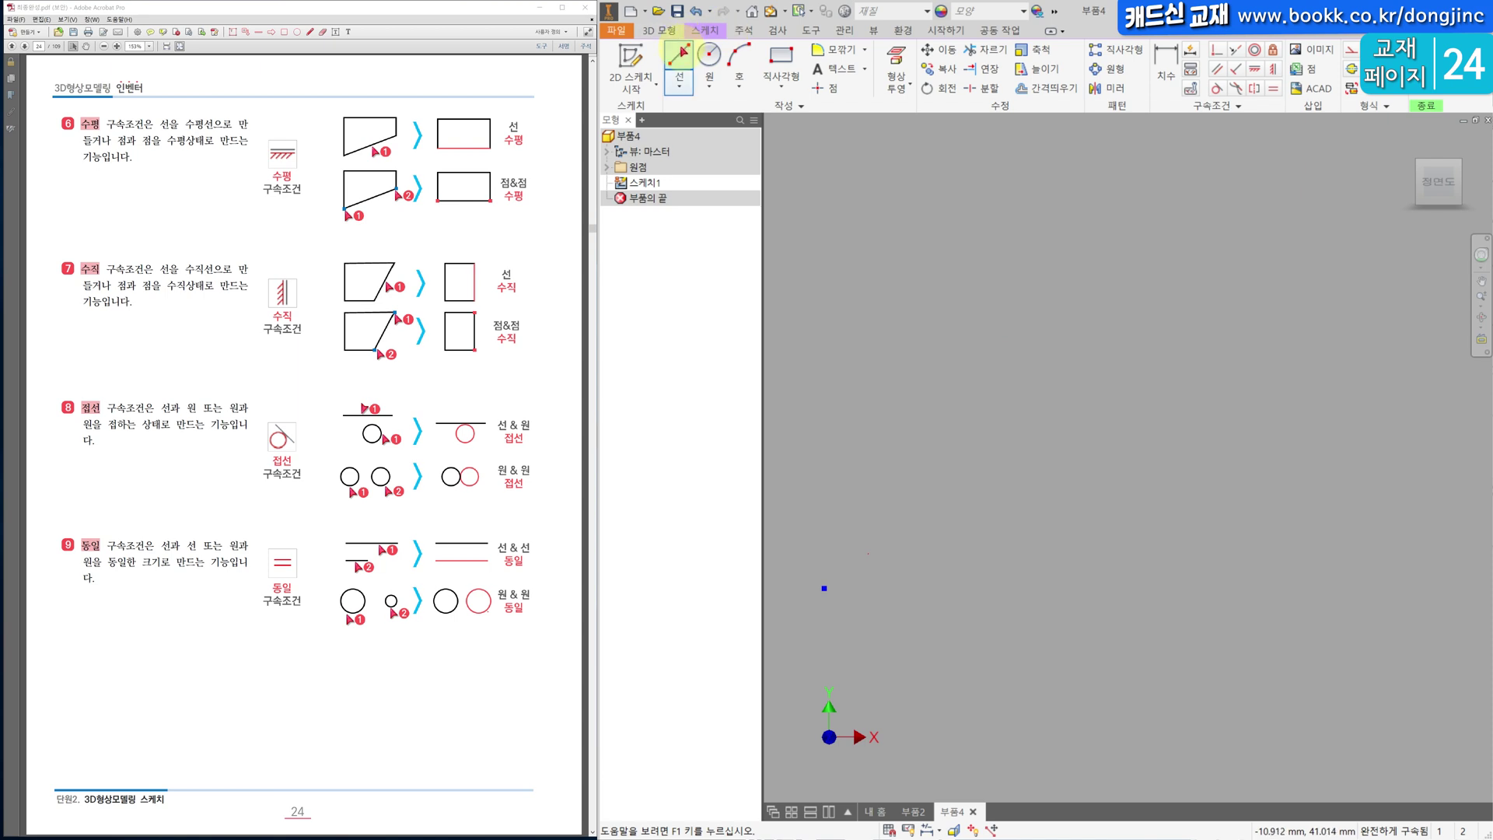
{"action": "left_click", "coordinate": [930, 425]}
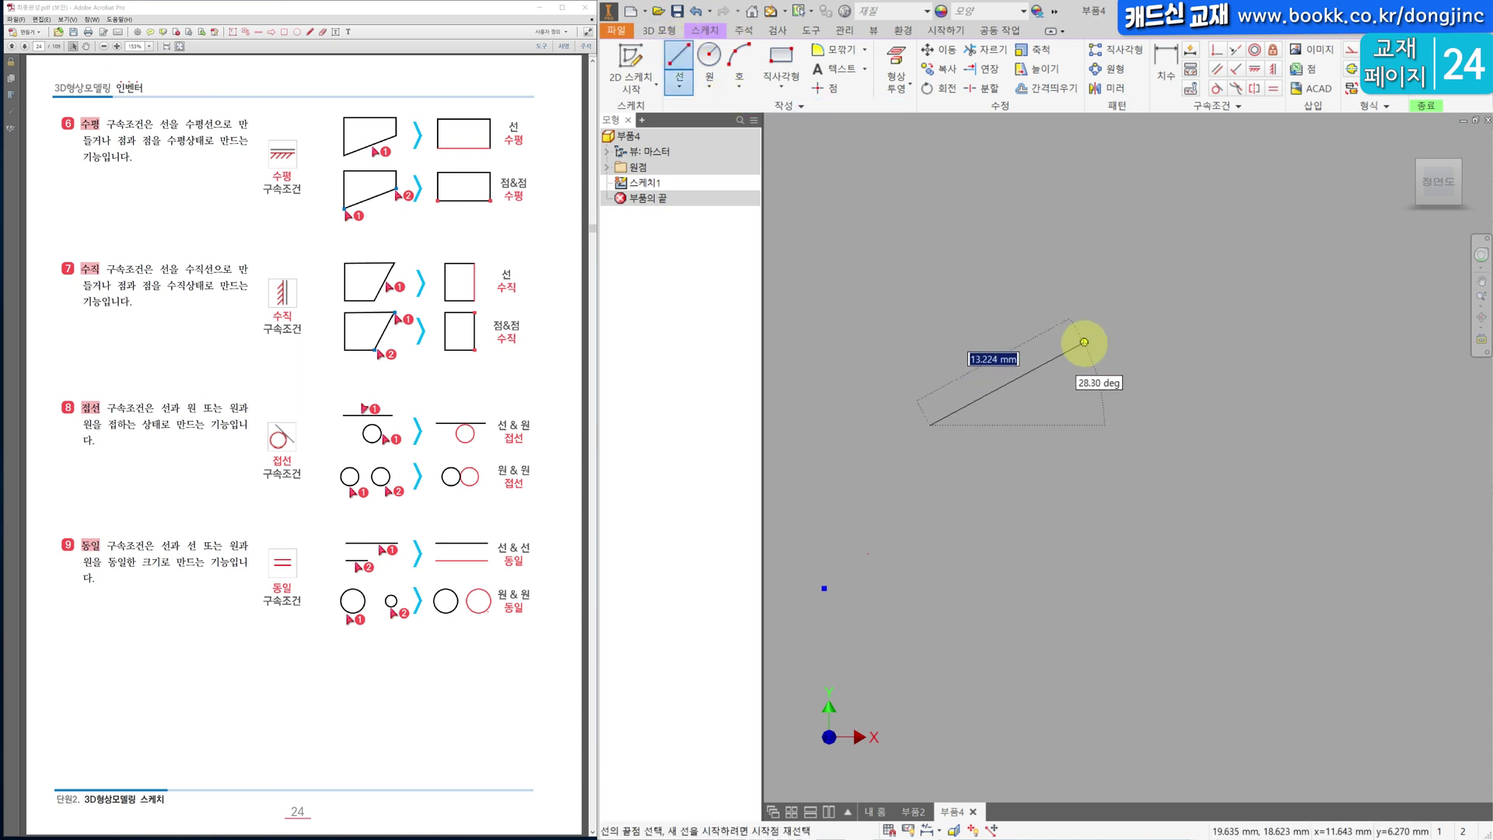
{"action": "double_click", "coordinate": [1084, 342]}
{"action": "key", "text": "Escape"}
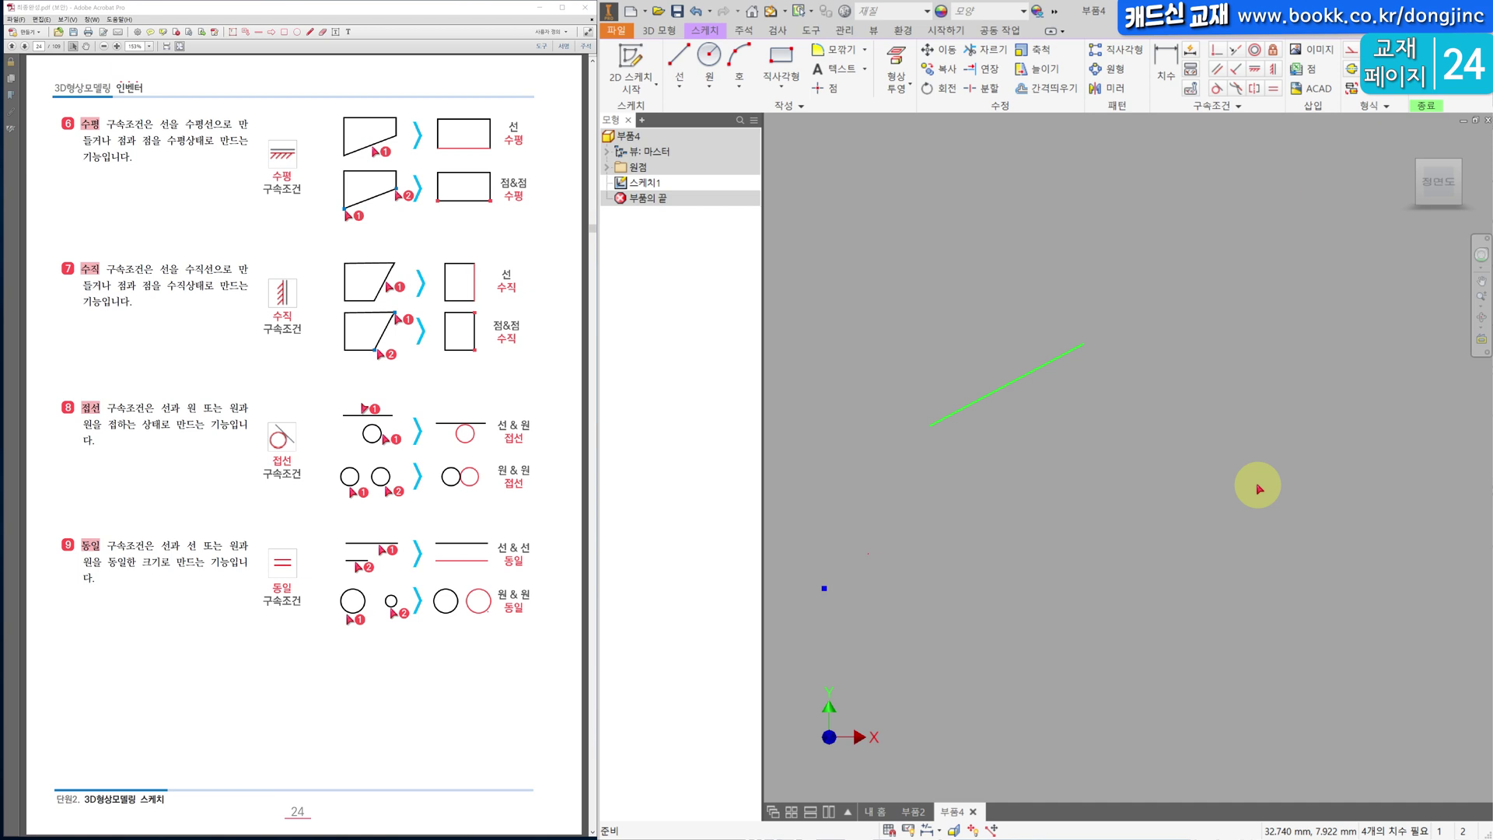
{"action": "left_click", "coordinate": [679, 58]}
{"action": "left_click", "coordinate": [950, 192]}
{"action": "left_click", "coordinate": [1116, 231]}
{"action": "key", "text": "Escape"}
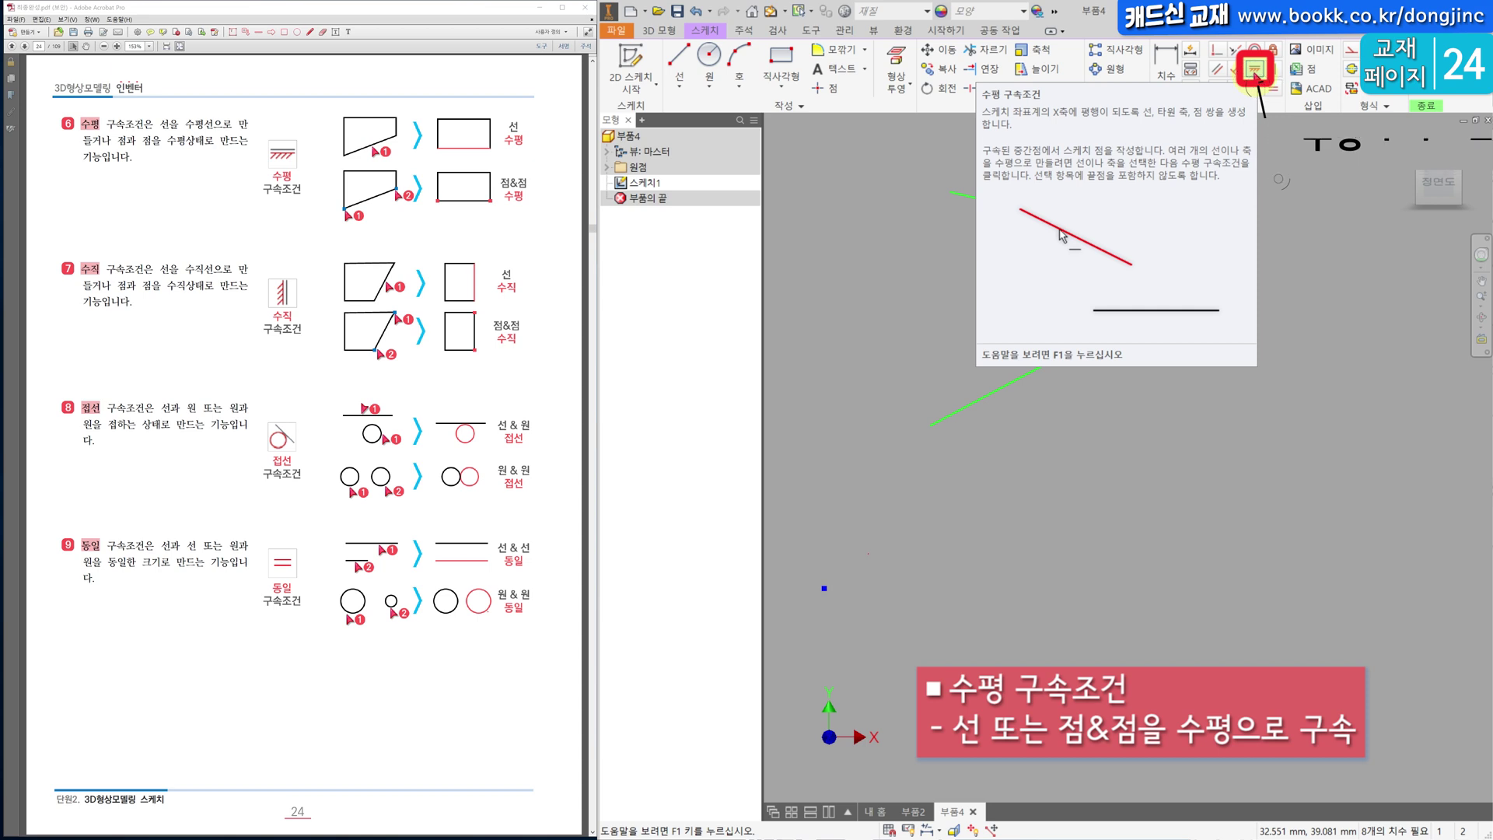
Apply a horizontal constraint to the upper line and to the lower sloped line.
{"action": "left_click", "coordinate": [1255, 73]}
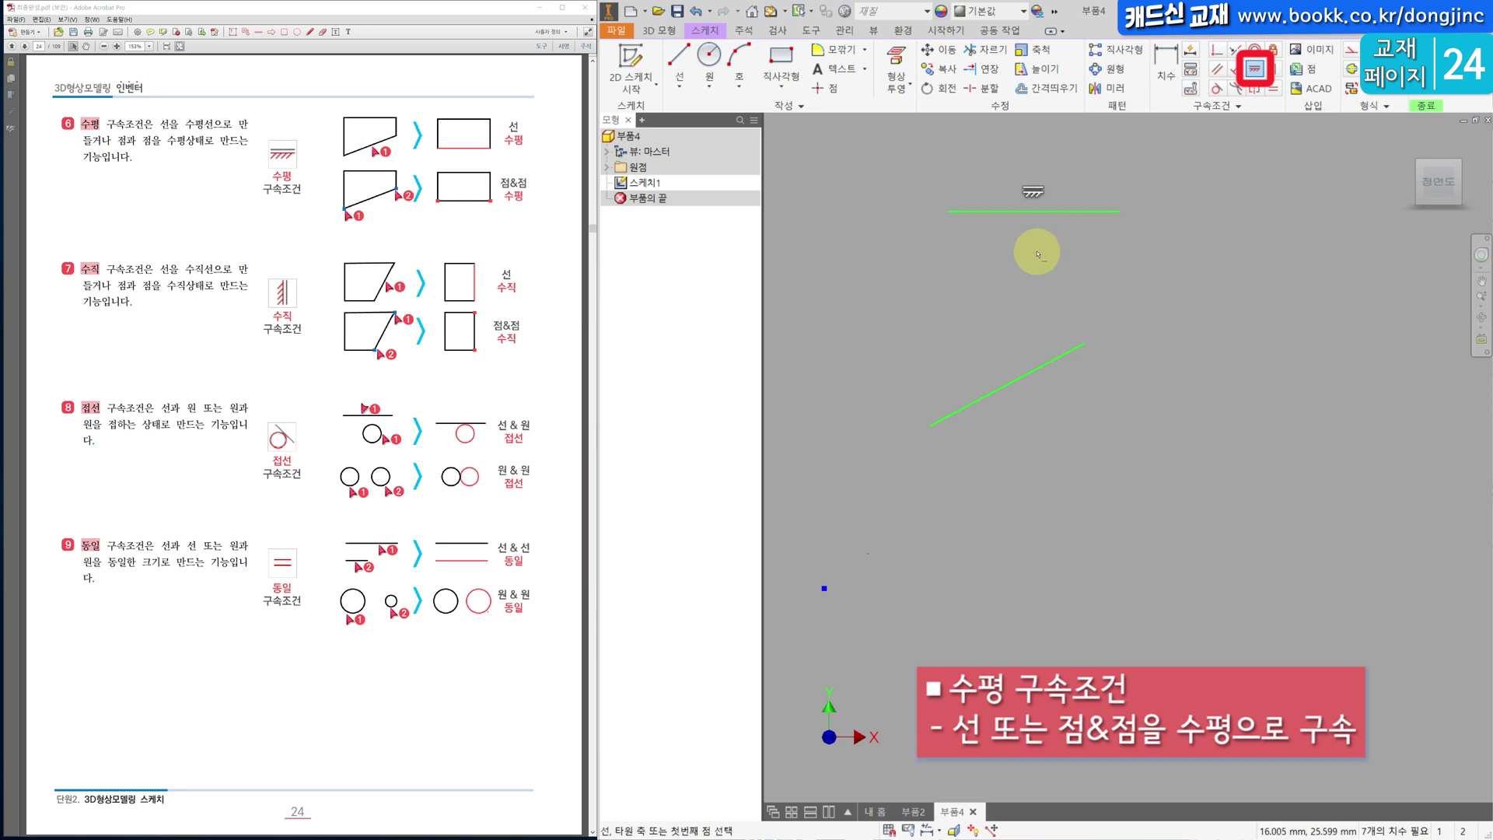
{"action": "left_click", "coordinate": [992, 395]}
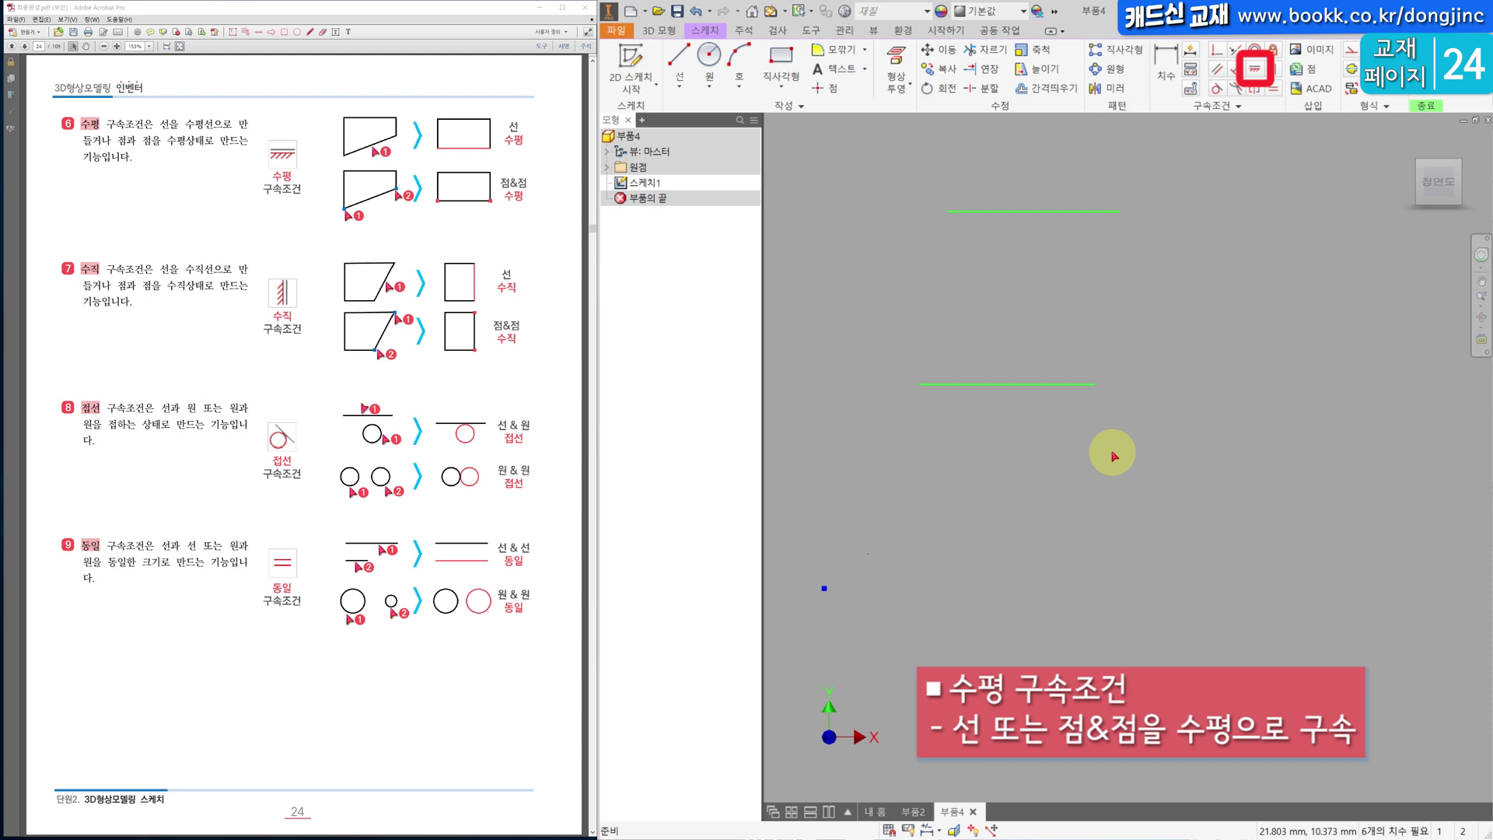
{"action": "left_click", "coordinate": [1255, 72]}
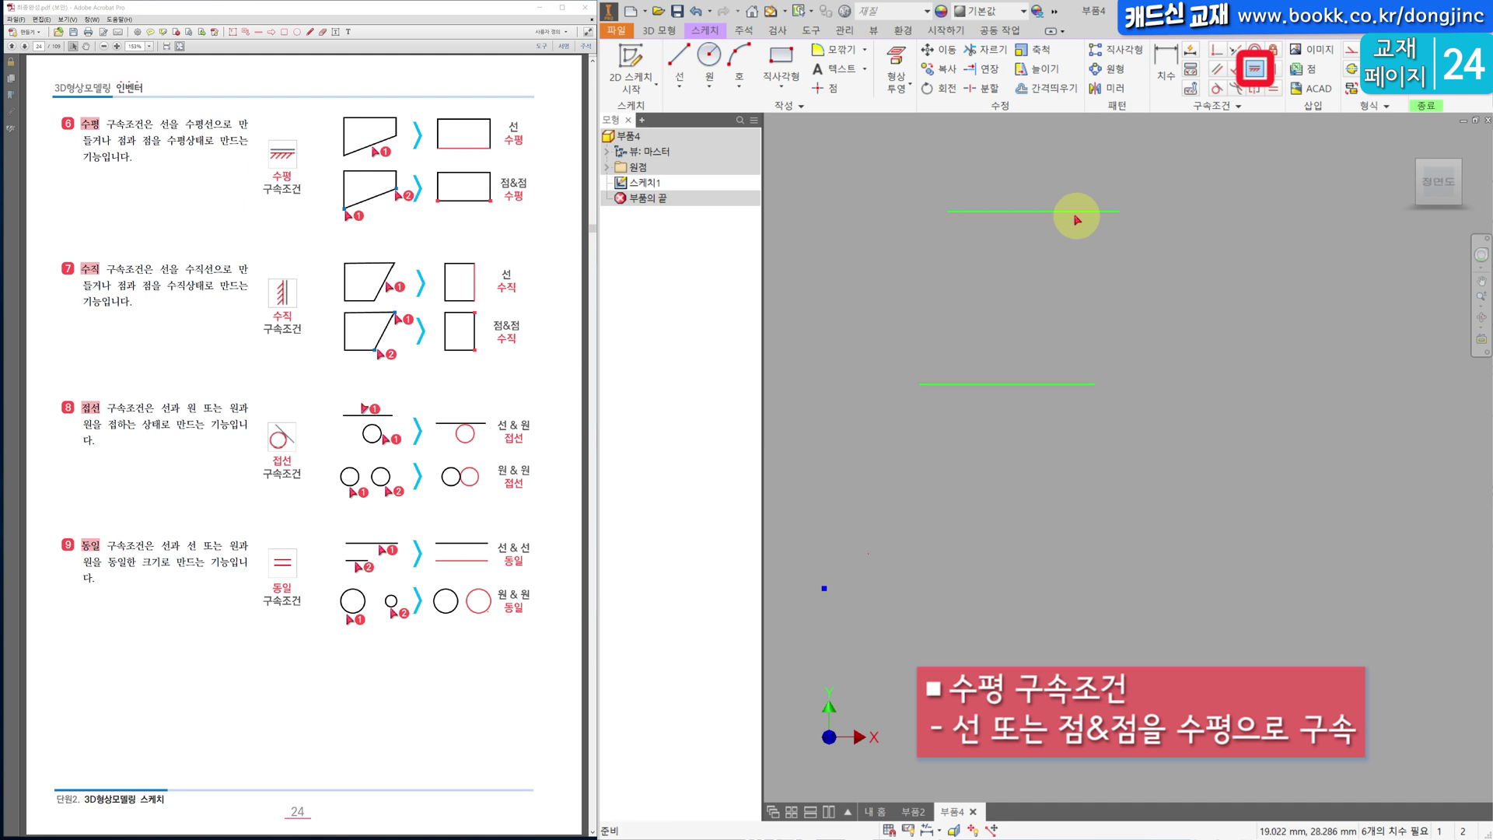
Move the upper line off to the right and align the two lines' points at the same height with a horizontal constraint.
{"action": "left_click_drag", "start_coordinate": [1073, 212], "coordinate": [1350, 253]}
{"action": "left_click", "coordinate": [1138, 238]}
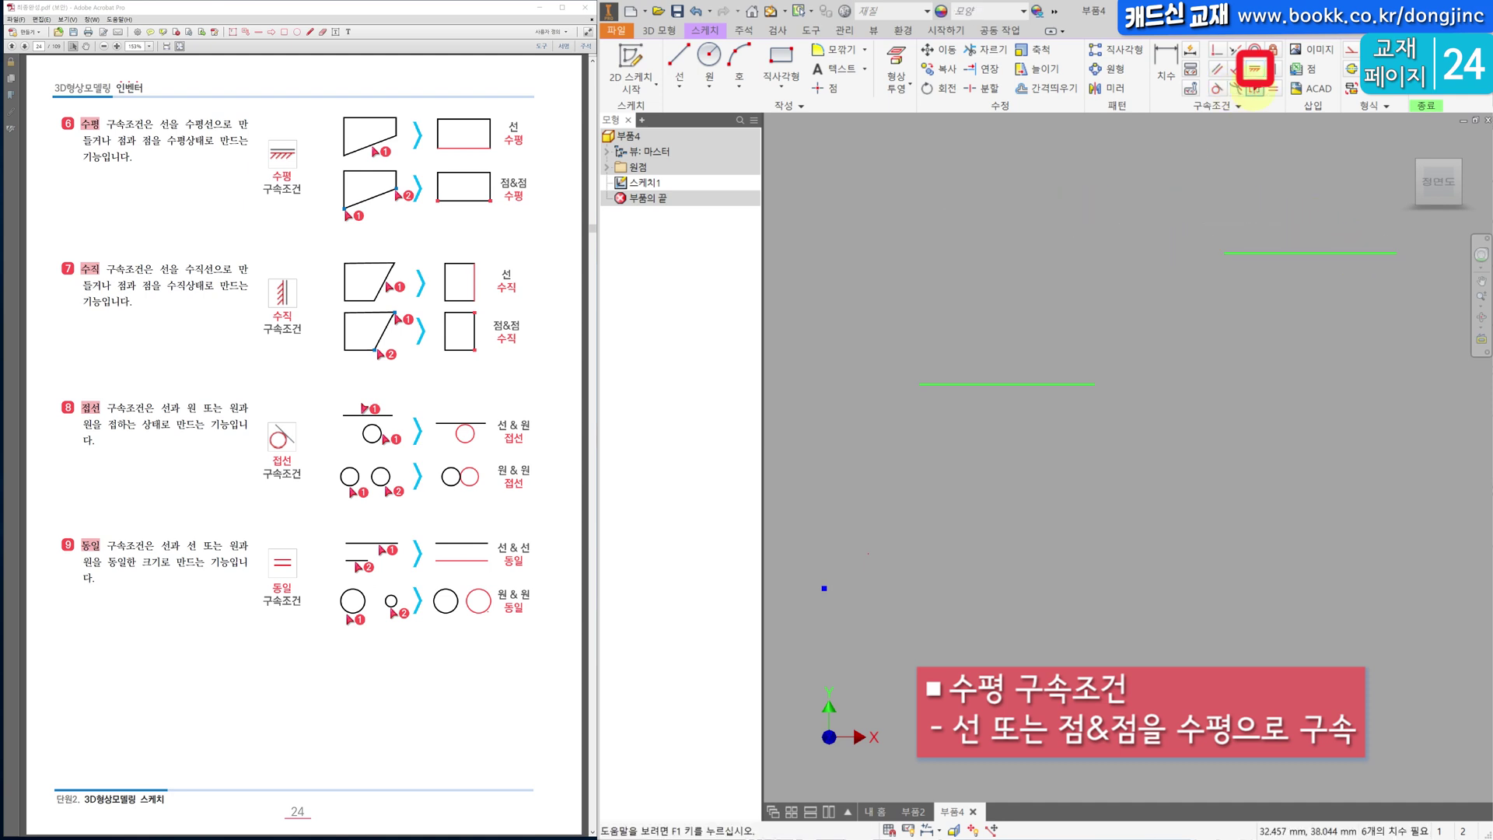
{"action": "left_click", "coordinate": [1255, 71]}
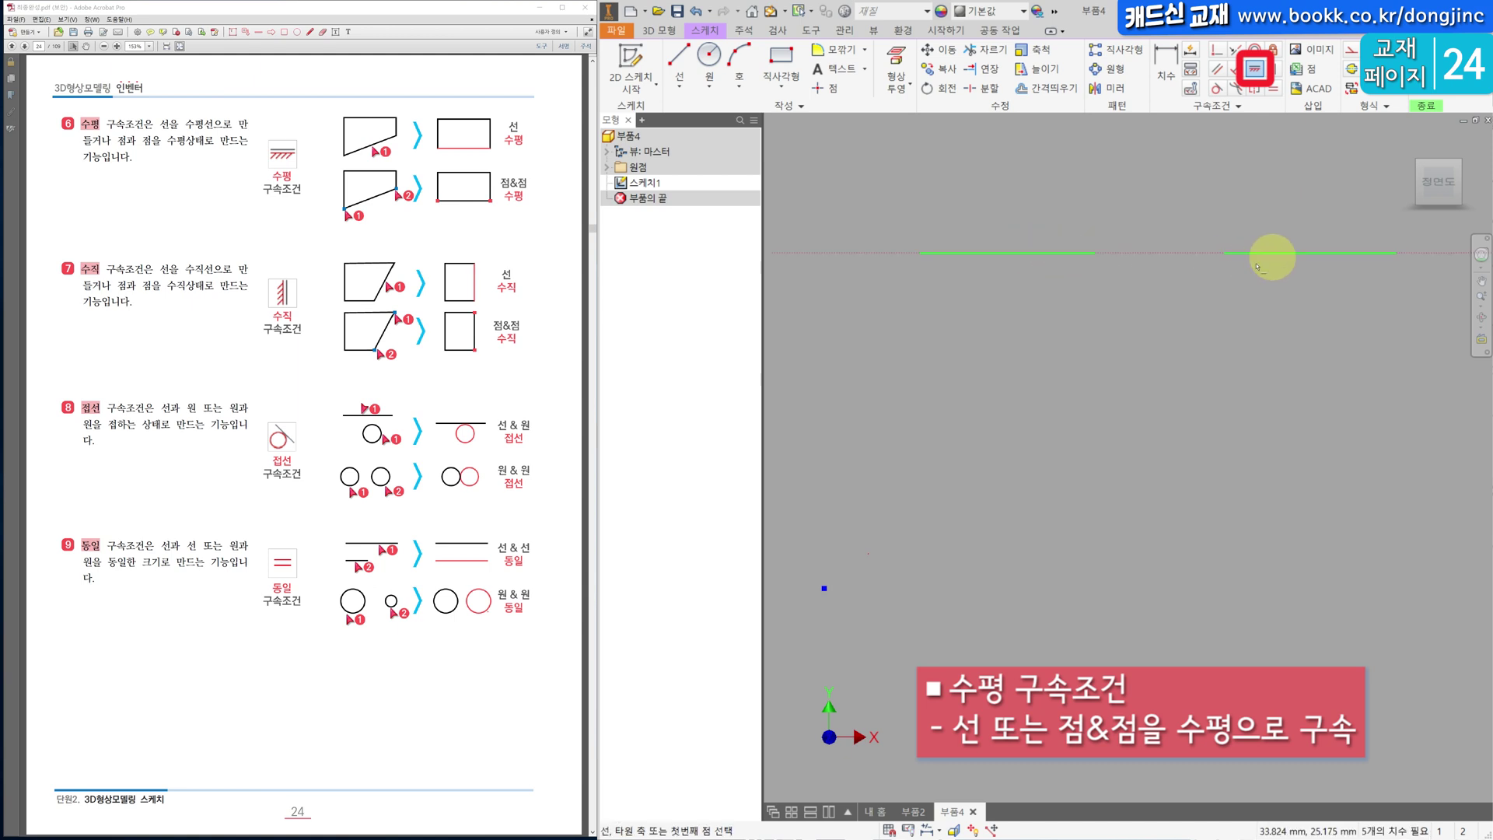
{"action": "key", "text": "Escape"}
Draw a circle below the left line and align its center point with the line's left endpoint using a horizontal constraint.
{"action": "left_click", "coordinate": [709, 56]}
{"action": "left_click", "coordinate": [920, 389]}
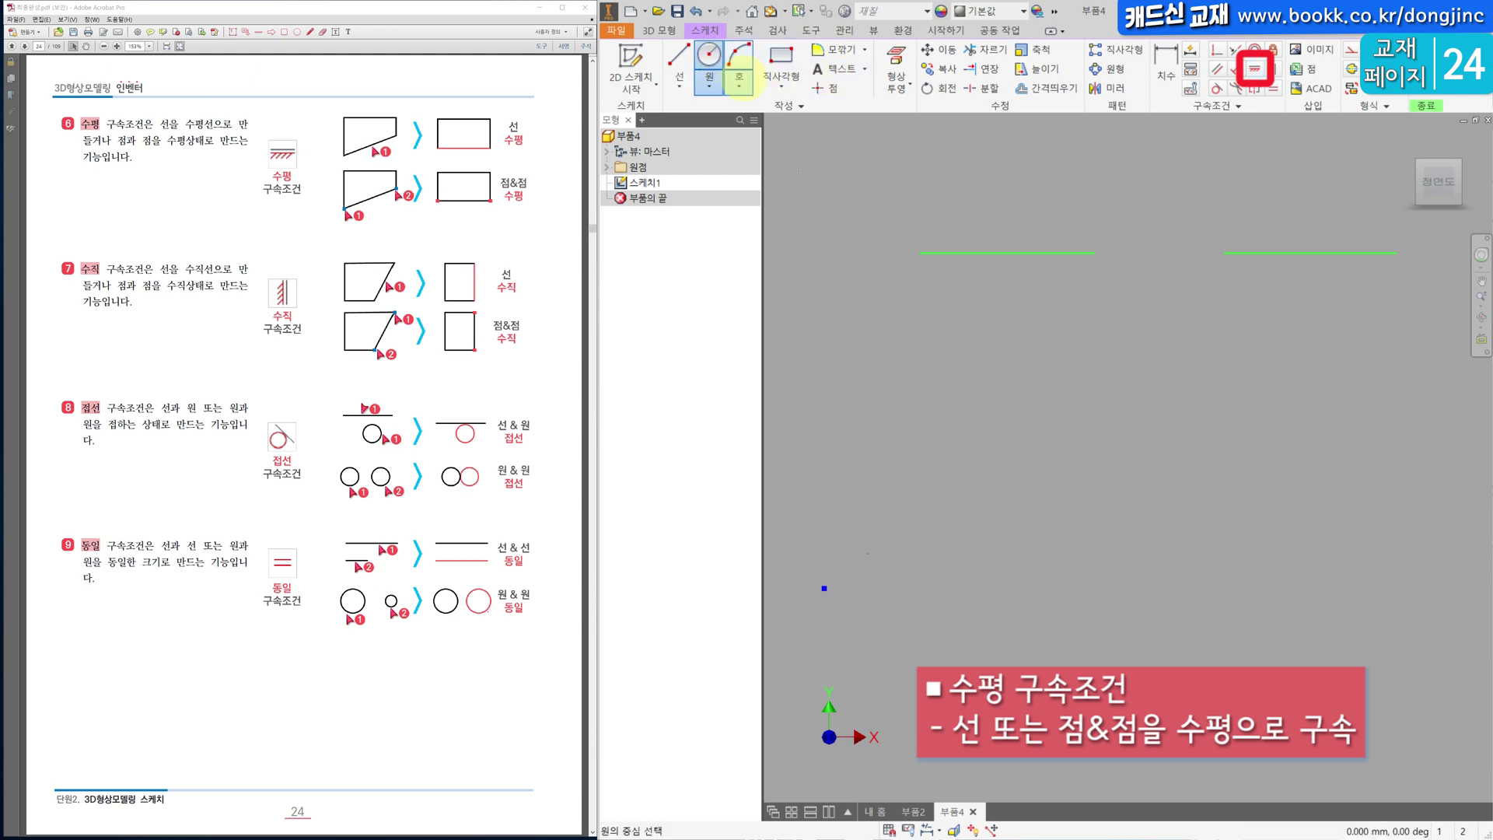
{"action": "left_click", "coordinate": [940, 426]}
{"action": "key", "text": "Escape"}
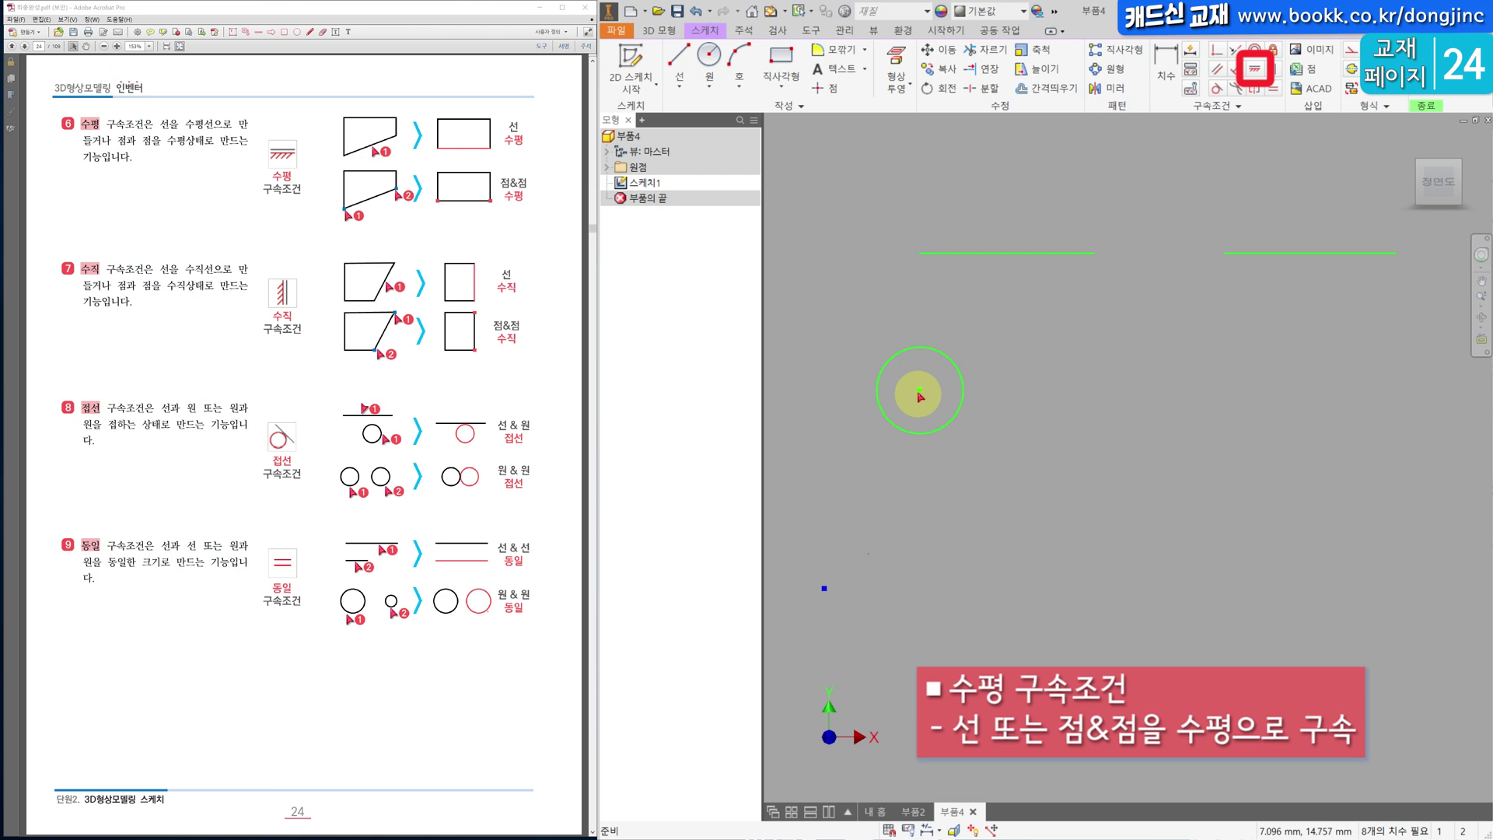
{"action": "left_click", "coordinate": [1254, 69]}
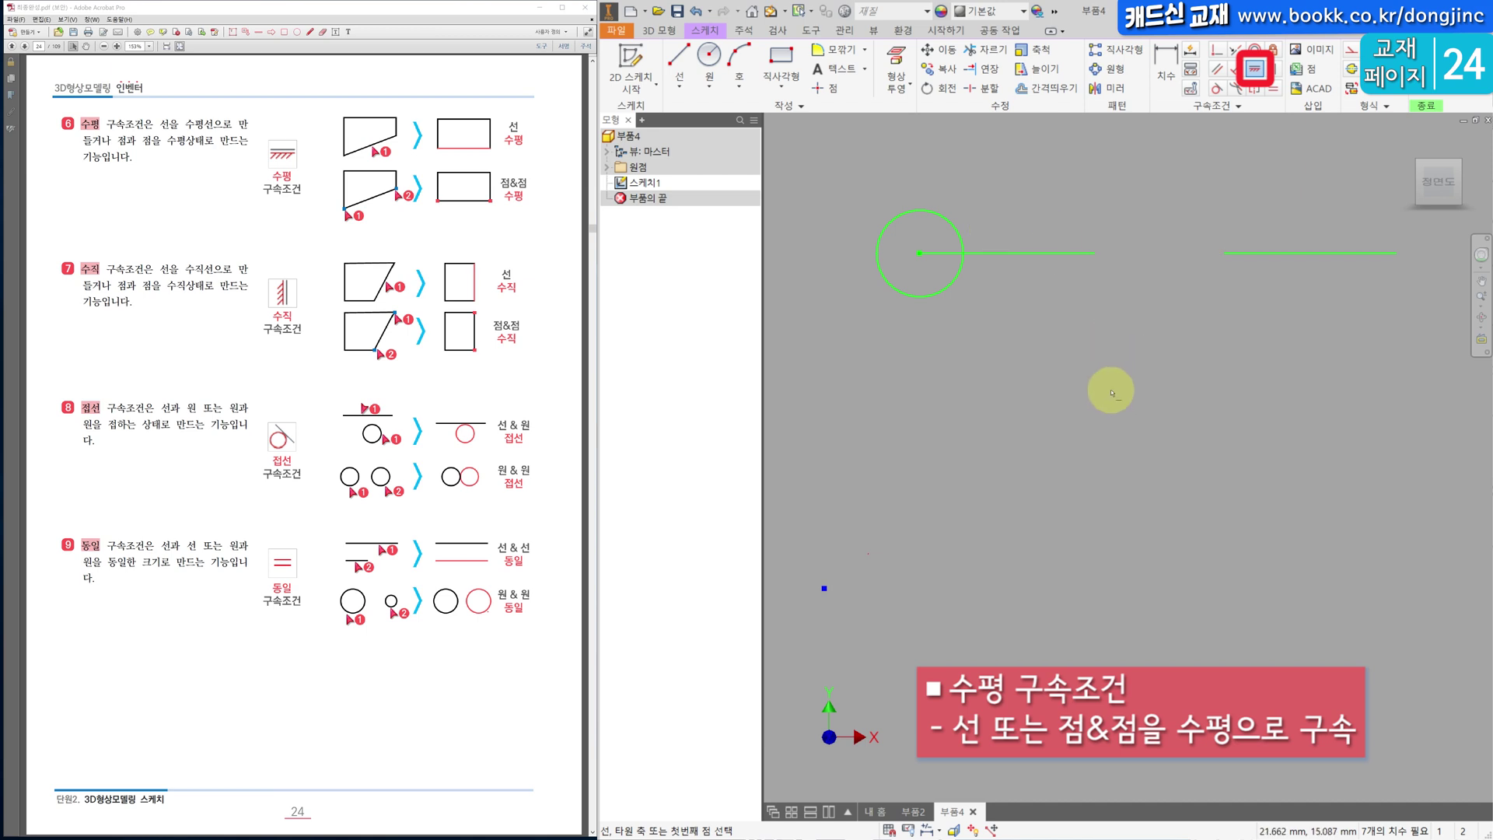
Delete the lines and circle, and draw two steep lines converging downward, the left one about 14 mm long, with a circle below the left line.
{"action": "left_click_drag", "start_coordinate": [1269, 323], "coordinate": [878, 201]}
{"action": "key", "text": "Delete"}
{"action": "left_click", "coordinate": [679, 61]}
{"action": "left_click", "coordinate": [1021, 212]}
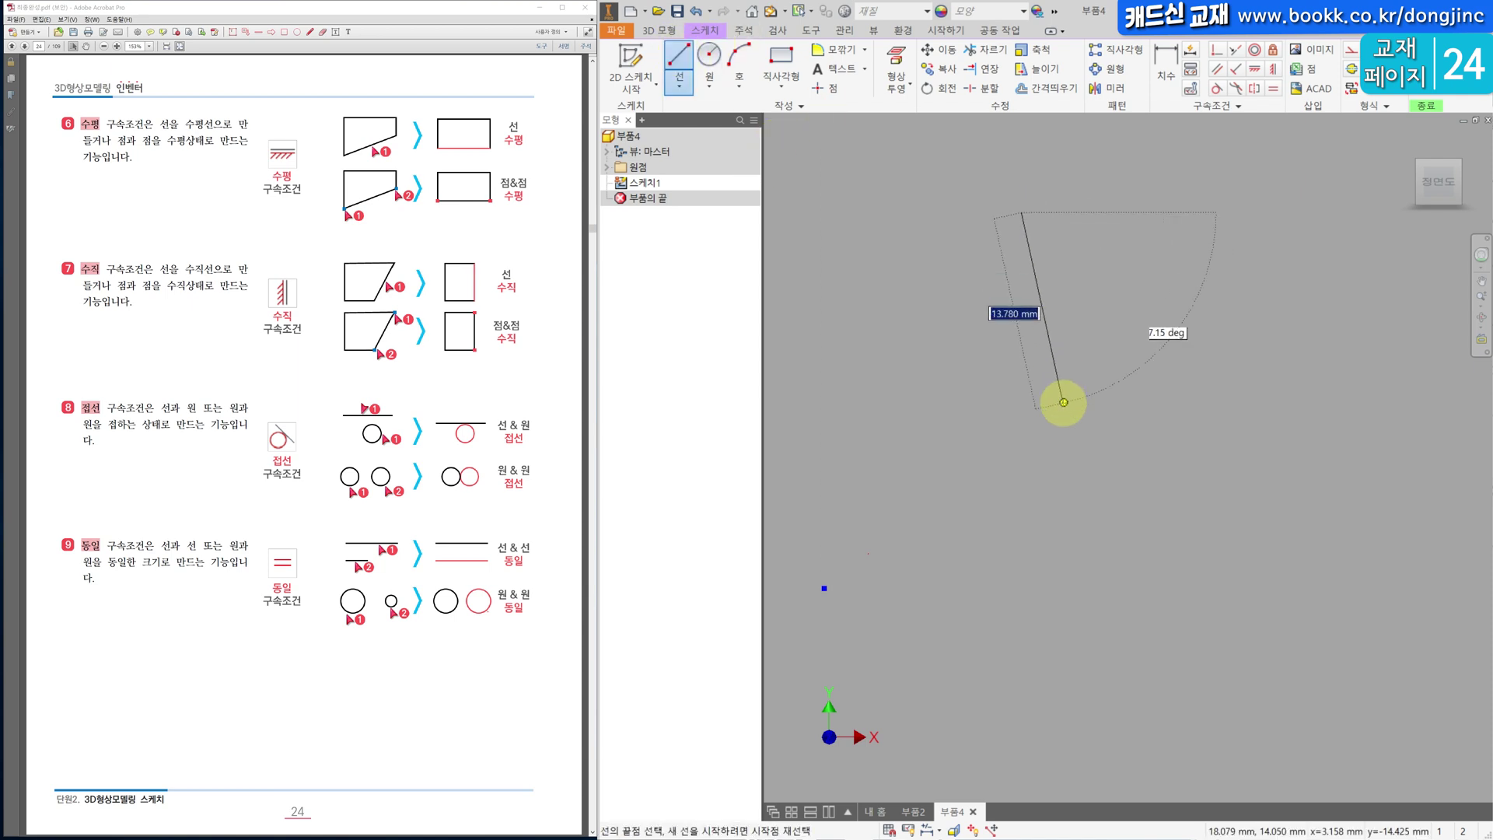
{"action": "left_click", "coordinate": [1062, 401]}
{"action": "left_click", "coordinate": [678, 60]}
{"action": "left_click", "coordinate": [1225, 258]}
{"action": "left_click", "coordinate": [1178, 377]}
{"action": "left_click", "coordinate": [709, 61]}
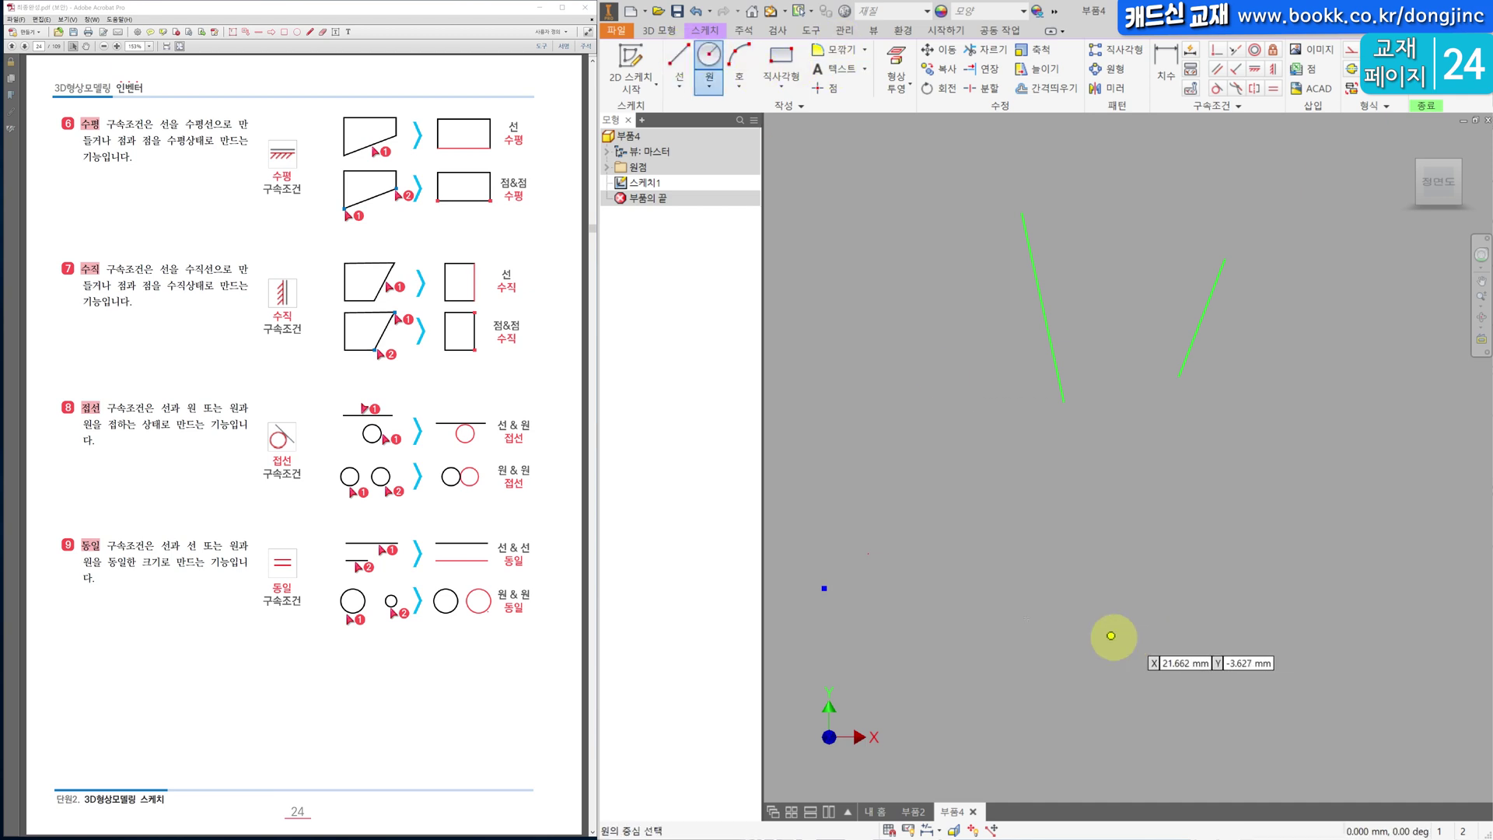
{"action": "left_click", "coordinate": [950, 545]}
{"action": "left_click", "coordinate": [1010, 573]}
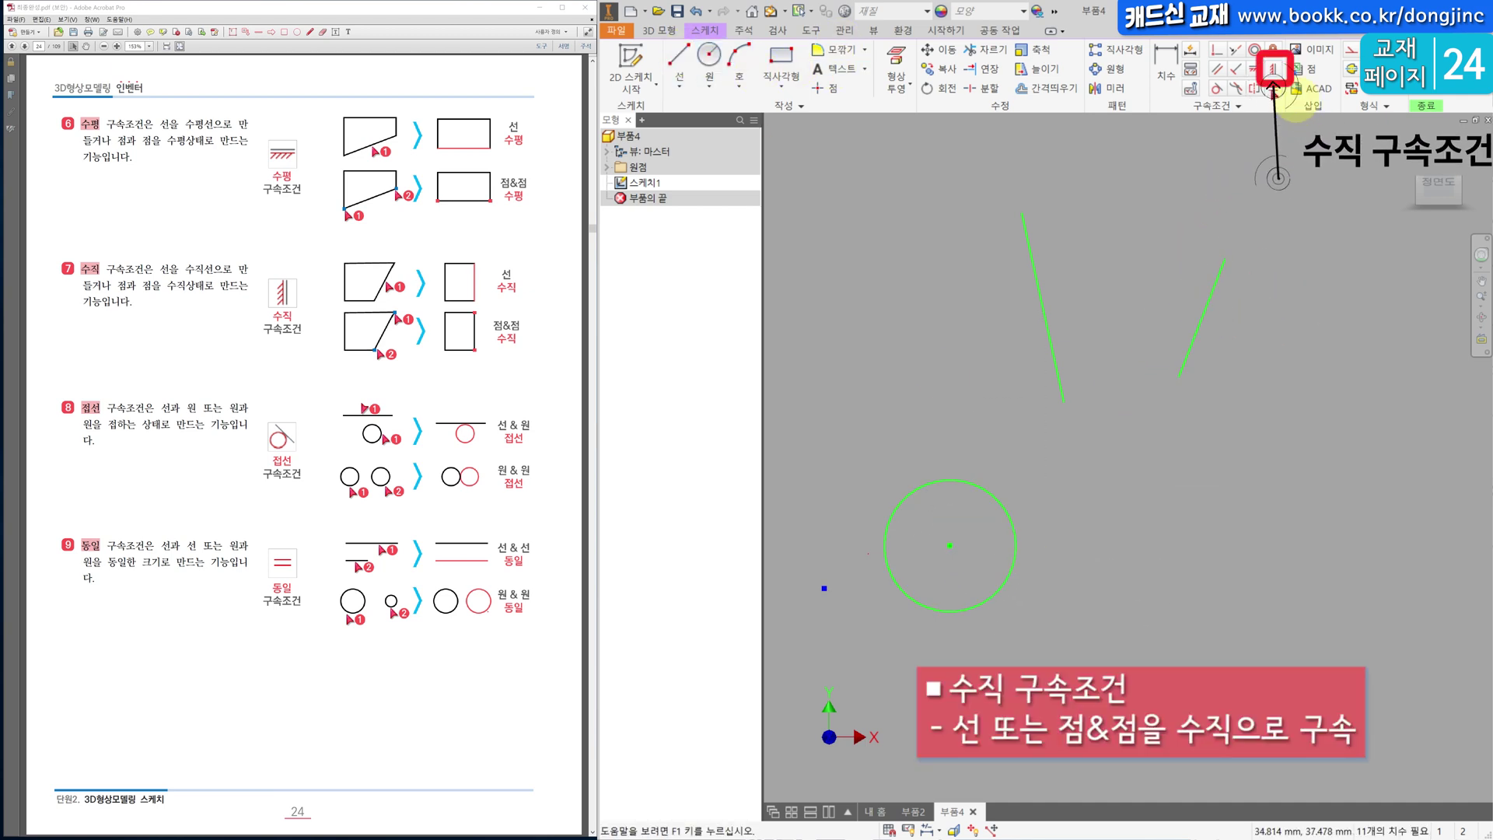
Apply vertical constraints to both steep lines and between the right line's lower endpoint and the circle's center point.
{"action": "left_click", "coordinate": [1275, 70]}
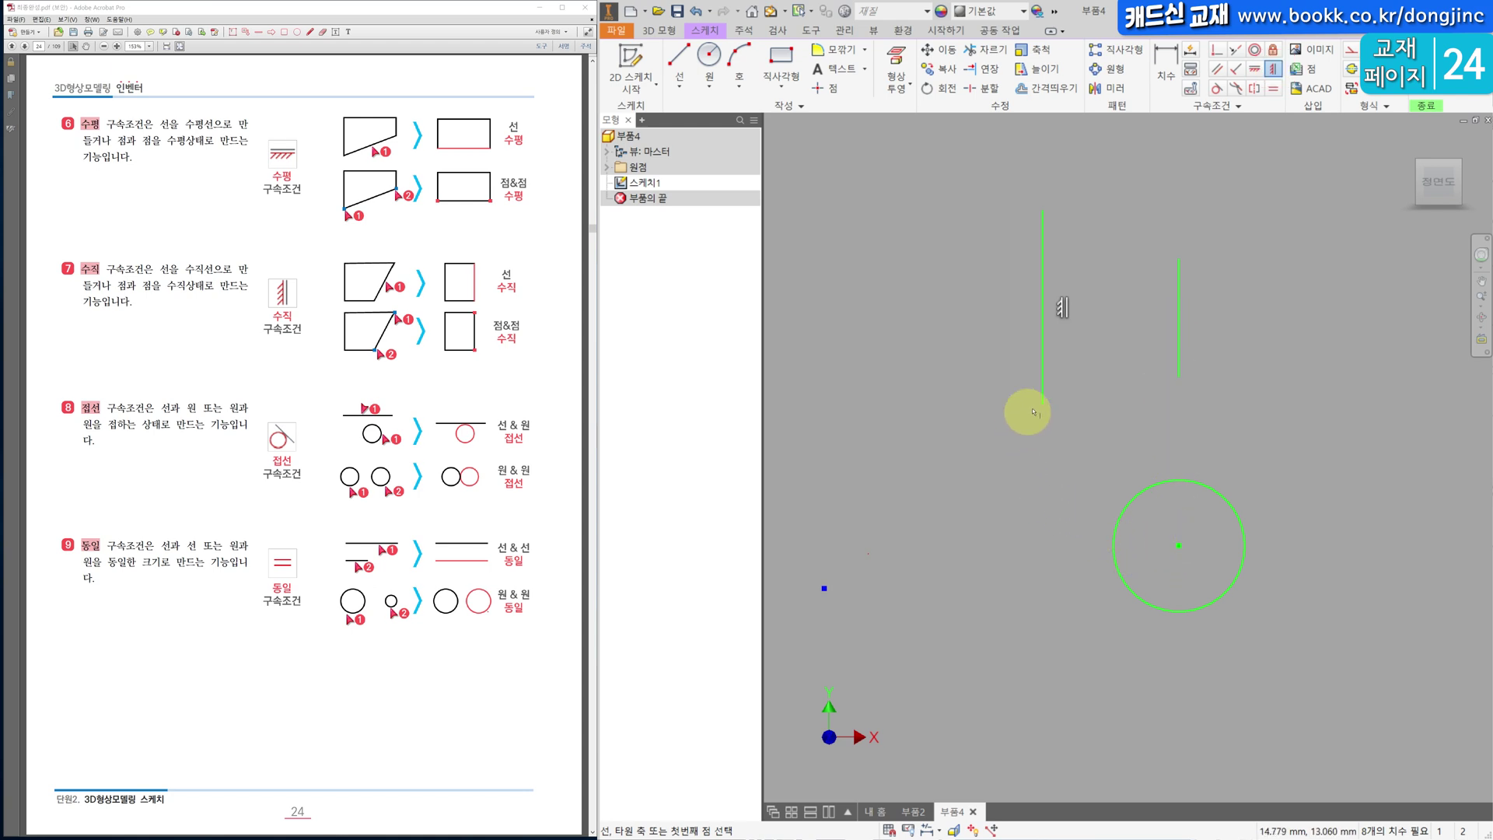
{"action": "key", "text": "Escape"}
Delete the vertical lines and circle, and draw a horizontal line with two separate circles side by side below it.
{"action": "left_click_drag", "start_coordinate": [1297, 294], "coordinate": [932, 577]}
{"action": "key", "text": "Delete"}
{"action": "left_click", "coordinate": [673, 56]}
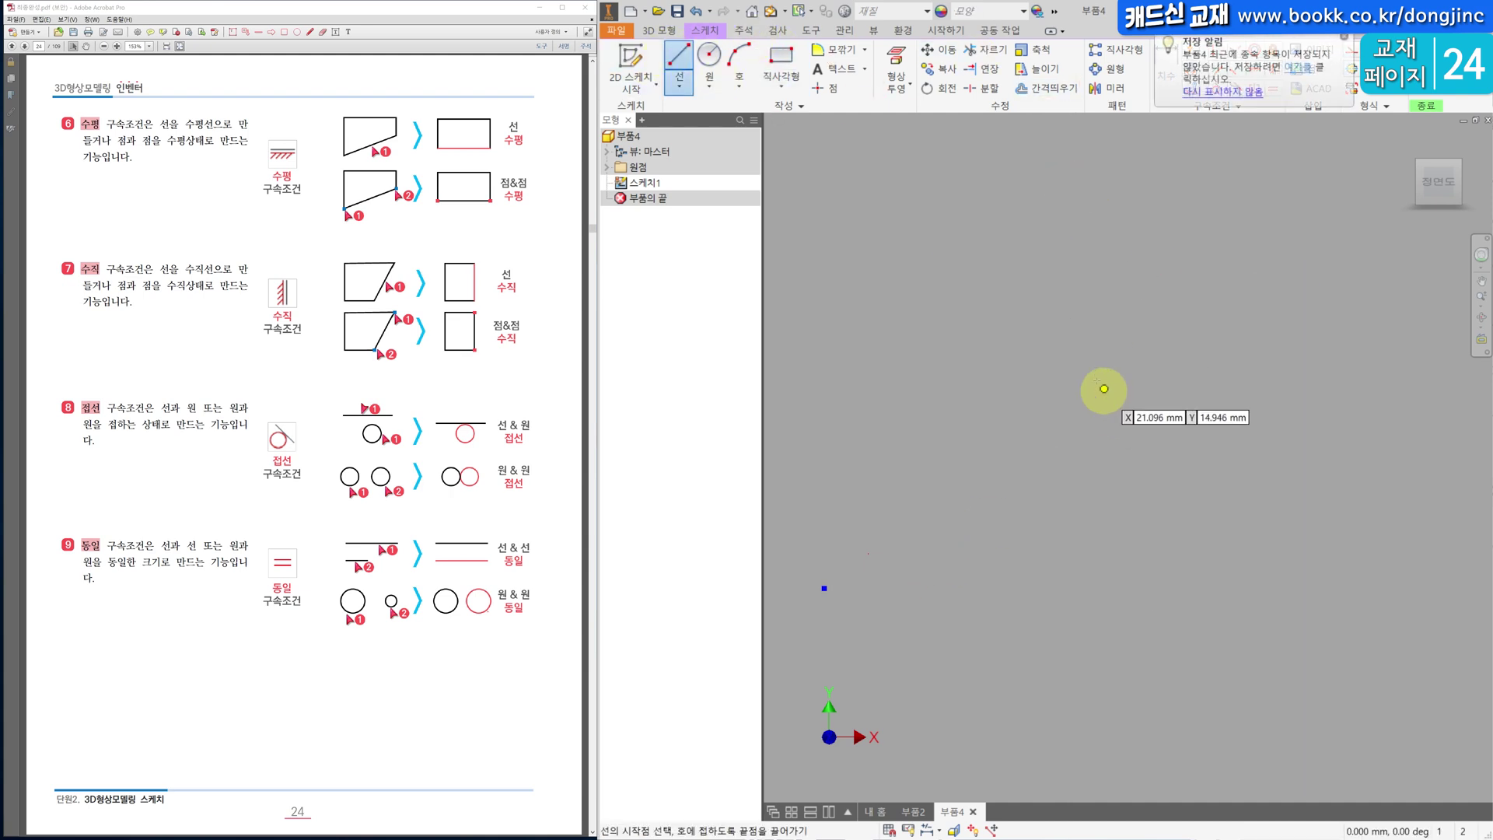
{"action": "left_click", "coordinate": [1043, 362]}
{"action": "left_click", "coordinate": [1206, 363]}
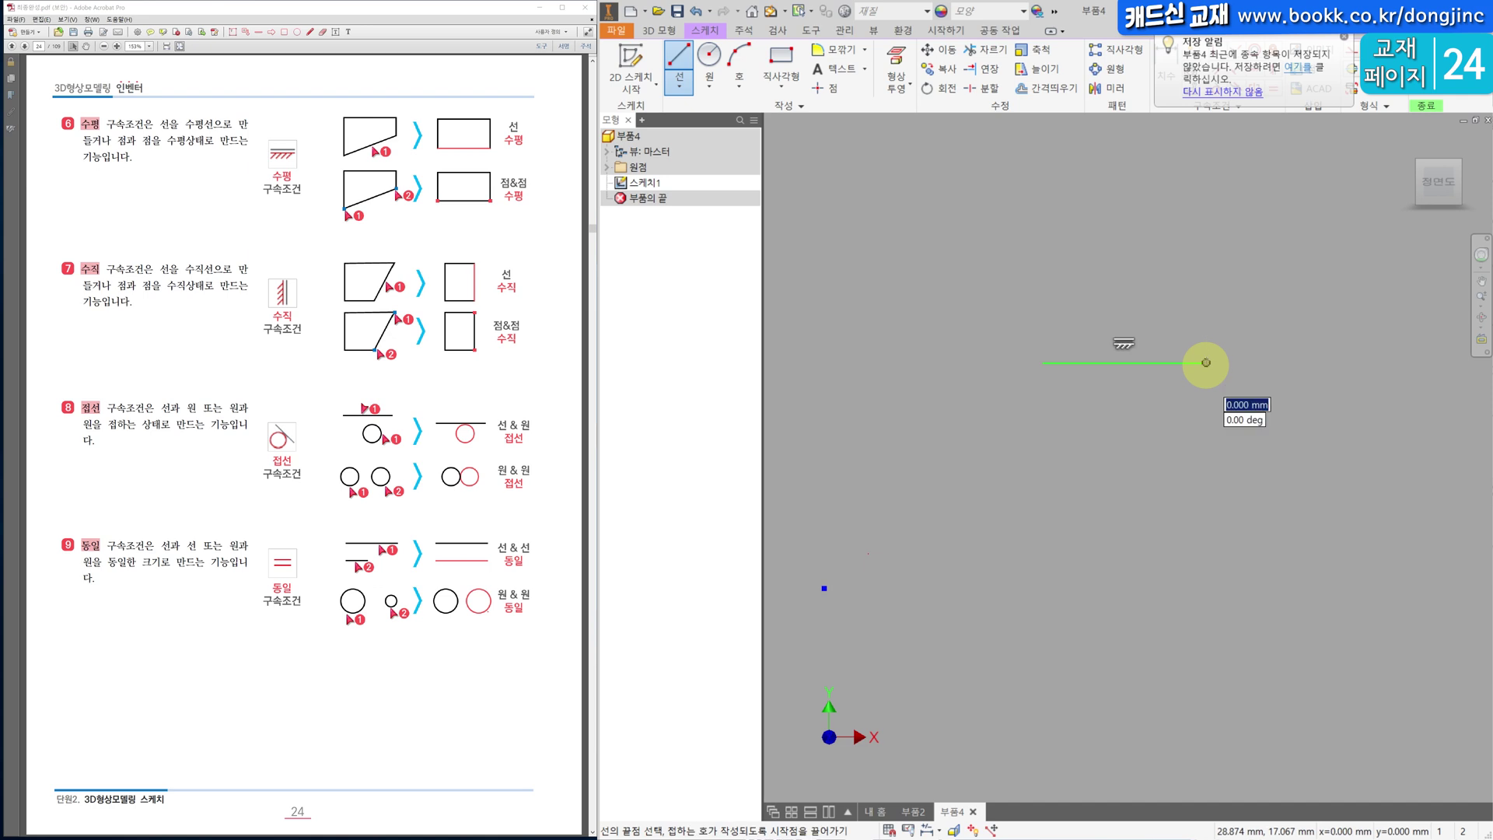
{"action": "left_click", "coordinate": [709, 56]}
{"action": "left_click", "coordinate": [1049, 536]}
{"action": "left_click", "coordinate": [1094, 557]}
{"action": "left_click", "coordinate": [1249, 528]}
{"action": "left_click", "coordinate": [1292, 571]}
{"action": "key", "text": "Escape"}
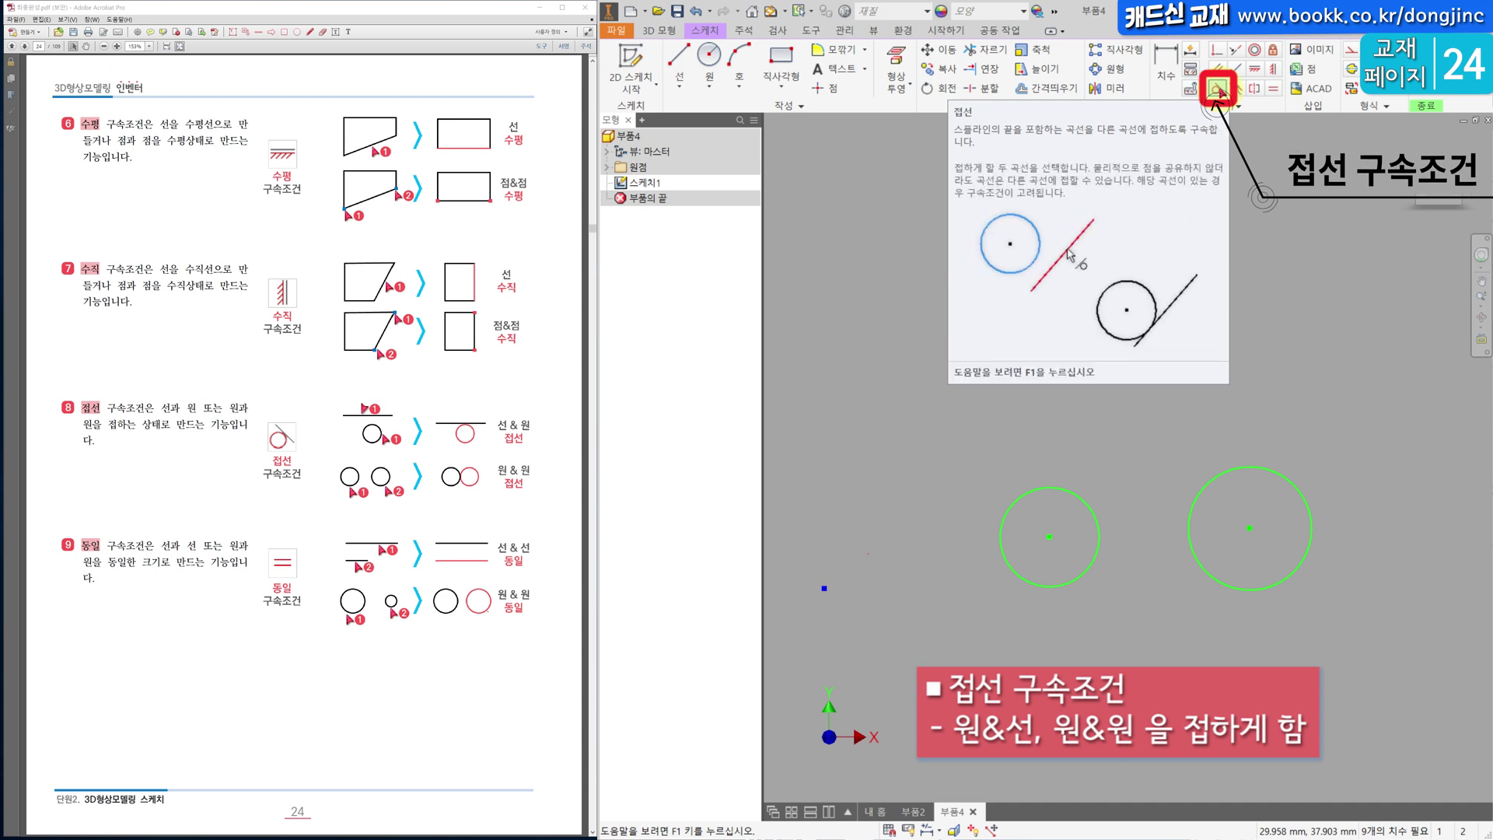
Apply tangent constraints between the horizontal line and the left circle, and between the left and right circles.
{"action": "left_click", "coordinate": [1217, 90]}
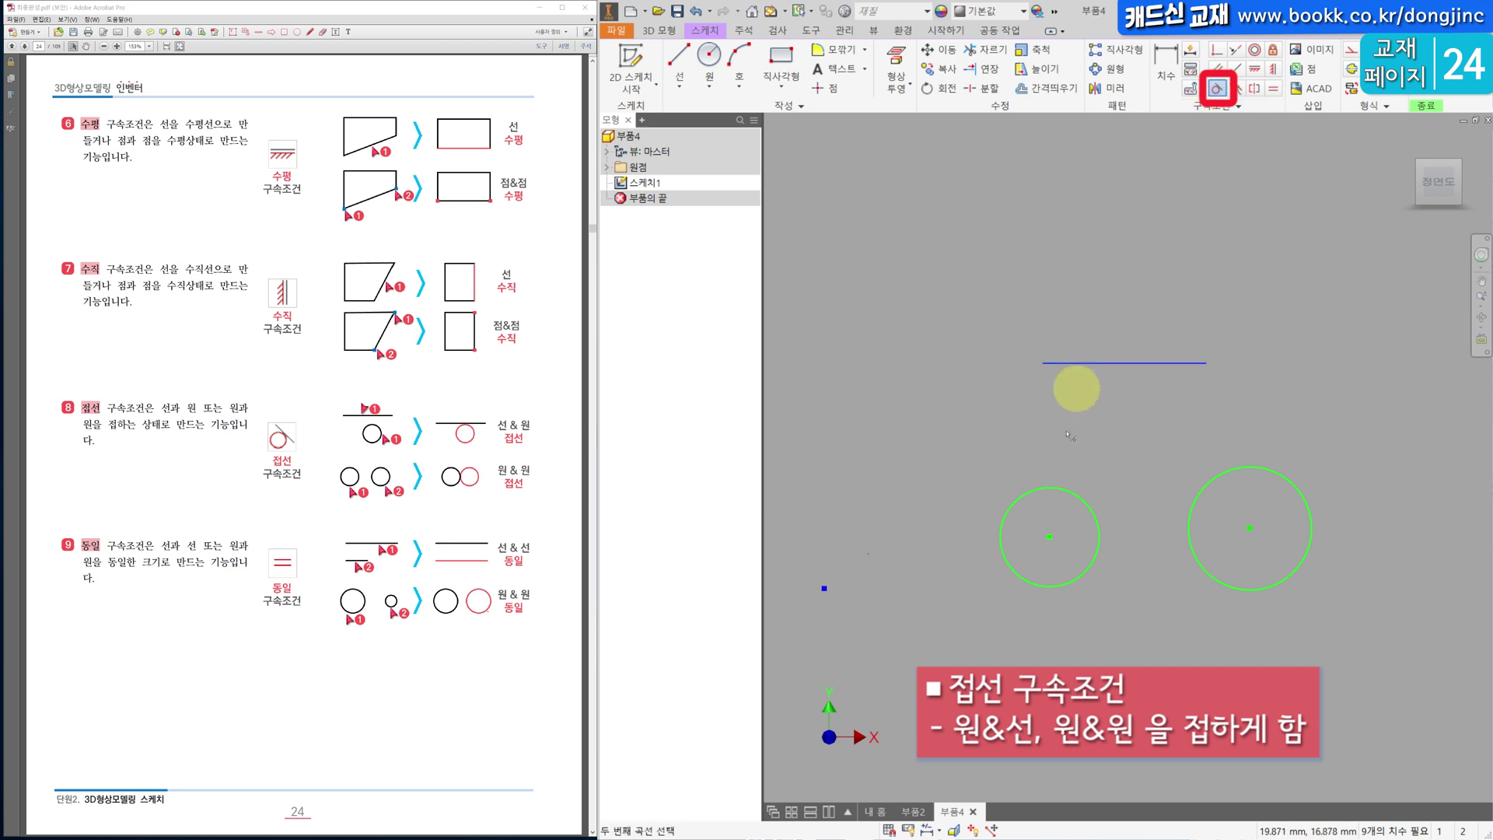
{"action": "left_click", "coordinate": [1053, 492]}
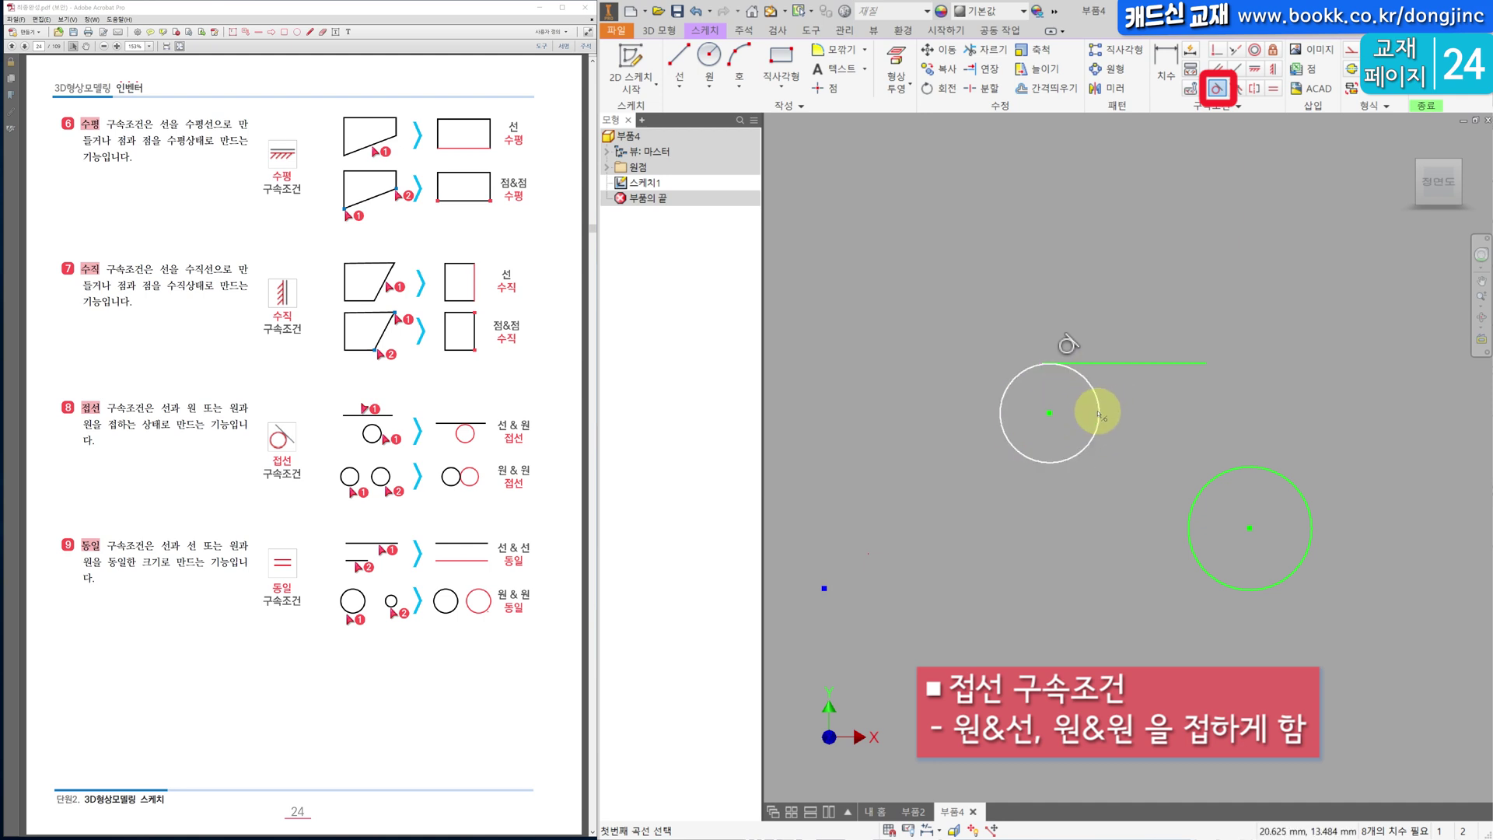
{"action": "left_click", "coordinate": [1210, 483]}
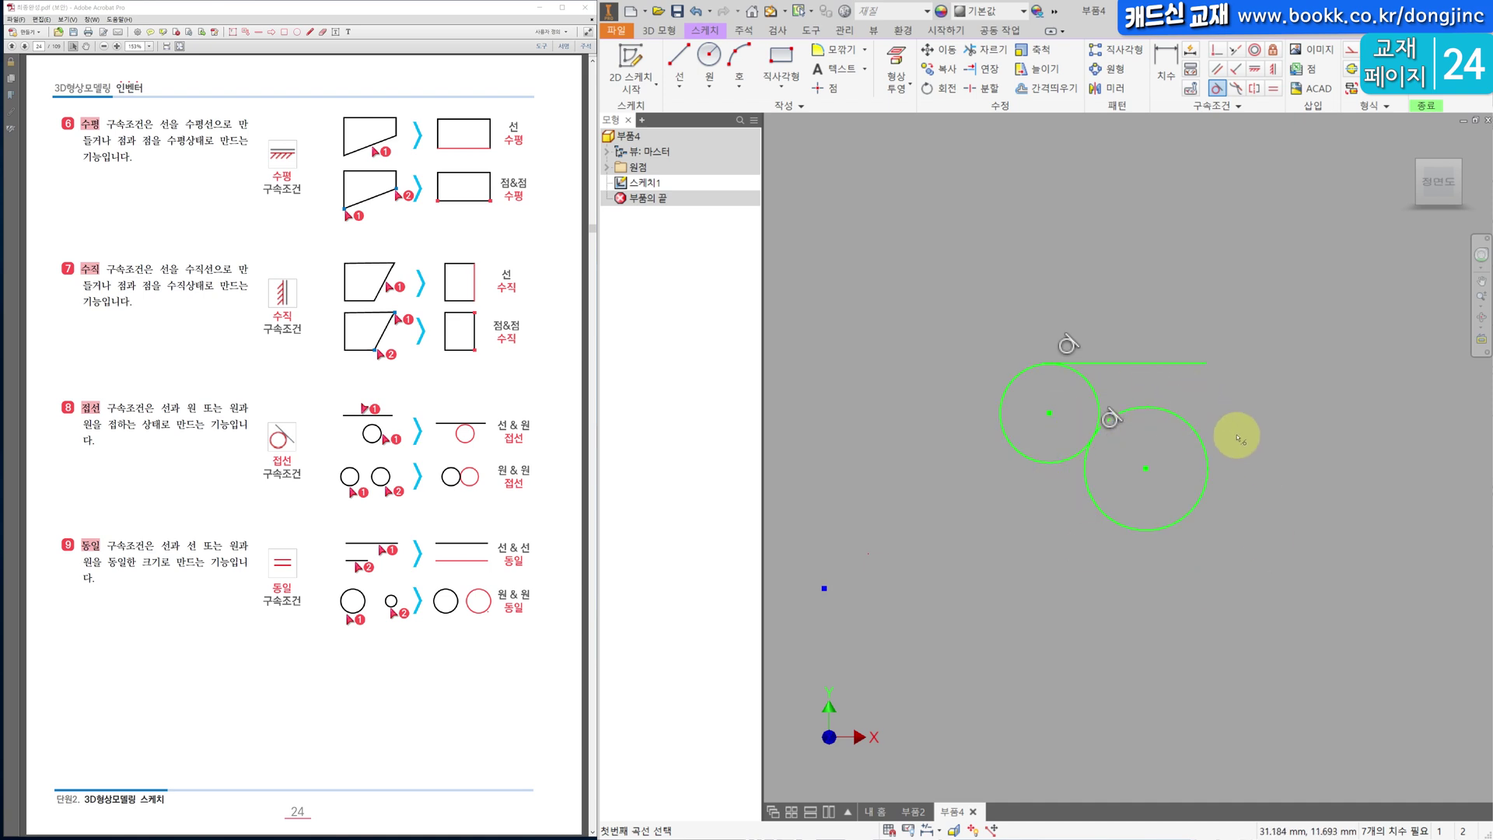
{"action": "key", "text": "Escape"}
Delete the line and tangent circles, and draw two horizontal lines of different lengths, the longer one above the shorter.
{"action": "left_click_drag", "start_coordinate": [1208, 285], "coordinate": [982, 454]}
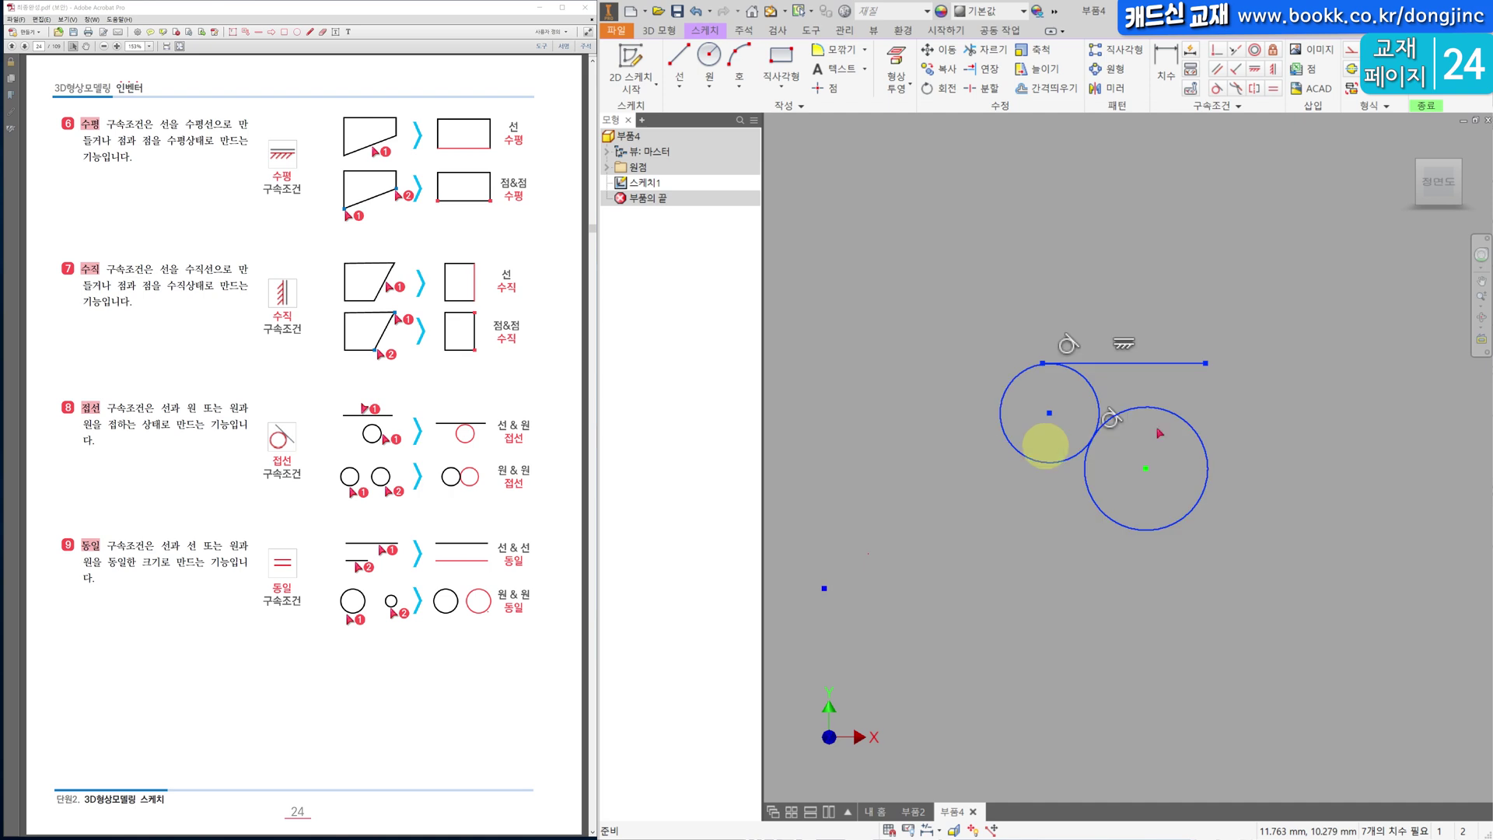
{"action": "key", "text": "Delete"}
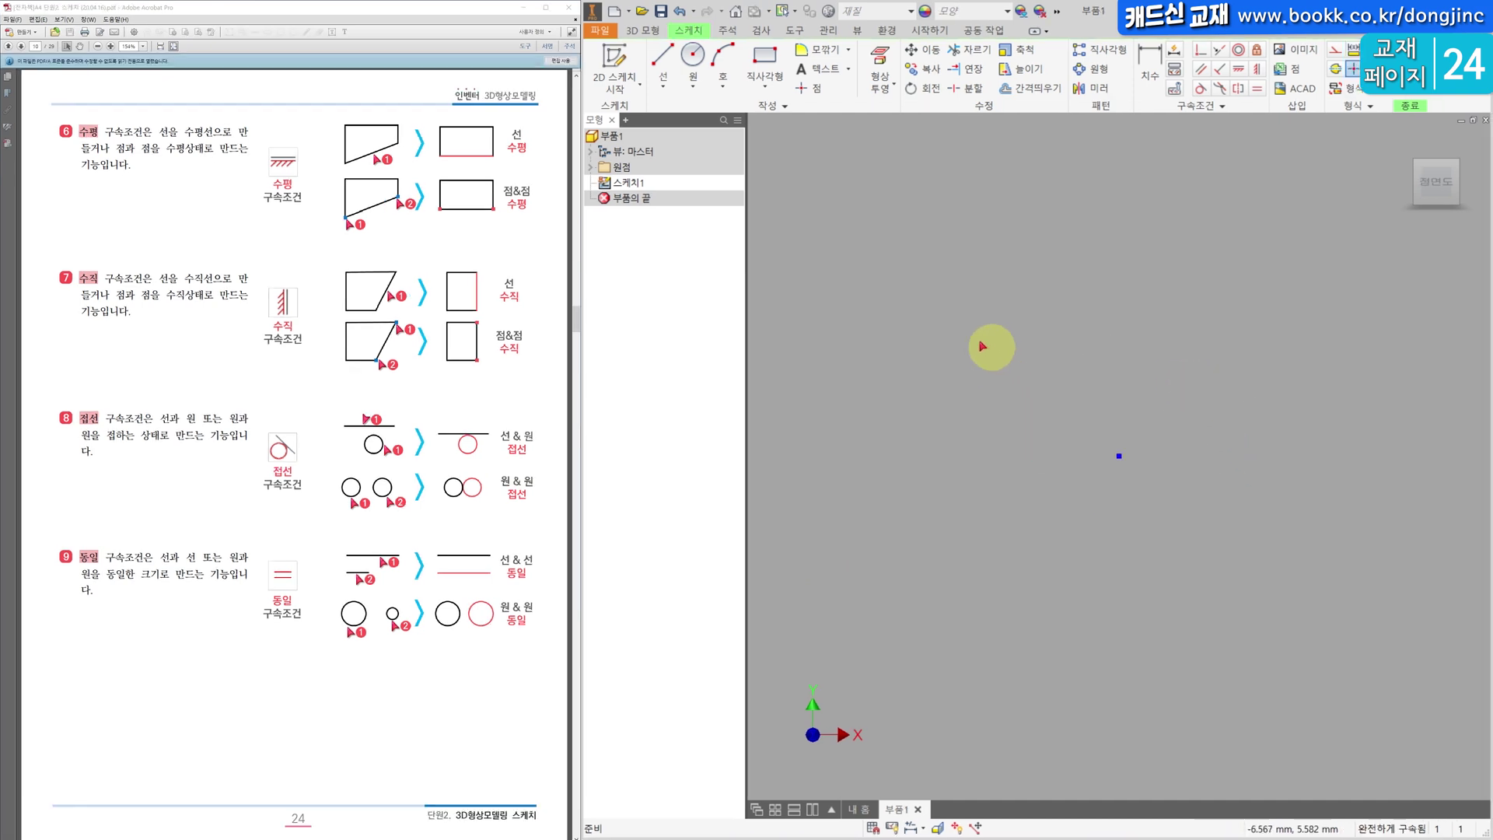
{"action": "left_click", "coordinate": [663, 56]}
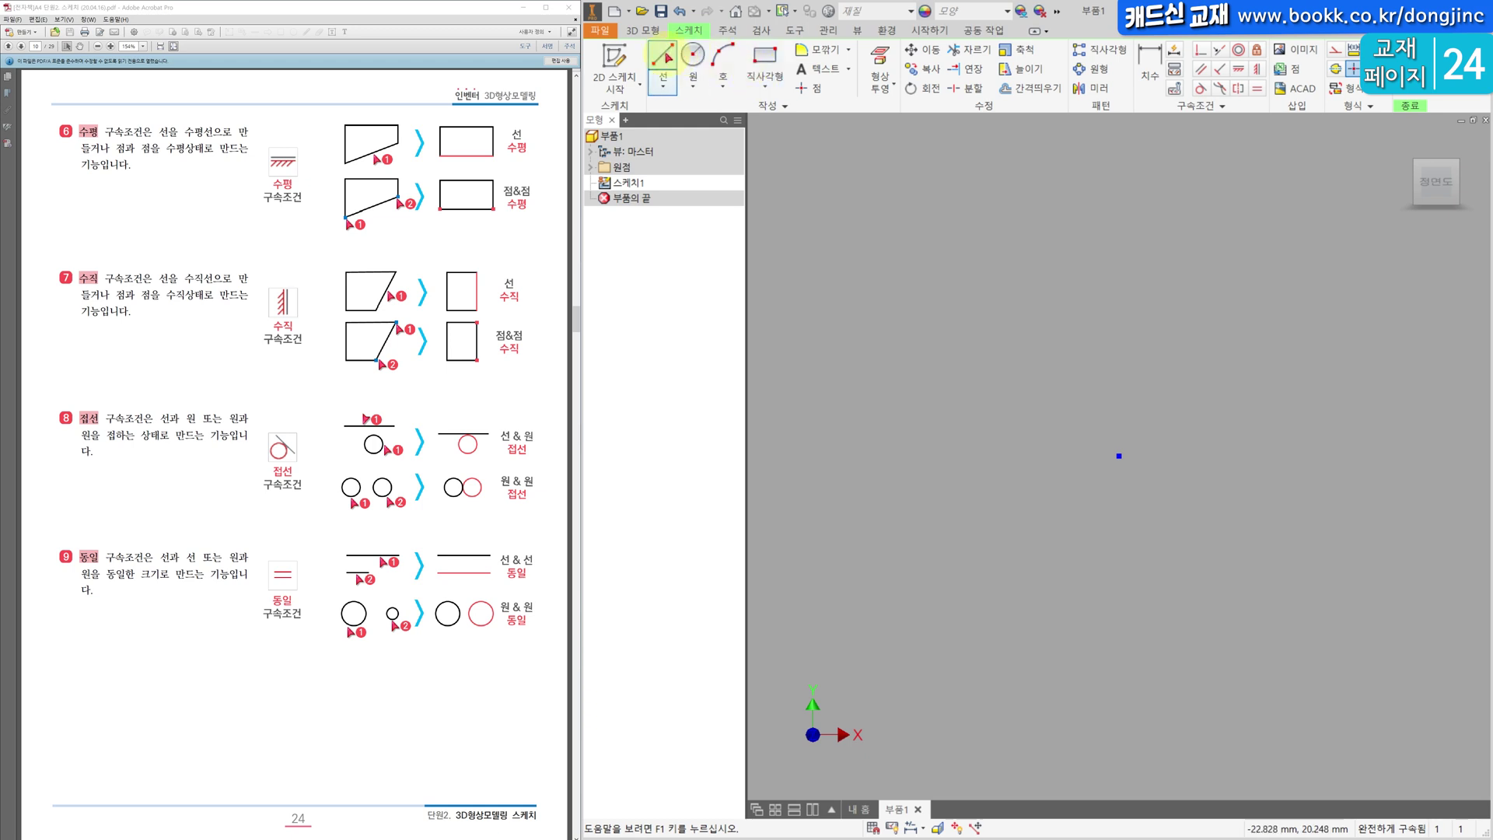
{"action": "left_click", "coordinate": [933, 262]}
{"action": "double_click", "coordinate": [1024, 261]}
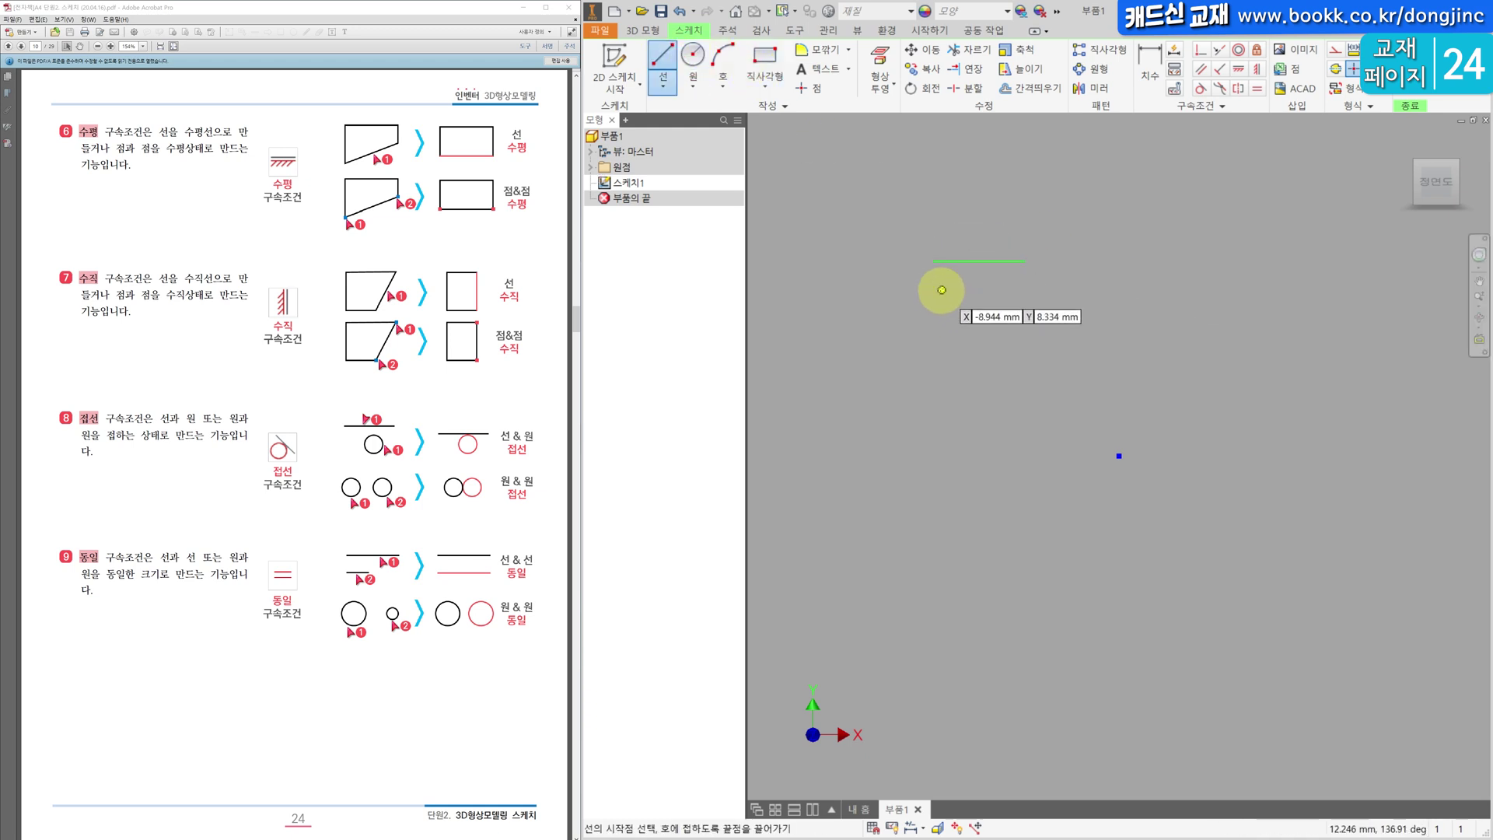
{"action": "left_click", "coordinate": [933, 209]}
{"action": "double_click", "coordinate": [1070, 209]}
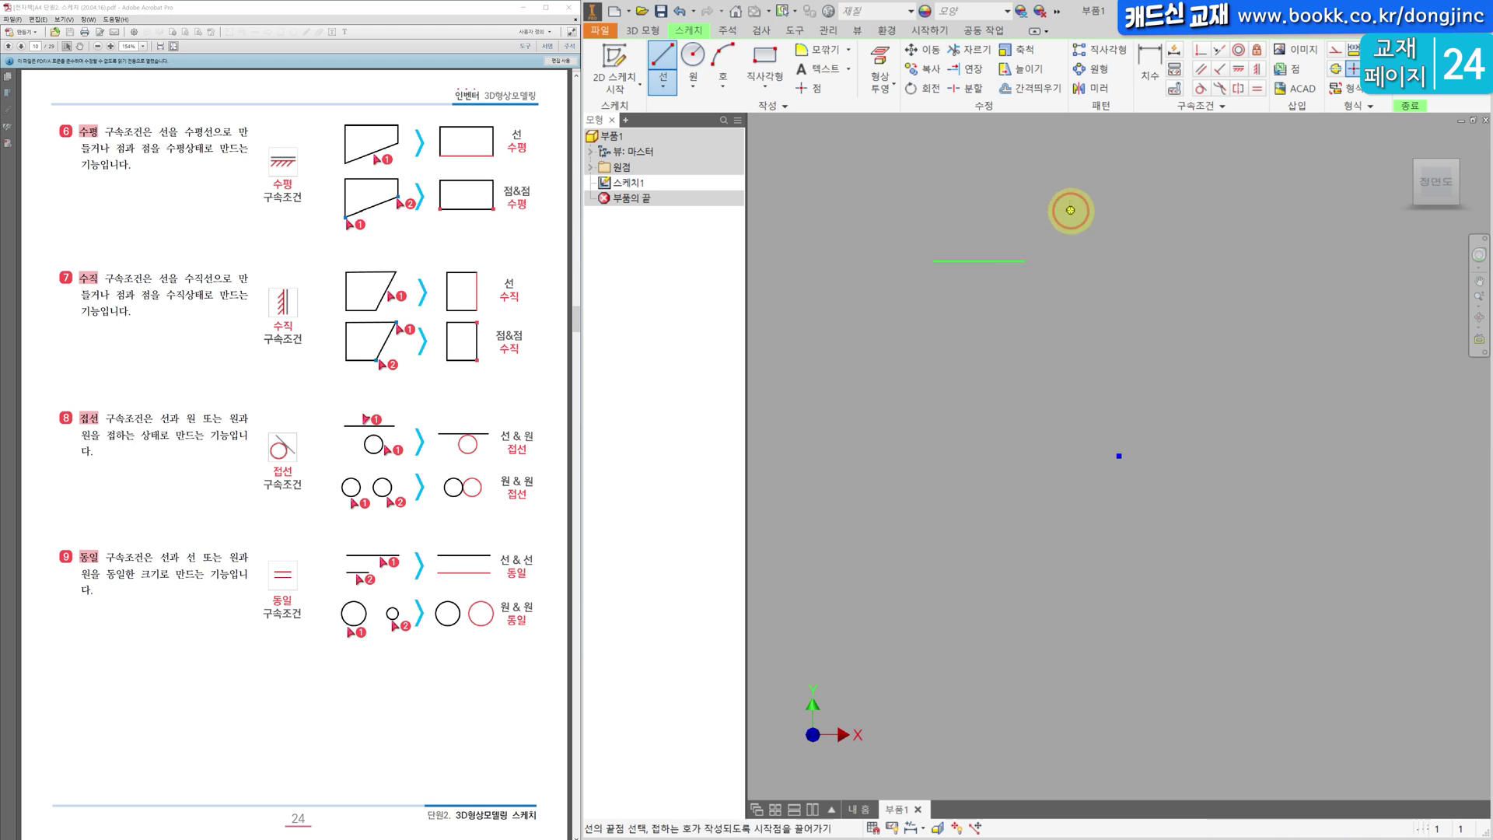
Draw a small circle below the two lines and a larger one, about 6 mm in diameter, to its right.
{"action": "left_click", "coordinate": [693, 56]}
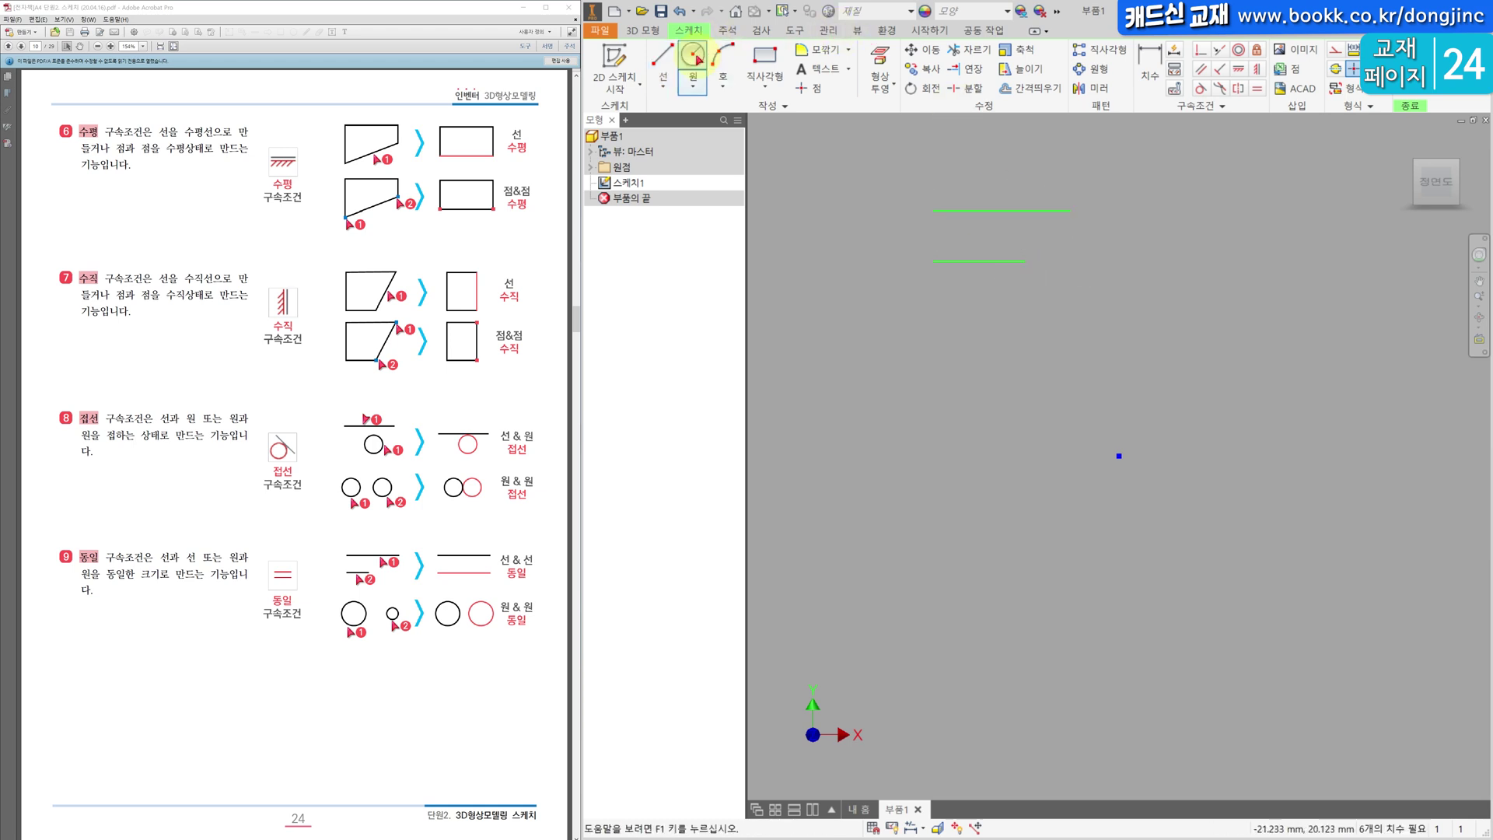
{"action": "left_click", "coordinate": [897, 385]}
{"action": "left_click", "coordinate": [933, 386]}
{"action": "left_click", "coordinate": [1037, 390]}
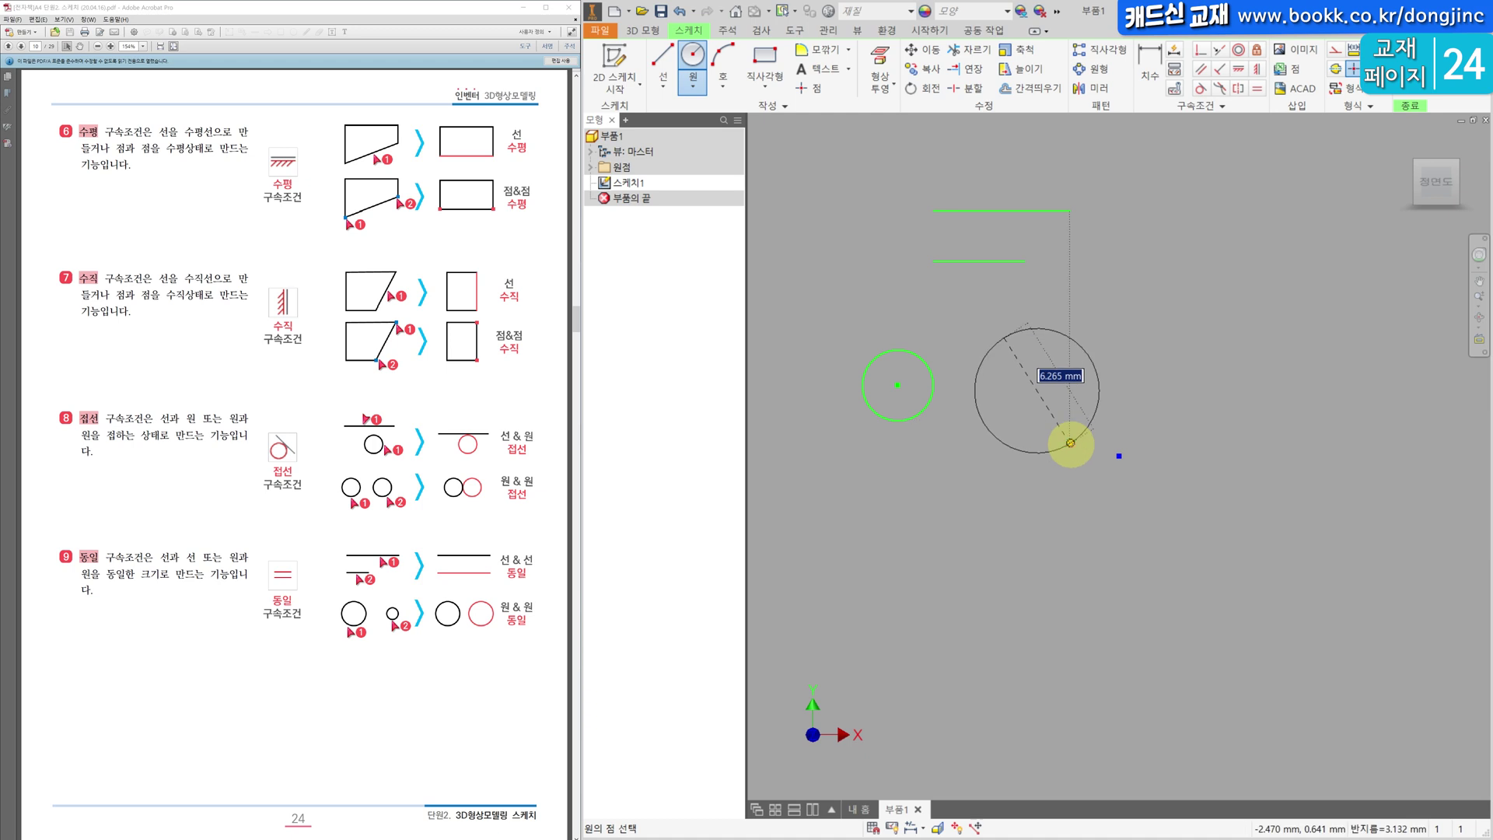
{"action": "left_click", "coordinate": [1090, 351]}
{"action": "key", "text": "Escape"}
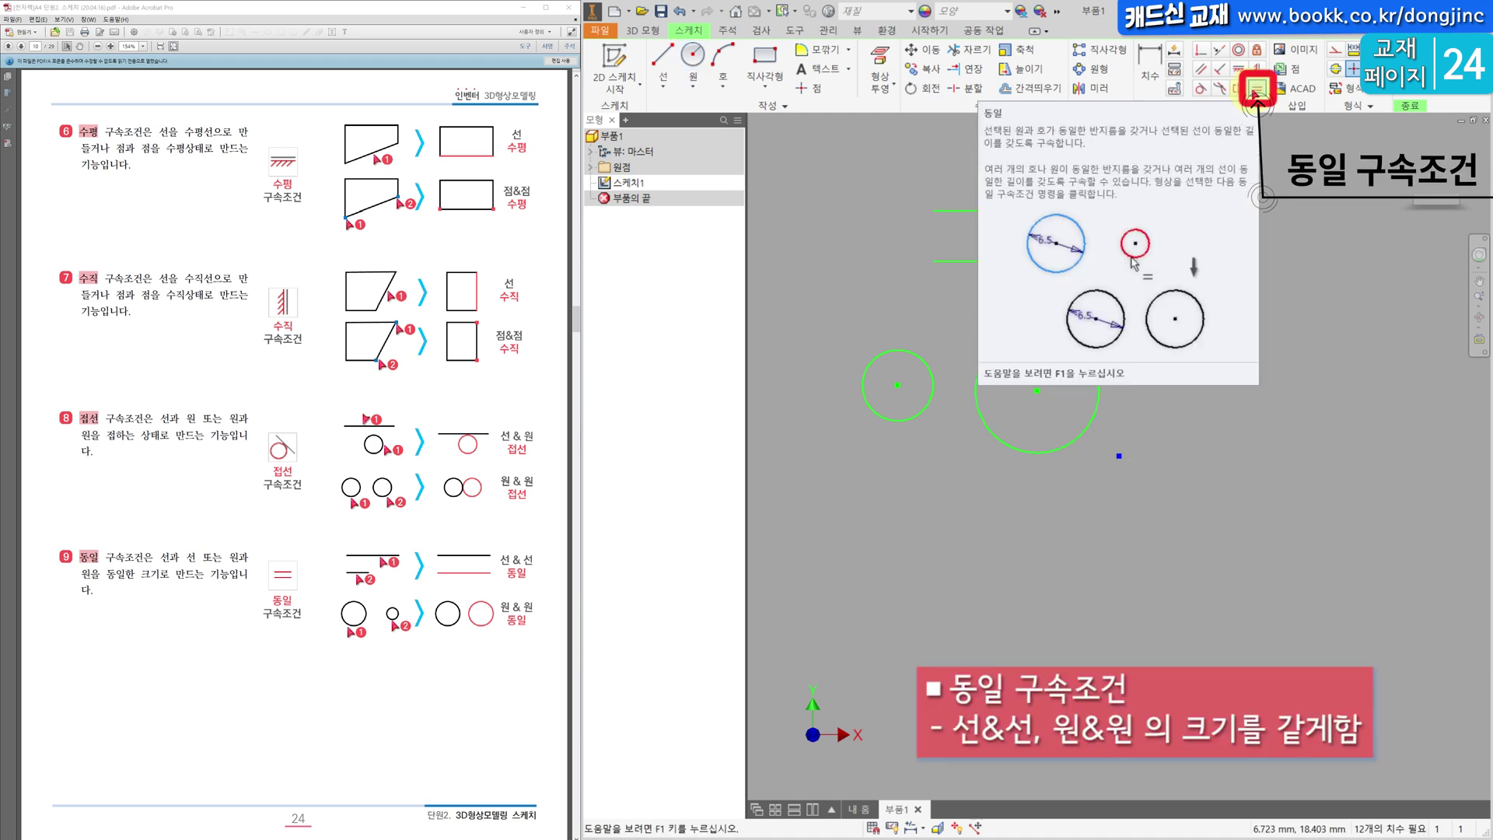
Apply an equal constraint between the two horizontal lines so they share the same length.
{"action": "left_click", "coordinate": [1255, 92]}
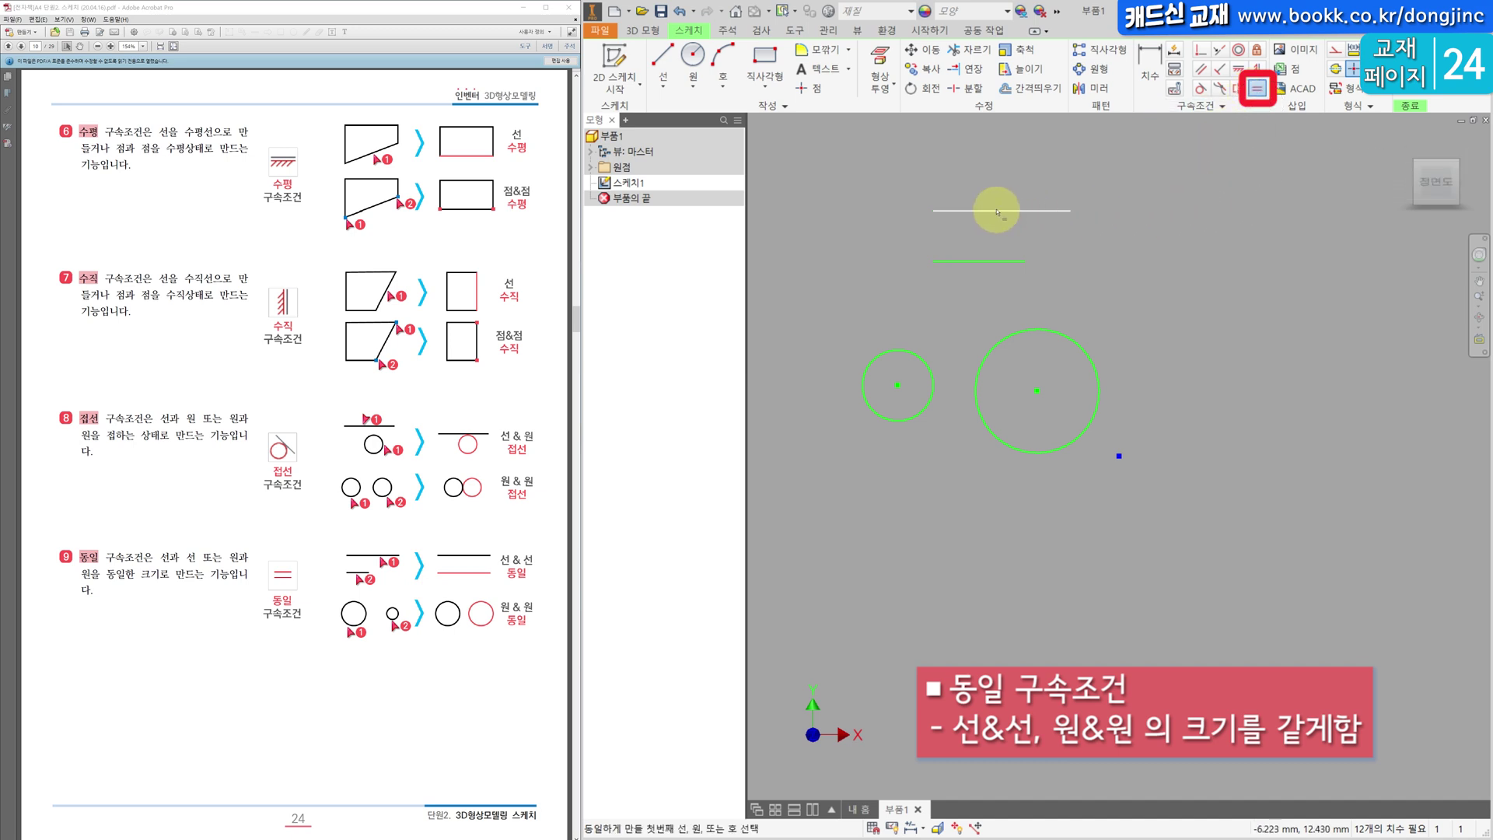
{"action": "left_click", "coordinate": [991, 265]}
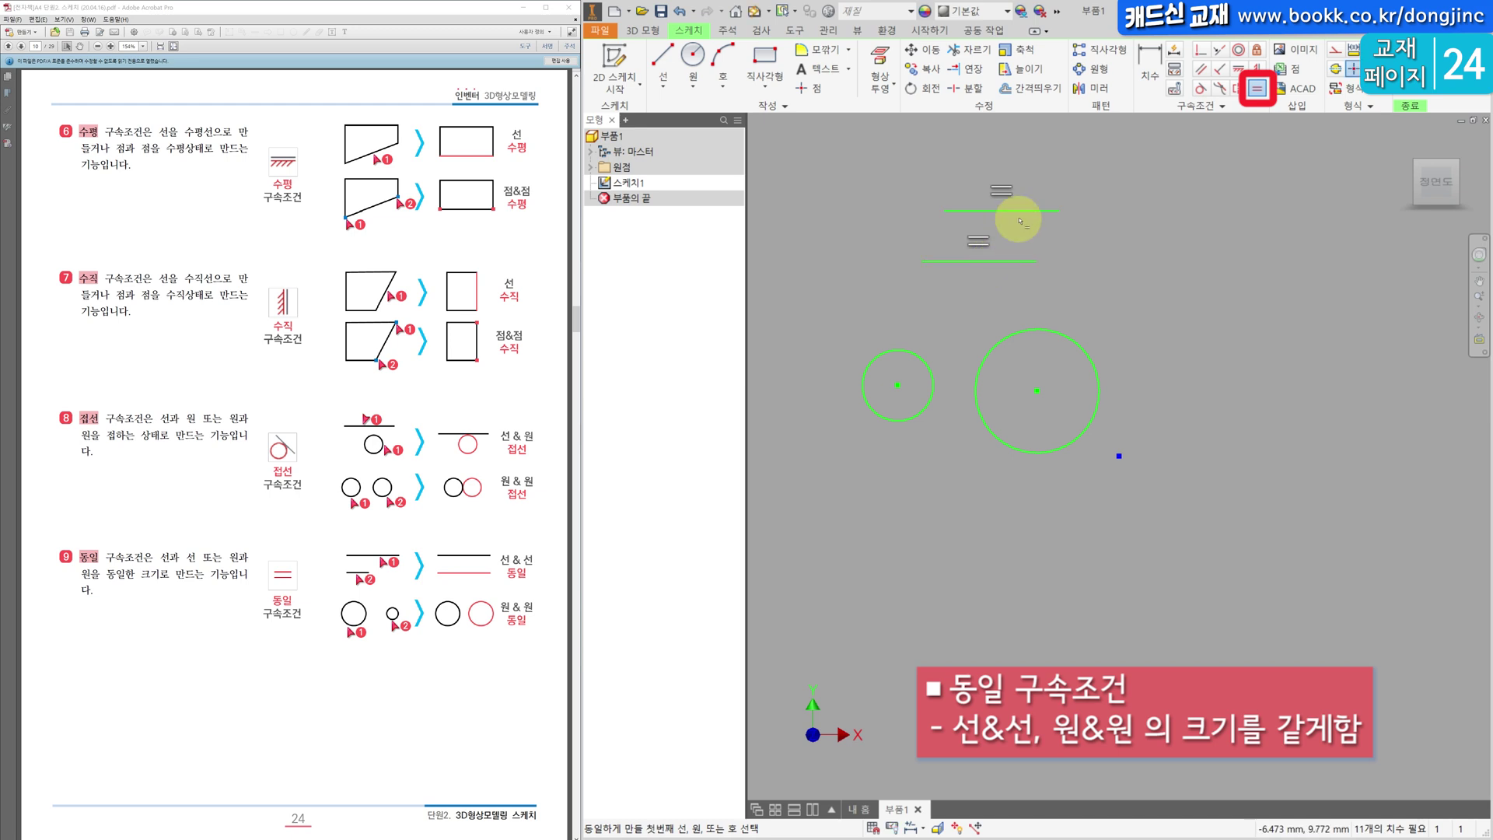
{"action": "key", "text": "Escape"}
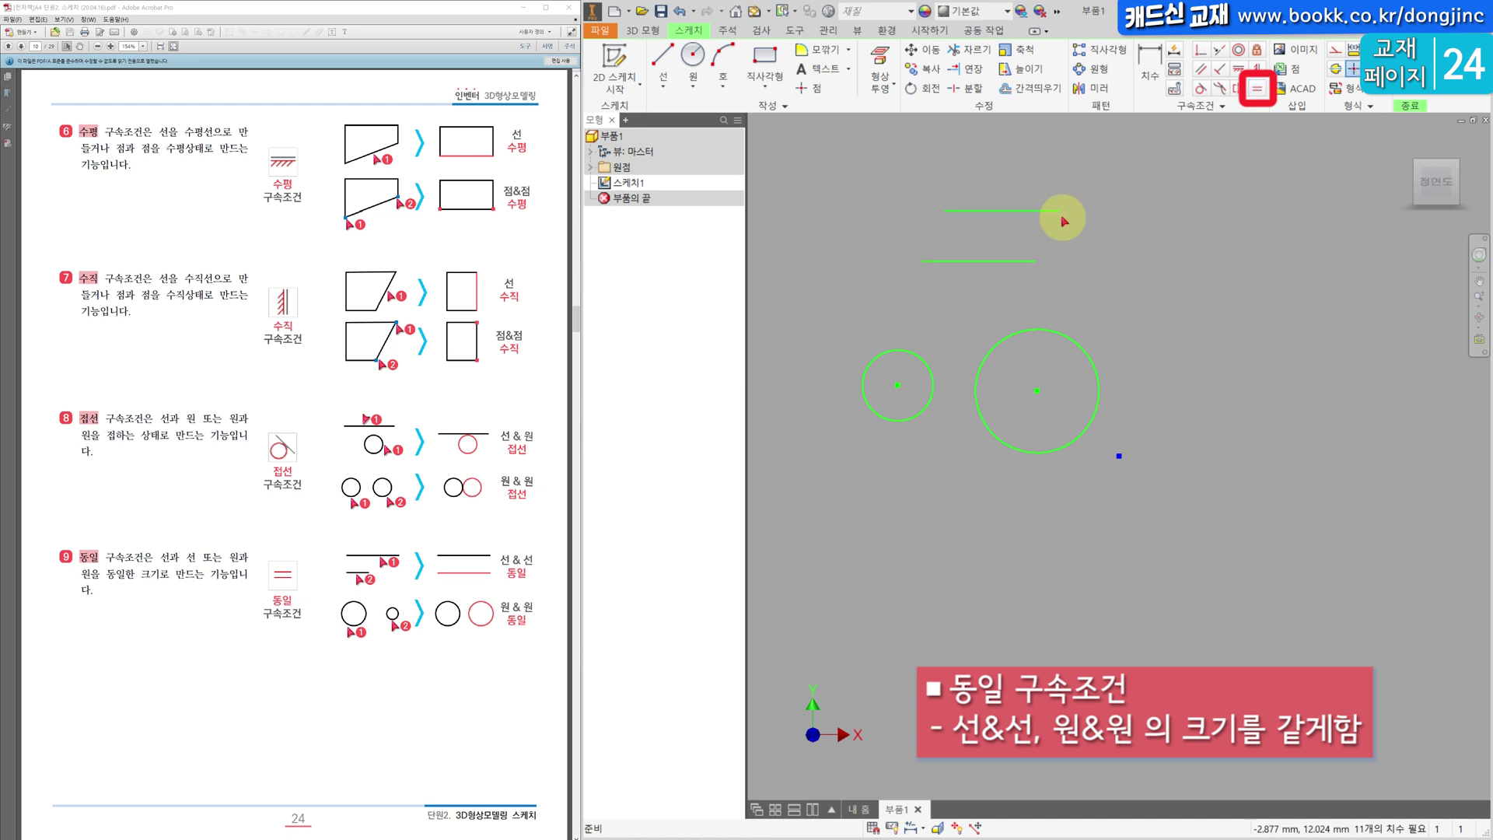
Dimension the upper horizontal line's length and set it to 10 mm.
{"action": "mouse_move", "coordinate": [1060, 211]}
{"action": "left_mouse_down"}
{"action": "mouse_move", "coordinate": [1110, 205]}
{"action": "mouse_move", "coordinate": [1061, 206]}
{"action": "left_mouse_up"}
{"action": "left_click", "coordinate": [1152, 73]}
{"action": "left_click", "coordinate": [1002, 205]}
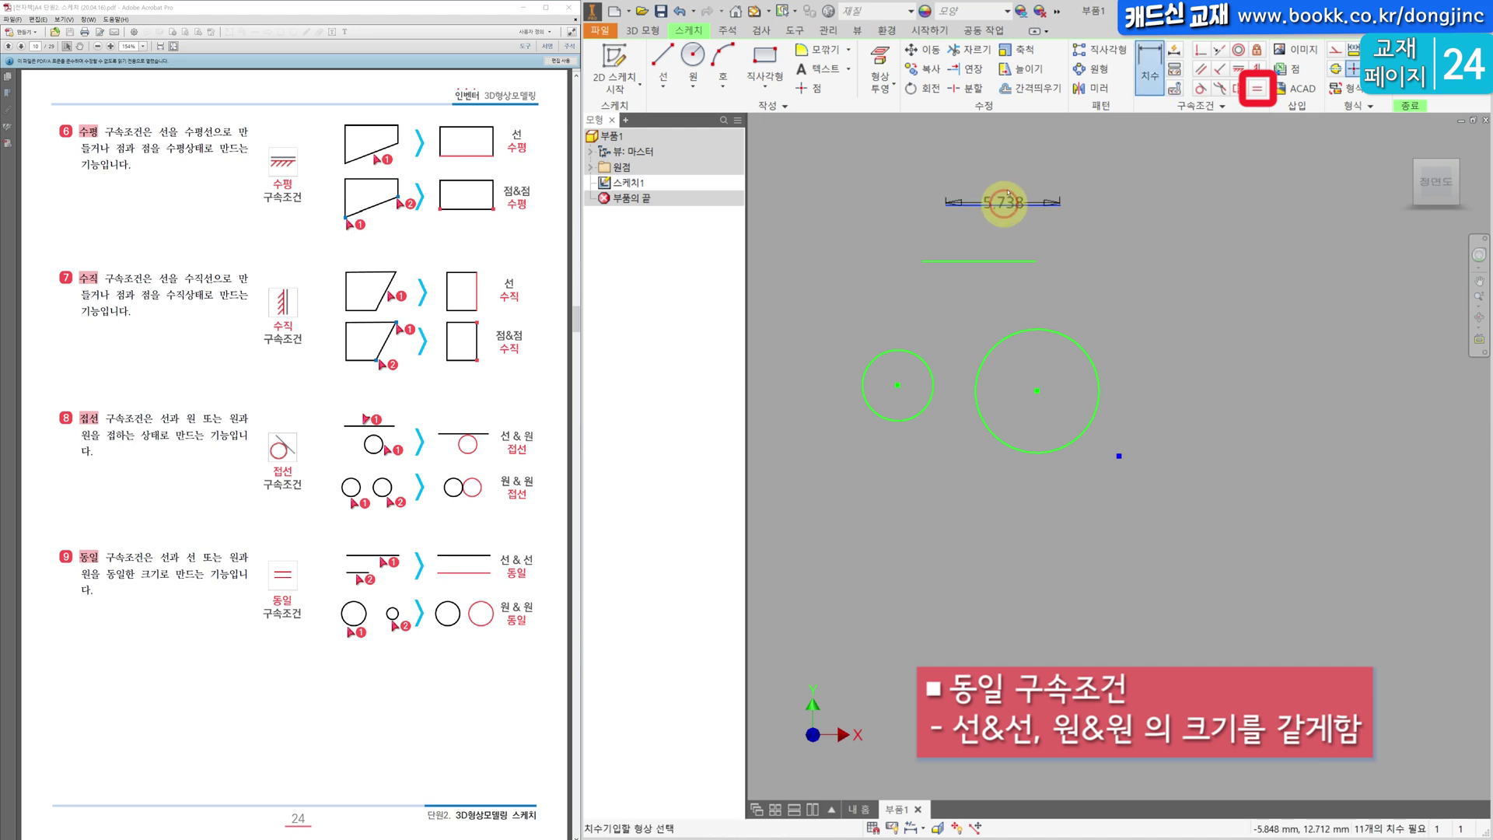
{"action": "left_click", "coordinate": [985, 190]}
{"action": "type", "text": "1"}
{"action": "key", "text": "Return"}
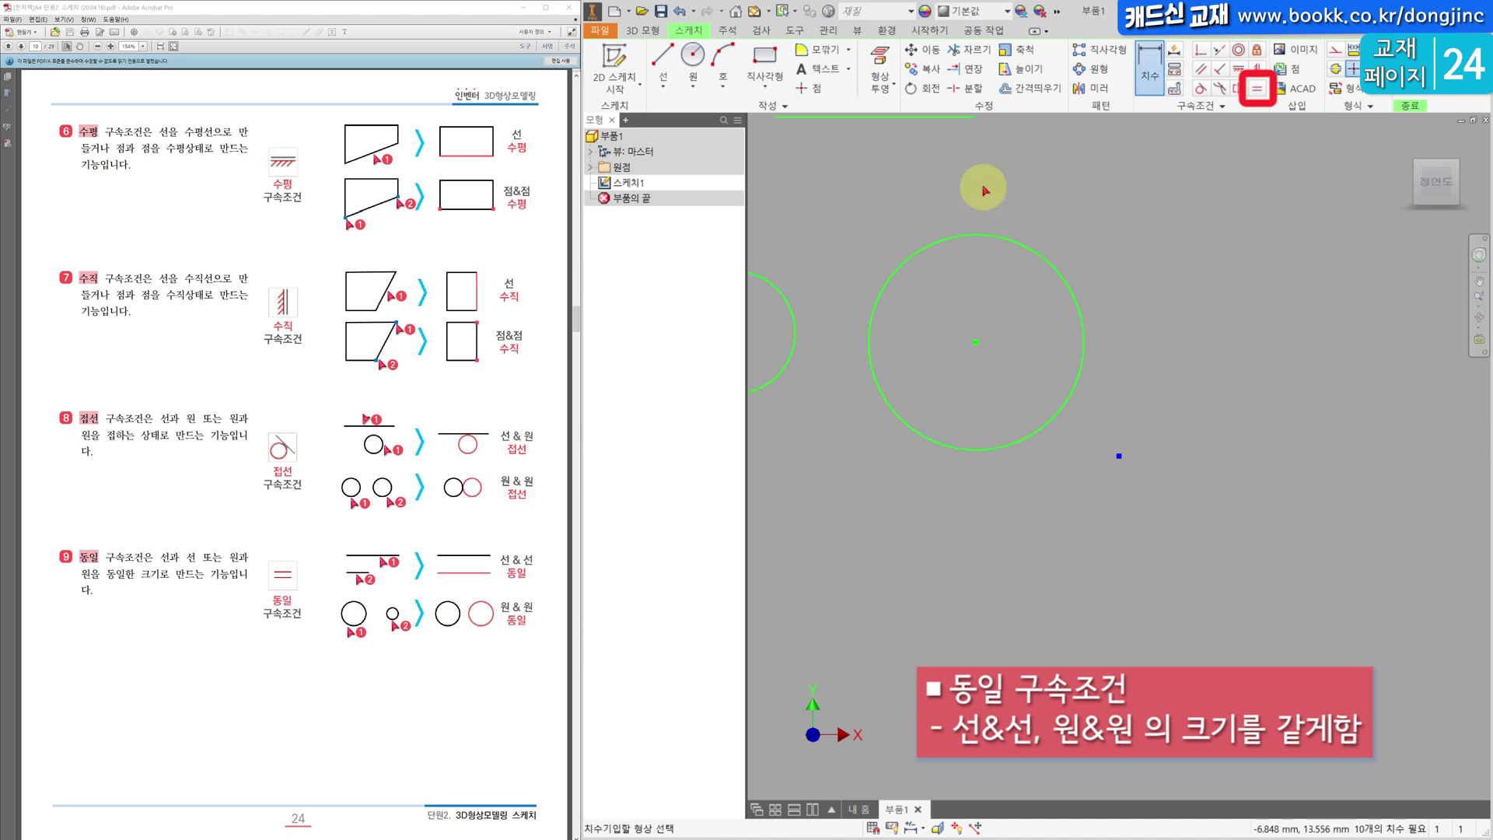
Change the upper line's length dimension to 5 mm.
{"action": "scroll", "coordinate": [992, 204], "scroll_direction": "down", "scroll_amount": 5}
{"action": "middle_click_drag", "start_coordinate": [988, 226], "coordinate": [1010, 381]}
{"action": "scroll", "coordinate": [1010, 381], "scroll_direction": "up", "scroll_amount": 3}
{"action": "left_click", "coordinate": [999, 234]}
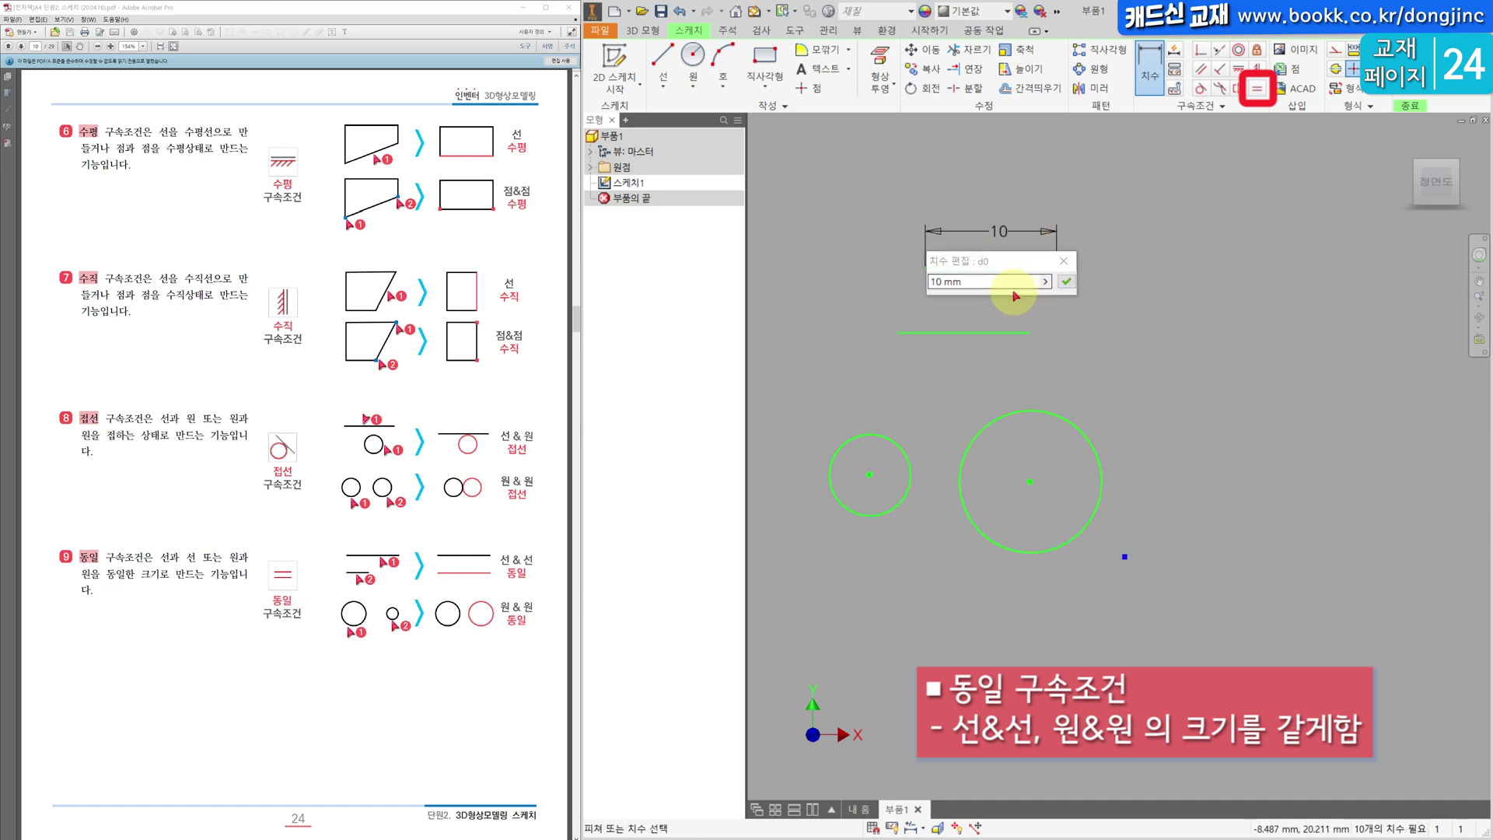
{"action": "left_click_drag", "start_coordinate": [1013, 284], "coordinate": [784, 295]}
{"action": "type", "text": "5"}
{"action": "key", "text": "Return"}
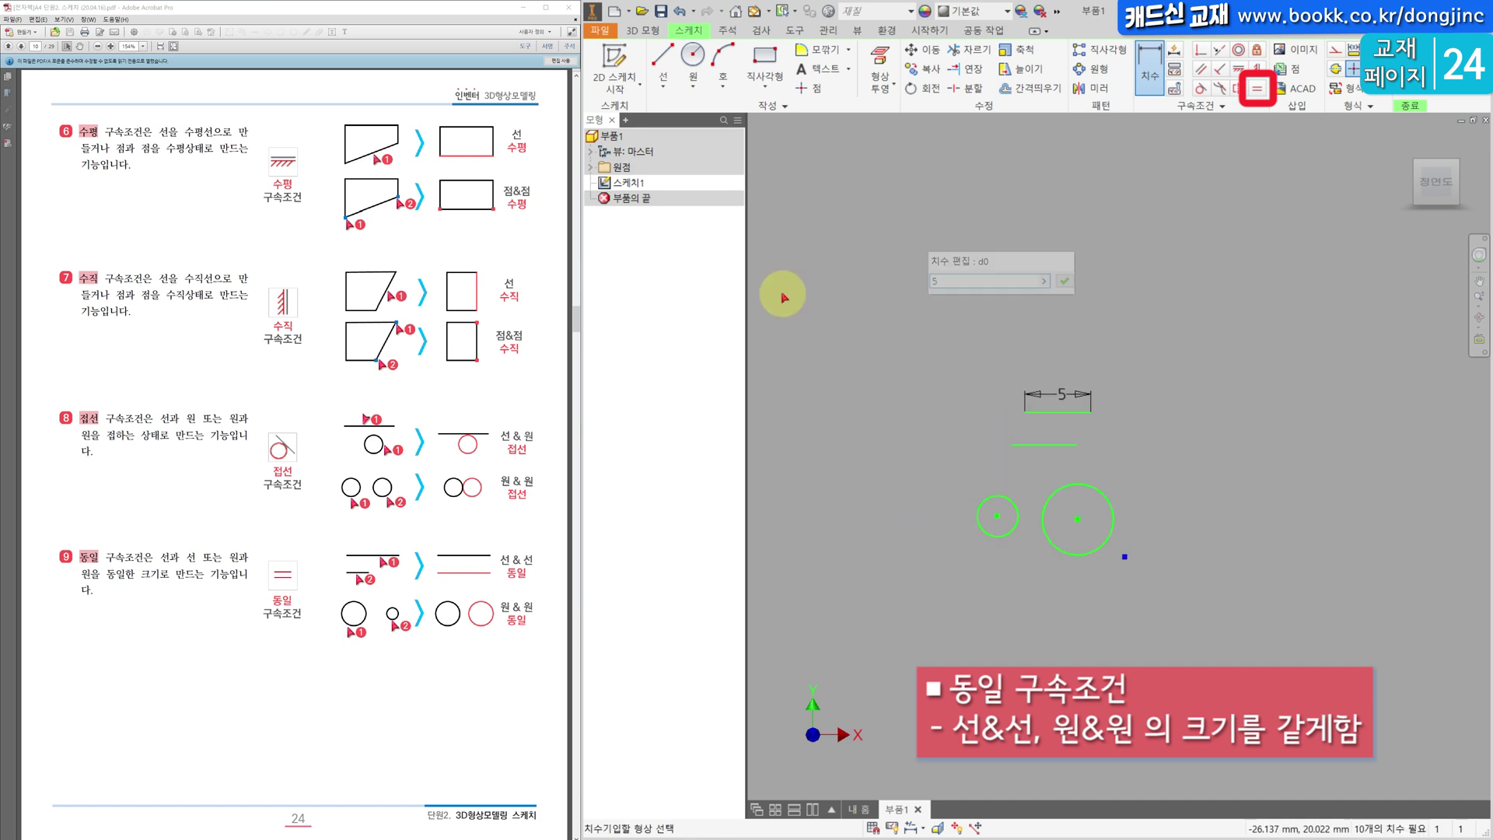
{"action": "middle_click_drag", "start_coordinate": [988, 371], "coordinate": [968, 368]}
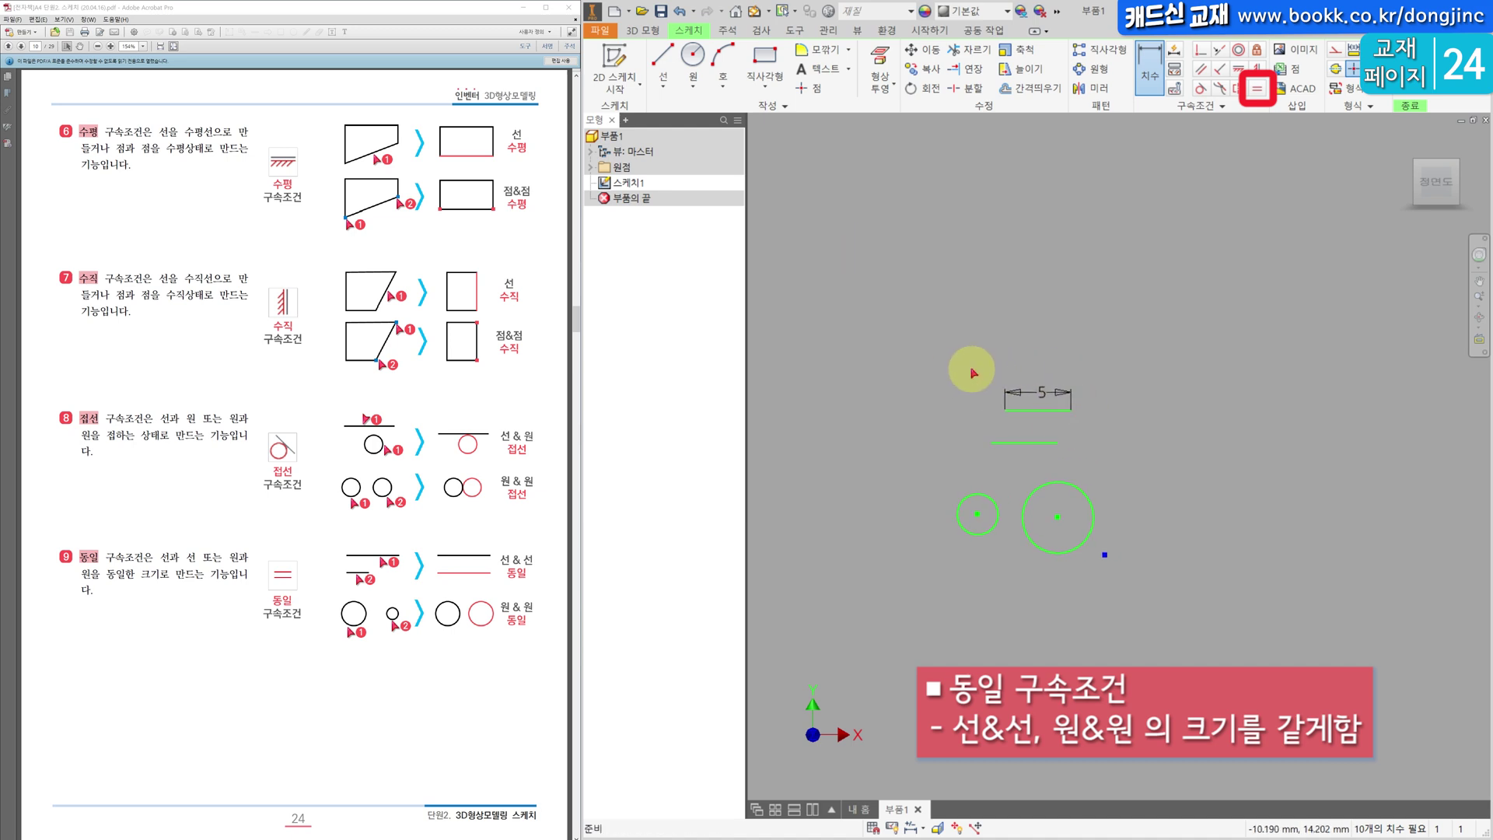
Apply an equal constraint between the small circle and the larger circle beside it.
{"action": "key", "text": "Escape"}
{"action": "left_click", "coordinate": [1257, 89]}
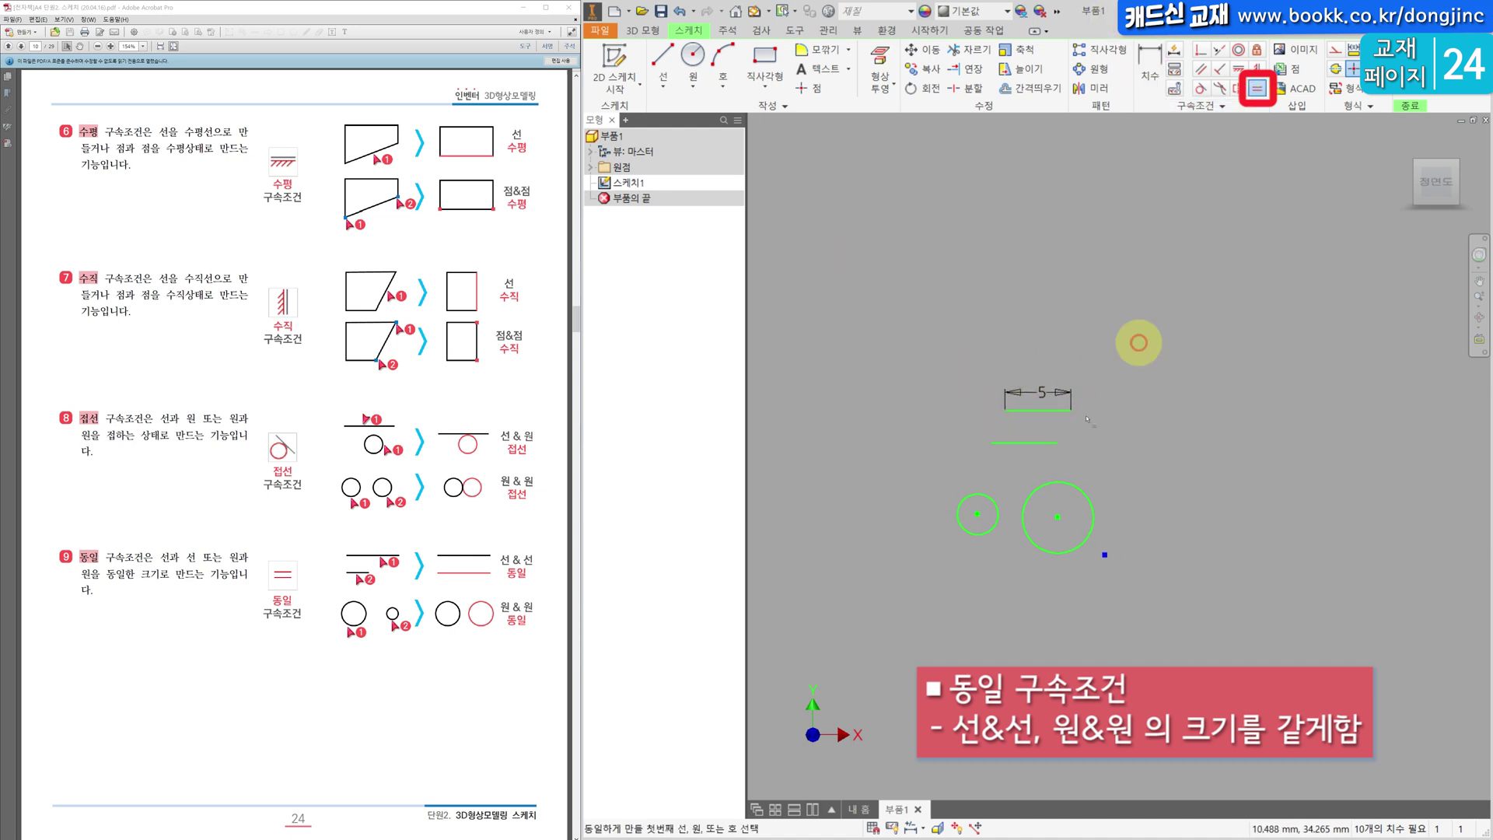
{"action": "left_click", "coordinate": [985, 496]}
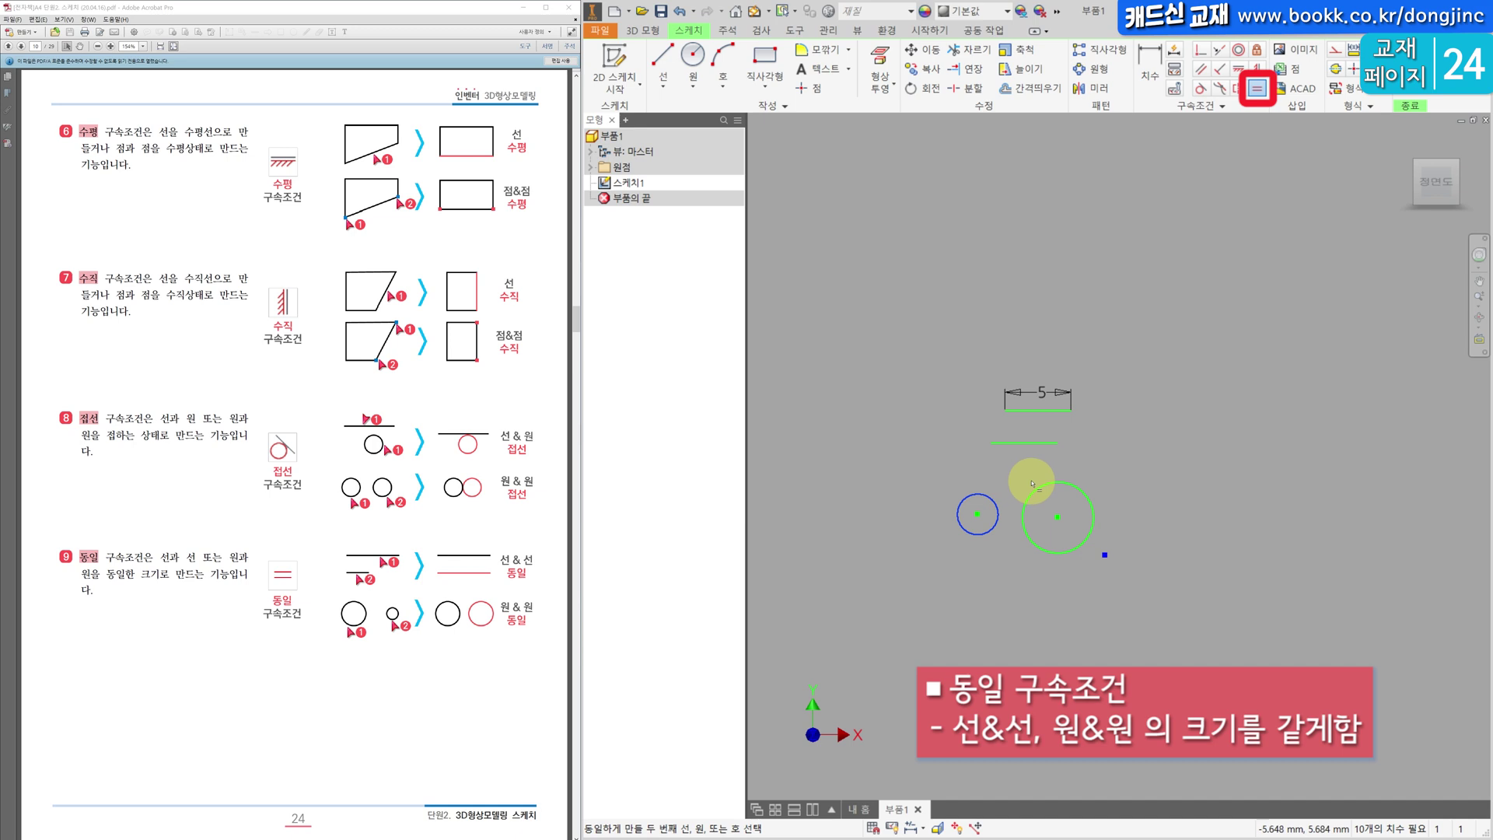
{"action": "left_click", "coordinate": [1061, 483]}
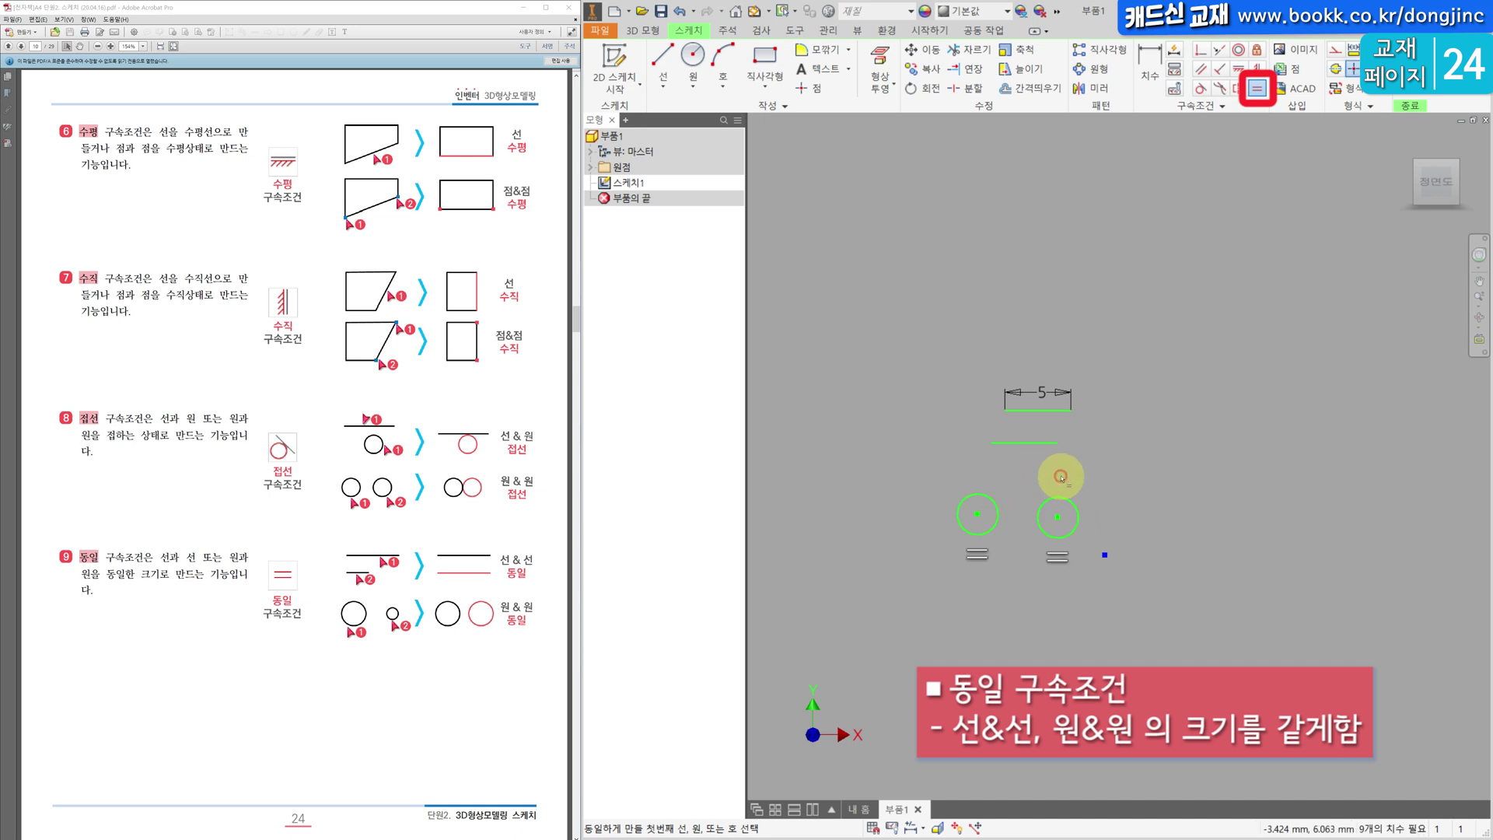
{"action": "mouse_move", "coordinate": [978, 535]}
{"action": "left_mouse_down"}
{"action": "mouse_move", "coordinate": [917, 579]}
{"action": "mouse_move", "coordinate": [966, 550]}
{"action": "mouse_move", "coordinate": [949, 543]}
{"action": "mouse_move", "coordinate": [964, 554]}
{"action": "left_mouse_up"}
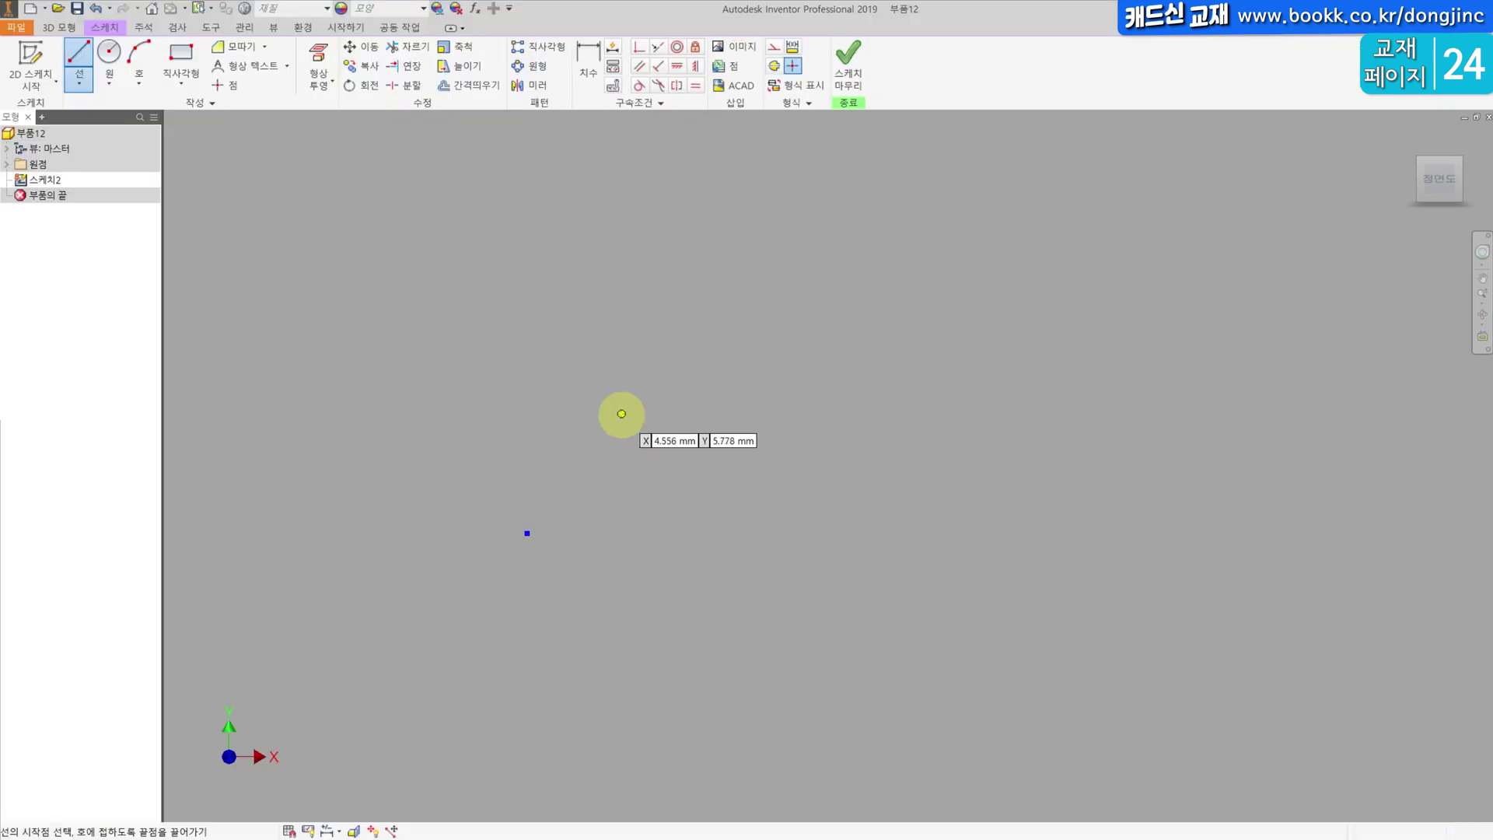
Draw a horizontal line about 7 mm long above and to the right of the origin in the empty sketch.
{"action": "left_click", "coordinate": [620, 413]}
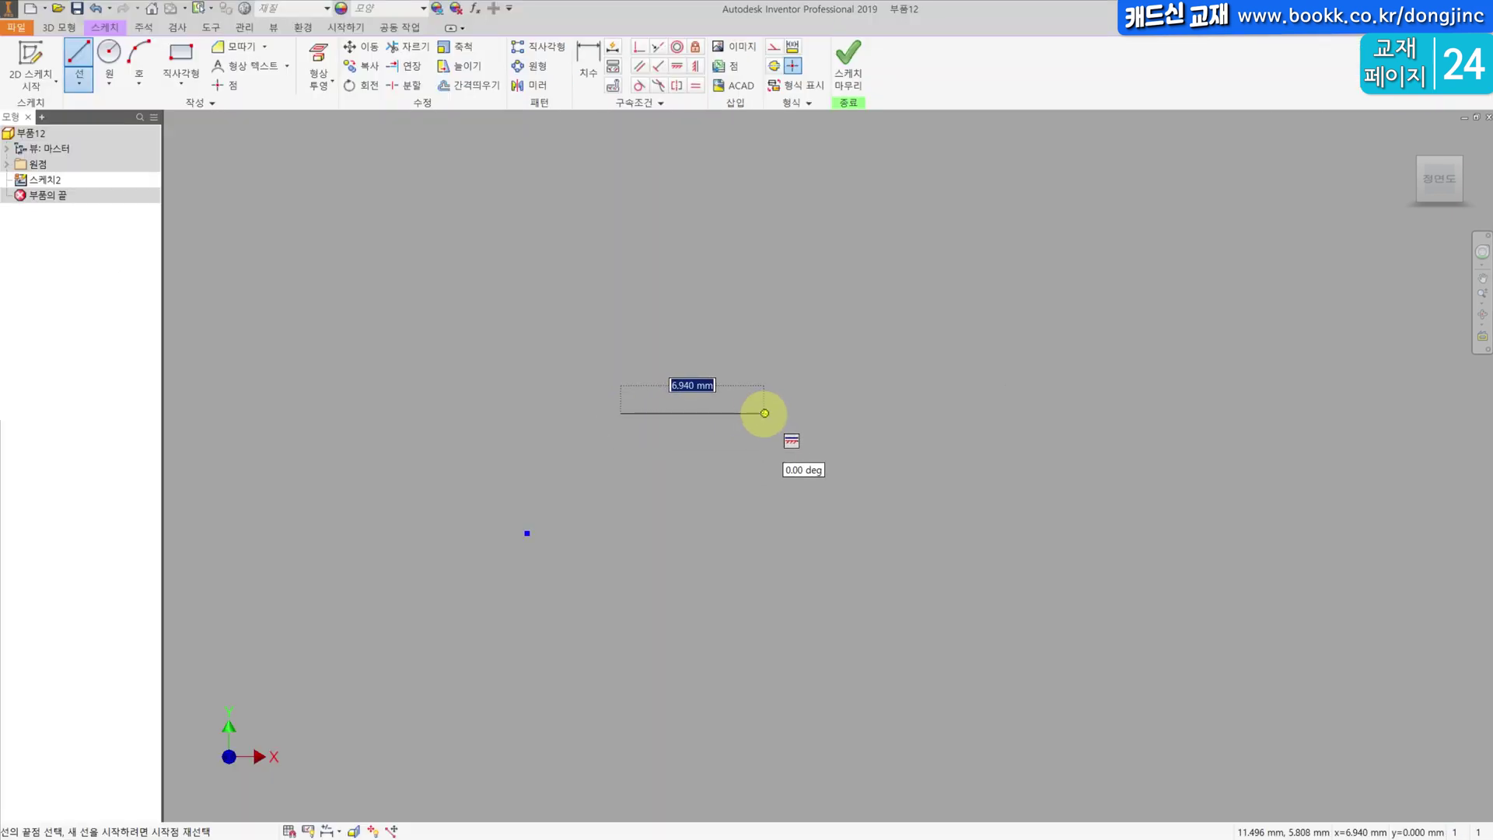
{"action": "double_click", "coordinate": [764, 413]}
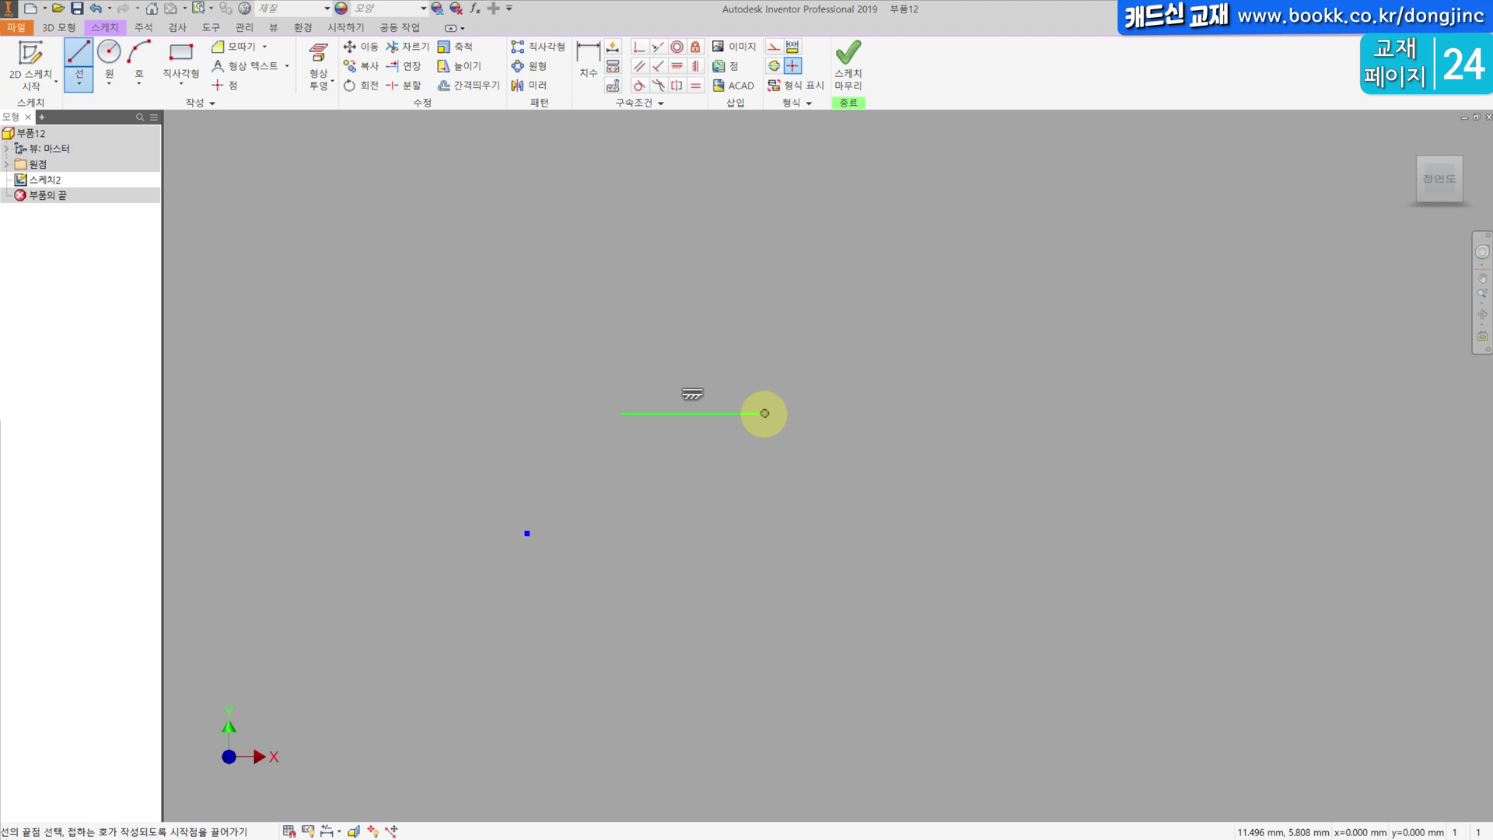
{"action": "key", "text": "Escape"}
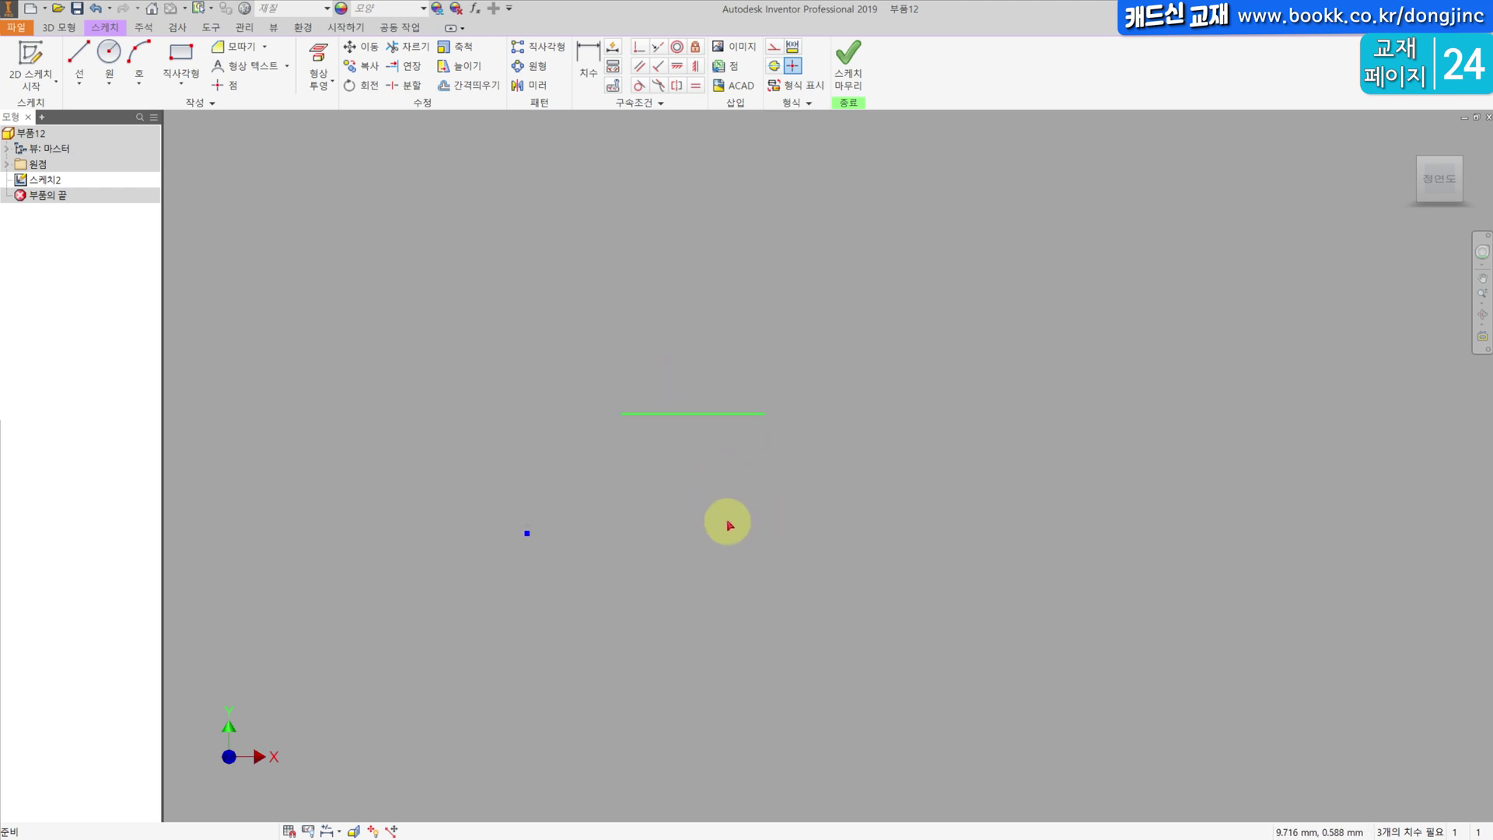
Show all sketch constraints and delete the line's horizontal constraint.
{"action": "key", "text": "F8"}
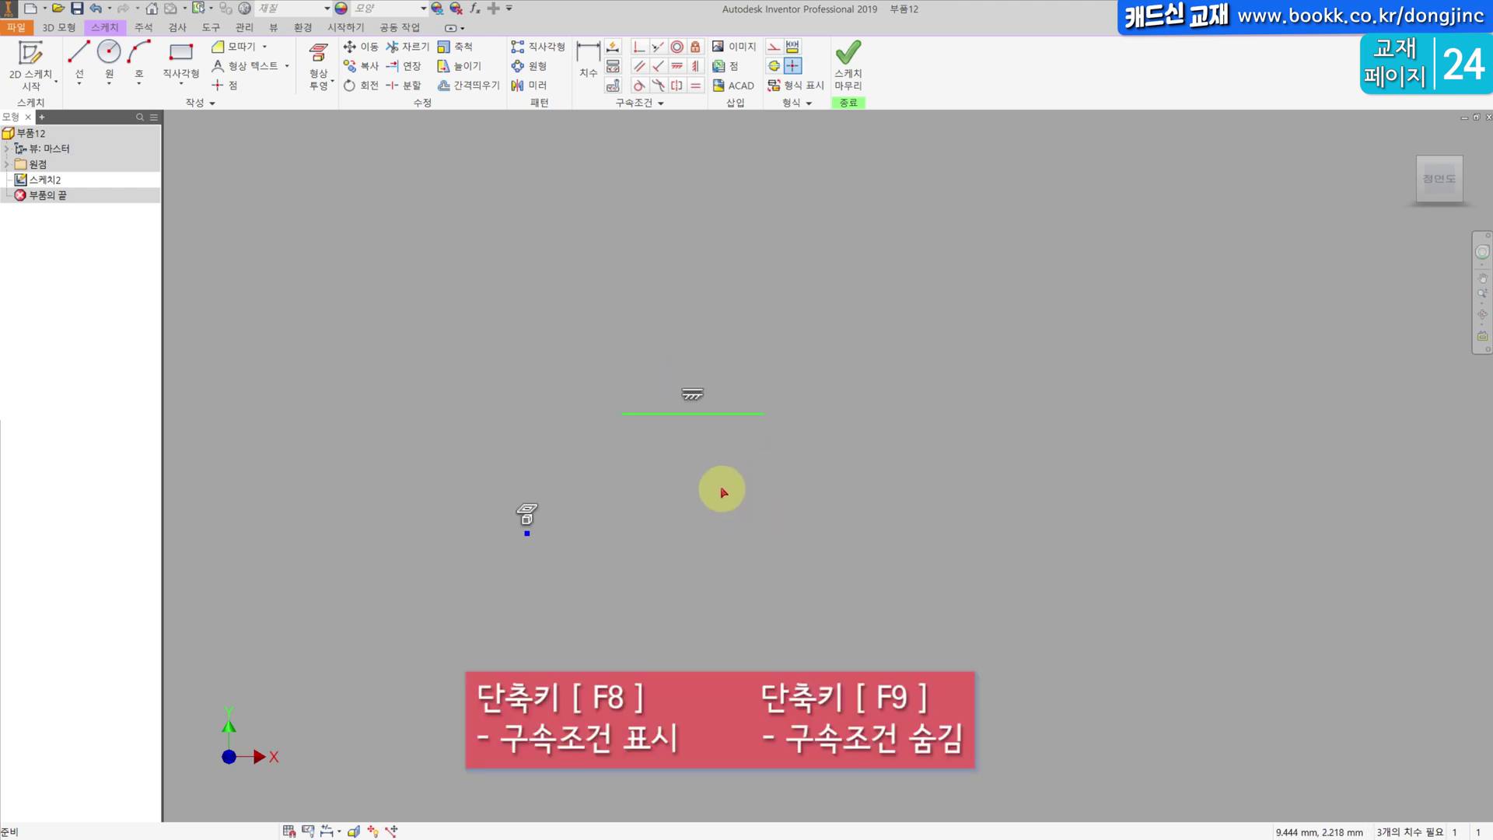
{"action": "right_click", "coordinate": [691, 395]}
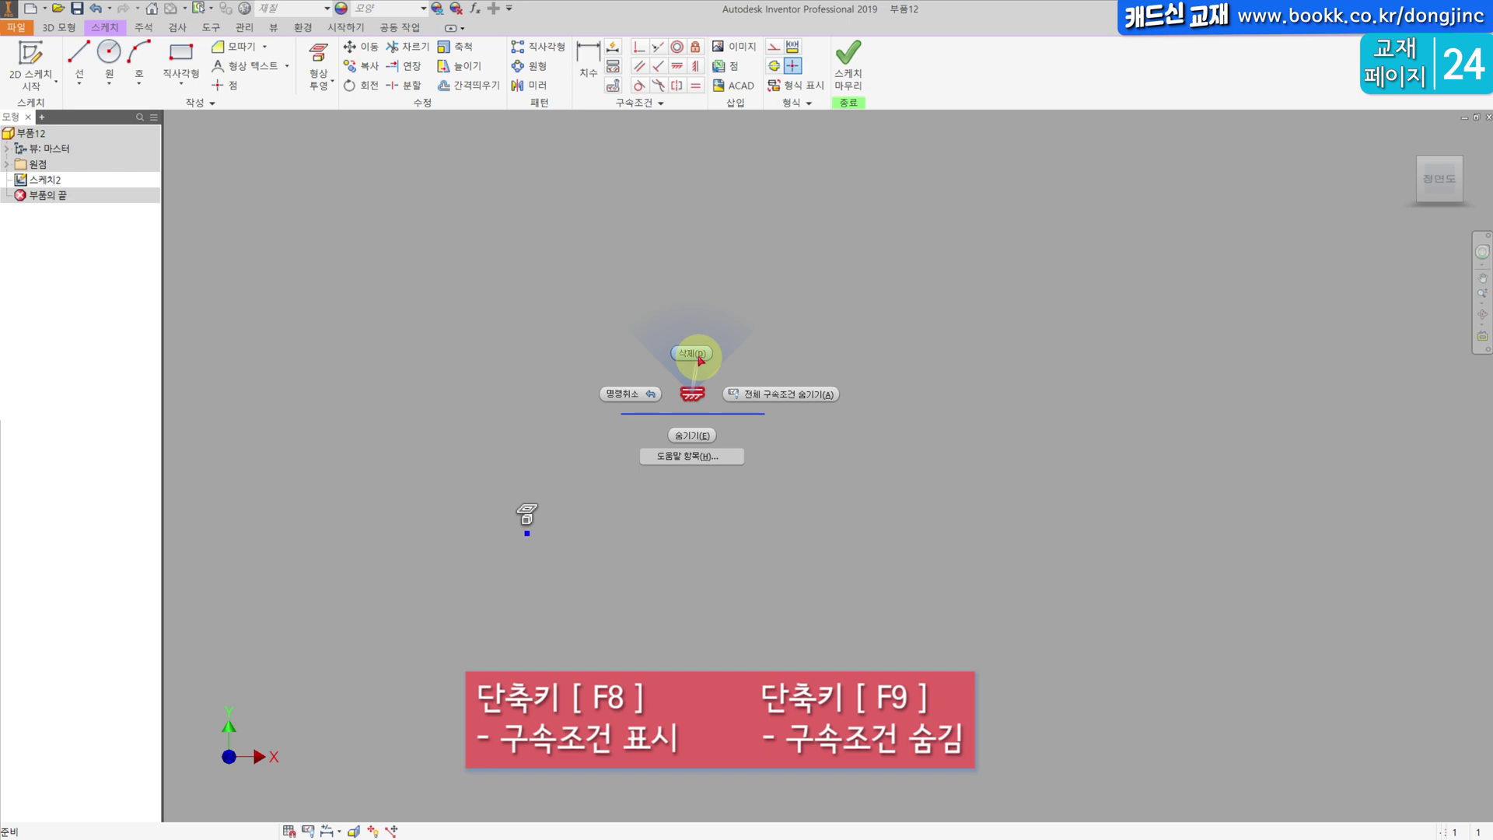
{"action": "left_click", "coordinate": [699, 356]}
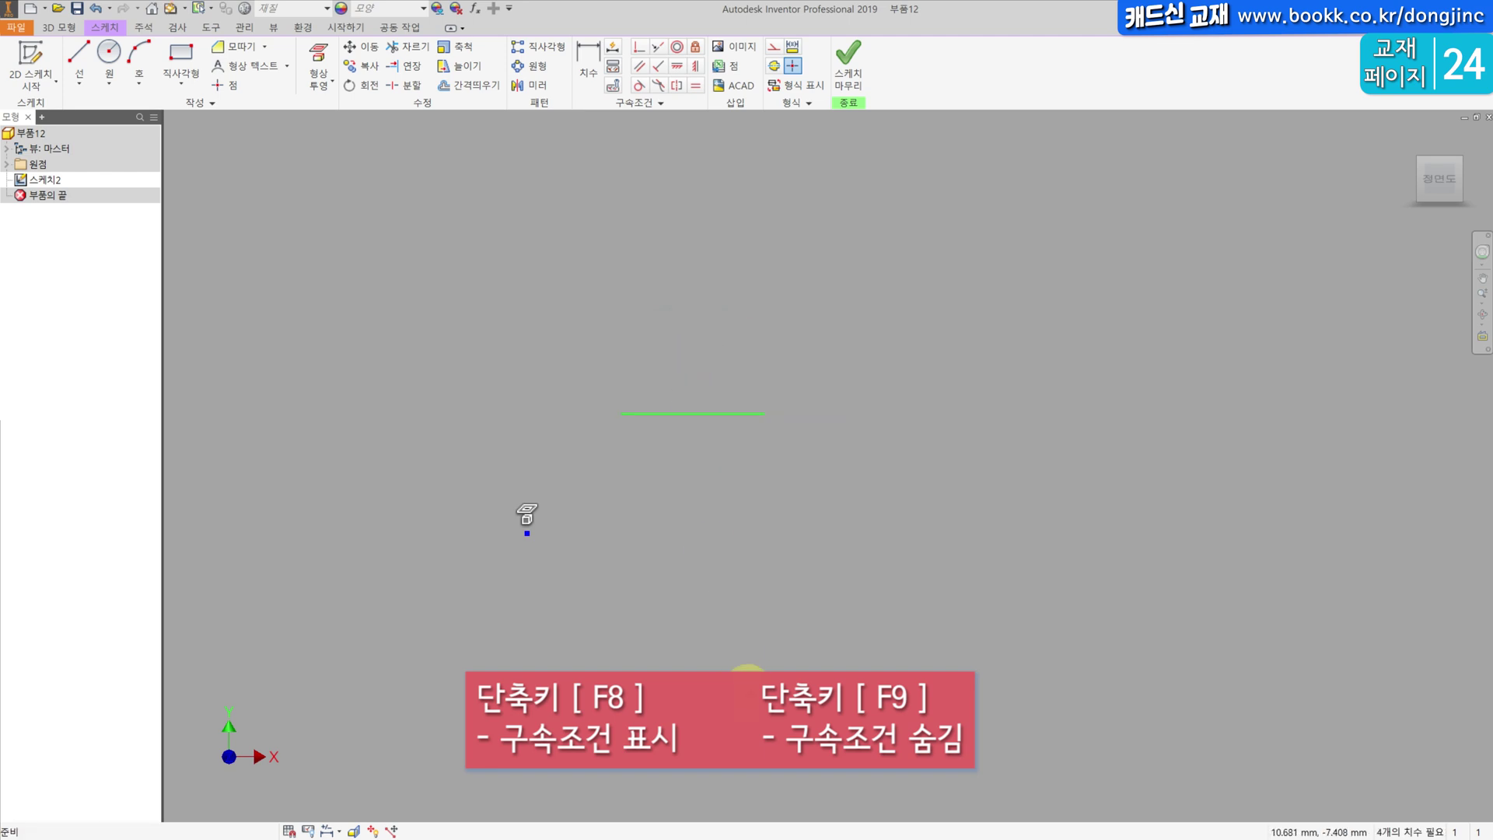
Hide the sketch constraints and apply a vertical constraint to the line.
{"action": "key", "text": "alt"}
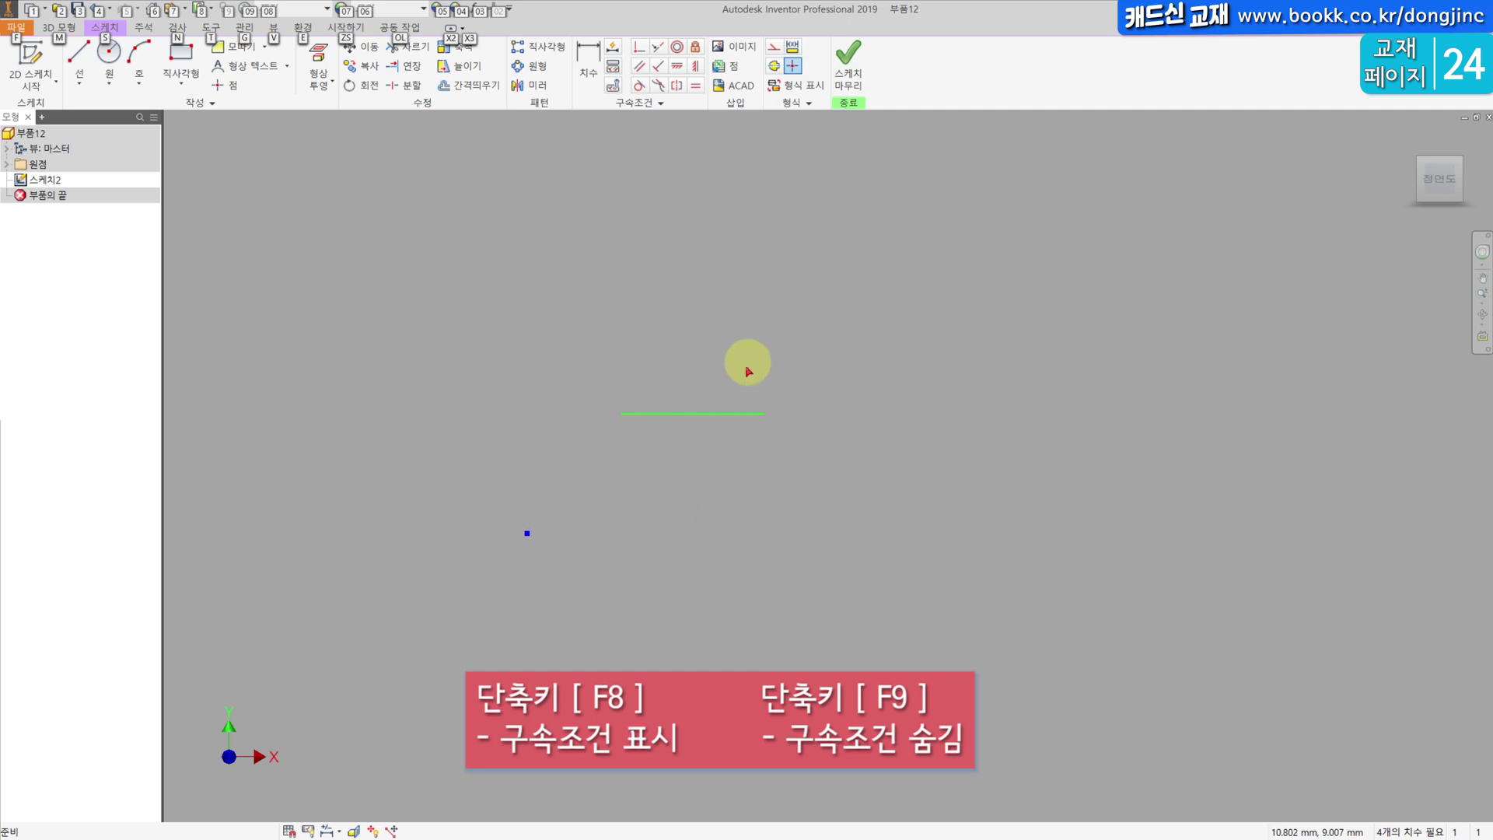
{"action": "left_click", "coordinate": [698, 68]}
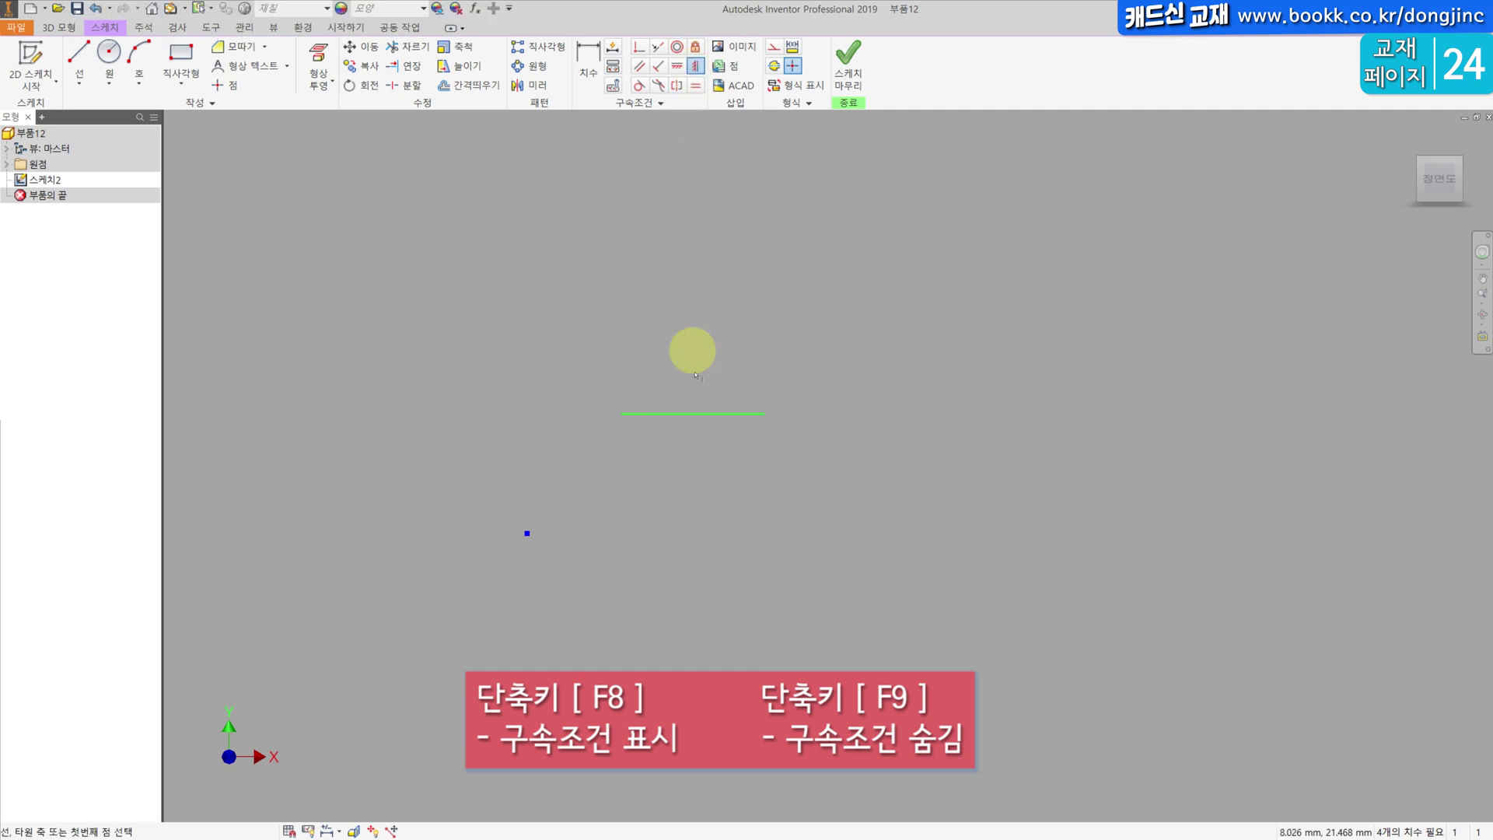
{"action": "left_click", "coordinate": [723, 413]}
{"action": "key", "text": "Escape"}
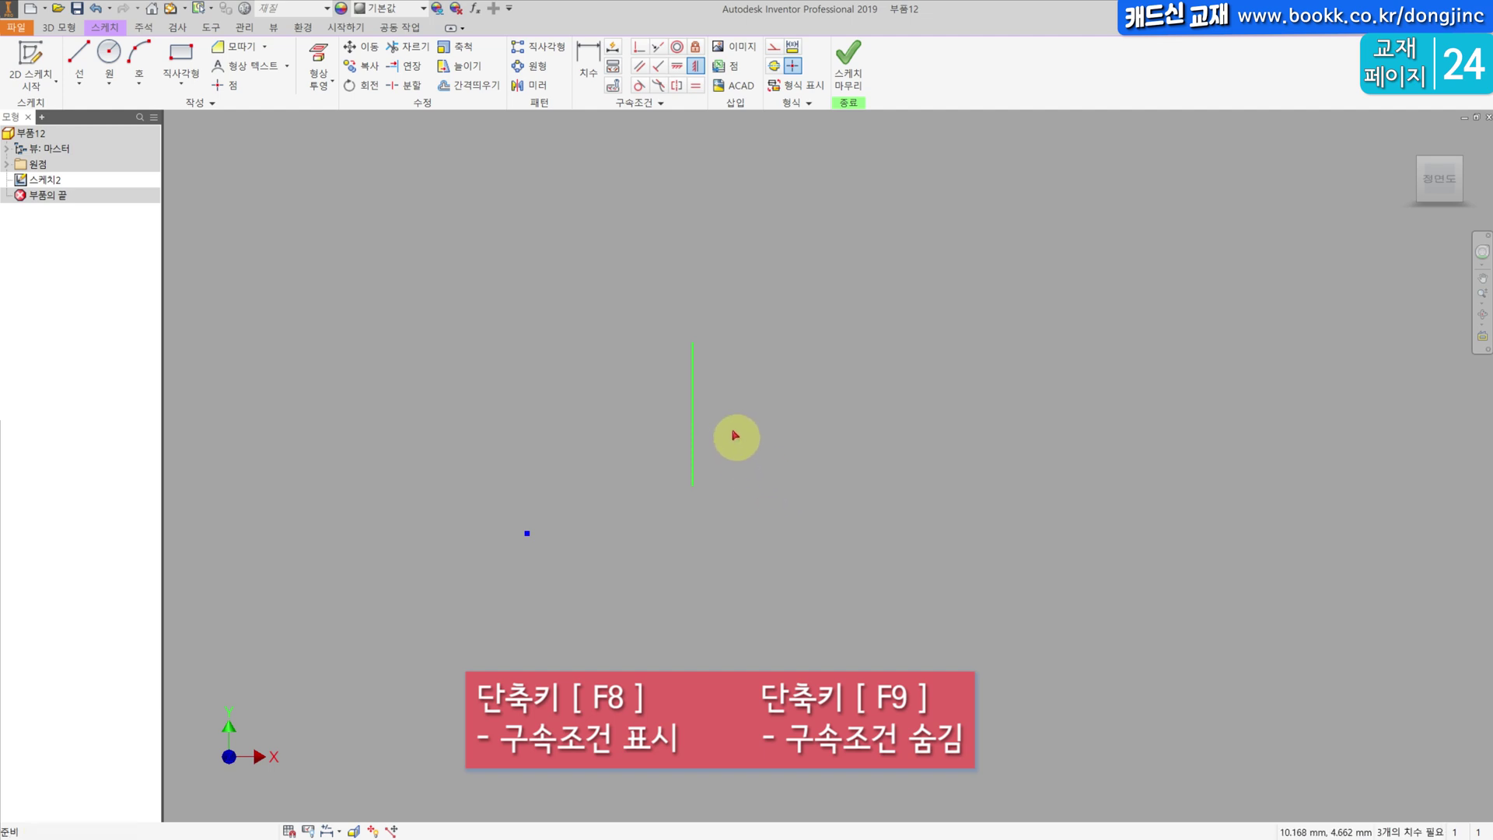
Show the sketch constraints, delete the line's vertical constraint and apply a horizontal constraint in its place.
{"action": "key", "text": "F8"}
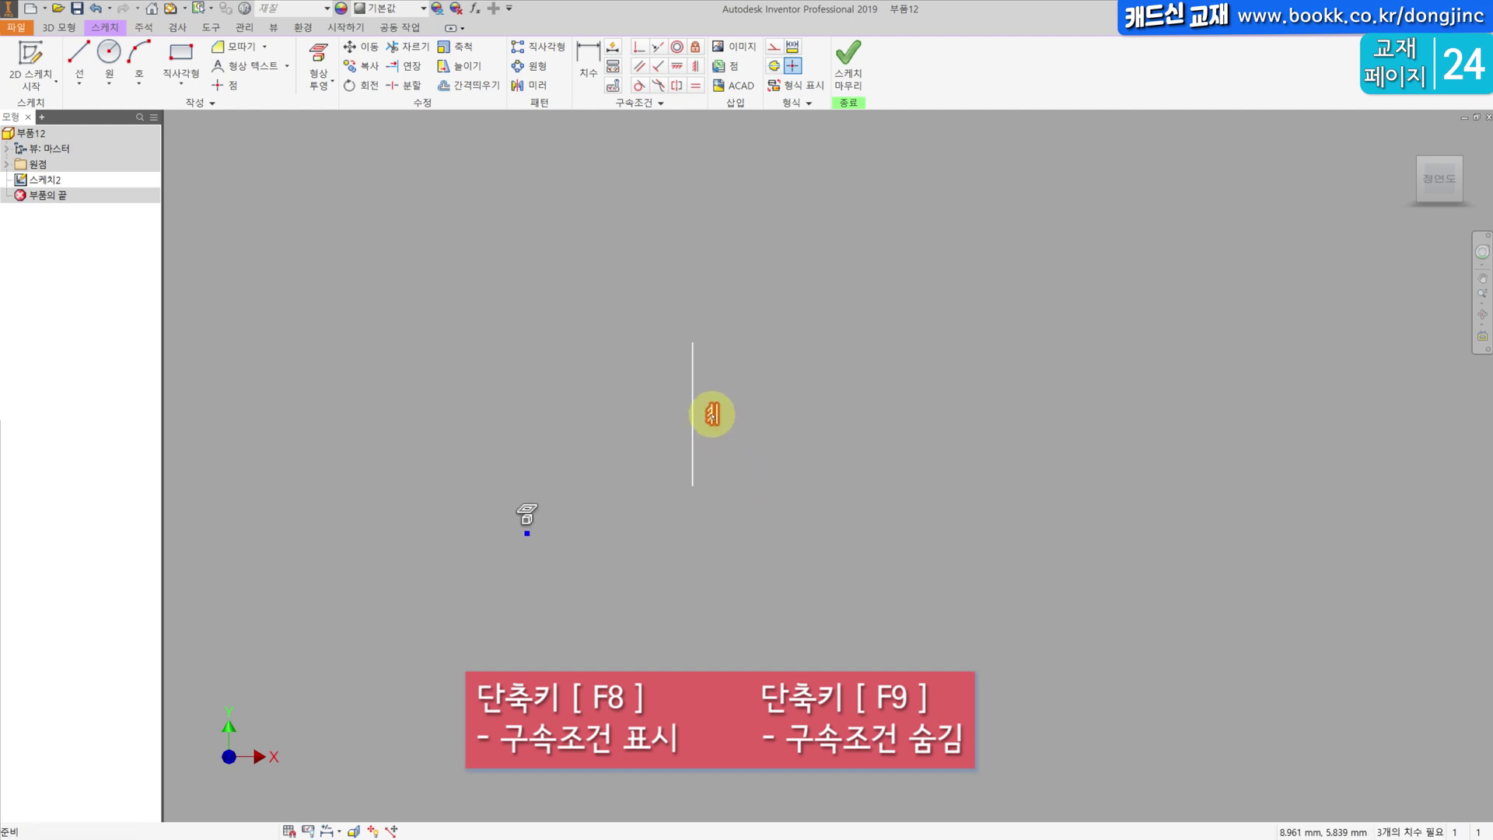
{"action": "right_click", "coordinate": [712, 416]}
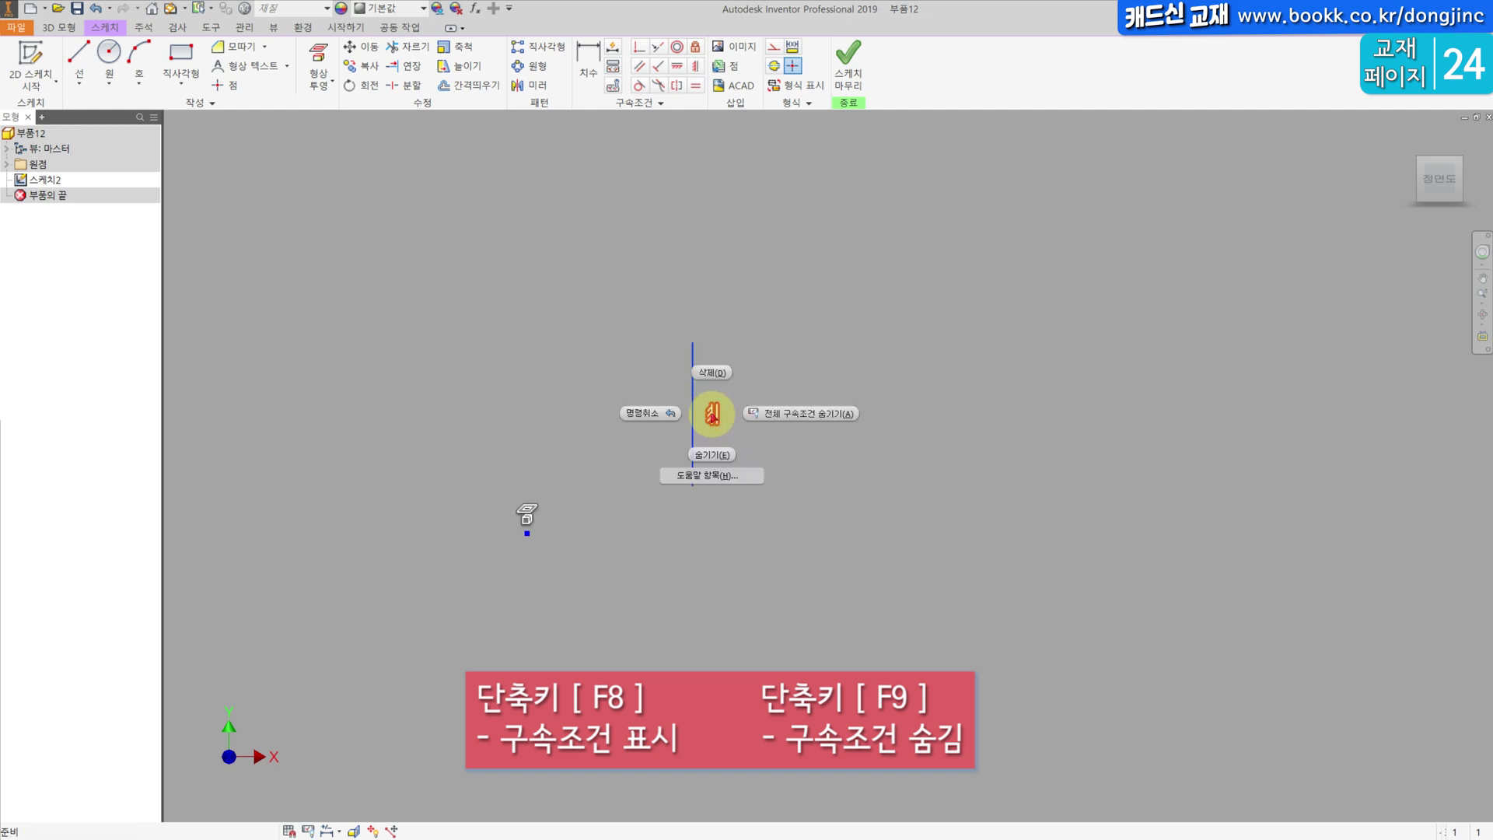
{"action": "left_click", "coordinate": [722, 376]}
{"action": "left_click", "coordinate": [677, 67]}
{"action": "left_click", "coordinate": [697, 384]}
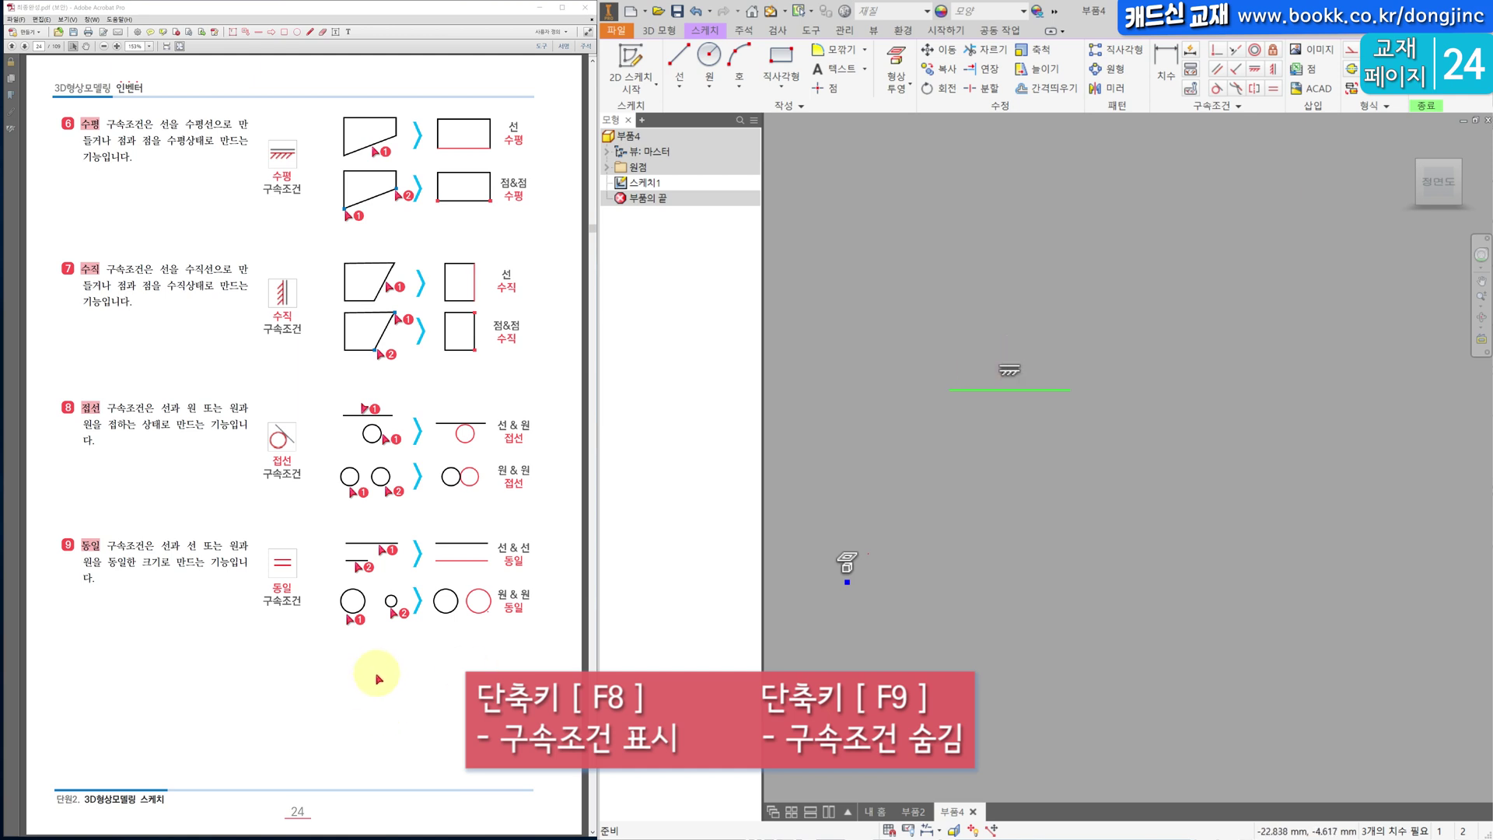
Toggle the display of all sketch constraints off and on repeatedly, ending with them hidden.
{"action": "key", "text": "F9"}
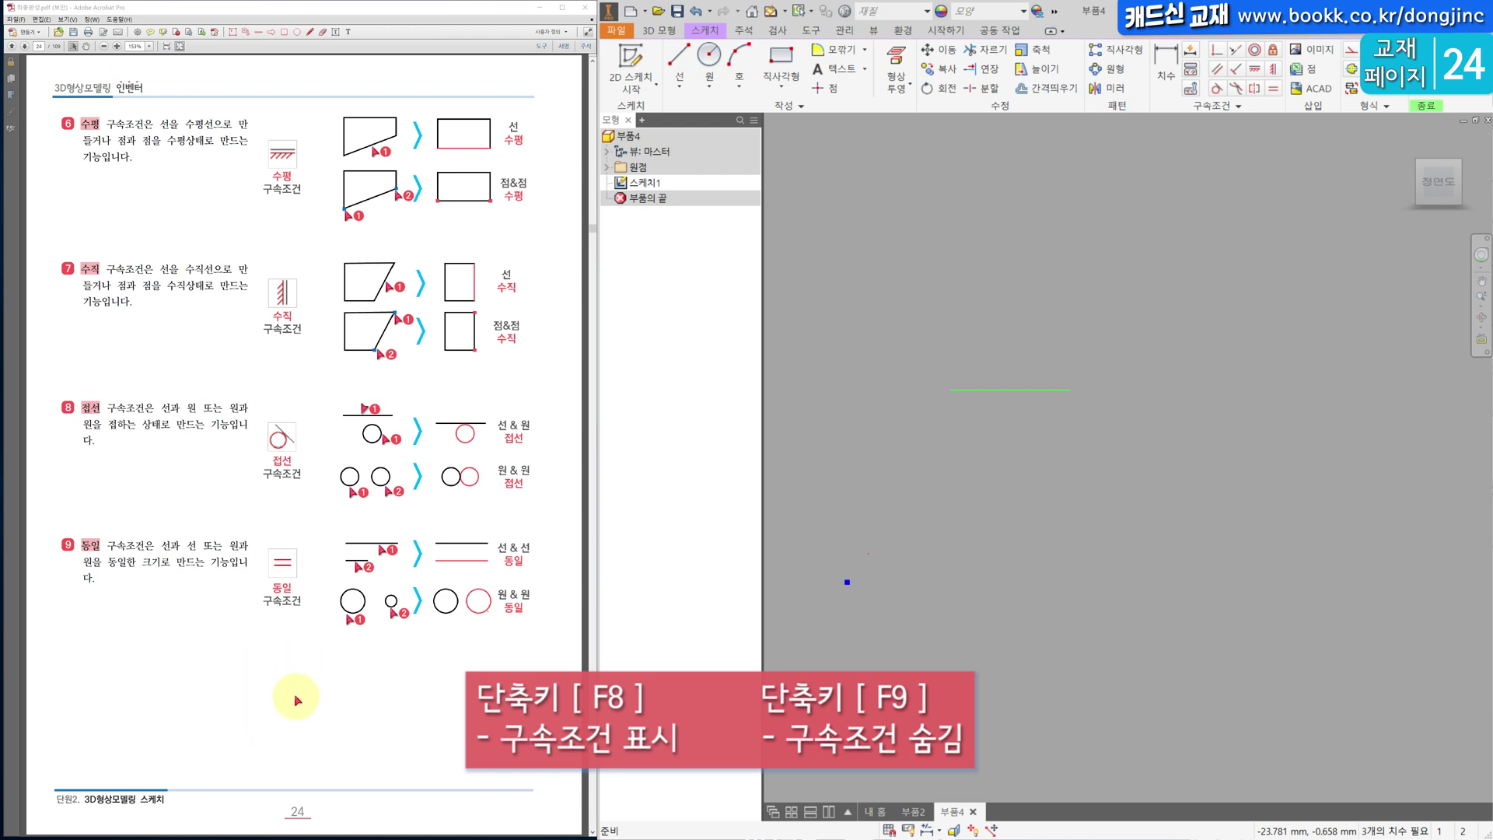
{"action": "middle_click_drag", "start_coordinate": [1006, 466], "coordinate": [981, 476]}
{"action": "key", "text": "F8"}
{"action": "key", "text": "F9"}
{"action": "key", "text": "F8"}
{"action": "key", "text": "F9"}
{"action": "key", "text": "F8"}
{"action": "key", "text": "F9"}
{"action": "key", "text": "F8"}
{"action": "key", "text": "F9"}
{"action": "key", "text": "F8"}
{"action": "key", "text": "F9"}
{"action": "key", "text": "F8"}
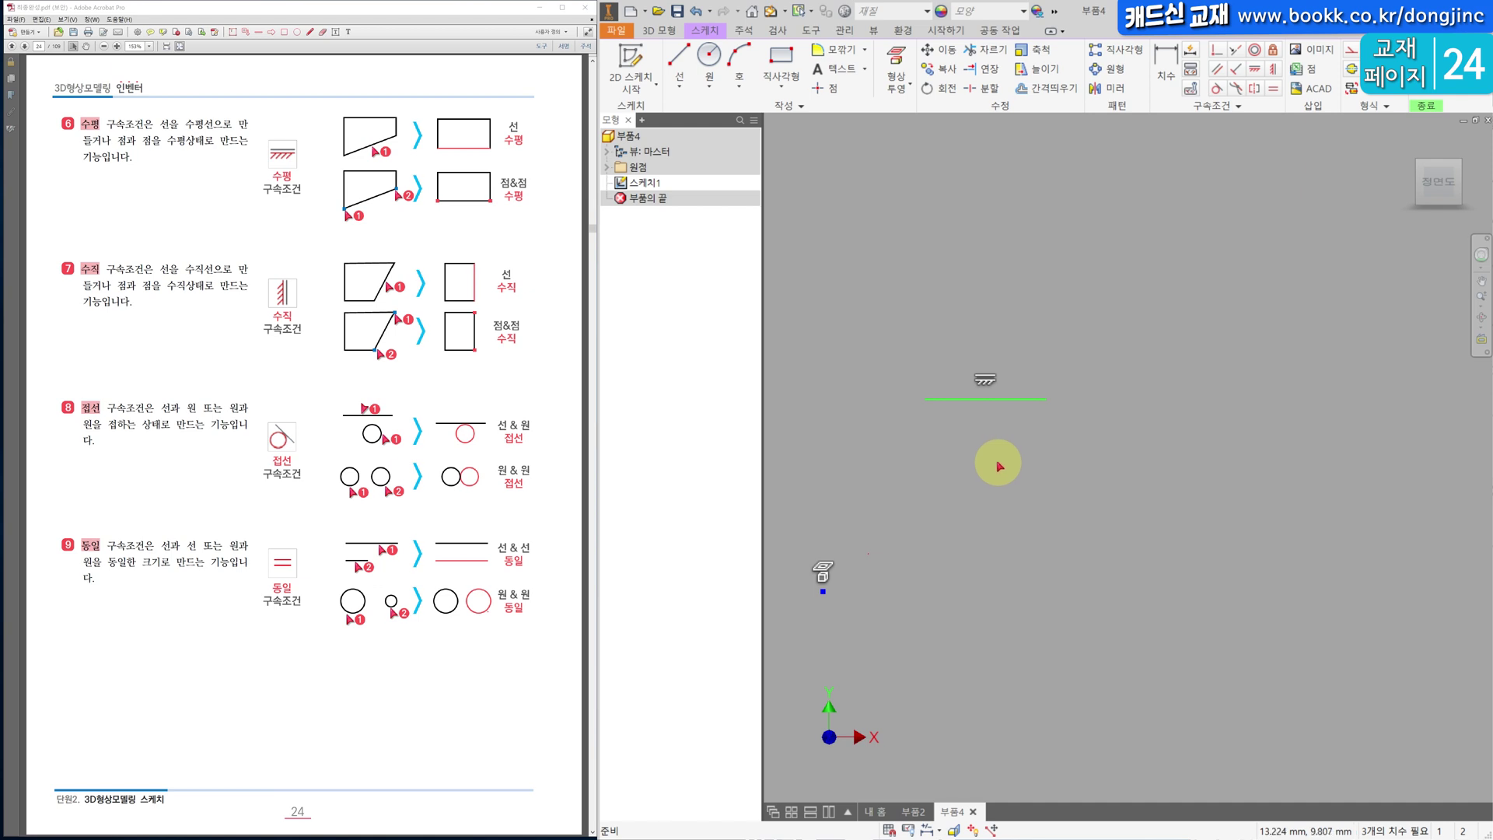
{"action": "mouse_move", "coordinate": [1003, 398]}
{"action": "left_mouse_down"}
{"action": "mouse_move", "coordinate": [1010, 419]}
{"action": "mouse_move", "coordinate": [1002, 409]}
{"action": "left_mouse_up"}
{"action": "key", "text": "F9"}
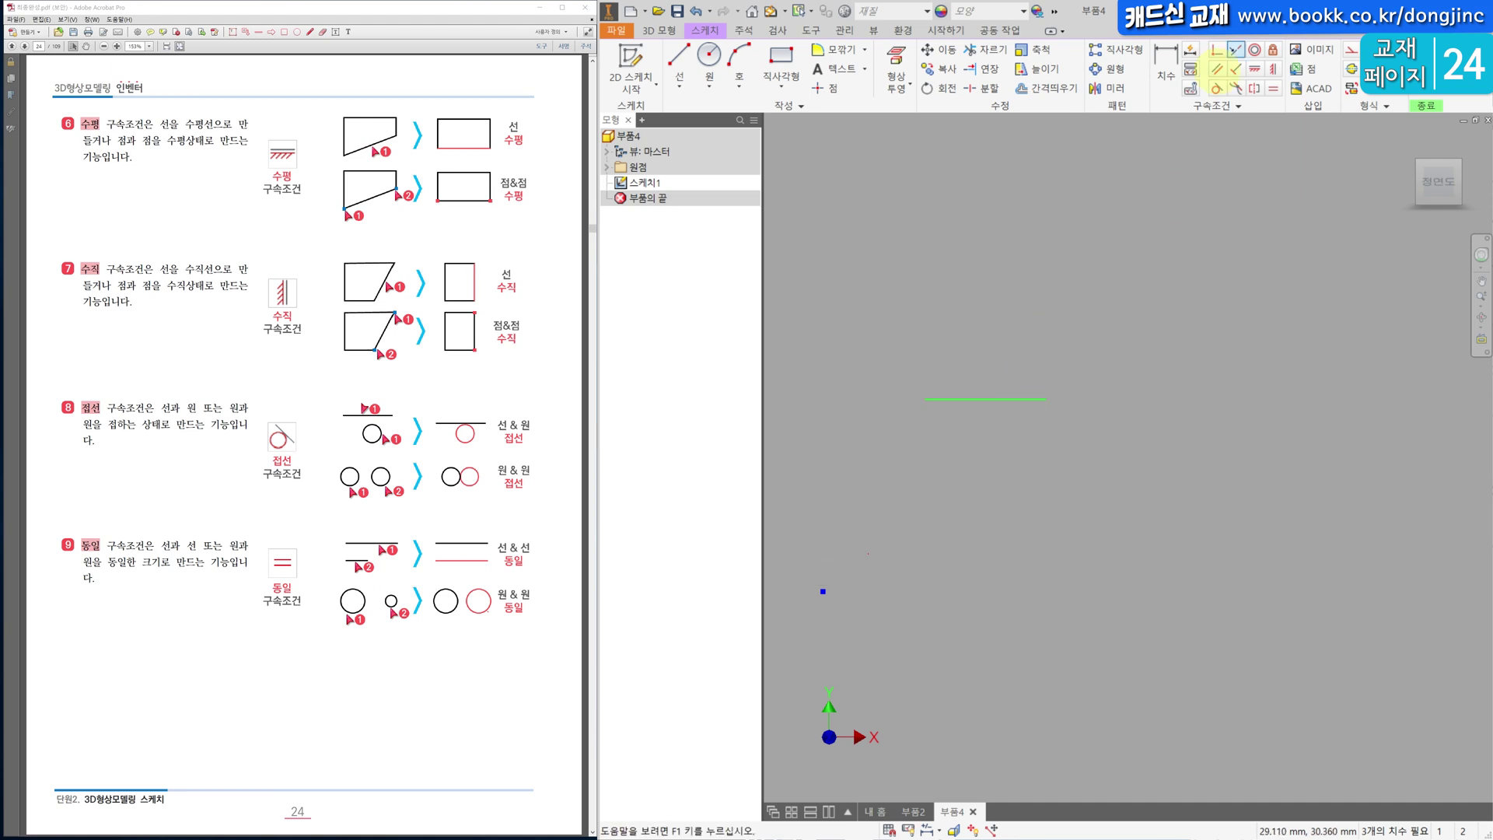
Try to apply a vertical constraint to the line that already carries a horizontal constraint.
{"action": "left_click", "coordinate": [1273, 70]}
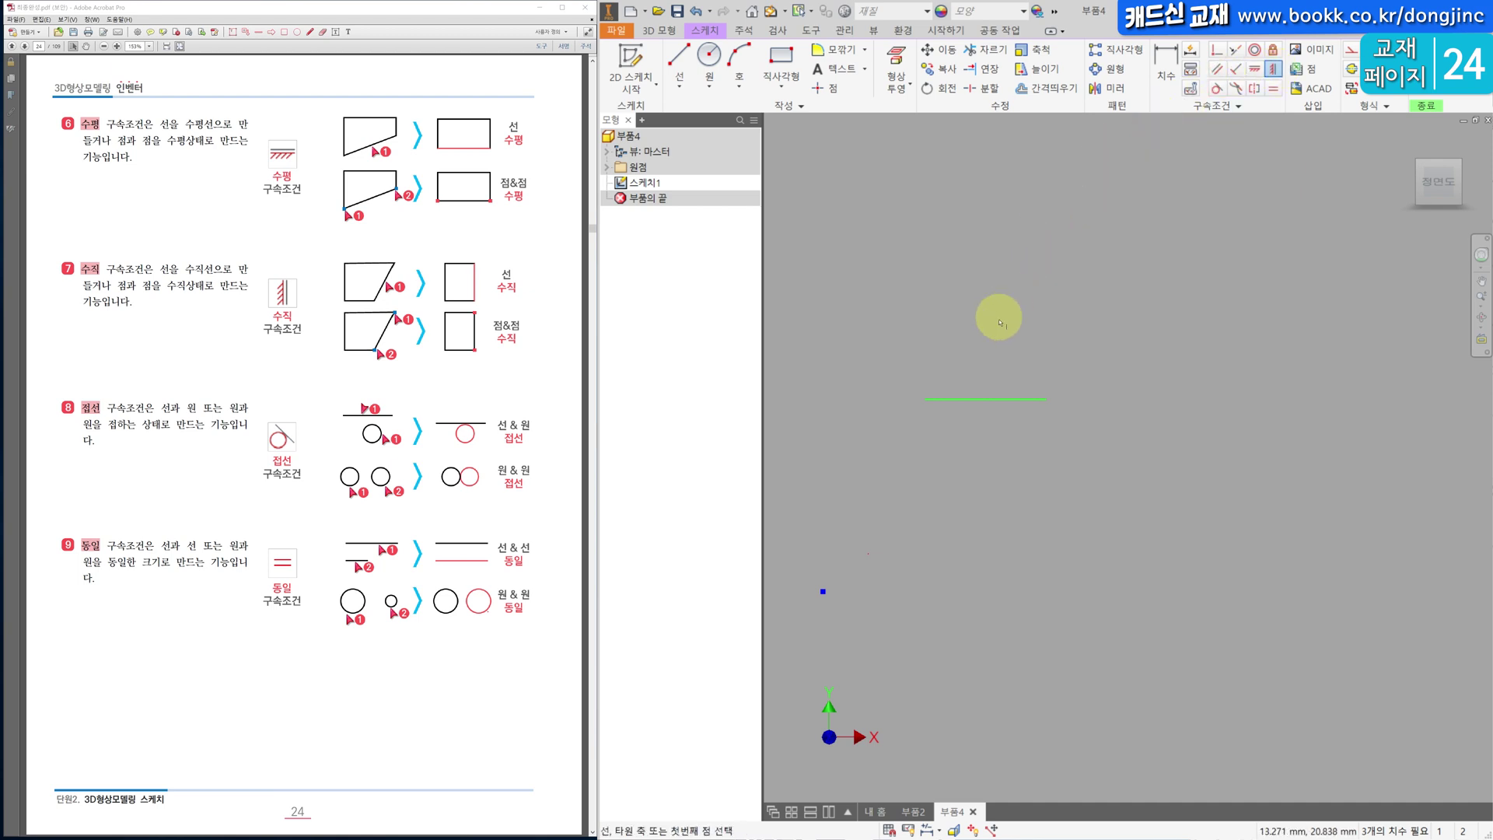
{"action": "left_click", "coordinate": [1015, 400]}
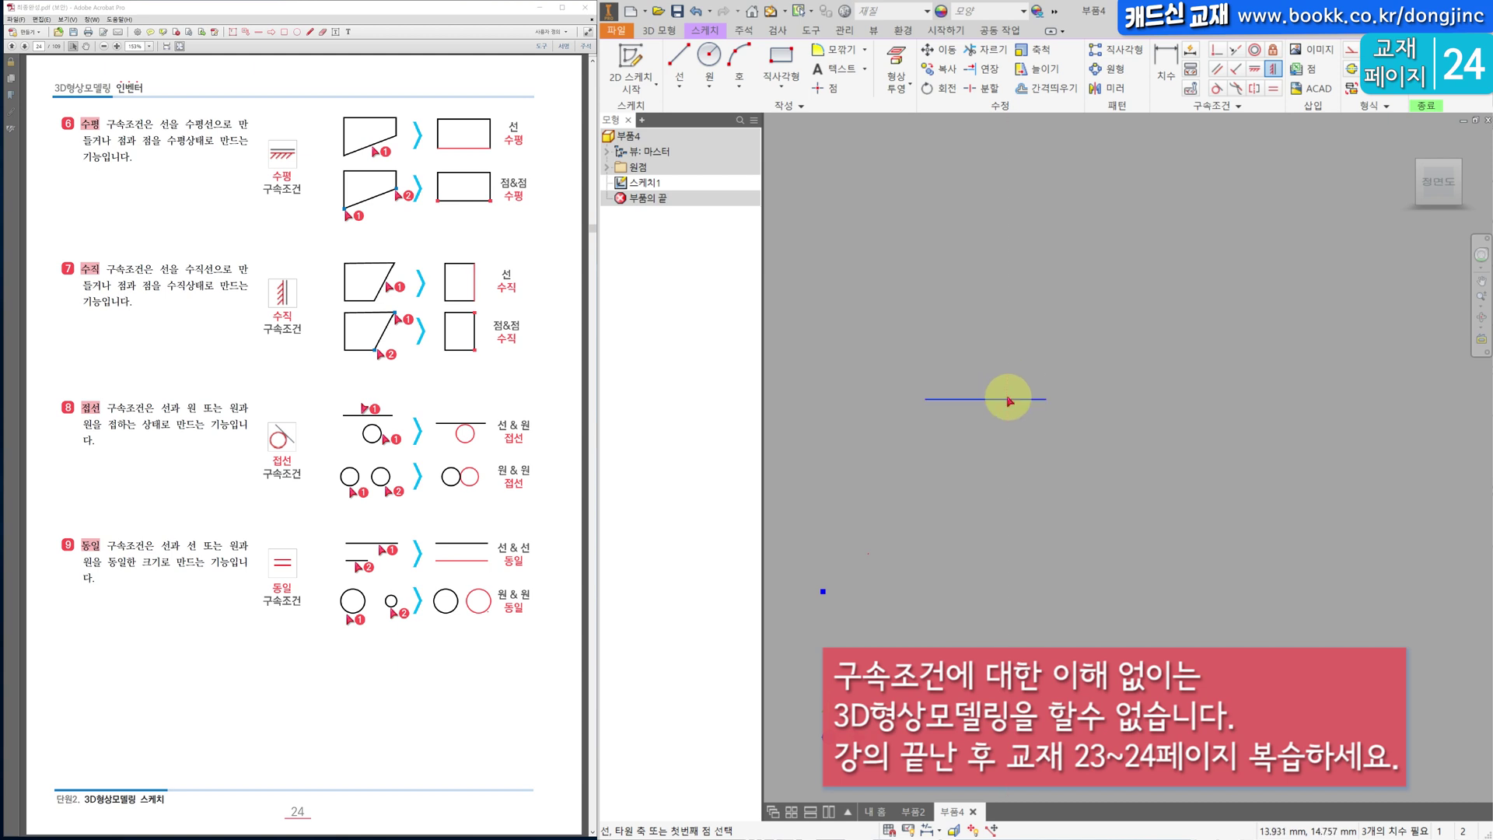
{"action": "left_click", "coordinate": [1004, 398]}
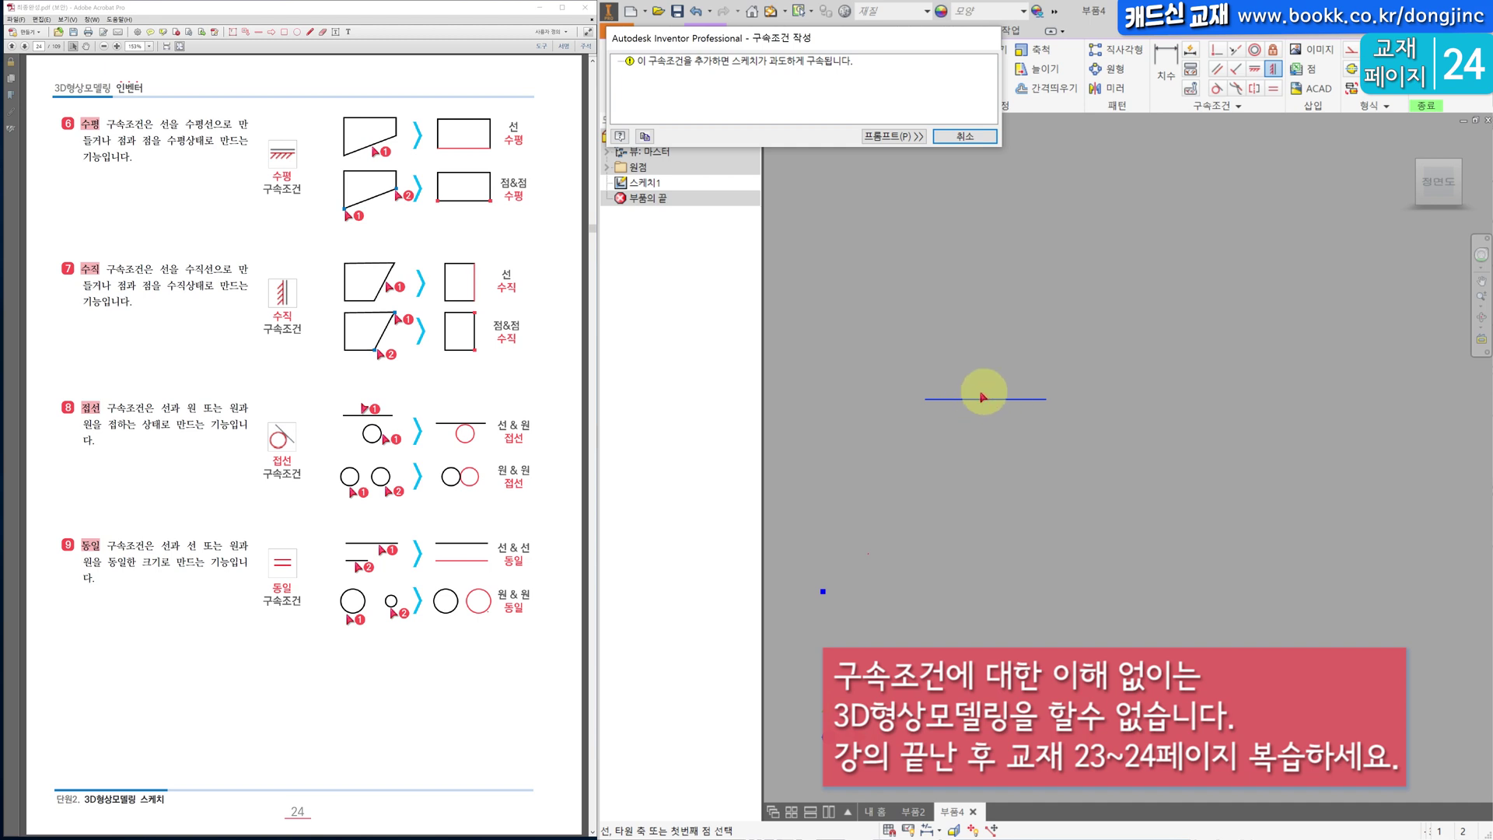
{"action": "left_click_drag", "start_coordinate": [815, 50], "coordinate": [978, 163]}
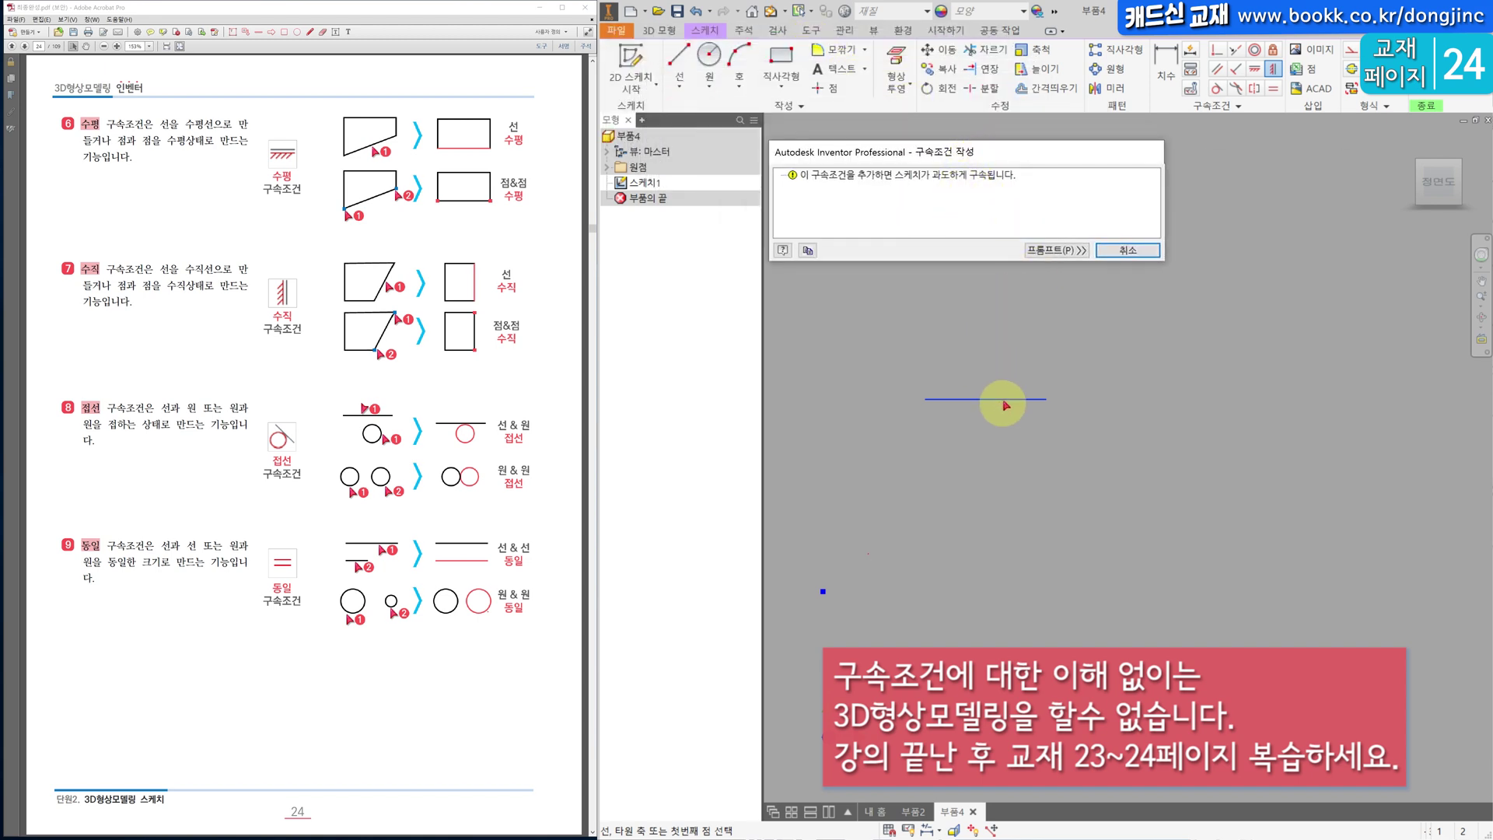
{"action": "left_click", "coordinate": [1132, 250]}
{"action": "key", "text": "Escape"}
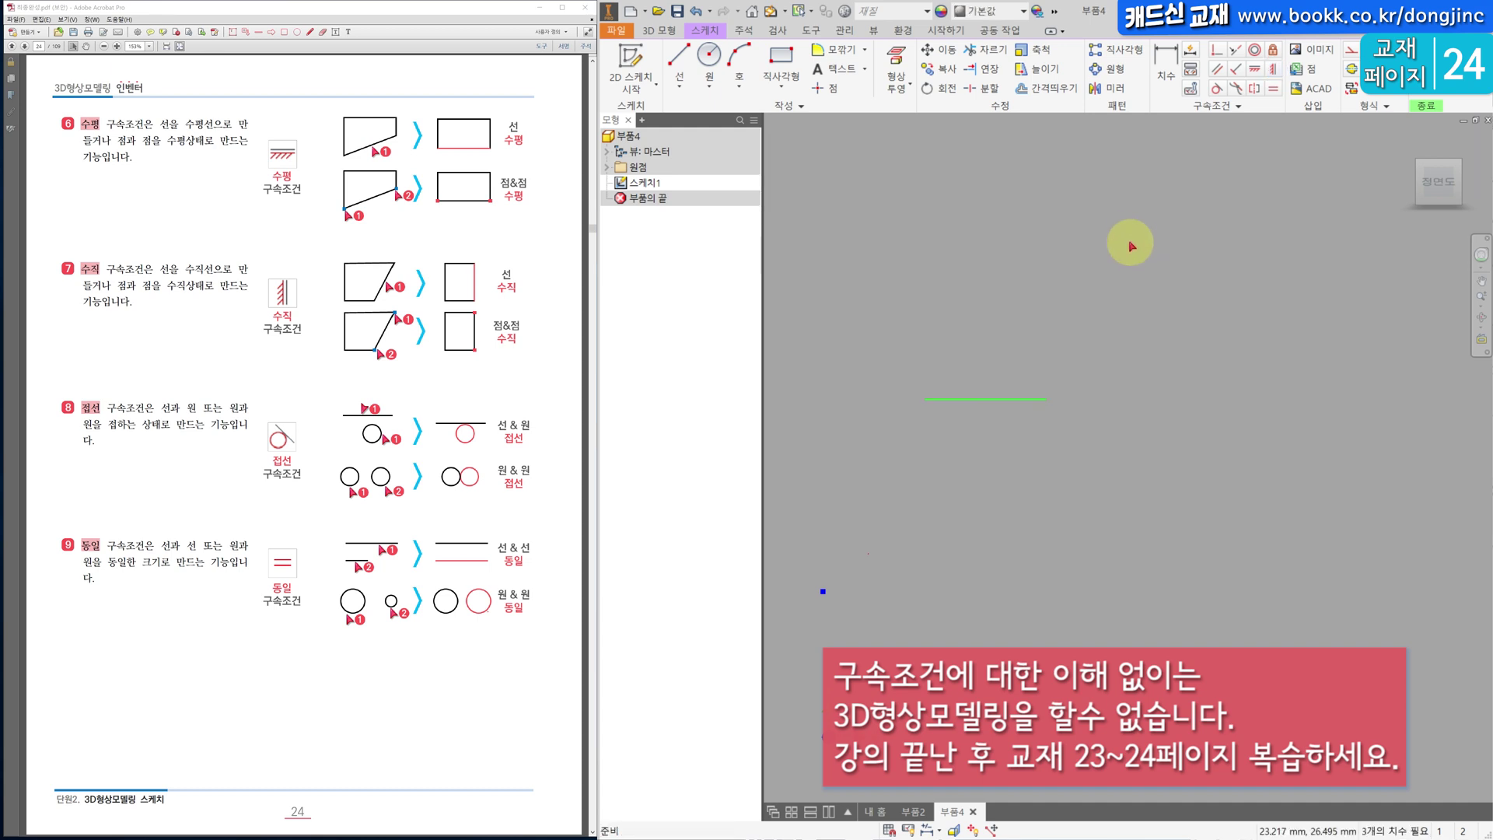
{"action": "left_click", "coordinate": [1272, 70]}
{"action": "left_click", "coordinate": [1023, 401]}
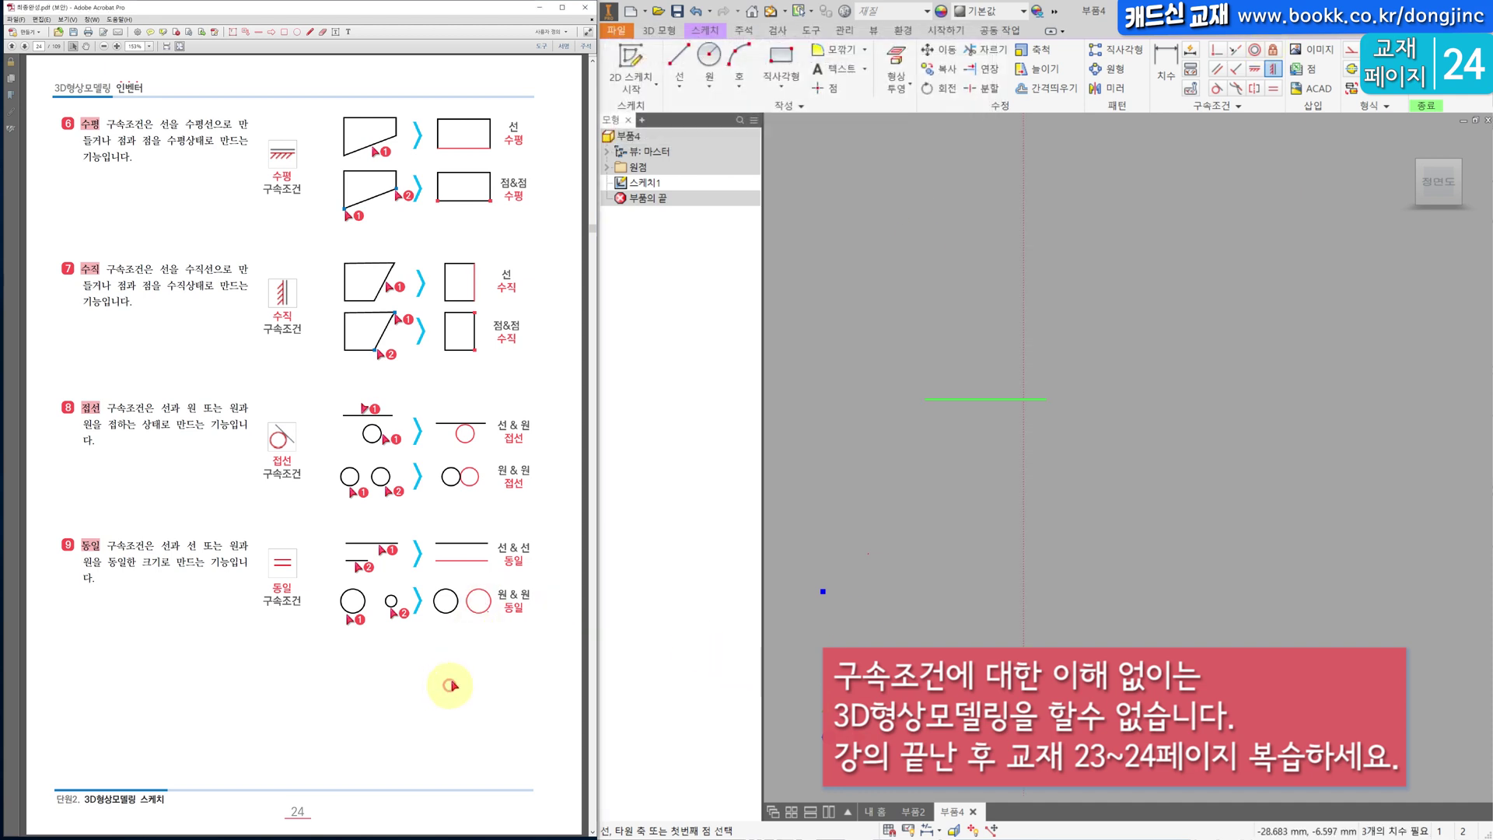
Switch to the textbook PDF in Adobe Acrobat and review the constraint descriptions on pages 23 and 24.
{"action": "scroll", "coordinate": [449, 682], "scroll_direction": "up", "scroll_amount": 3}
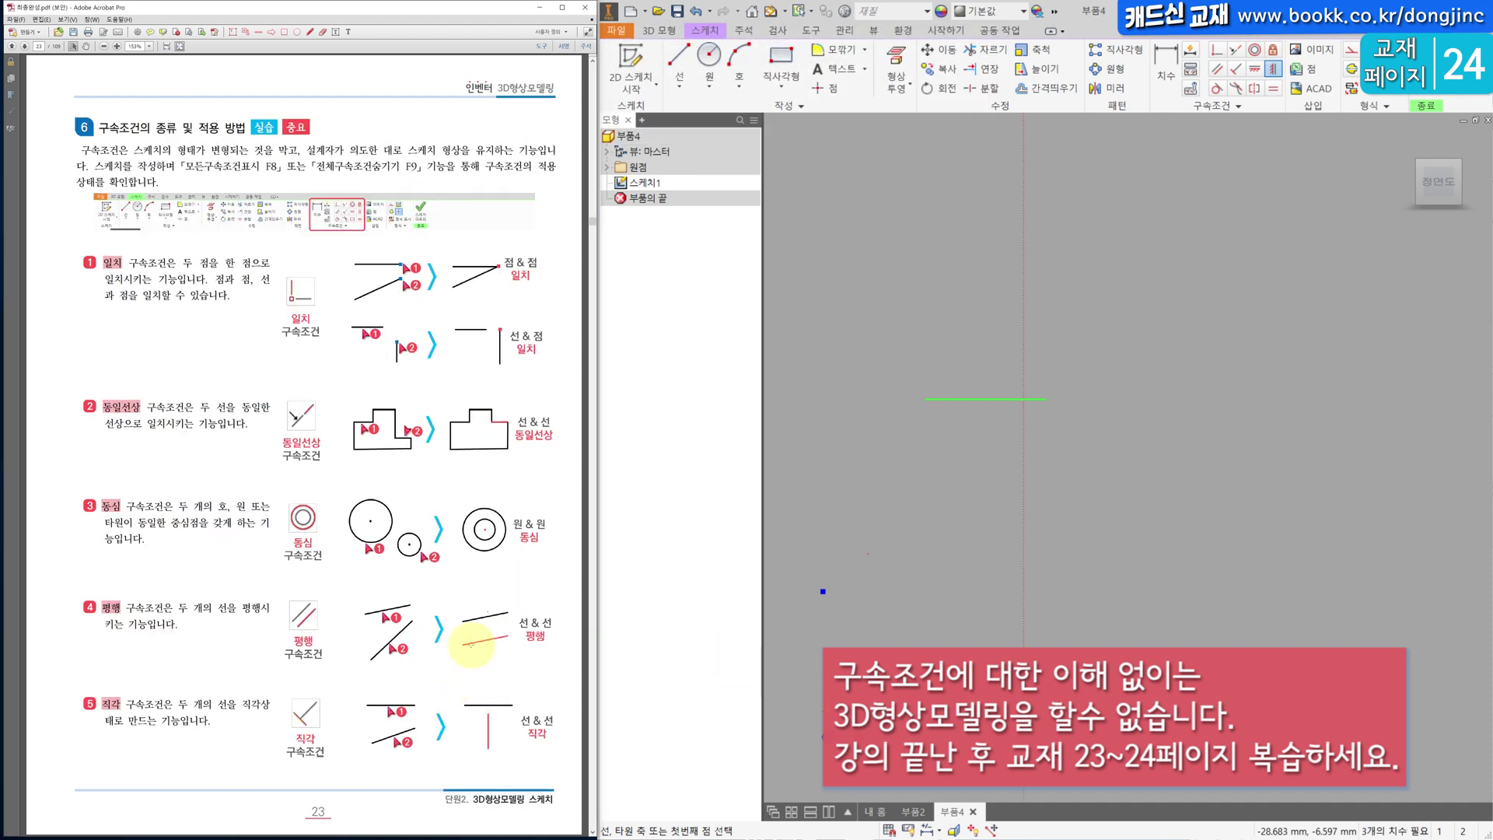
{"action": "scroll", "coordinate": [469, 637], "scroll_direction": "down", "scroll_amount": 3}
{"action": "scroll", "coordinate": [463, 652], "scroll_direction": "up", "scroll_amount": 3}
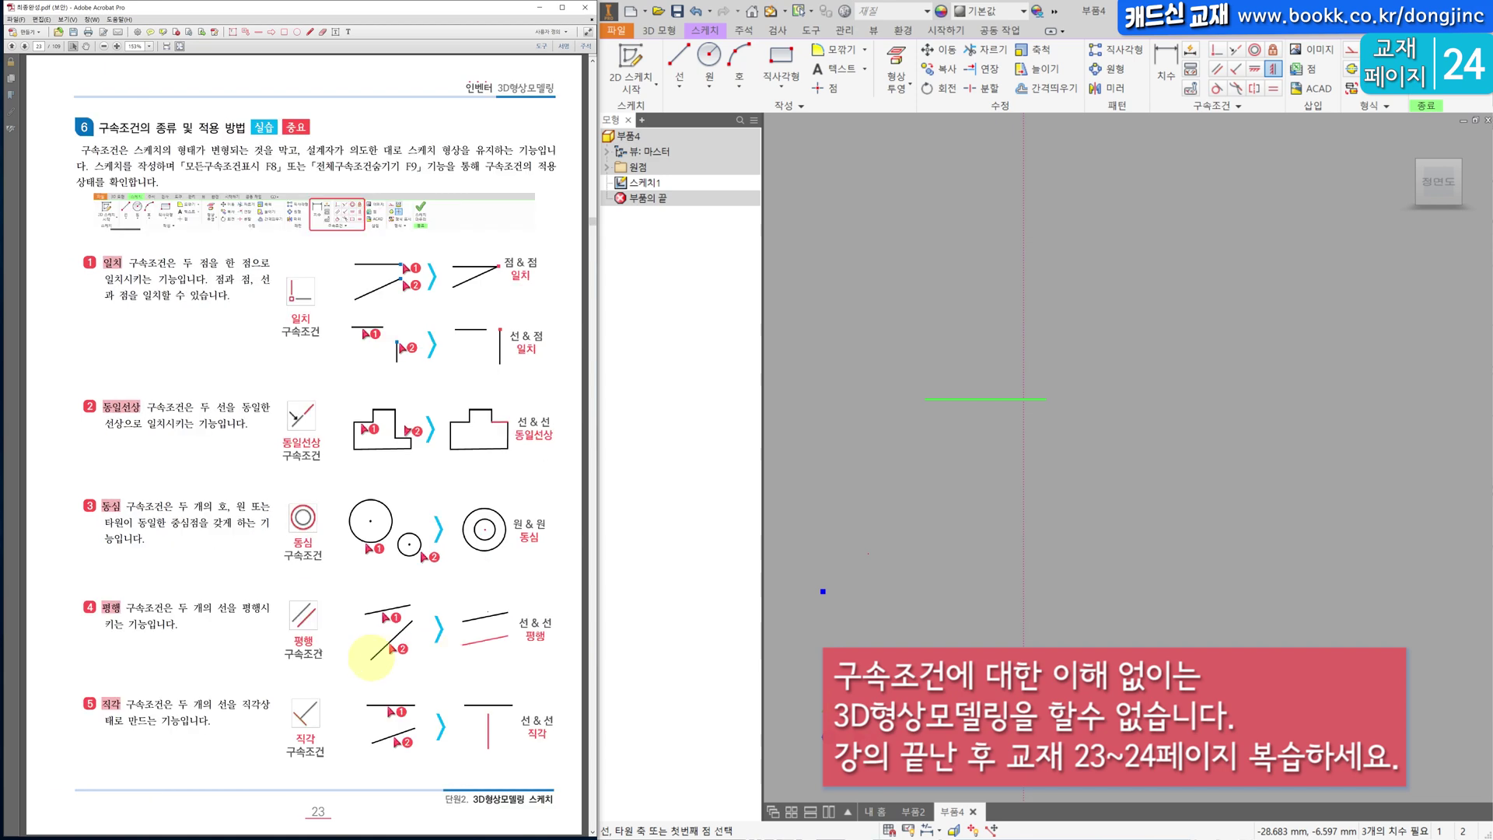
{"action": "scroll", "coordinate": [216, 612], "scroll_direction": "down", "scroll_amount": 3}
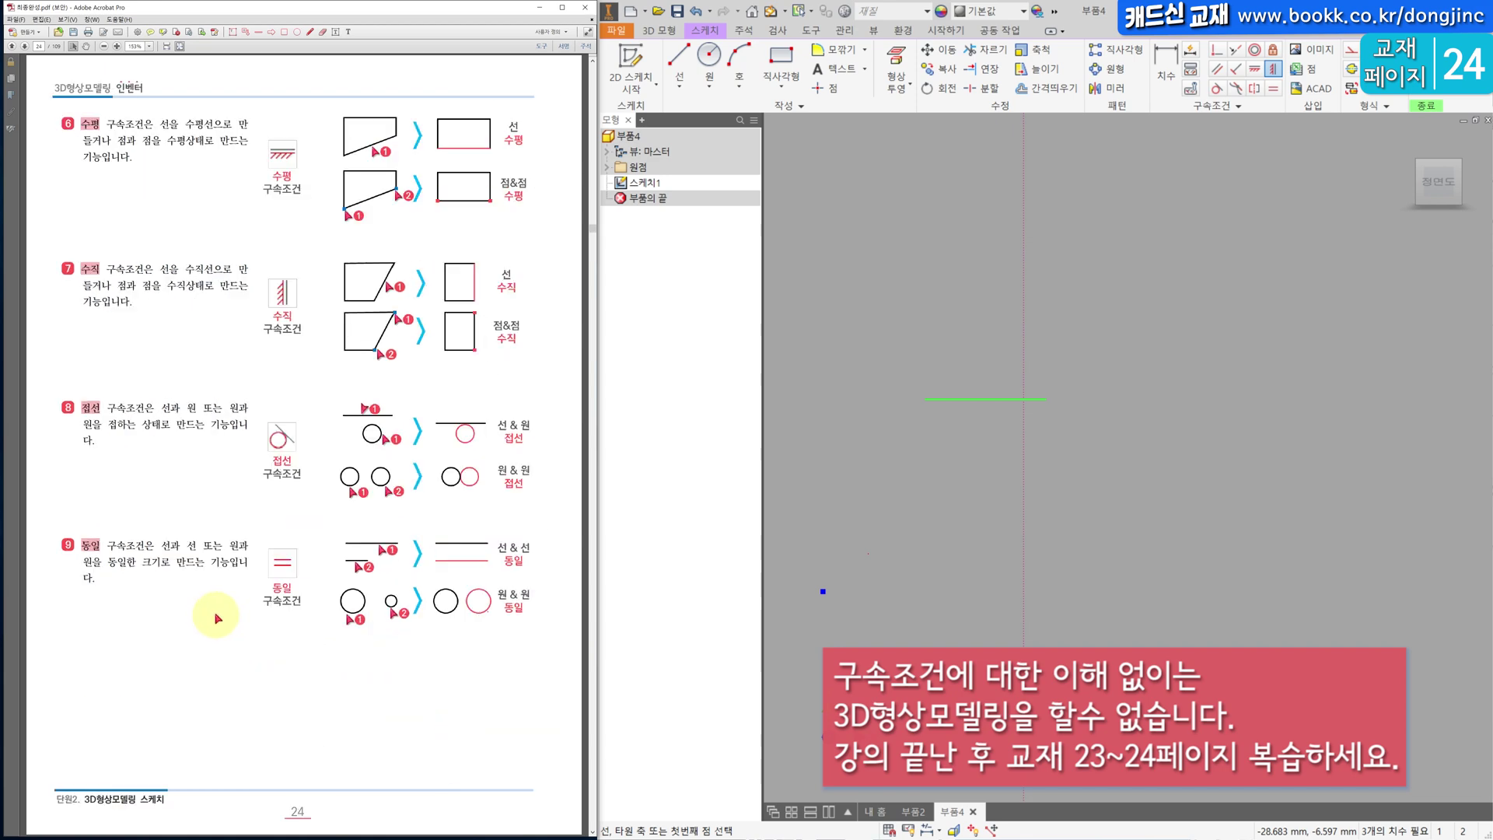
{"action": "scroll", "coordinate": [200, 590], "scroll_direction": "up", "scroll_amount": 3}
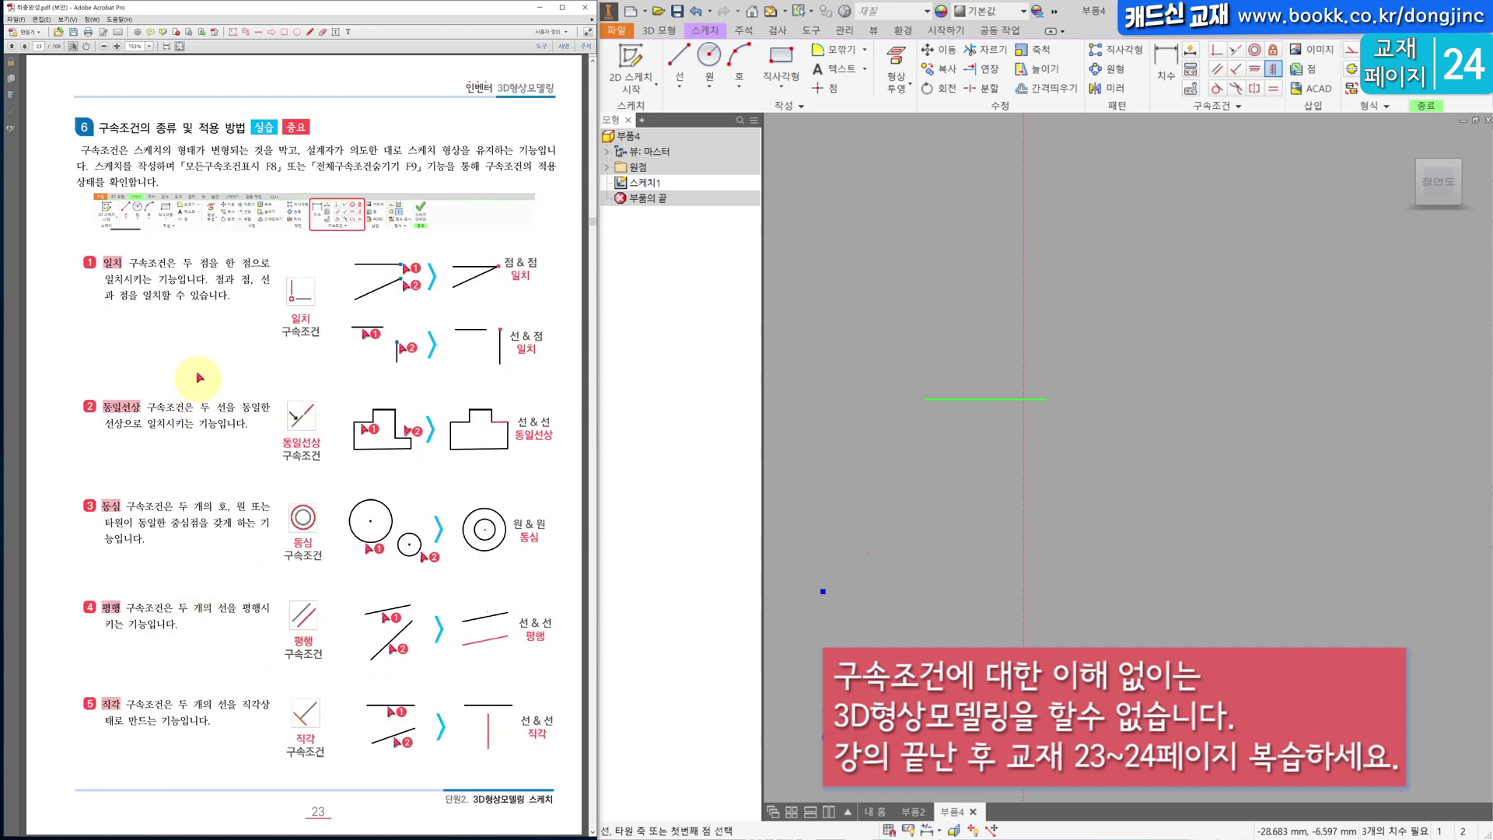